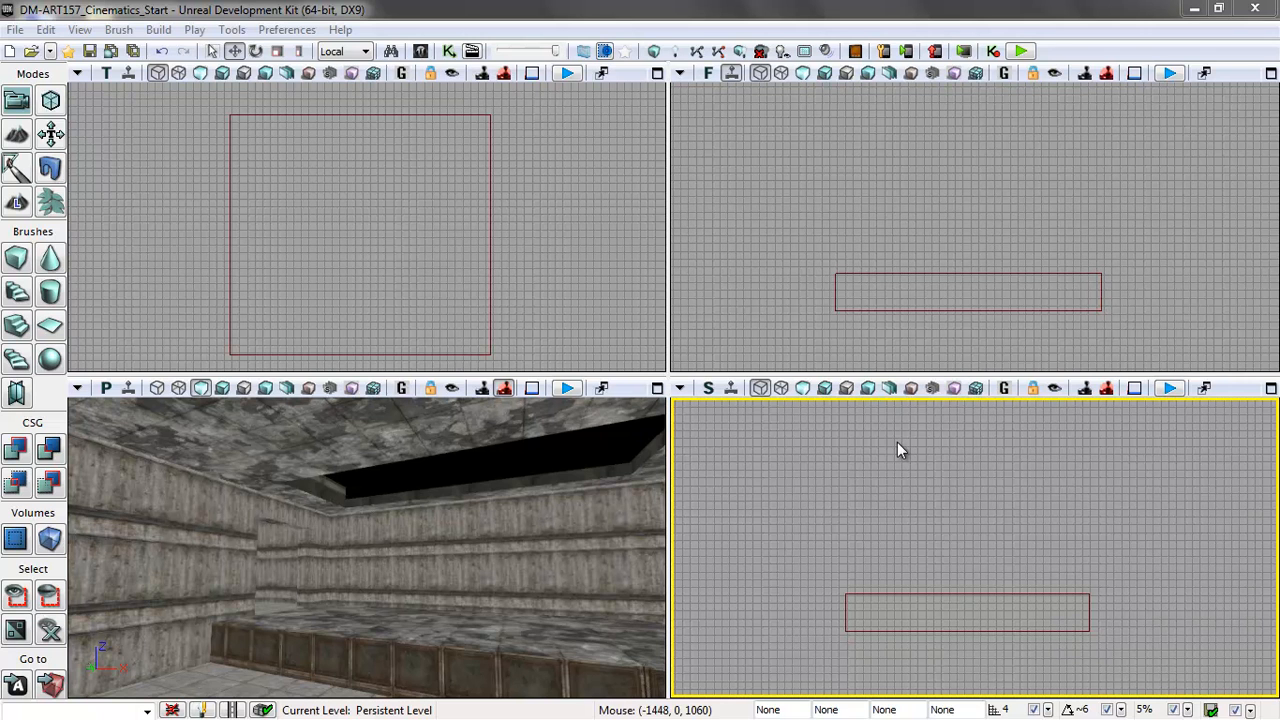
Step: Open the Layers browser window and position it so the perspective view stays partly uncovered
{"action": "mouse_move", "coordinate": [424, 586]}
{"action": "left_mouse_down"}
{"action": "mouse_move", "coordinate": [54, 629]}
{"action": "mouse_move", "coordinate": [65, 653]}
{"action": "mouse_move", "coordinate": [666, 700]}
{"action": "mouse_move", "coordinate": [370, 590]}
{"action": "left_mouse_up"}
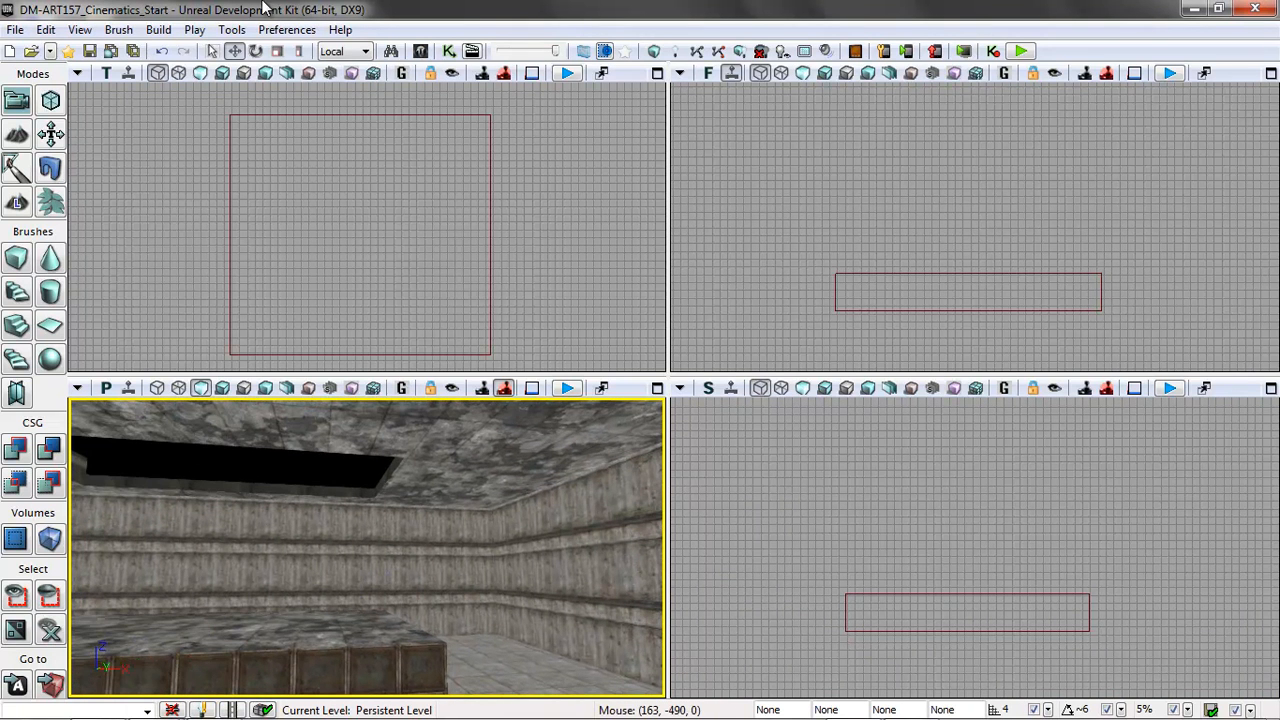
{"action": "left_click", "coordinate": [80, 29]}
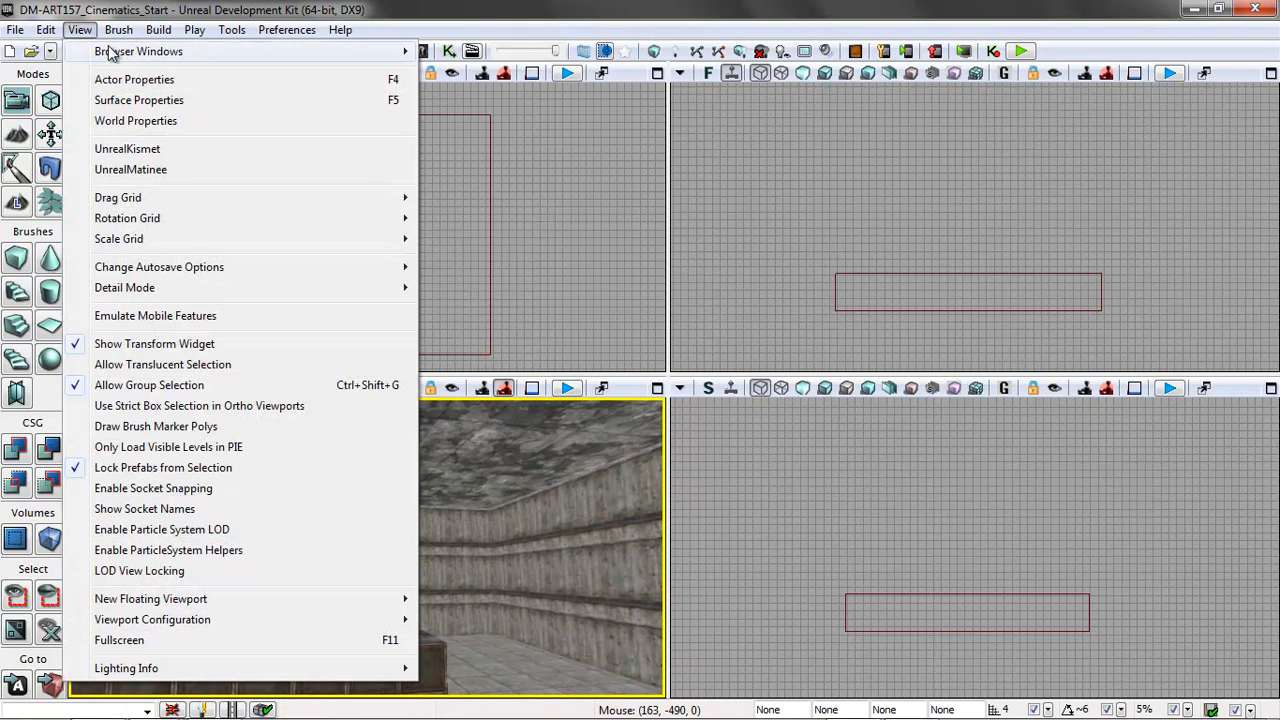
{"action": "mouse_move", "coordinate": [120, 58]}
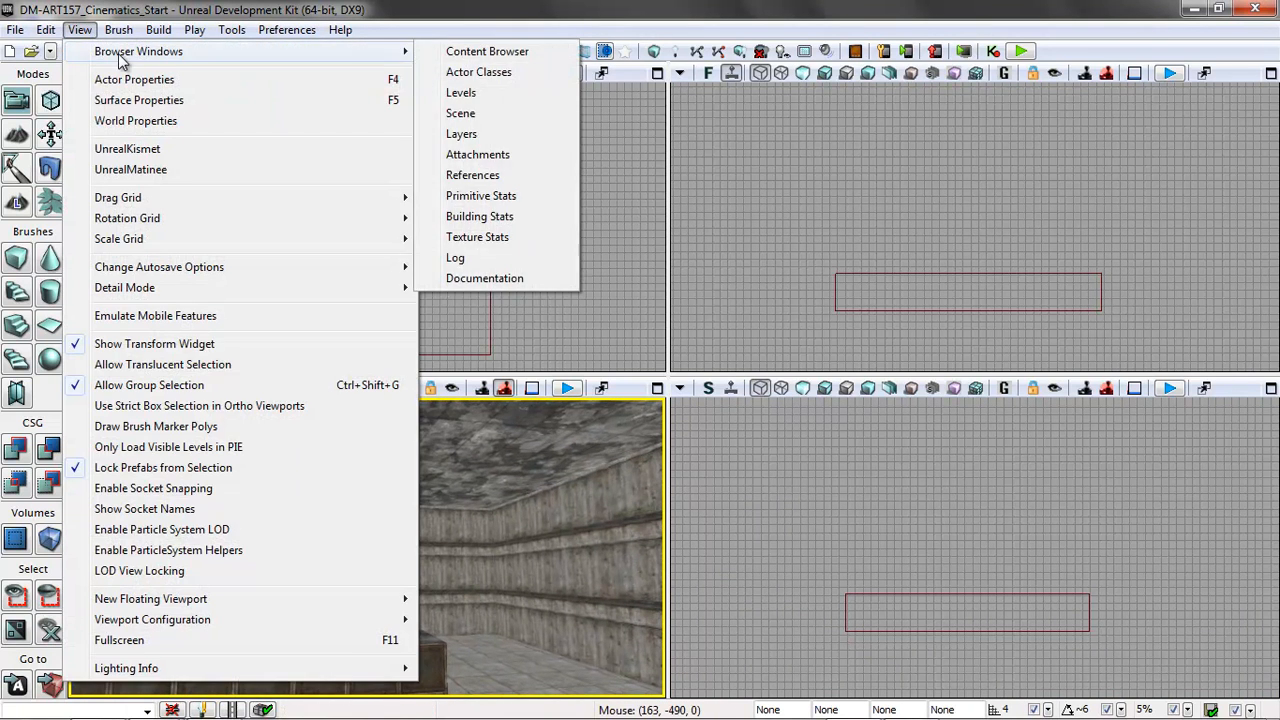
{"action": "left_click", "coordinate": [482, 134]}
{"action": "left_click_drag", "start_coordinate": [505, 124], "coordinate": [539, 127]}
{"action": "left_click_drag", "start_coordinate": [1252, 636], "coordinate": [1176, 630]}
{"action": "left_click_drag", "start_coordinate": [623, 128], "coordinate": [740, 119]}
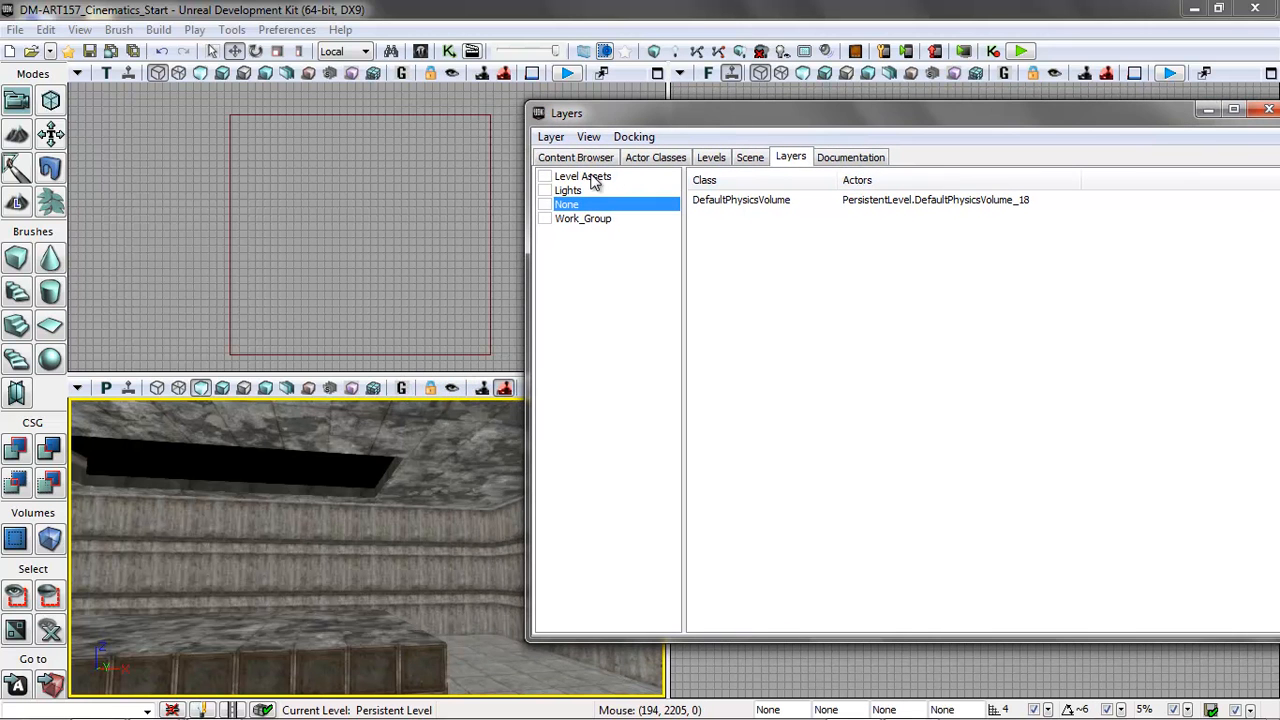
Step: Make the Lights, None and Work_Group layers visible in the level
{"action": "left_click", "coordinate": [544, 191]}
{"action": "right_click_drag", "start_coordinate": [281, 538], "coordinate": [143, 541]}
{"action": "left_click", "coordinate": [545, 218]}
{"action": "right_click_drag", "start_coordinate": [300, 572], "coordinate": [243, 577]}
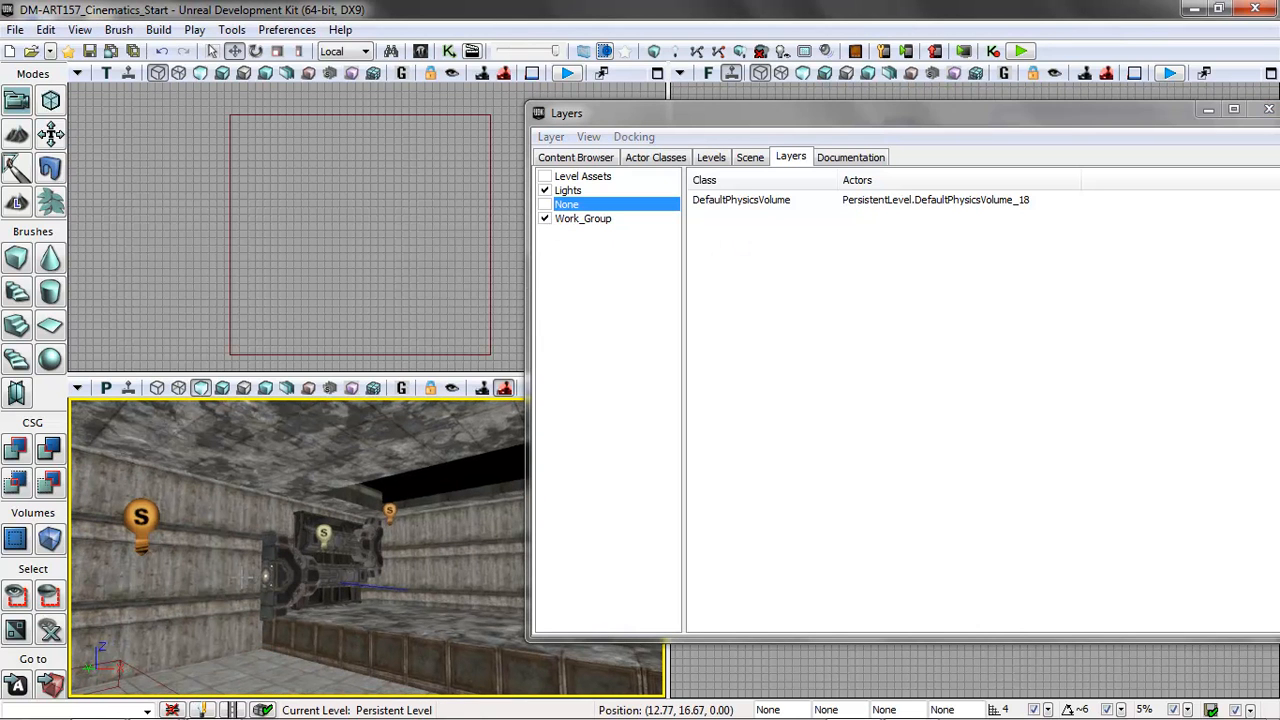
{"action": "left_click", "coordinate": [546, 217]}
{"action": "left_click", "coordinate": [546, 217]}
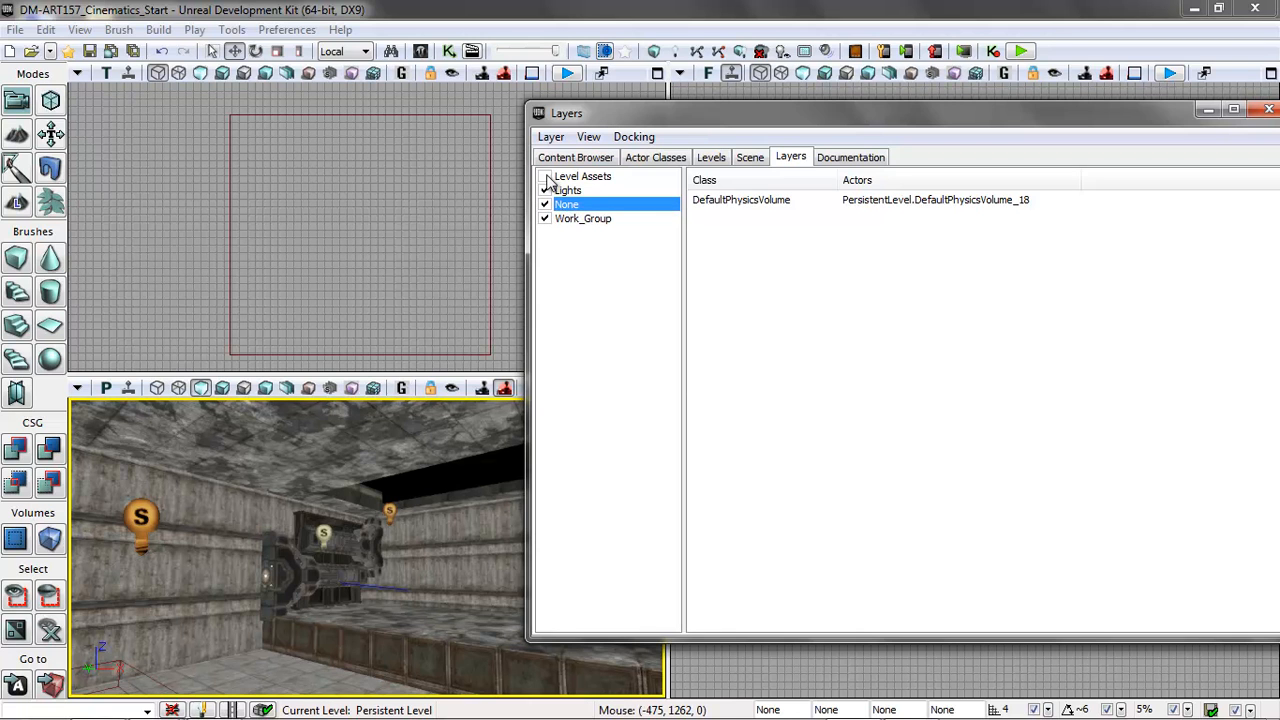
Step: Preview the Level Assets layer, hide it again and close the Layers browser
{"action": "left_click", "coordinate": [545, 177]}
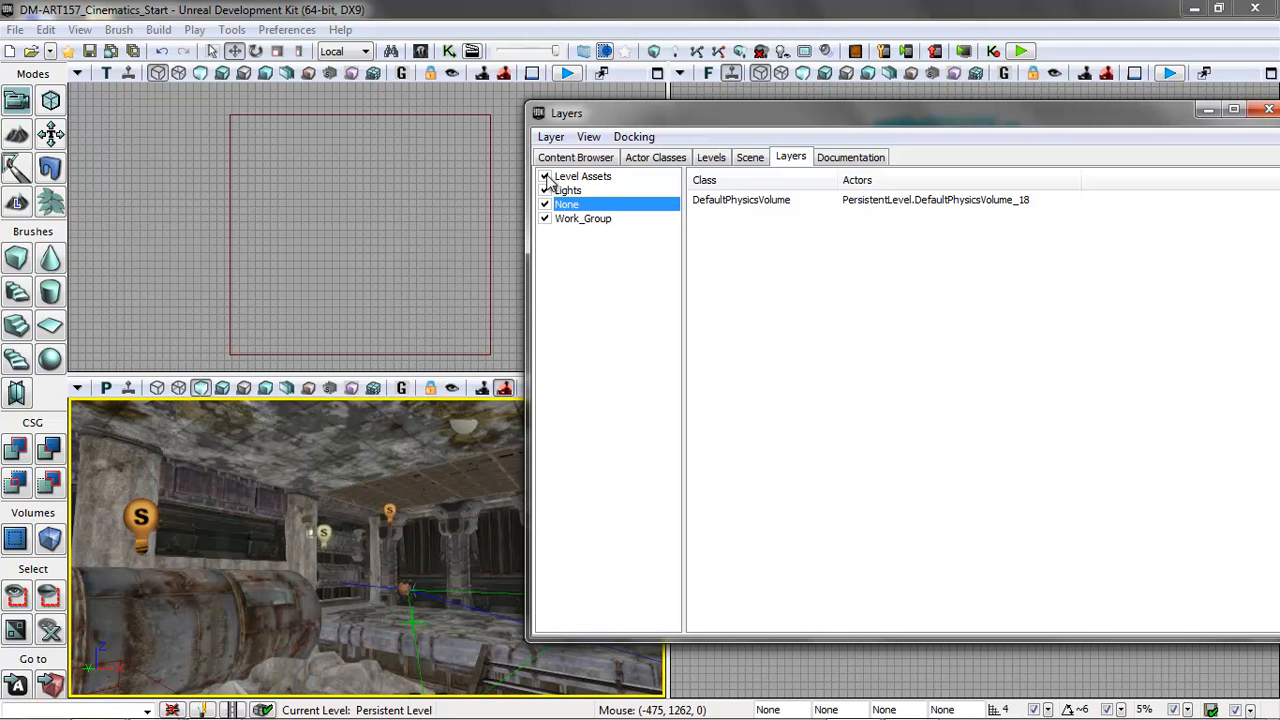
{"action": "left_click", "coordinate": [545, 177]}
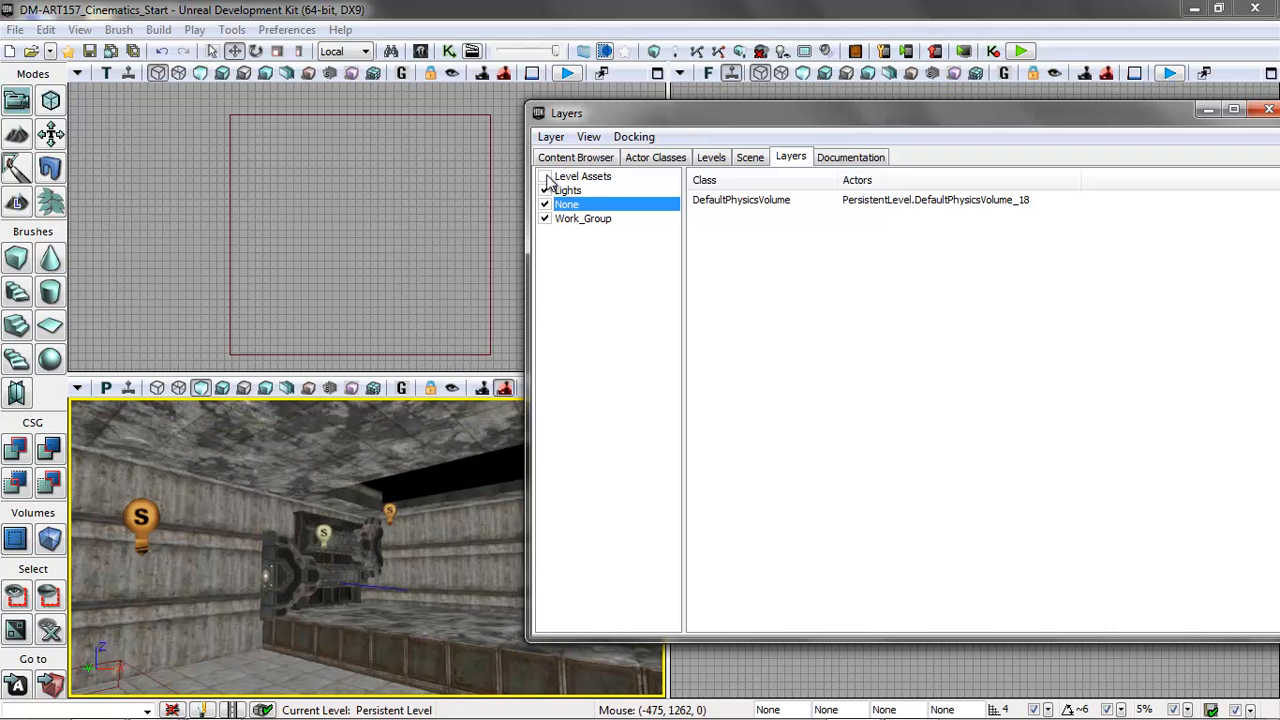
{"action": "left_click_drag", "start_coordinate": [778, 114], "coordinate": [641, 109]}
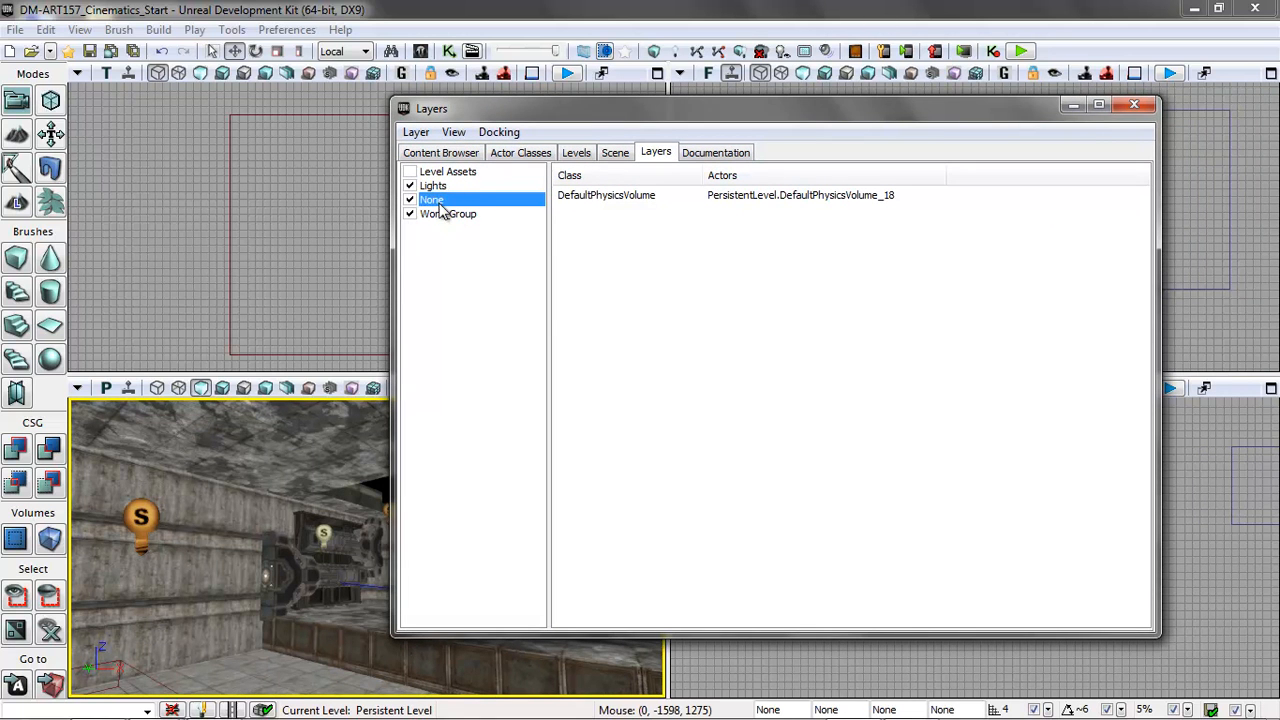
{"action": "left_click", "coordinate": [1135, 106]}
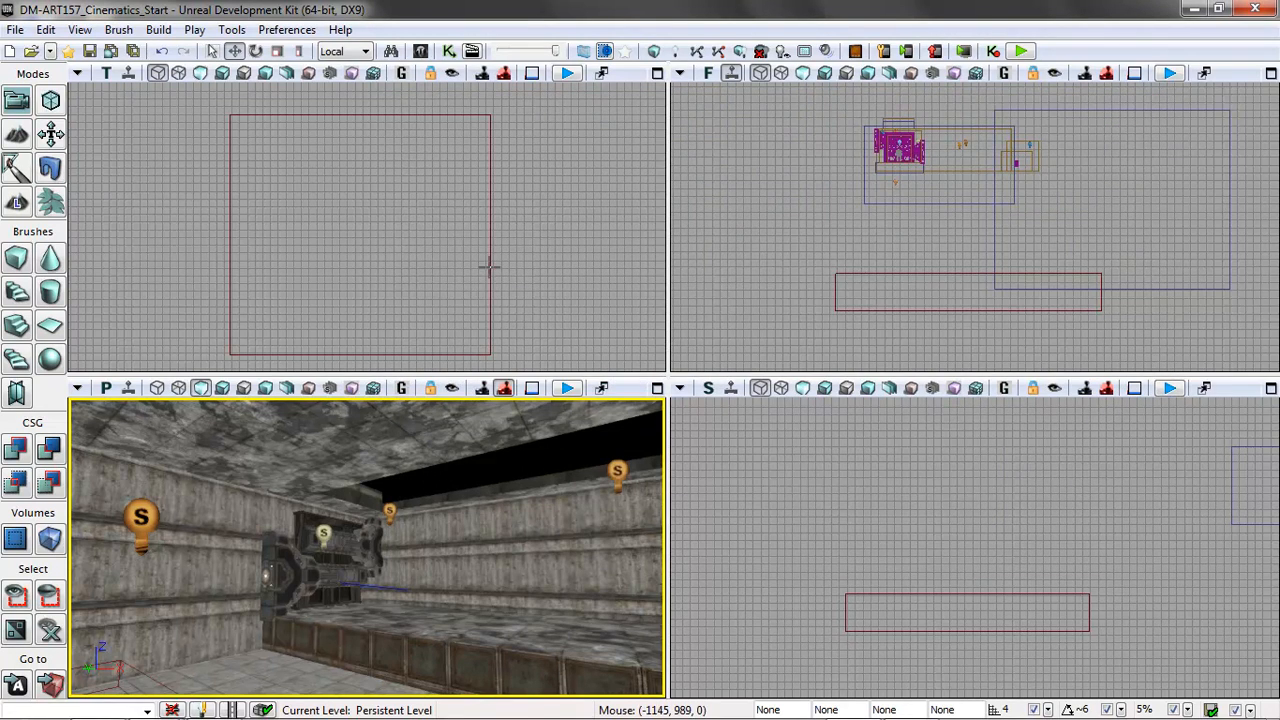
Step: Select the builder brush and move it over the level's room in the top view
{"action": "left_click", "coordinate": [489, 266]}
{"action": "scroll", "coordinate": [571, 194], "scroll_direction": "down", "scroll_amount": 6}
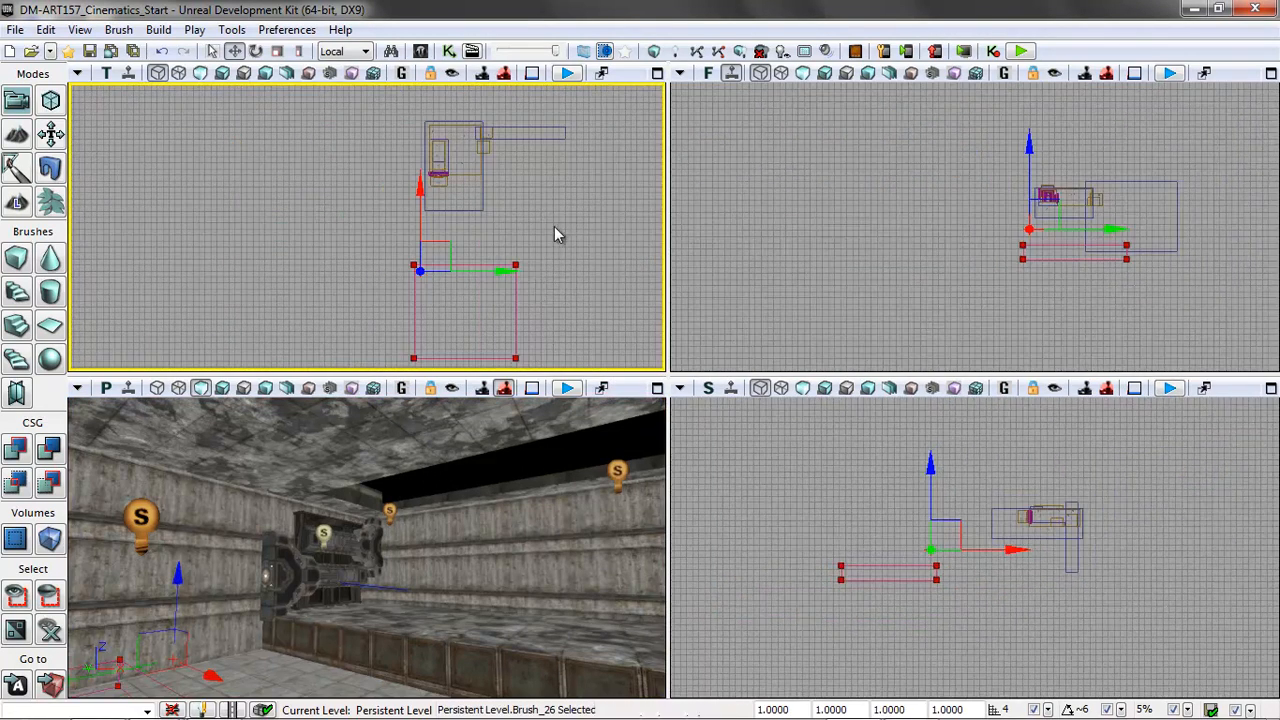
{"action": "left_click_drag", "start_coordinate": [409, 214], "coordinate": [406, 68]}
{"action": "left_click_drag", "start_coordinate": [565, 216], "coordinate": [533, 288]}
{"action": "scroll", "coordinate": [533, 288], "scroll_direction": "up", "scroll_amount": 1}
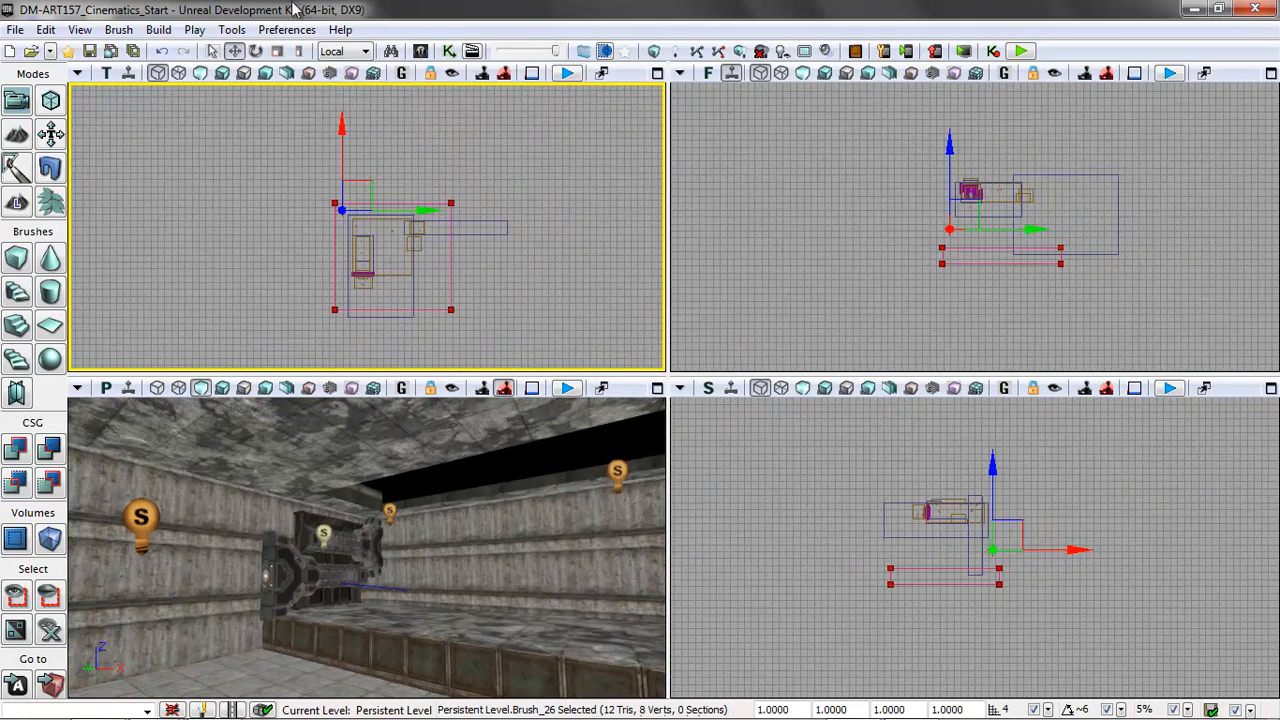
Step: Shrink the builder brush non-uniformly along its Y and X axes
{"action": "left_click", "coordinate": [299, 51]}
{"action": "left_click_drag", "start_coordinate": [441, 209], "coordinate": [368, 210]}
{"action": "mouse_move", "coordinate": [345, 112]}
{"action": "left_mouse_down"}
{"action": "mouse_move", "coordinate": [329, 131]}
{"action": "mouse_move", "coordinate": [329, 120]}
{"action": "left_mouse_up"}
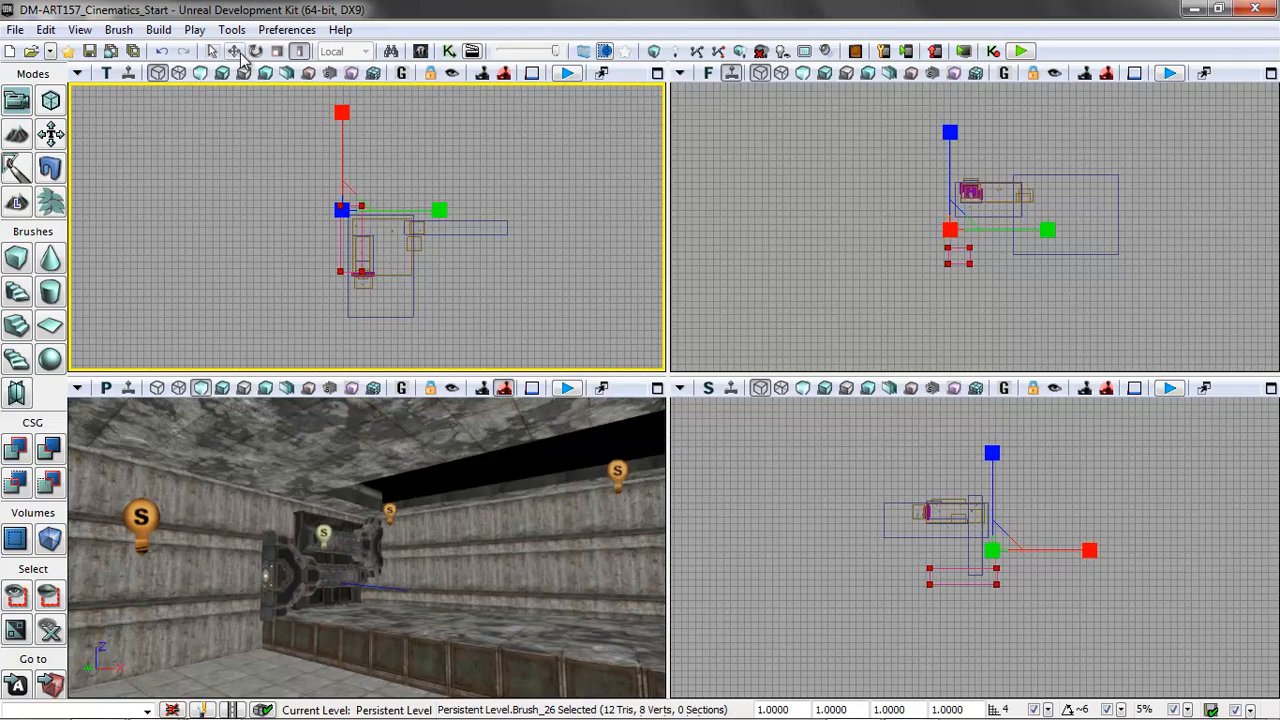
Step: Move the builder brush in the top view so it covers the strip of the room with the raised walkway
{"action": "left_click", "coordinate": [234, 51]}
{"action": "scroll", "coordinate": [503, 286], "scroll_direction": "up", "scroll_amount": 3}
{"action": "scroll", "coordinate": [525, 258], "scroll_direction": "up", "scroll_amount": 4}
{"action": "right_click_drag", "start_coordinate": [448, 301], "coordinate": [555, 272]}
{"action": "scroll", "coordinate": [561, 271], "scroll_direction": "up", "scroll_amount": 2}
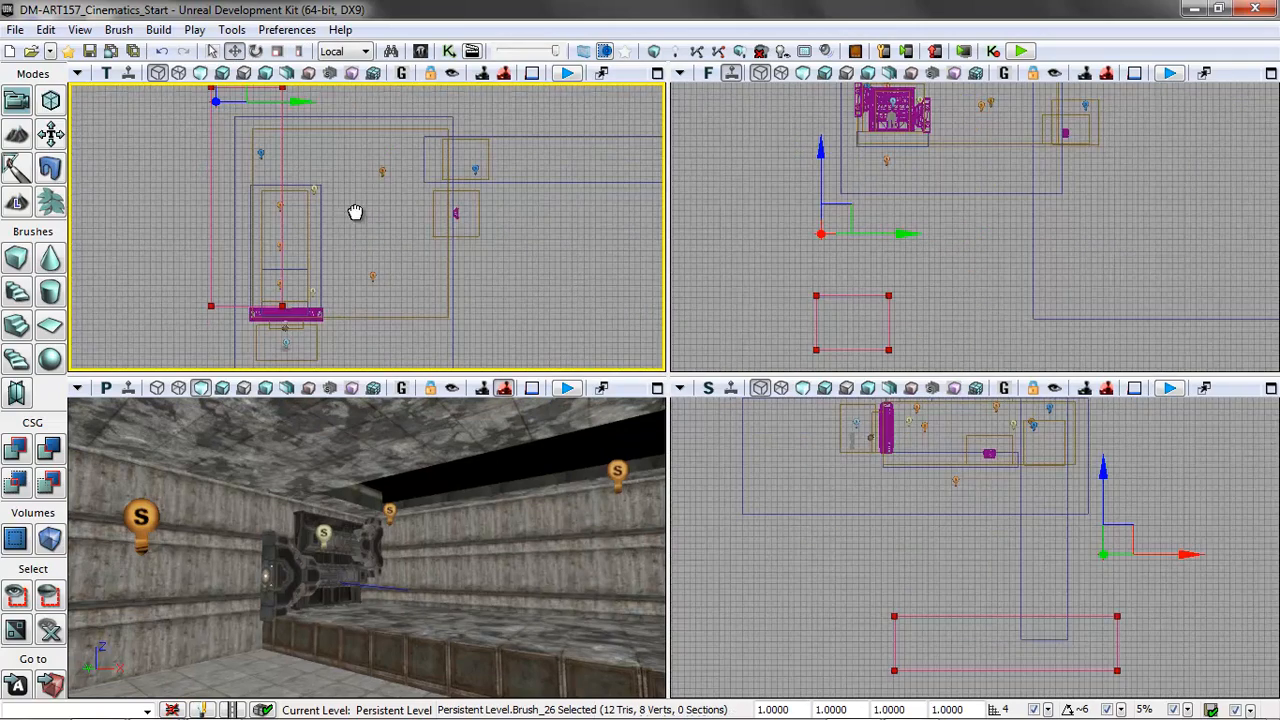
{"action": "right_click_drag", "start_coordinate": [351, 211], "coordinate": [382, 239]}
{"action": "mouse_move", "coordinate": [330, 134]}
{"action": "left_mouse_down"}
{"action": "mouse_move", "coordinate": [368, 139]}
{"action": "mouse_move", "coordinate": [363, 129]}
{"action": "mouse_move", "coordinate": [354, 150]}
{"action": "mouse_move", "coordinate": [280, 109]}
{"action": "mouse_move", "coordinate": [280, 120]}
{"action": "left_mouse_up"}
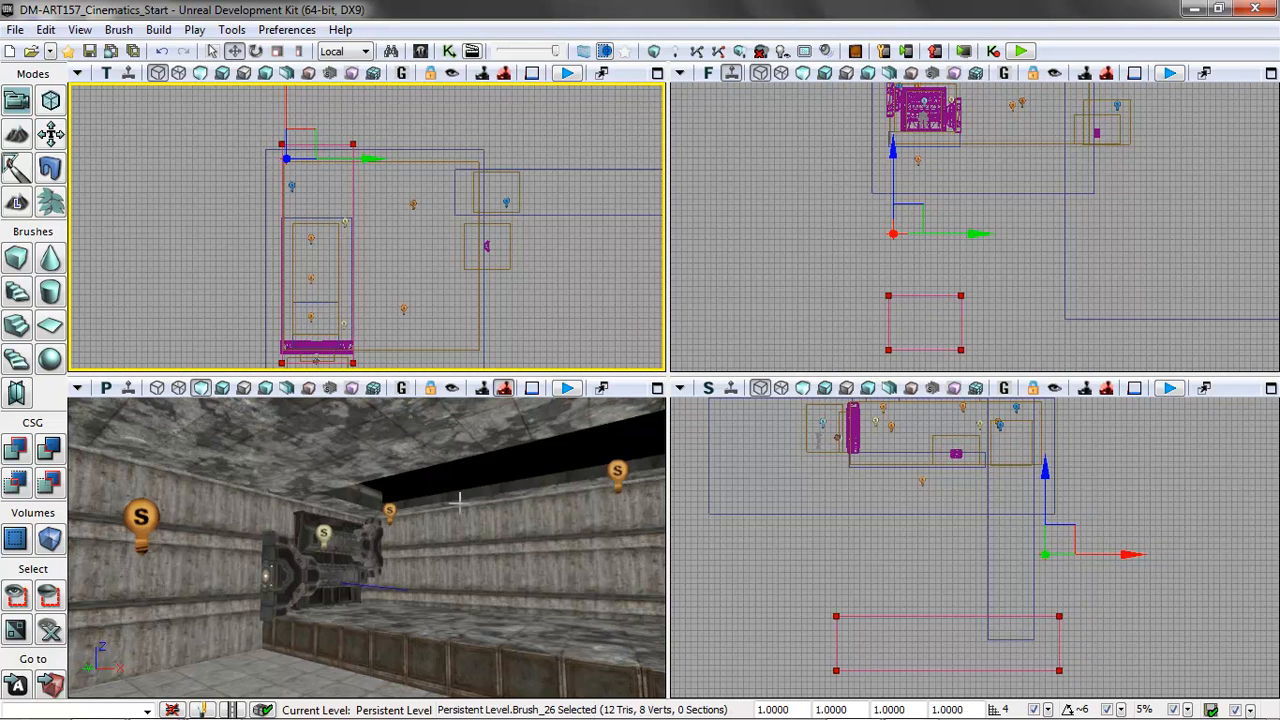
Step: Raise the builder brush in the side view to line up with the room's height
{"action": "left_click_drag", "start_coordinate": [1045, 470], "coordinate": [1057, 399]}
{"action": "left_click_drag", "start_coordinate": [1152, 494], "coordinate": [1086, 609]}
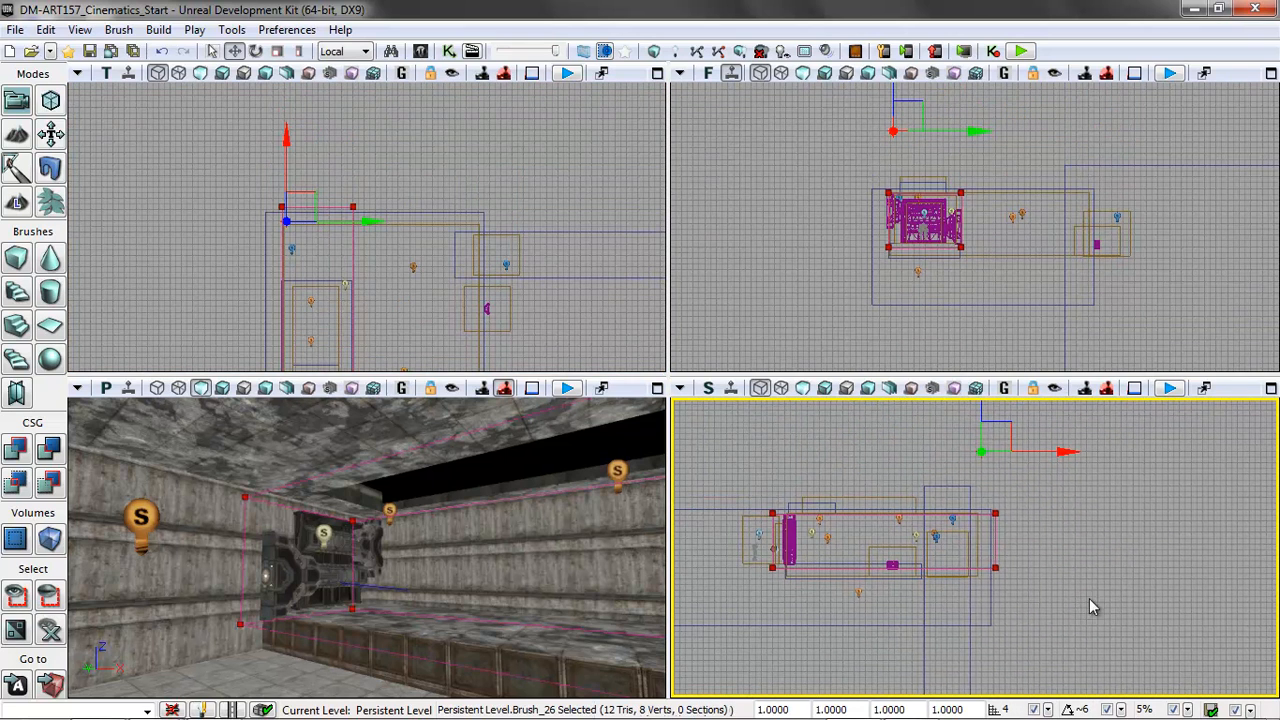
{"action": "left_click_drag", "start_coordinate": [980, 416], "coordinate": [980, 428]}
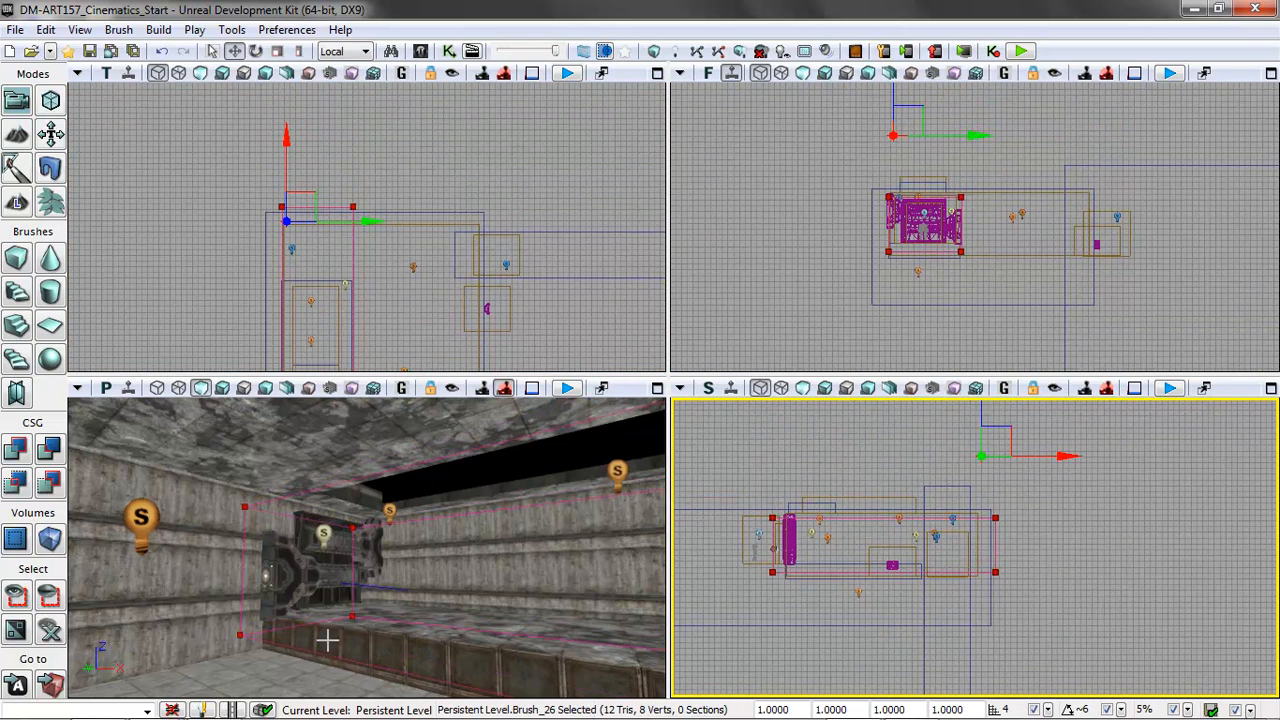
Step: Check the brush placement in the perspective view and add a TriggerVolume from its shape
{"action": "left_click_drag", "start_coordinate": [433, 607], "coordinate": [664, 697]}
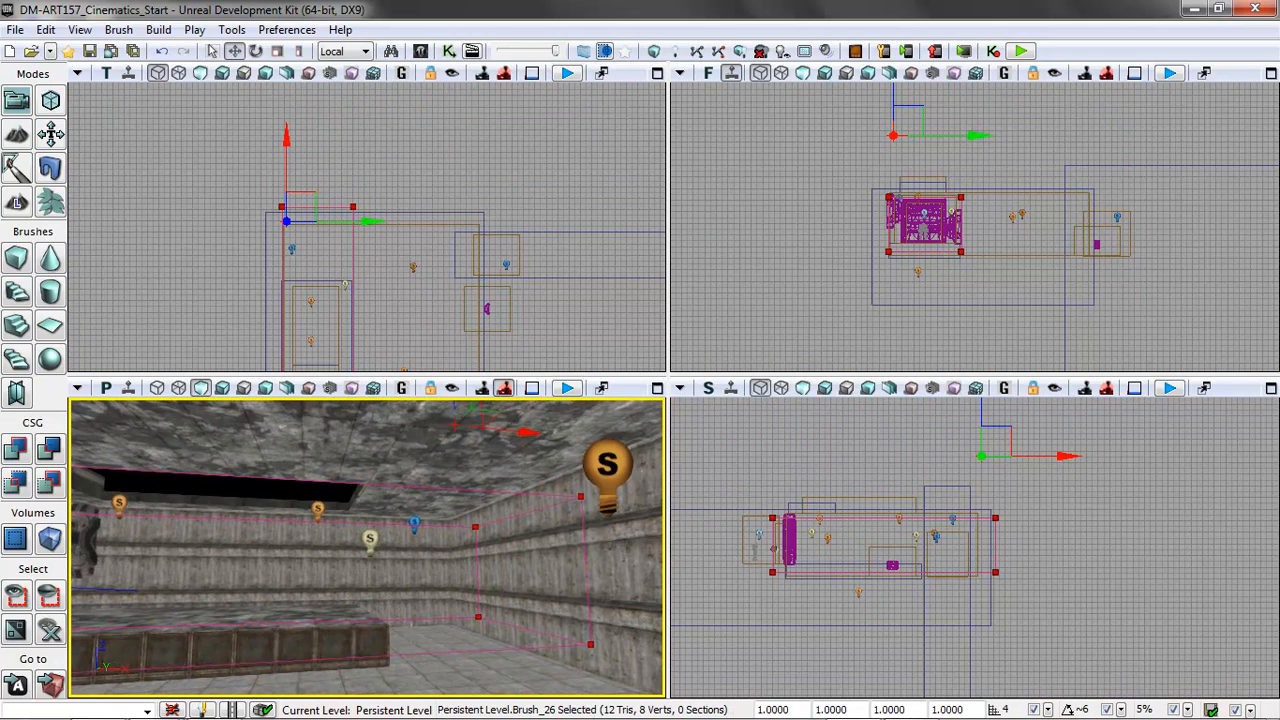
{"action": "left_click_drag", "start_coordinate": [282, 598], "coordinate": [150, 600]}
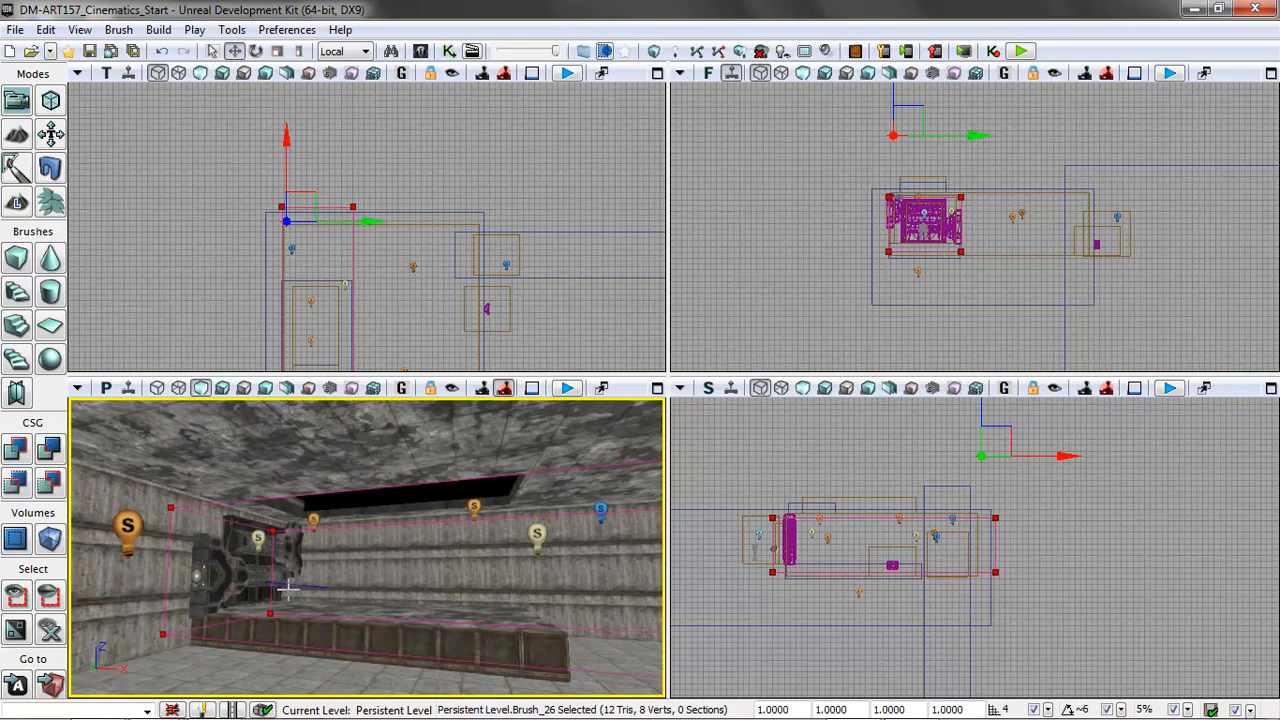
{"action": "left_click", "coordinate": [50, 541]}
{"action": "left_click", "coordinate": [86, 586]}
Step: Rebuild the builder brush as a cube with X, Y and Z set to 1
{"action": "right_click", "coordinate": [14, 258]}
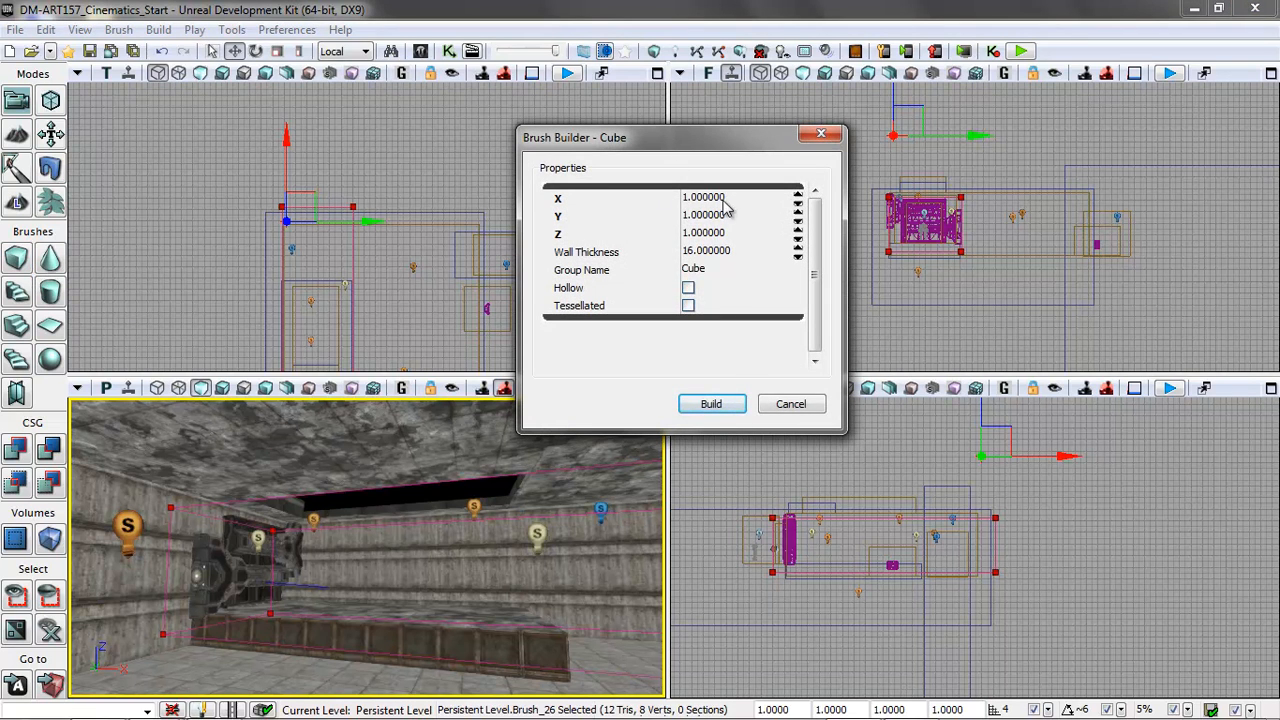
{"action": "left_click", "coordinate": [720, 199]}
{"action": "left_click", "coordinate": [712, 216]}
{"action": "left_click", "coordinate": [715, 233]}
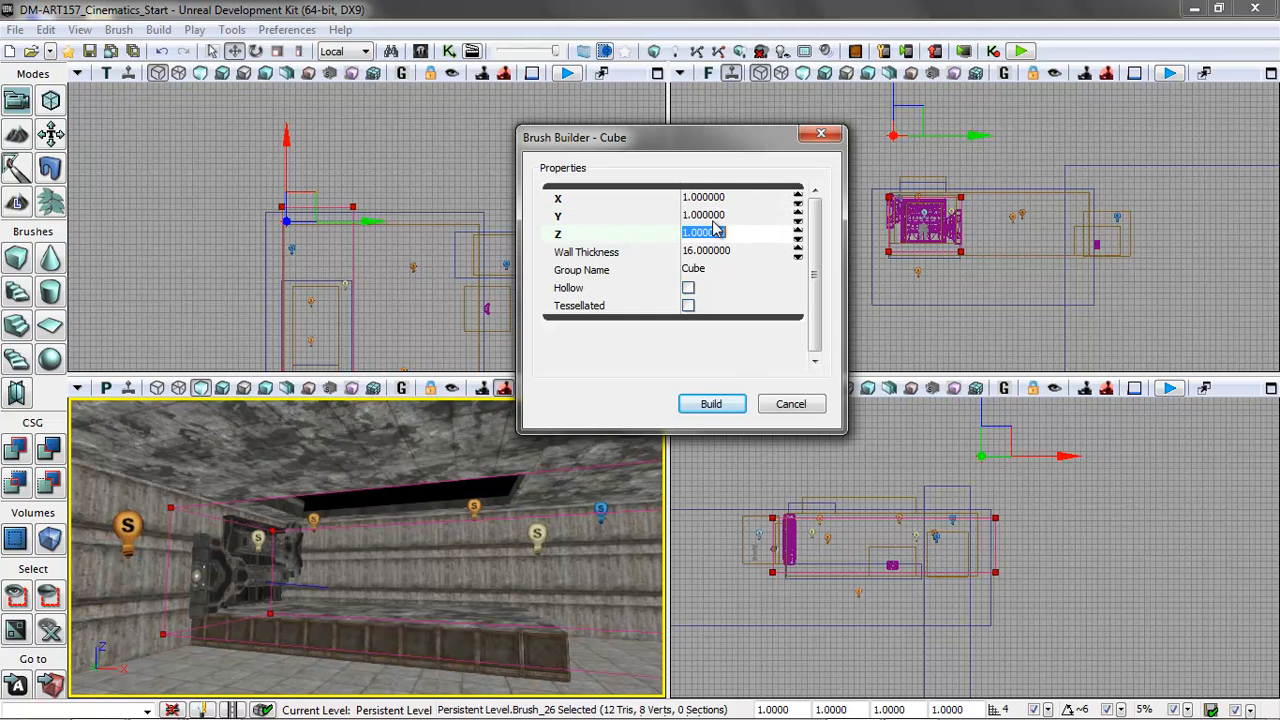
{"action": "left_click", "coordinate": [748, 250]}
{"action": "left_click", "coordinate": [750, 240]}
{"action": "left_click", "coordinate": [790, 404]}
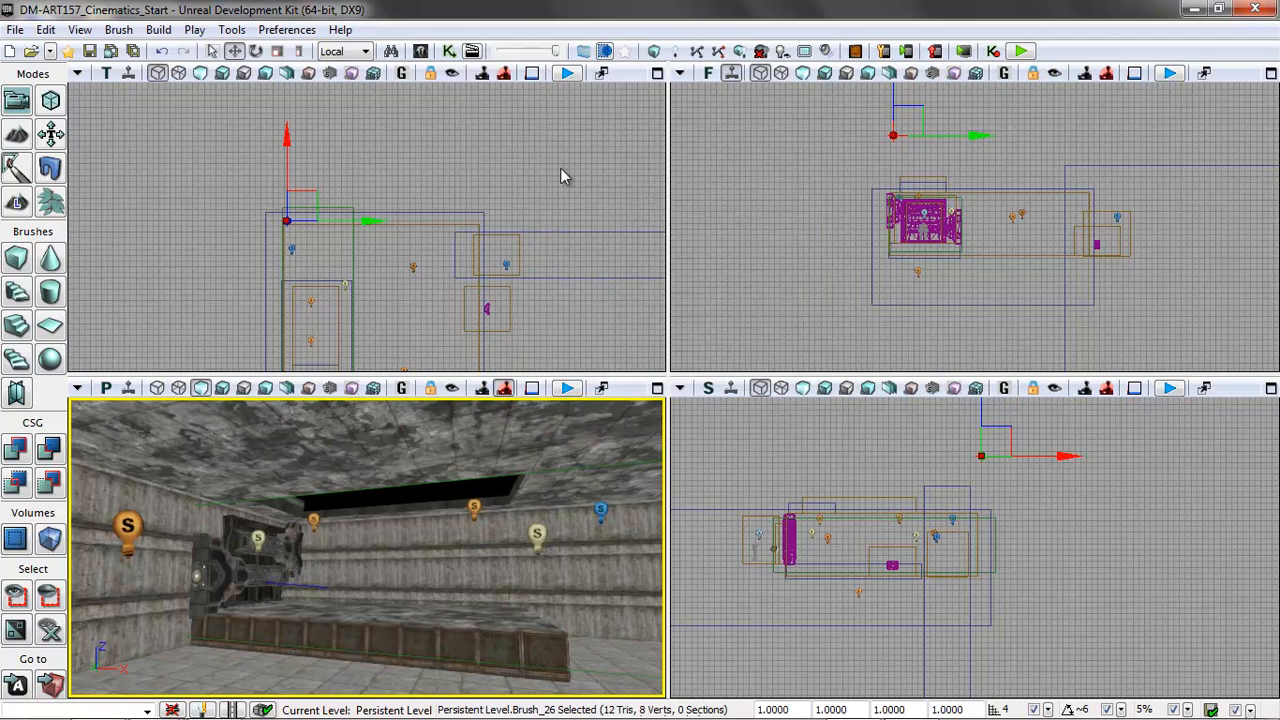
Step: Select the new trigger volume in the top view and open the UnrealKismet editor
{"action": "left_click", "coordinate": [537, 192]}
{"action": "mouse_move", "coordinate": [537, 192]}
{"action": "left_mouse_down"}
{"action": "mouse_move", "coordinate": [430, 171]}
{"action": "mouse_move", "coordinate": [425, 148]}
{"action": "left_mouse_up"}
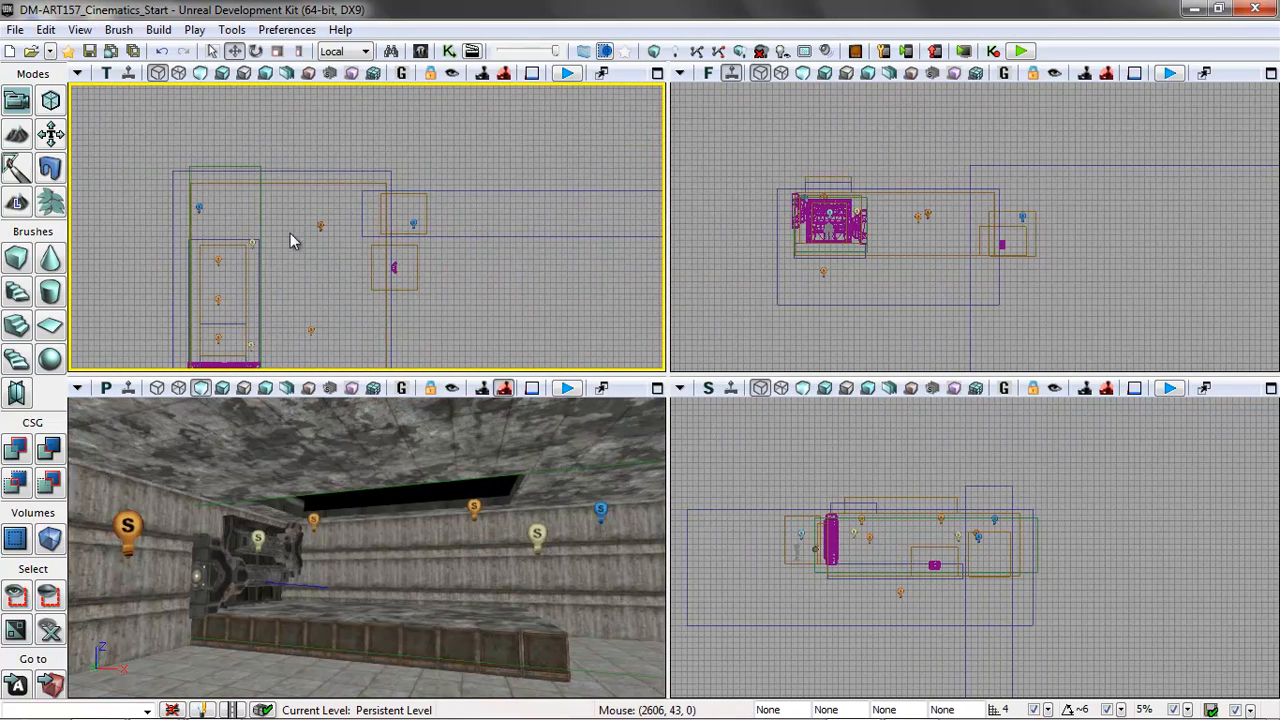
{"action": "left_click", "coordinate": [259, 205]}
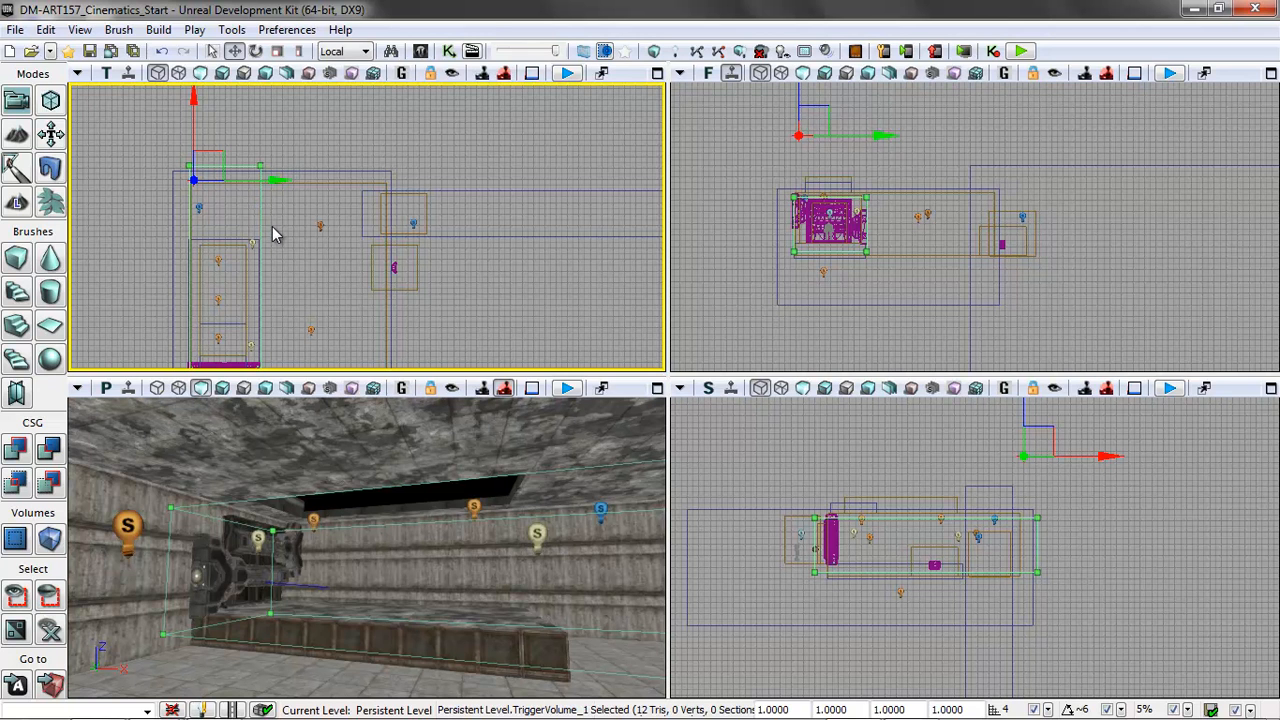
{"action": "left_click", "coordinate": [451, 51]}
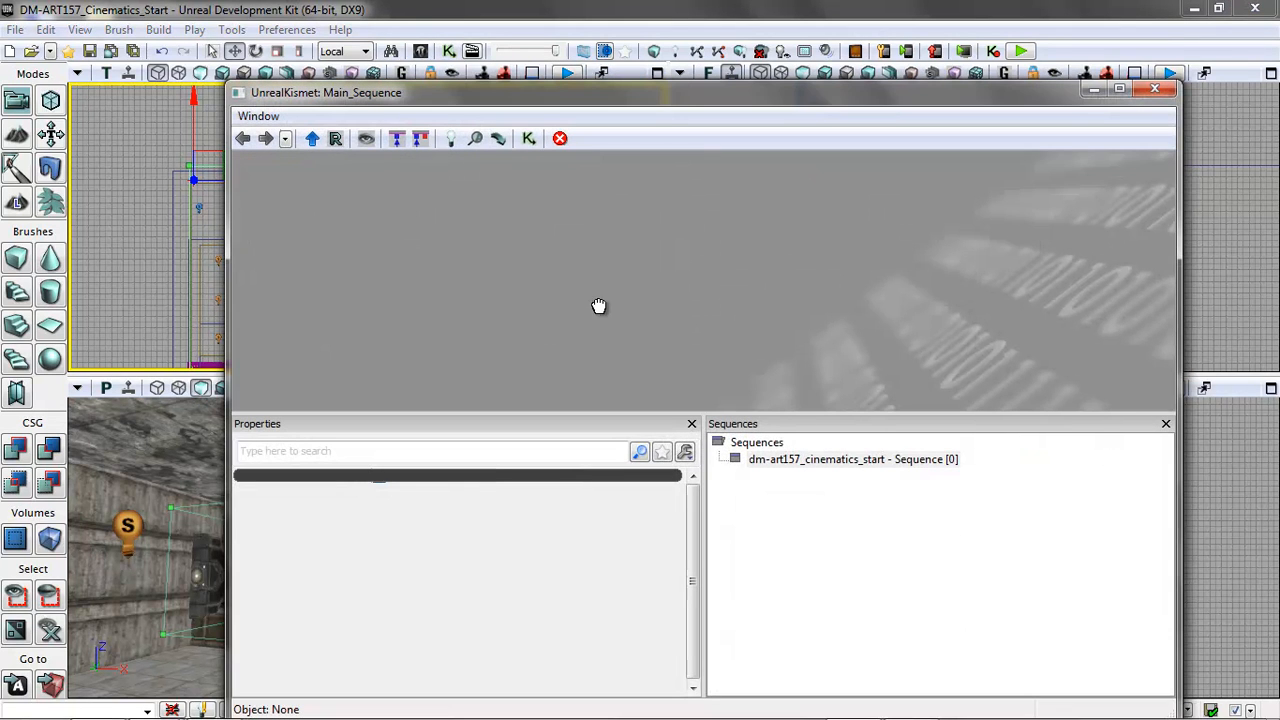
Step: Add a Touch event that uses the selected trigger volume to the Kismet sequence and leave room beside its node
{"action": "right_click", "coordinate": [506, 231]}
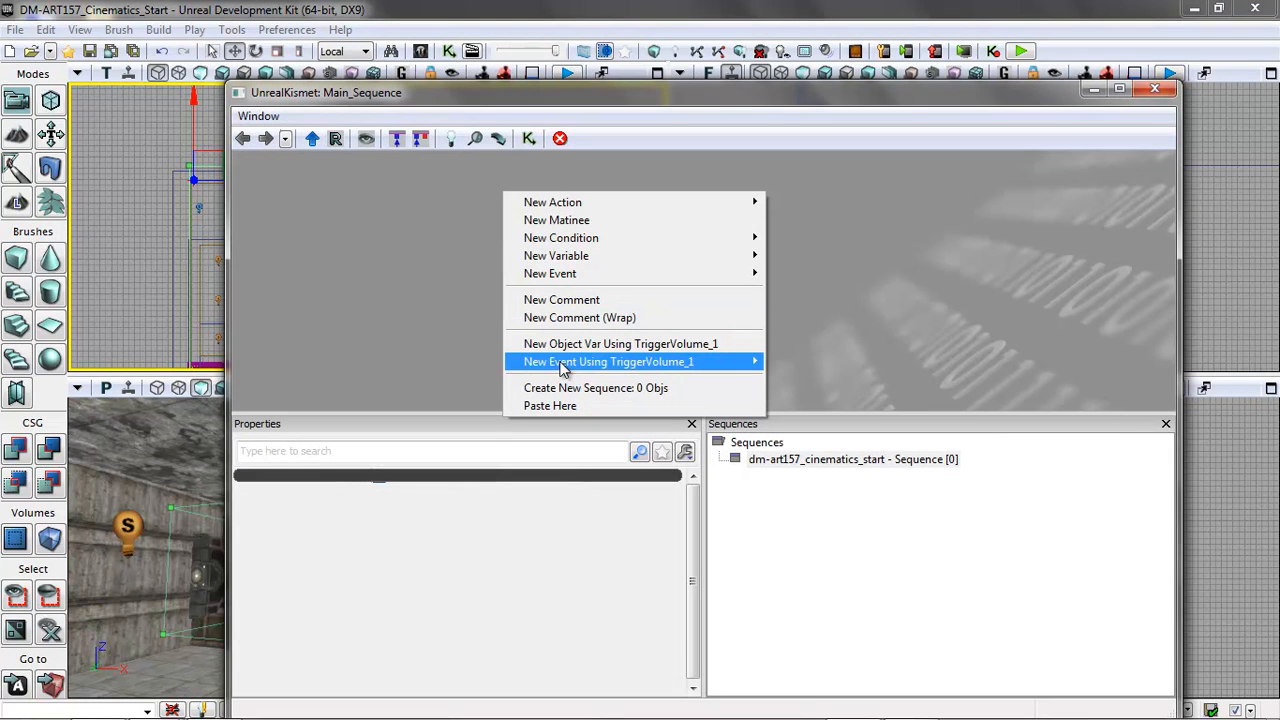
{"action": "mouse_move", "coordinate": [561, 369]}
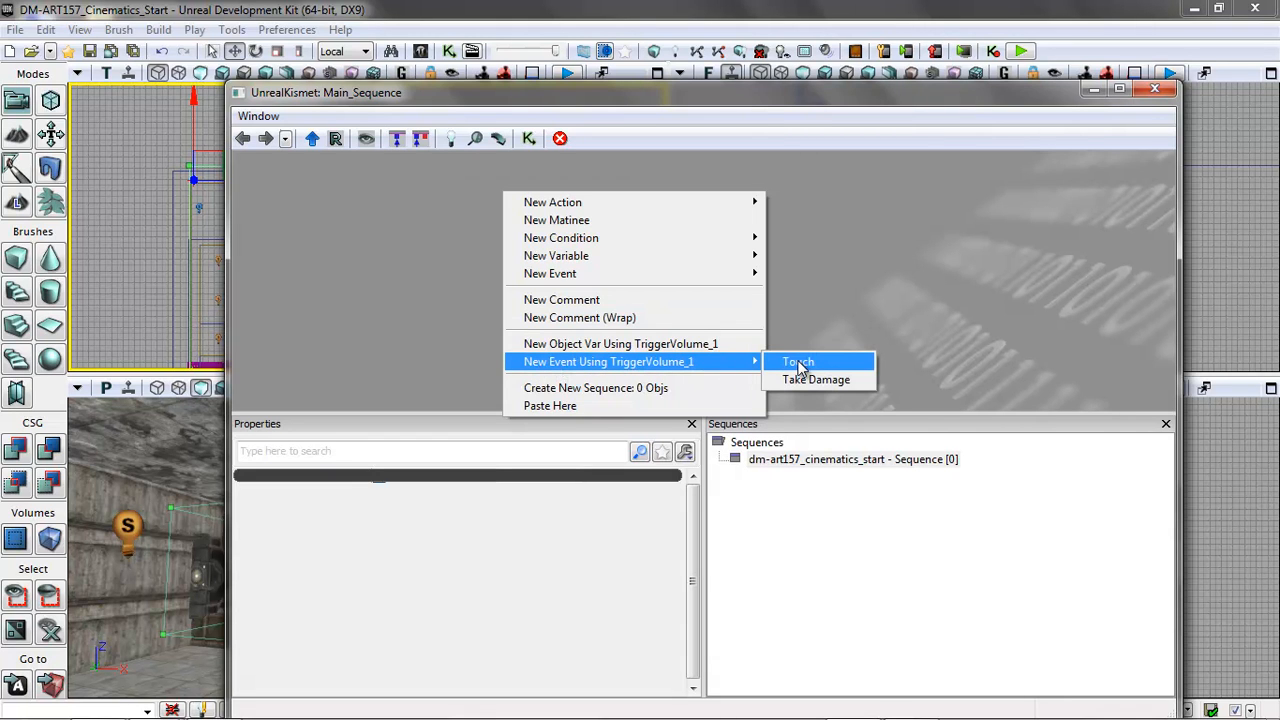
{"action": "left_click", "coordinate": [800, 364]}
{"action": "left_click_drag", "start_coordinate": [485, 258], "coordinate": [494, 340]}
{"action": "scroll", "coordinate": [568, 314], "scroll_direction": "up", "scroll_amount": 9}
{"action": "left_click_drag", "start_coordinate": [450, 238], "coordinate": [790, 284]}
{"action": "scroll", "coordinate": [731, 289], "scroll_direction": "up", "scroll_amount": 2}
{"action": "left_click_drag", "start_coordinate": [624, 275], "coordinate": [675, 292]}
{"action": "left_click_drag", "start_coordinate": [596, 93], "coordinate": [761, 96]}
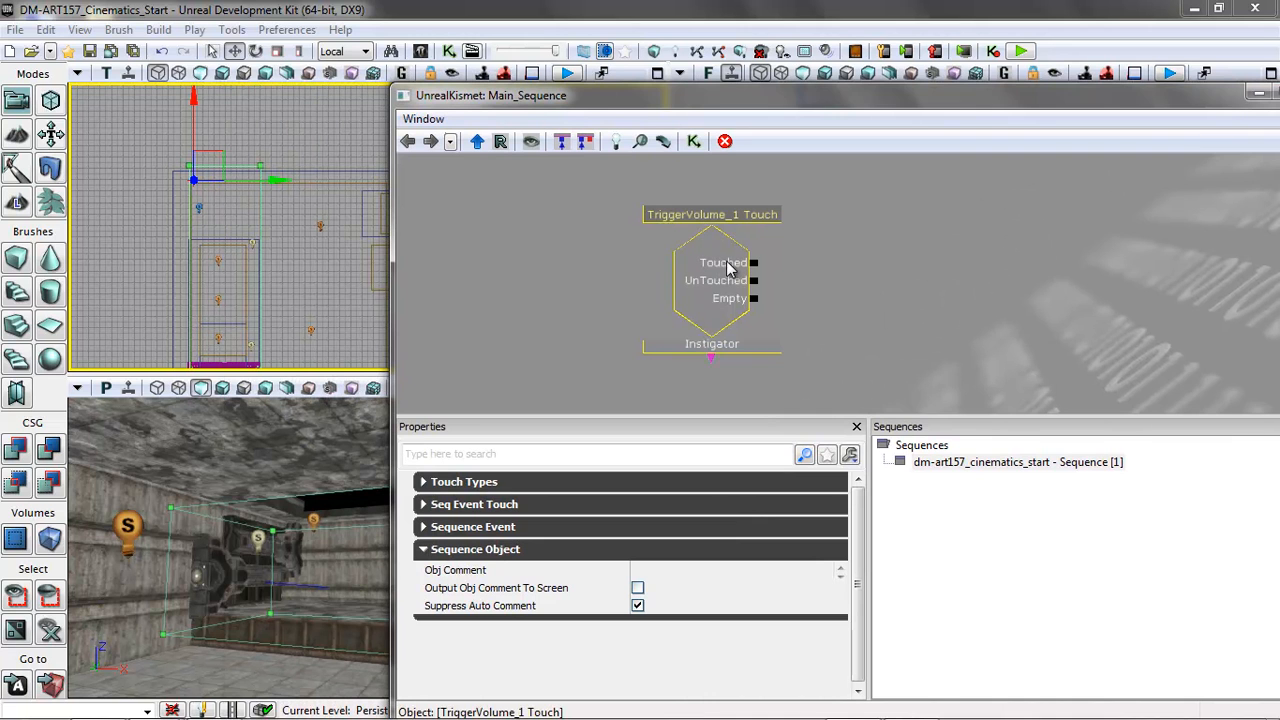
{"action": "left_click_drag", "start_coordinate": [814, 236], "coordinate": [751, 266]}
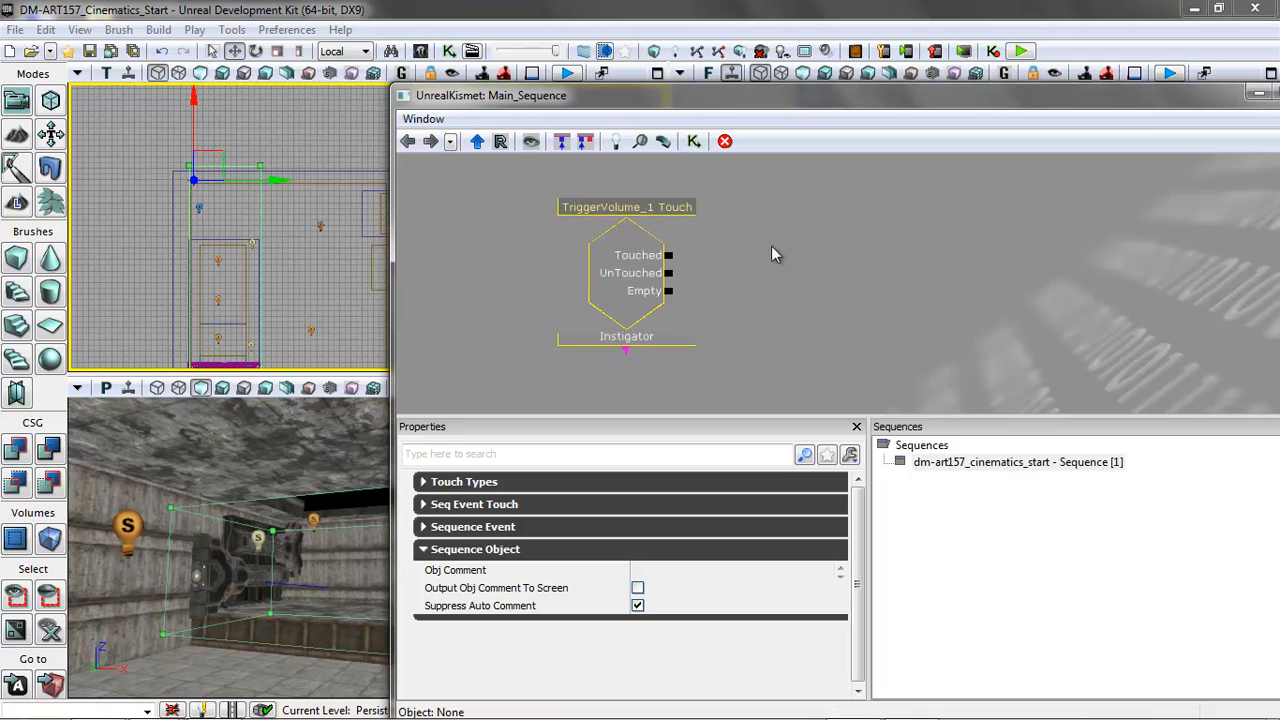
Step: Add a Toggle Cinematic Mode action beside the trigger volume's Touch event
{"action": "right_click", "coordinate": [828, 229]}
{"action": "mouse_move", "coordinate": [851, 238]}
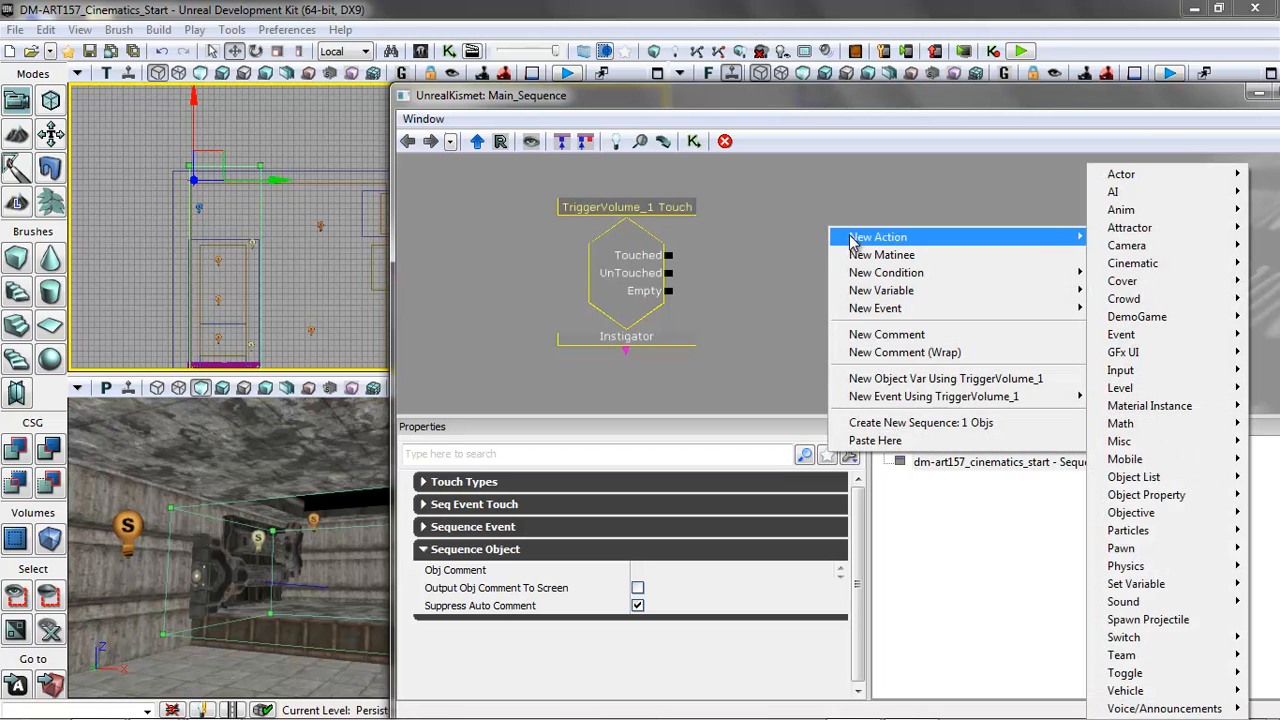
{"action": "mouse_move", "coordinate": [1130, 674]}
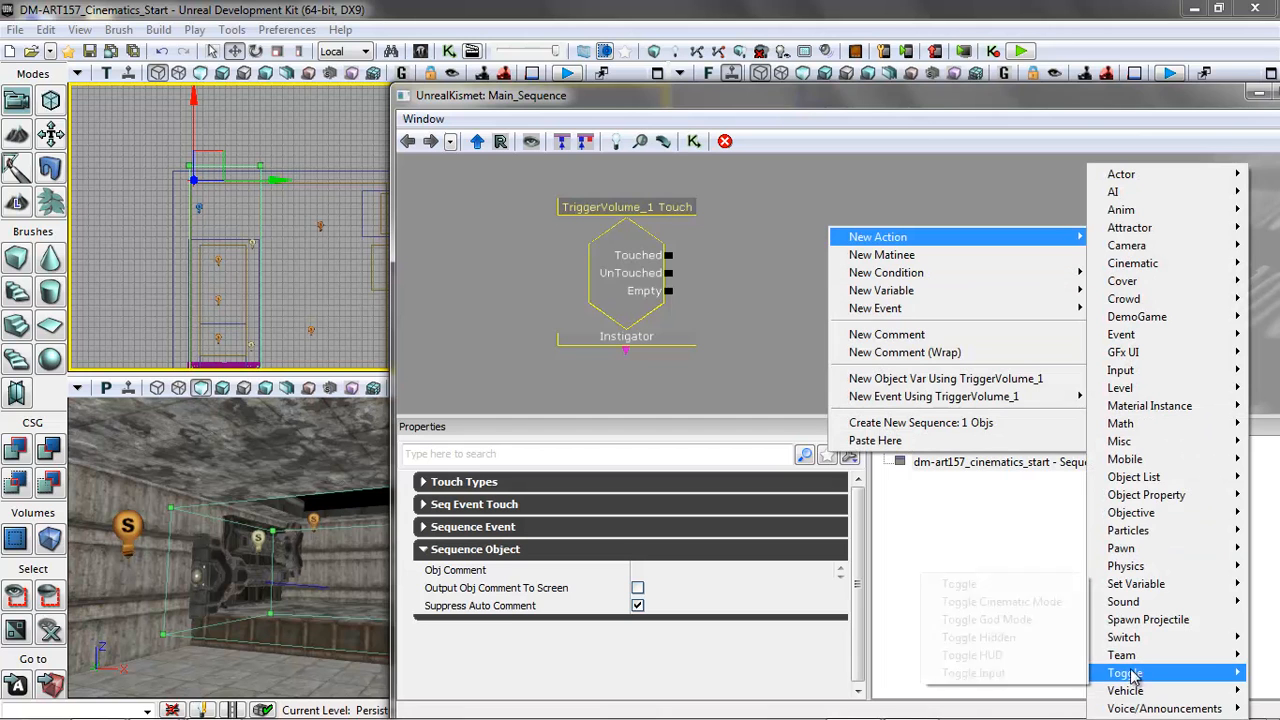
{"action": "left_click", "coordinate": [1043, 612]}
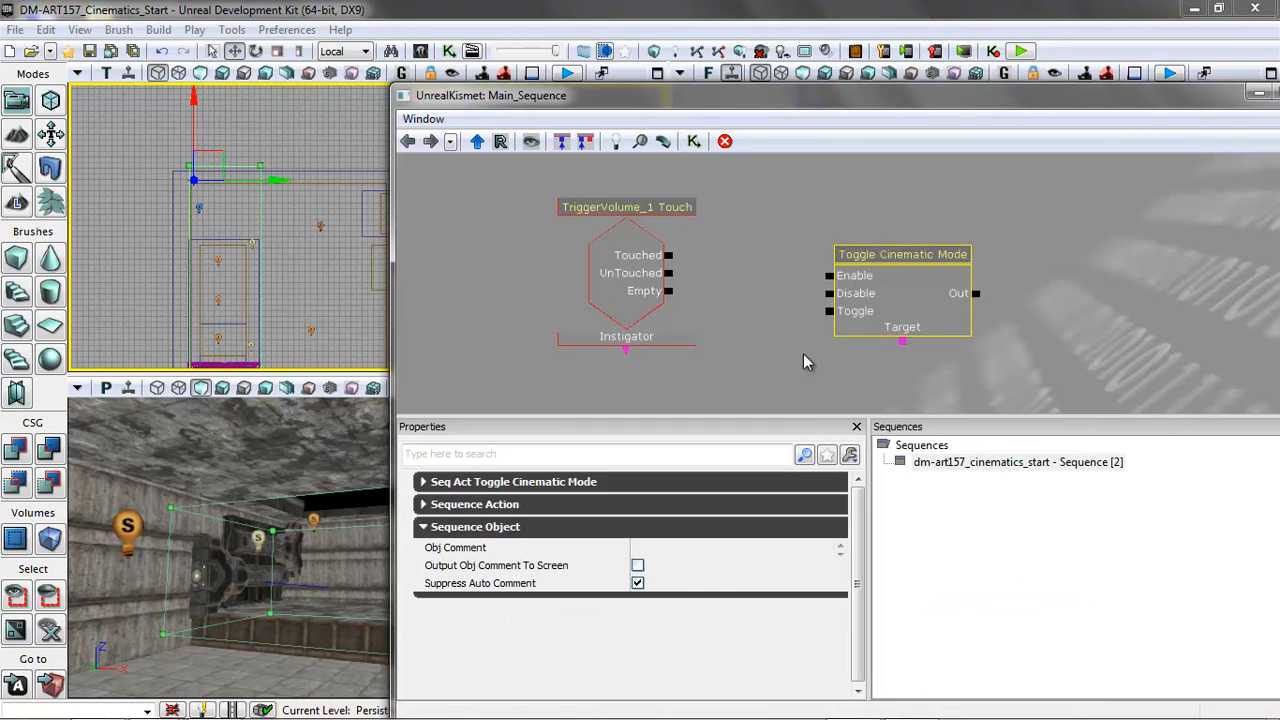
Step: Connect the event's Touched output to the Enable input of Toggle Cinematic Mode and align the action with the event
{"action": "left_click_drag", "start_coordinate": [670, 257], "coordinate": [829, 276]}
{"action": "left_click", "coordinate": [897, 292]}
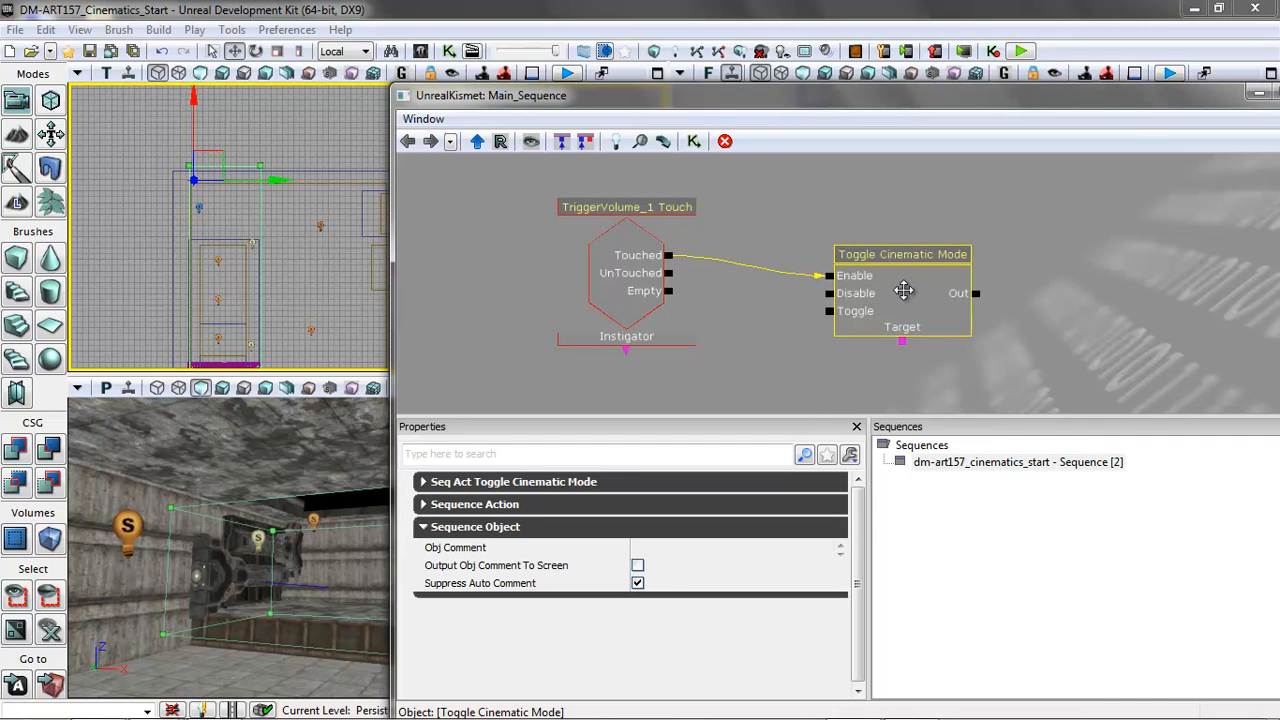
{"action": "left_click_drag", "start_coordinate": [905, 297], "coordinate": [890, 270]}
{"action": "left_click", "coordinate": [897, 367]}
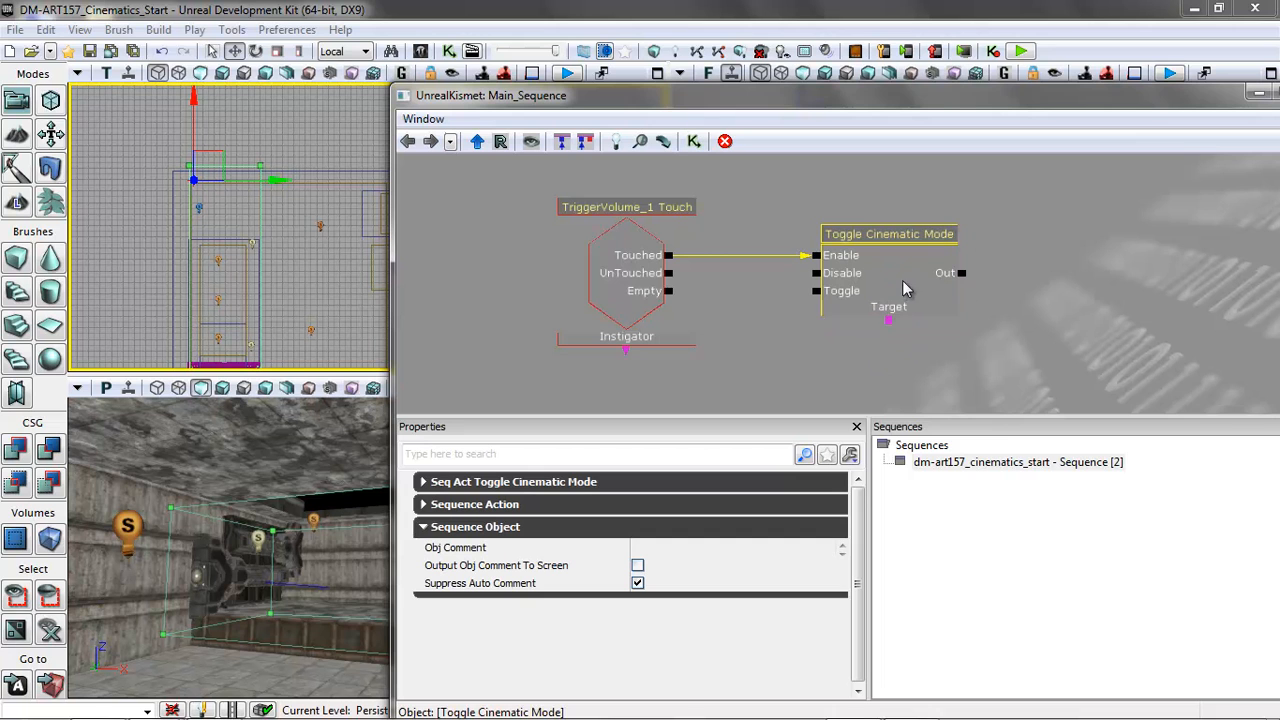
Step: Add an All Players variable to the Kismet sequence and link it to the Target of Toggle Cinematic Mode
{"action": "right_click", "coordinate": [772, 324]}
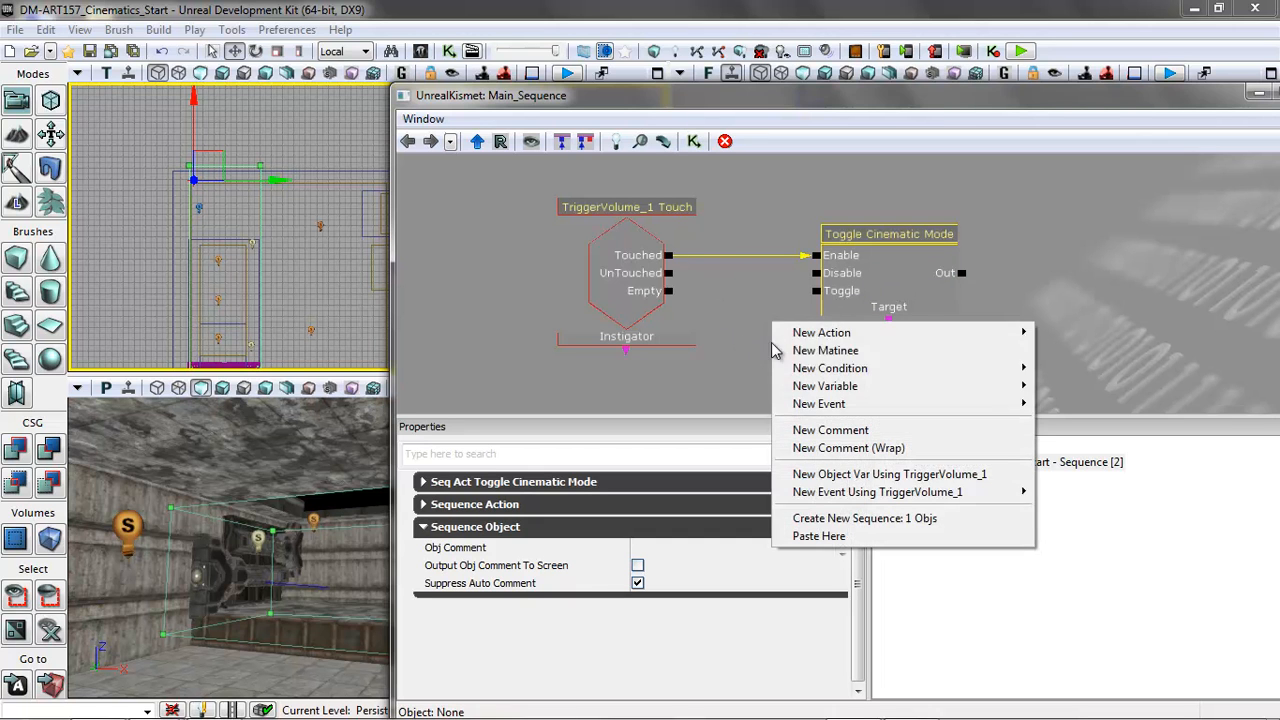
{"action": "mouse_move", "coordinate": [880, 386]}
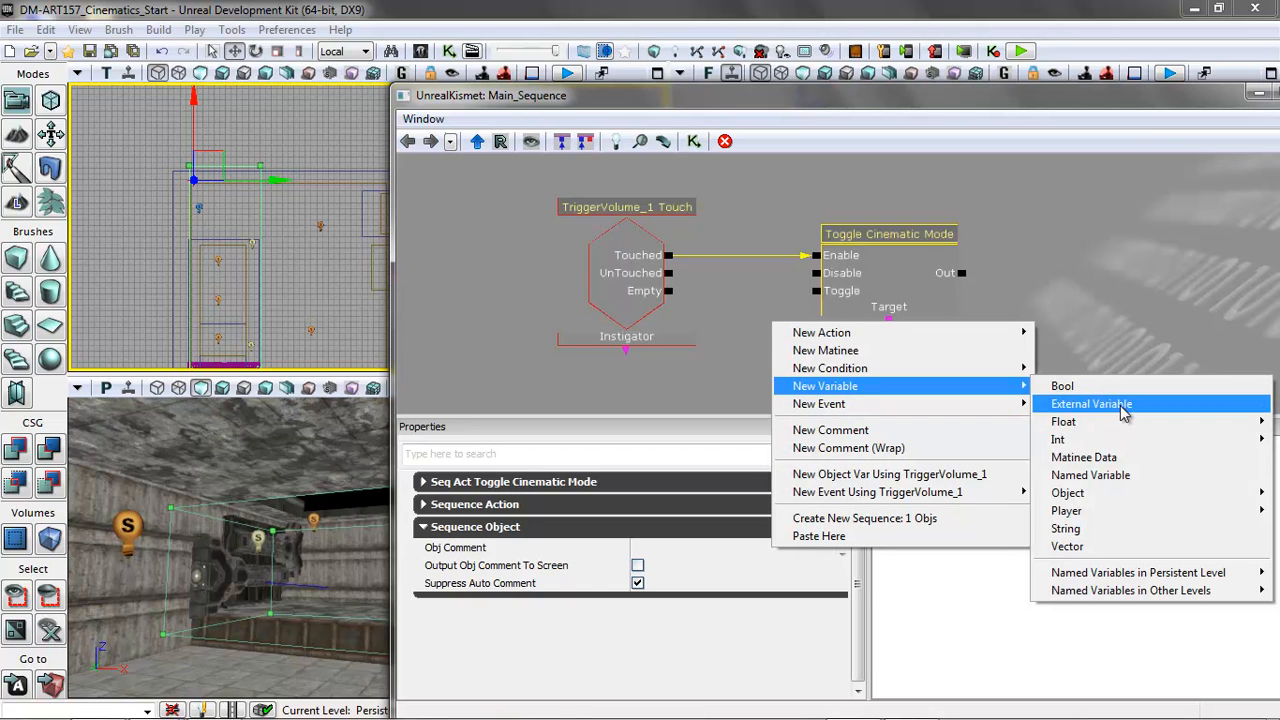
{"action": "mouse_move", "coordinate": [1097, 510]}
{"action": "left_click", "coordinate": [972, 514]}
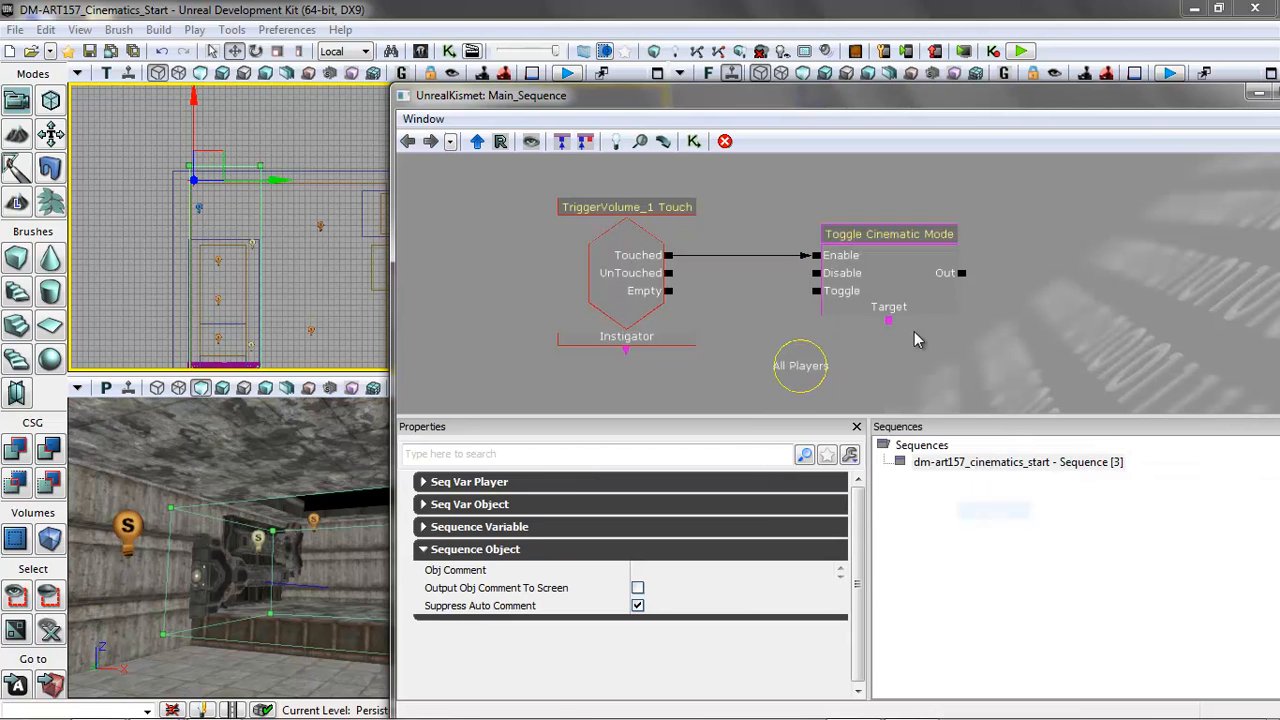
{"action": "left_click_drag", "start_coordinate": [889, 323], "coordinate": [850, 349]}
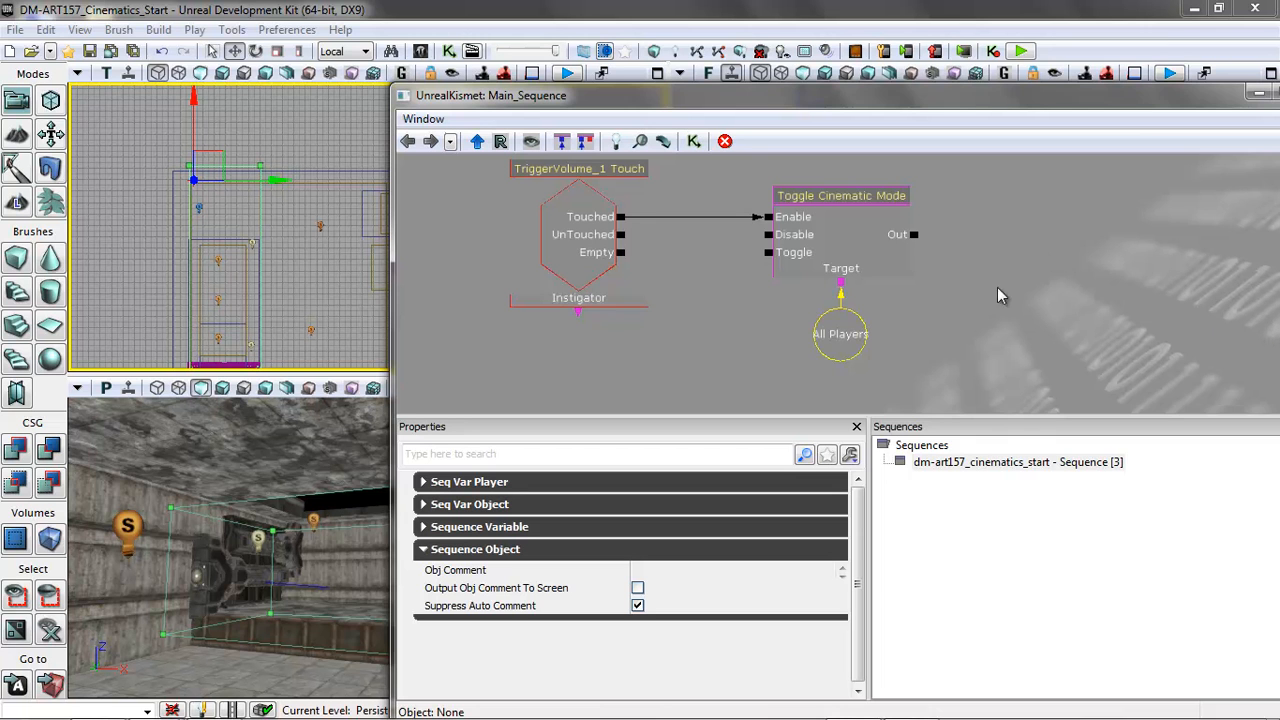
Step: Select the Touch event, Toggle Cinematic Mode and All Players nodes together and wrap them in a new comment box
{"action": "scroll", "coordinate": [948, 318], "scroll_direction": "down", "scroll_amount": 4}
{"action": "scroll", "coordinate": [950, 312], "scroll_direction": "up", "scroll_amount": 1}
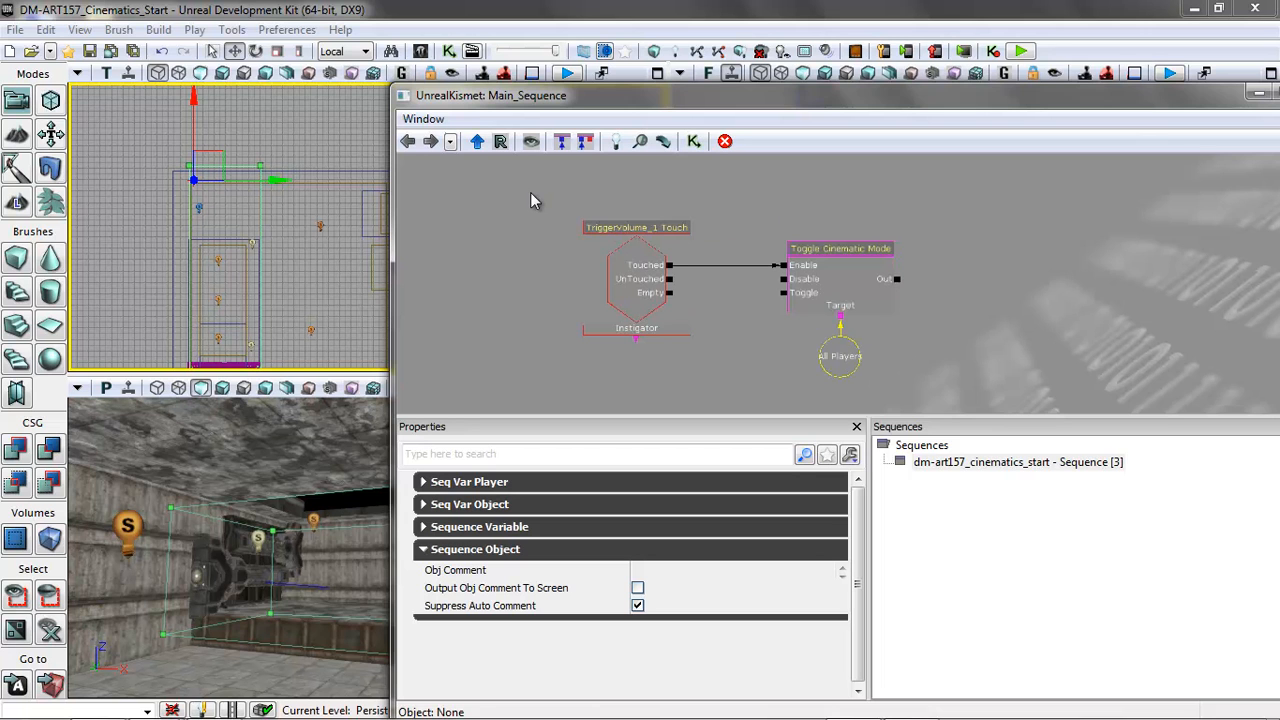
{"action": "left_click_drag", "start_coordinate": [537, 191], "coordinate": [625, 272], "text": "ctrl+alt"}
{"action": "left_click_drag", "start_coordinate": [962, 385], "coordinate": [958, 380], "text": "ctrl+alt"}
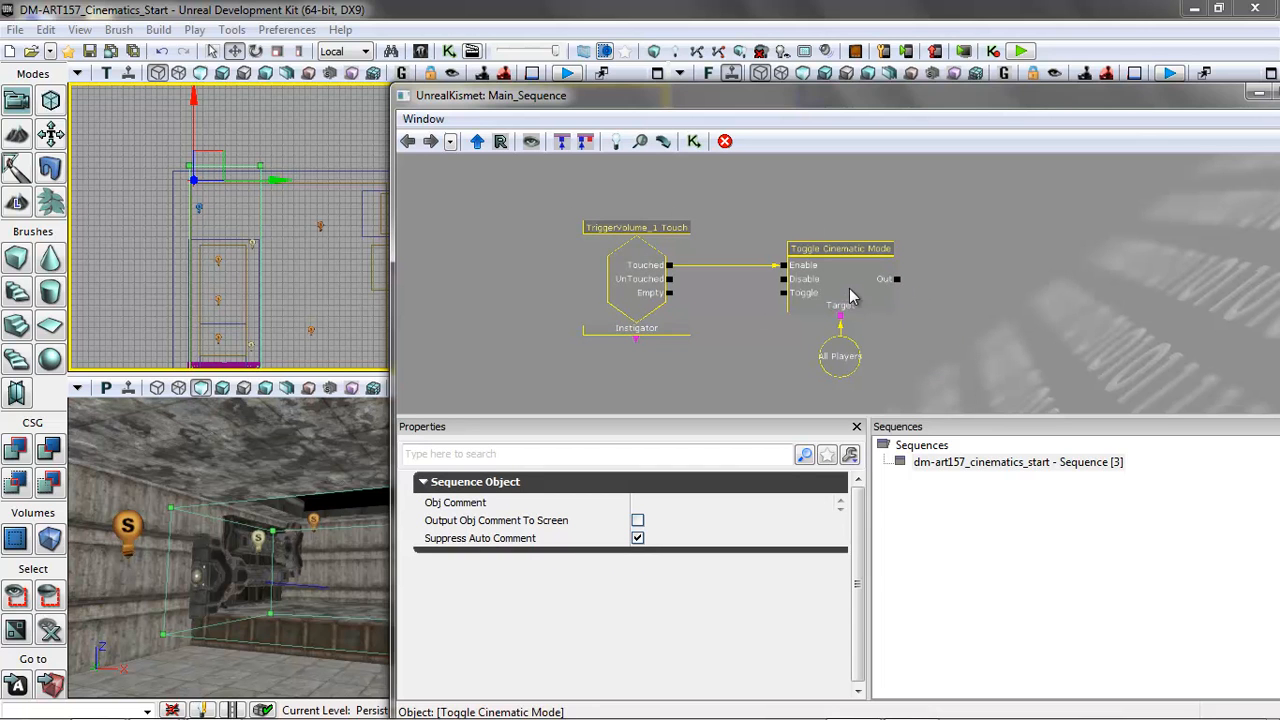
{"action": "right_click", "coordinate": [1027, 252]}
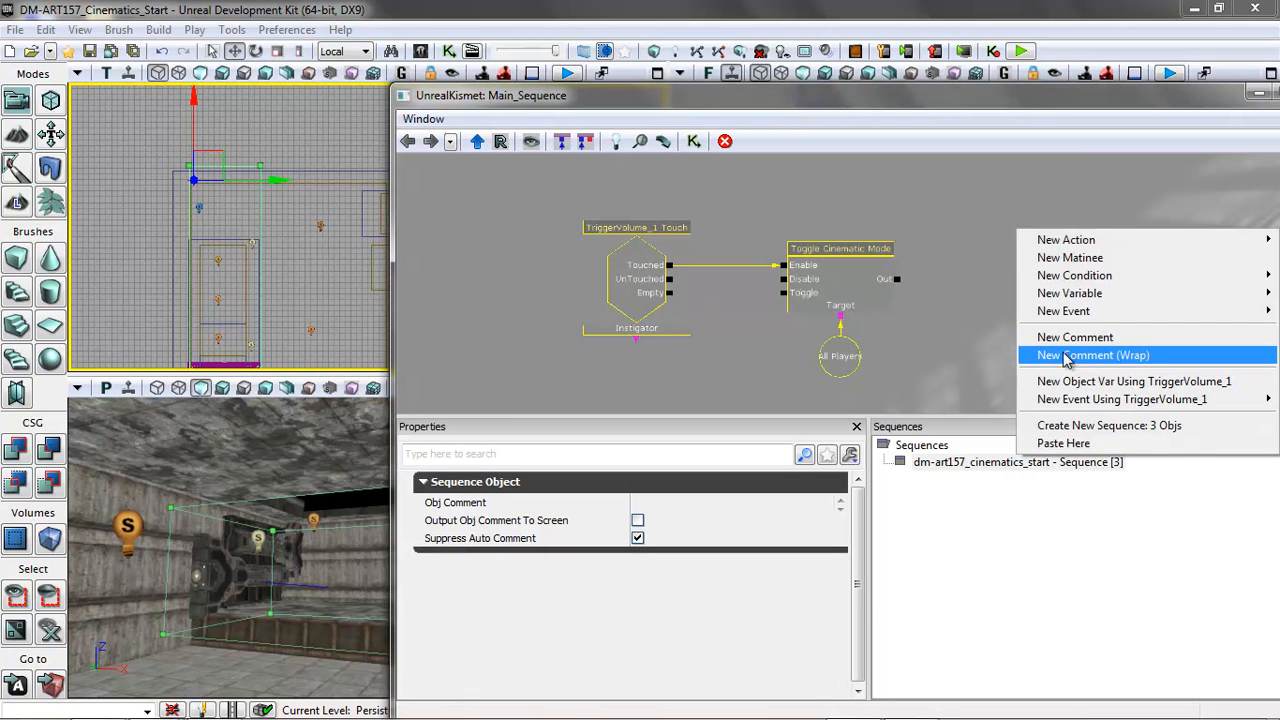
{"action": "left_click", "coordinate": [1060, 361]}
{"action": "mouse_move", "coordinate": [1058, 342]}
{"action": "left_mouse_down"}
{"action": "mouse_move", "coordinate": [1026, 314]}
{"action": "mouse_move", "coordinate": [1035, 333]}
{"action": "left_mouse_up"}
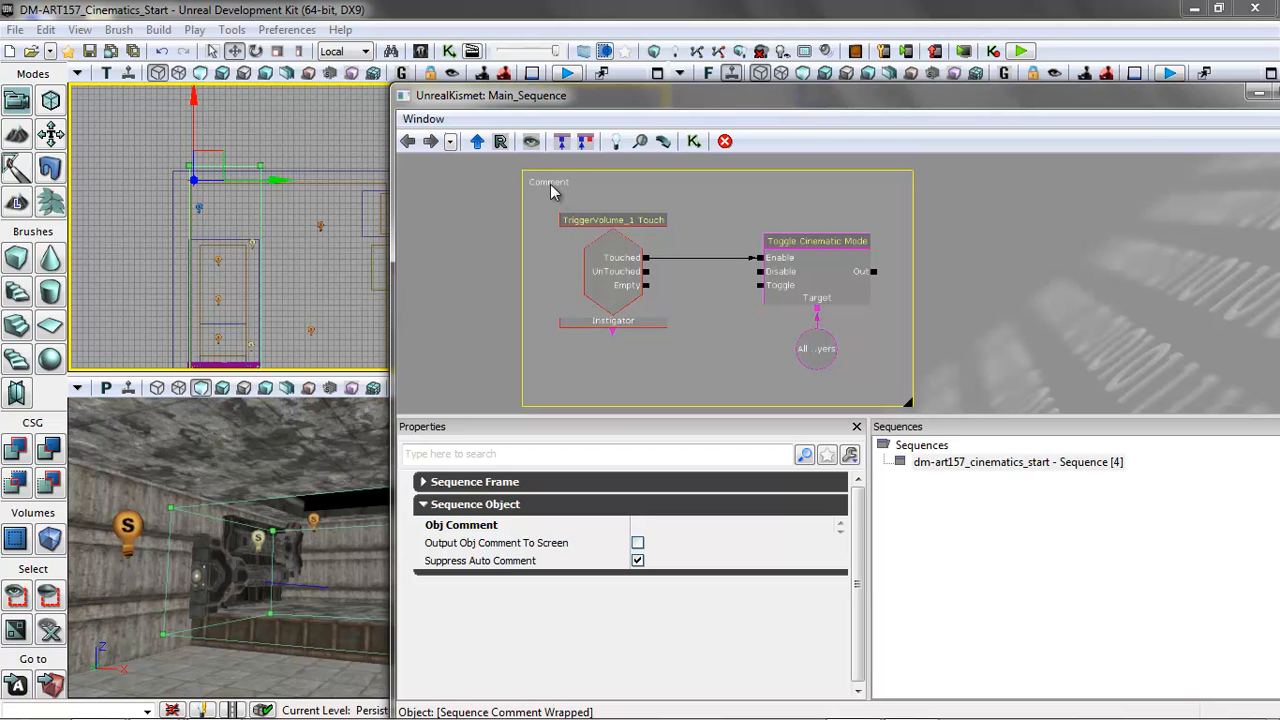
Step: Set the wrapped comment's Obj Comment to "Cinematic 1" and deselect the box
{"action": "left_click", "coordinate": [656, 530]}
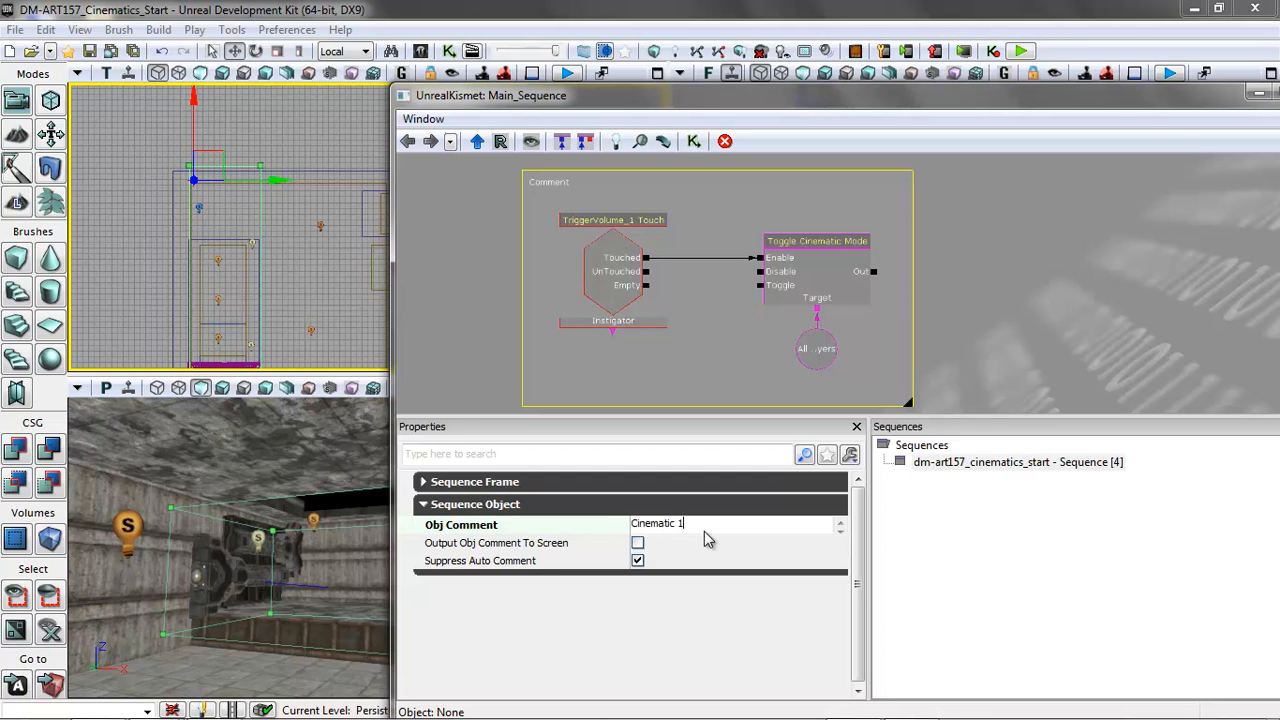
{"action": "key", "text": "Return"}
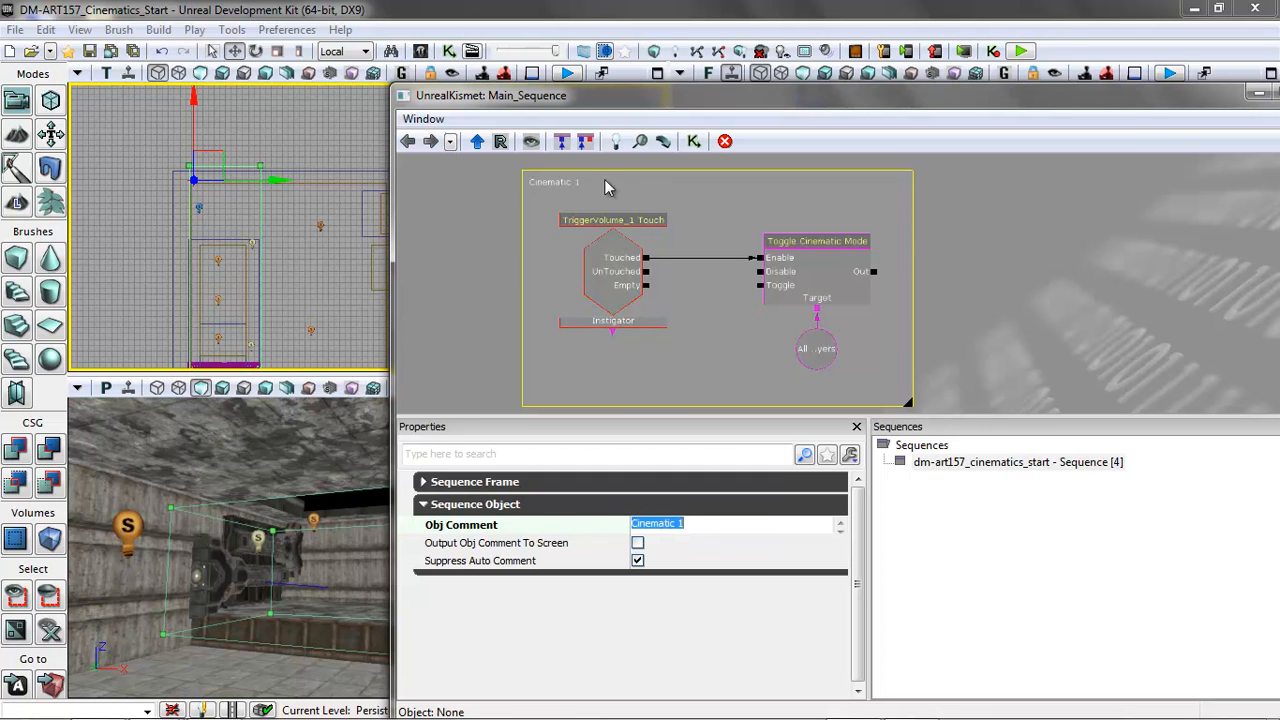
{"action": "left_click", "coordinate": [958, 251]}
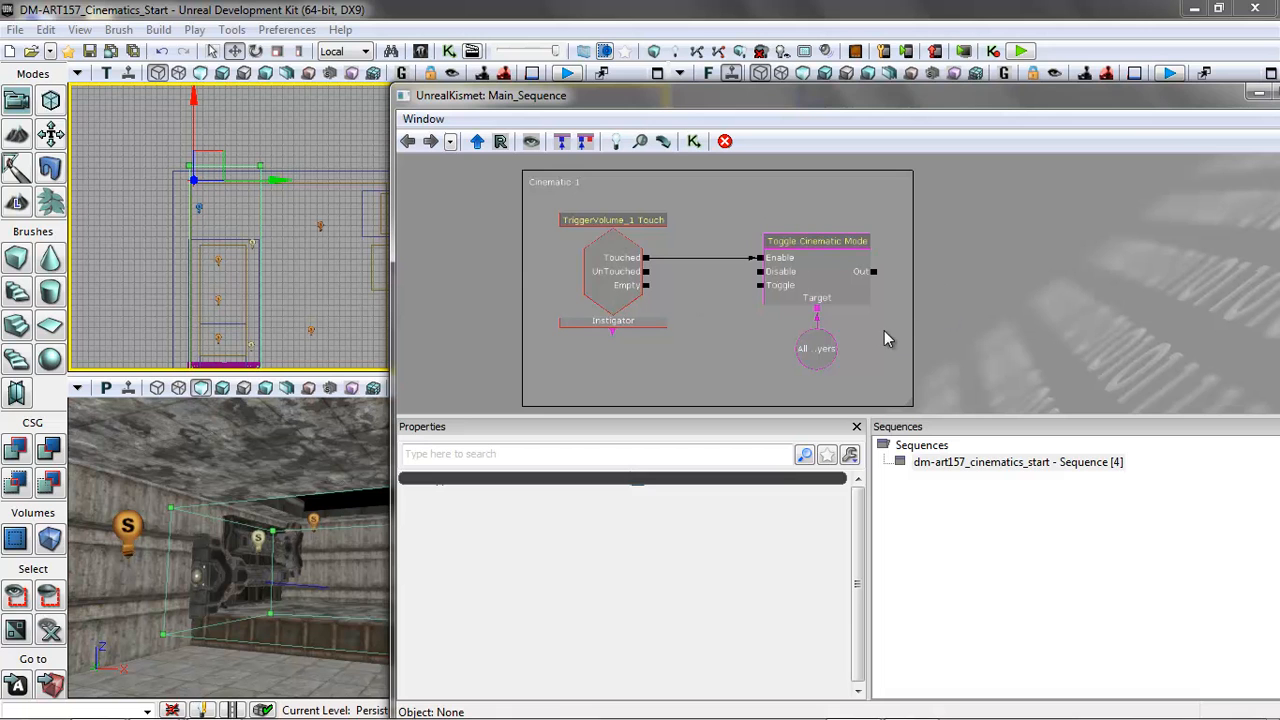
Step: Enlarge the Kismet graph area and add a new Matinee just below the Cinematic 1 comment box
{"action": "scroll", "coordinate": [884, 330], "scroll_direction": "down", "scroll_amount": 4}
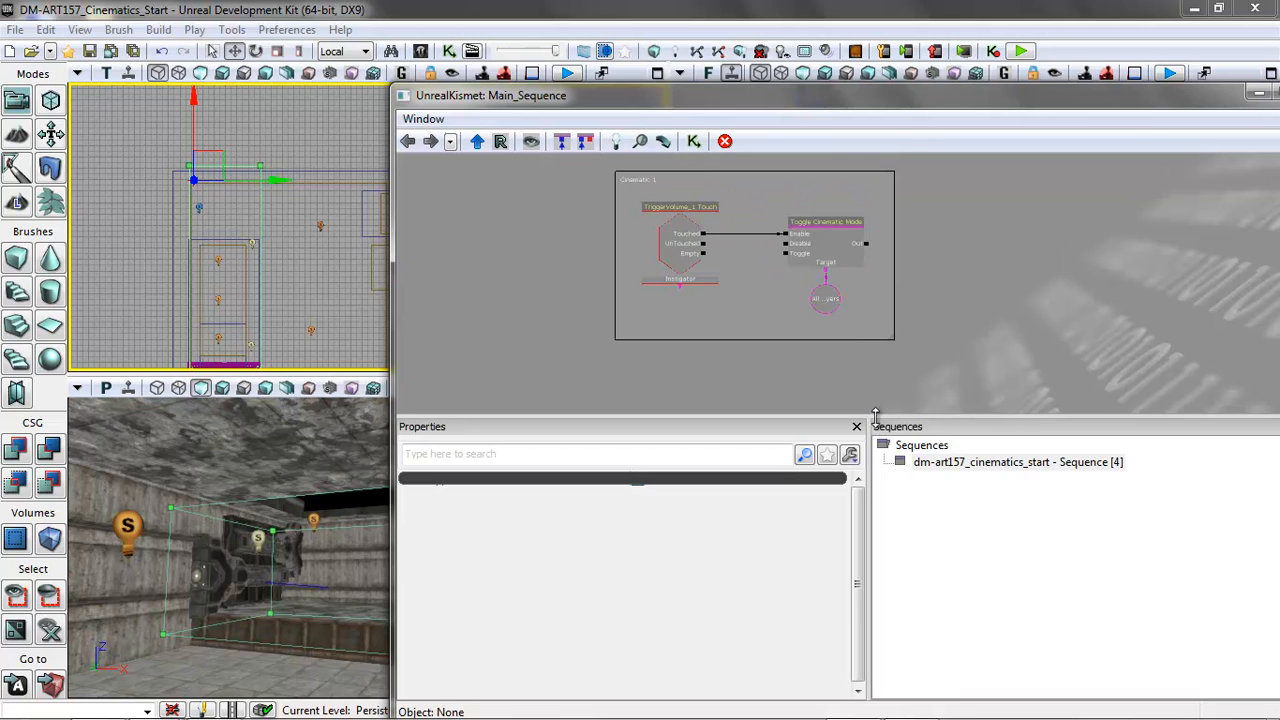
{"action": "left_click_drag", "start_coordinate": [876, 416], "coordinate": [878, 506]}
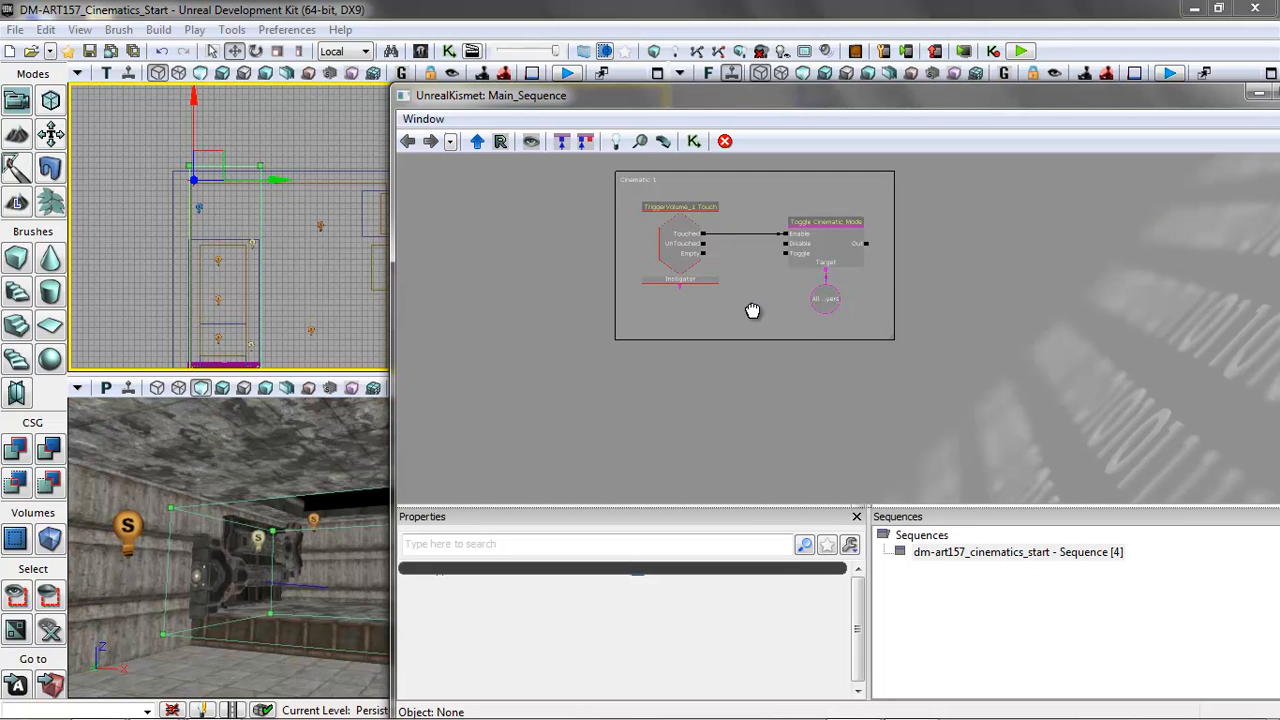
{"action": "left_click_drag", "start_coordinate": [753, 305], "coordinate": [723, 377]}
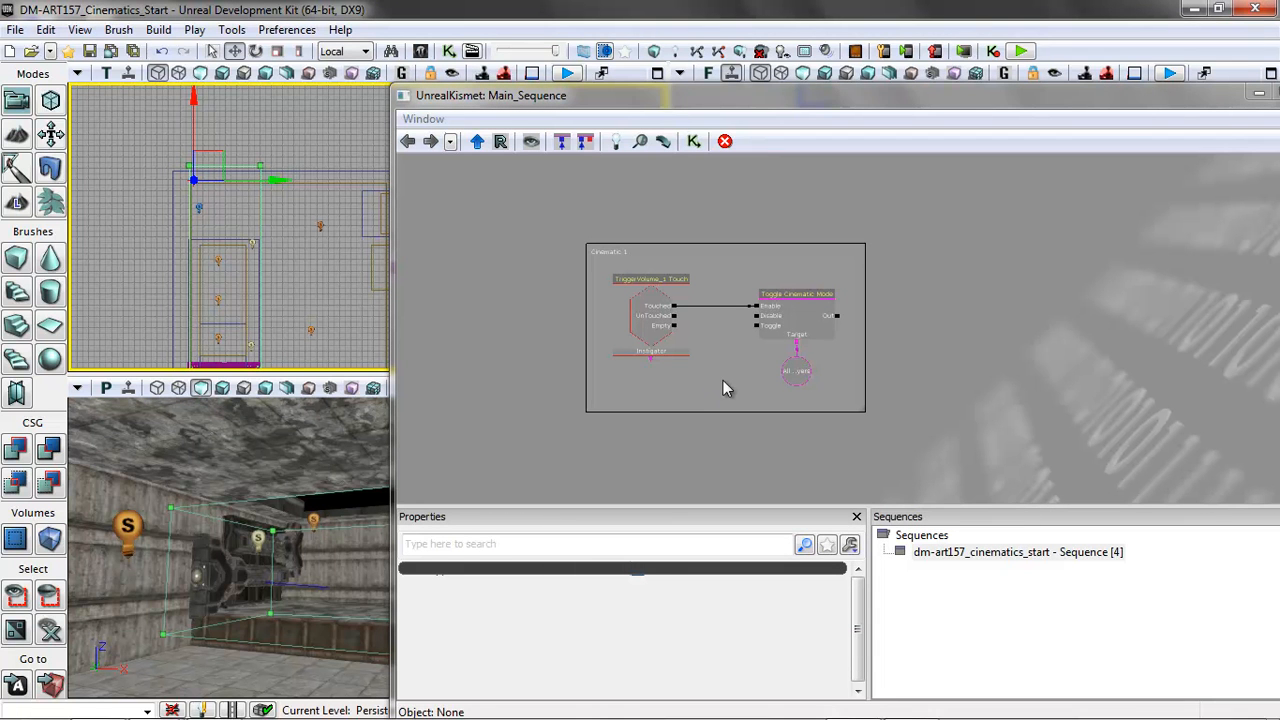
{"action": "right_click", "coordinate": [800, 422]}
{"action": "left_click", "coordinate": [853, 428]}
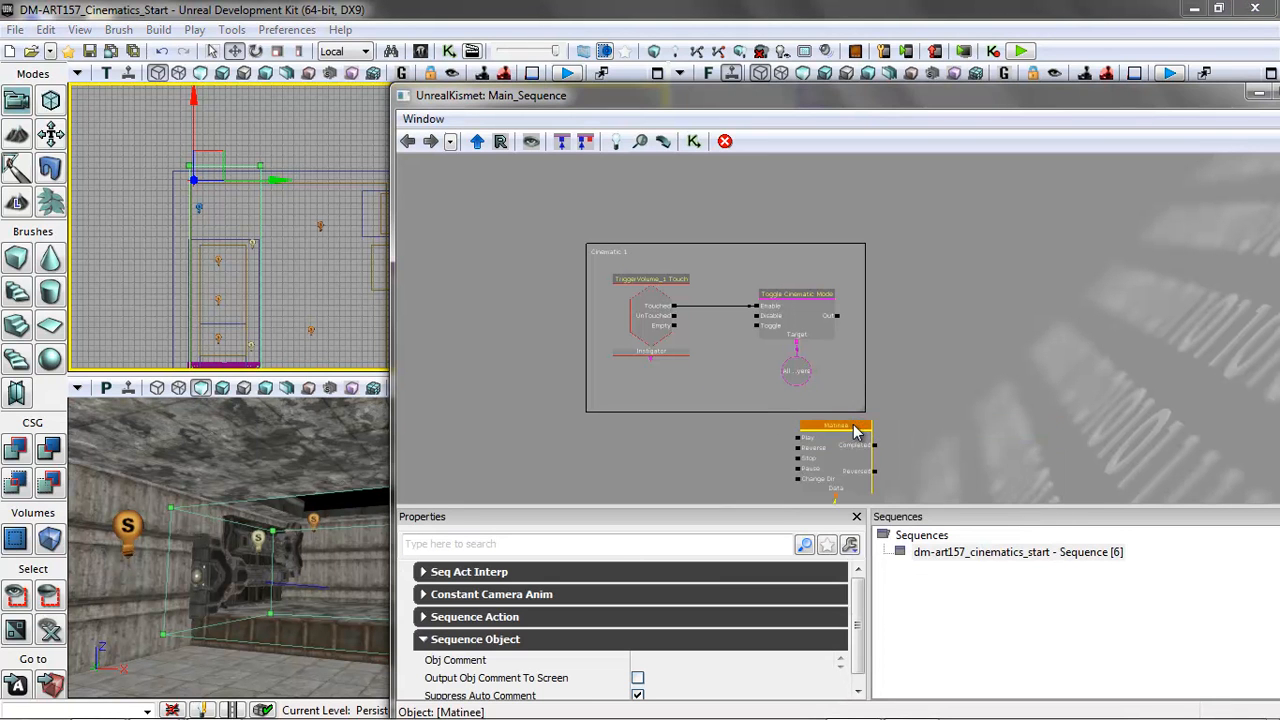
Step: Extend the Cinematic 1 comment box around the Matinee and line up the Matinee and its data node beneath Toggle Cinematic Mode
{"action": "left_click_drag", "start_coordinate": [908, 443], "coordinate": [893, 470]}
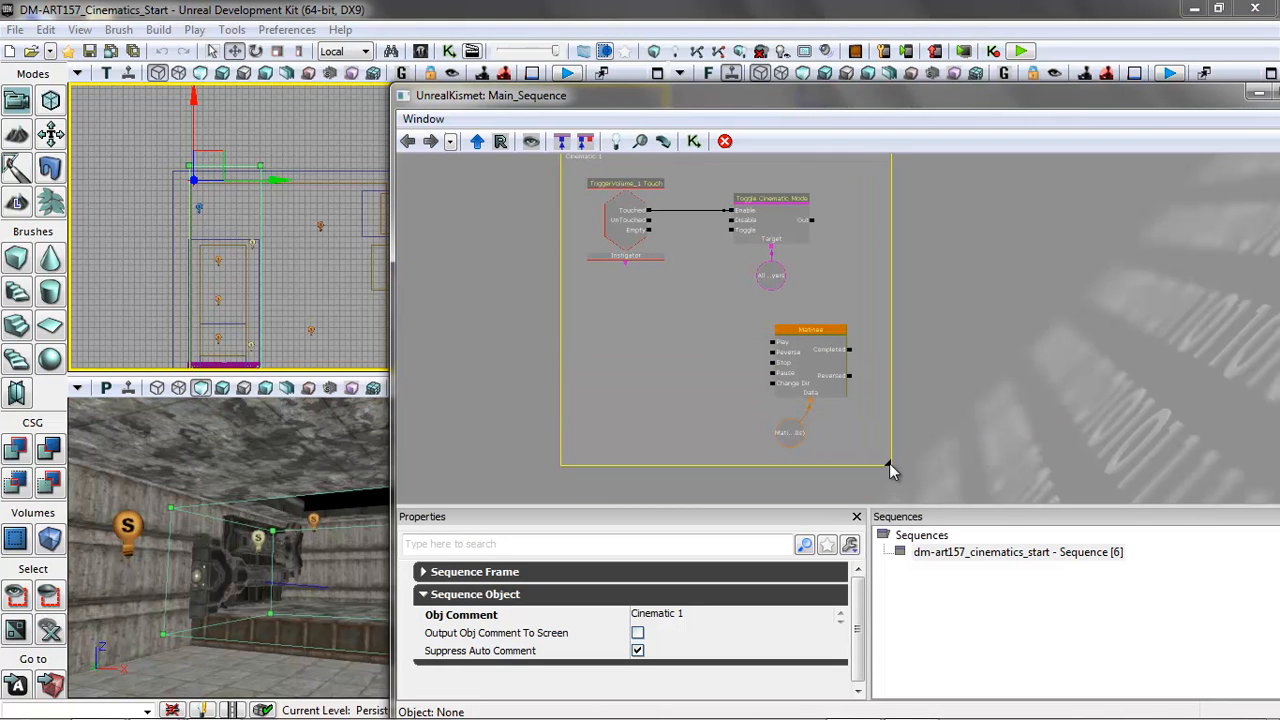
{"action": "left_click", "coordinate": [815, 340]}
{"action": "left_click_drag", "start_coordinate": [828, 347], "coordinate": [798, 328]}
{"action": "left_click", "coordinate": [803, 440]}
{"action": "left_click_drag", "start_coordinate": [805, 446], "coordinate": [800, 427]}
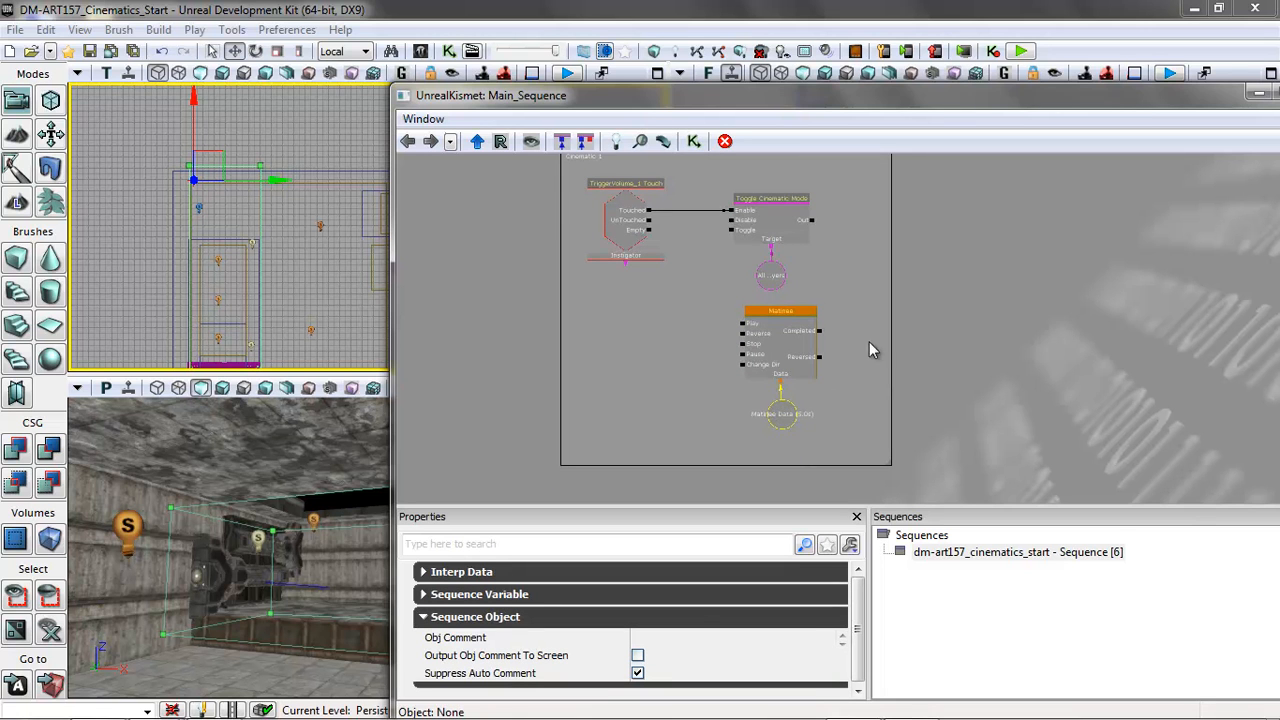
Step: Connect the trigger volume event's Touched output to the Matinee's Play input
{"action": "left_click_drag", "start_coordinate": [868, 341], "coordinate": [870, 372]}
{"action": "left_click", "coordinate": [657, 250]}
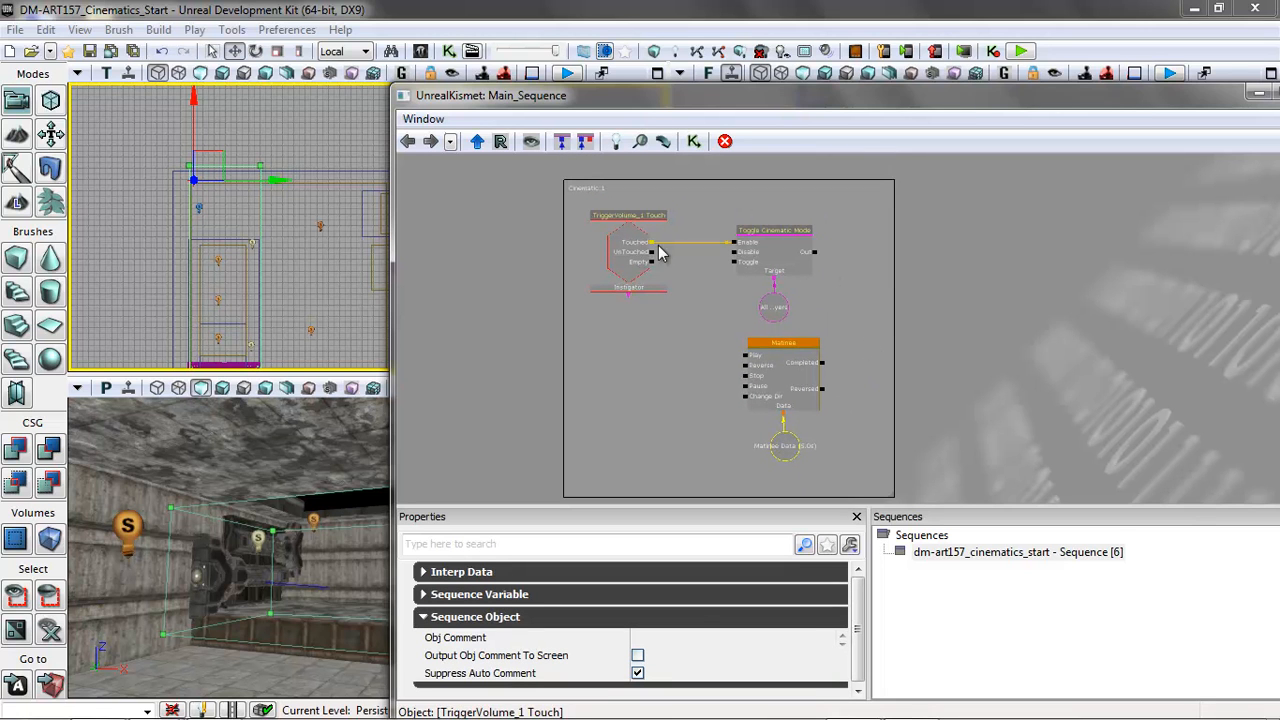
{"action": "left_click", "coordinate": [750, 272]}
{"action": "left_click_drag", "start_coordinate": [779, 255], "coordinate": [745, 362]}
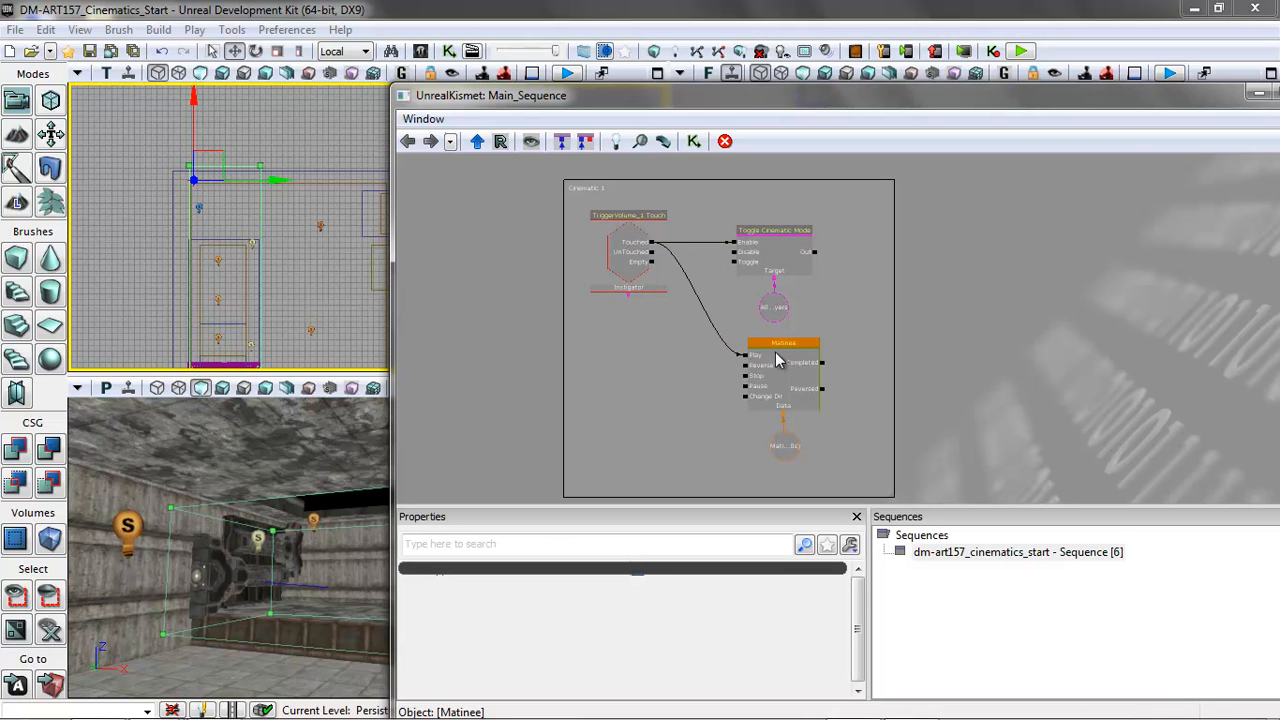
Step: Connect the Matinee's Completed output to the Disable input of Toggle Cinematic Mode and enlarge the graph area to show the whole network
{"action": "left_click_drag", "start_coordinate": [822, 364], "coordinate": [735, 258]}
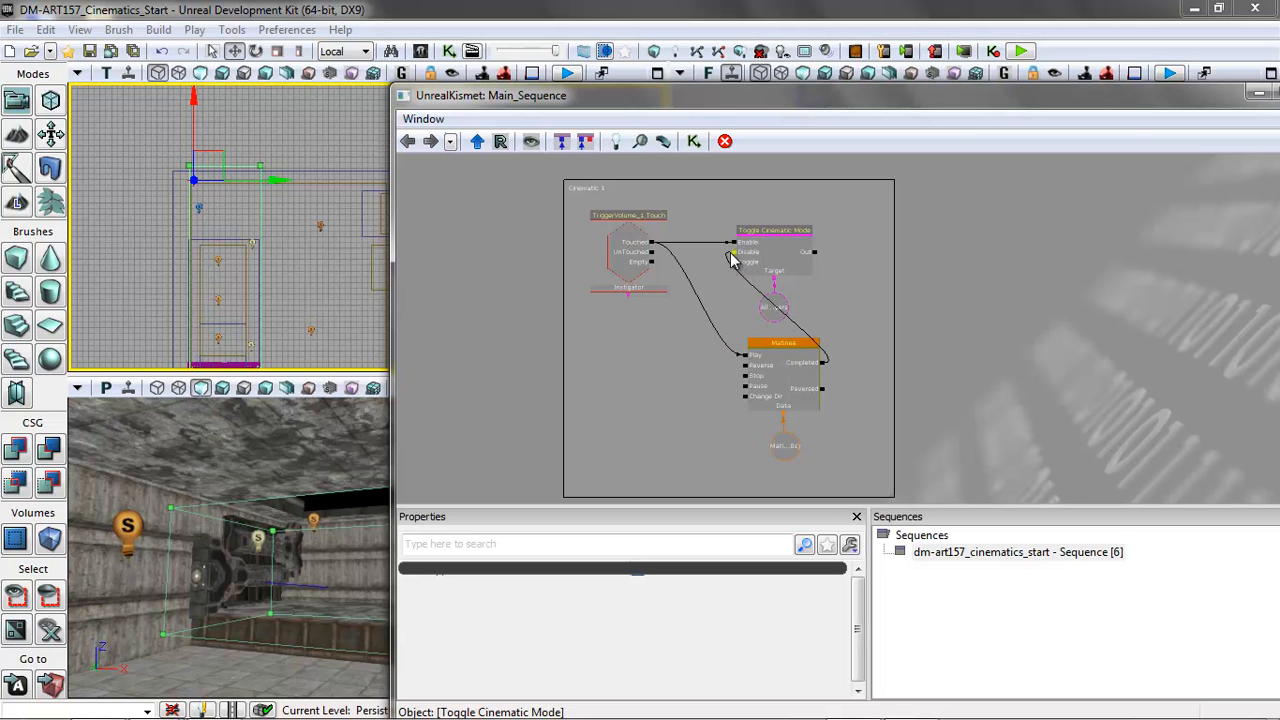
{"action": "scroll", "coordinate": [790, 315], "scroll_direction": "up", "scroll_amount": 2}
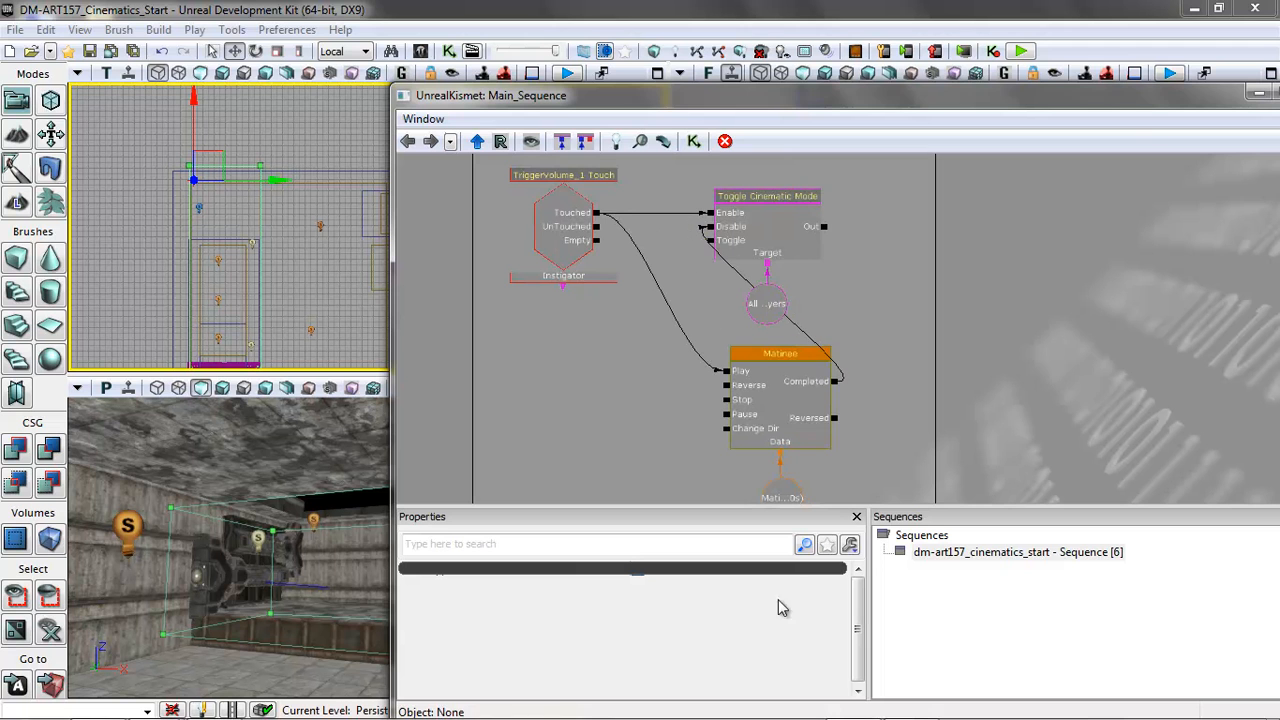
{"action": "left_click_drag", "start_coordinate": [831, 507], "coordinate": [836, 592]}
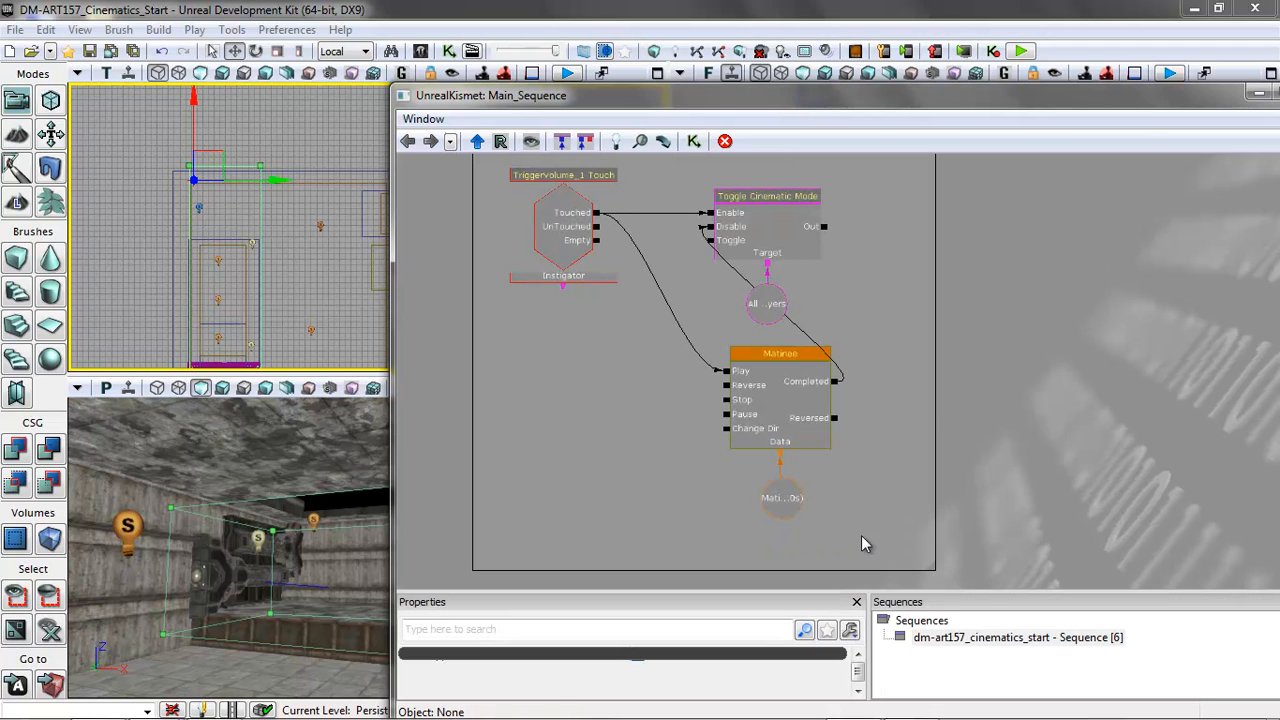
{"action": "left_click", "coordinate": [567, 277]}
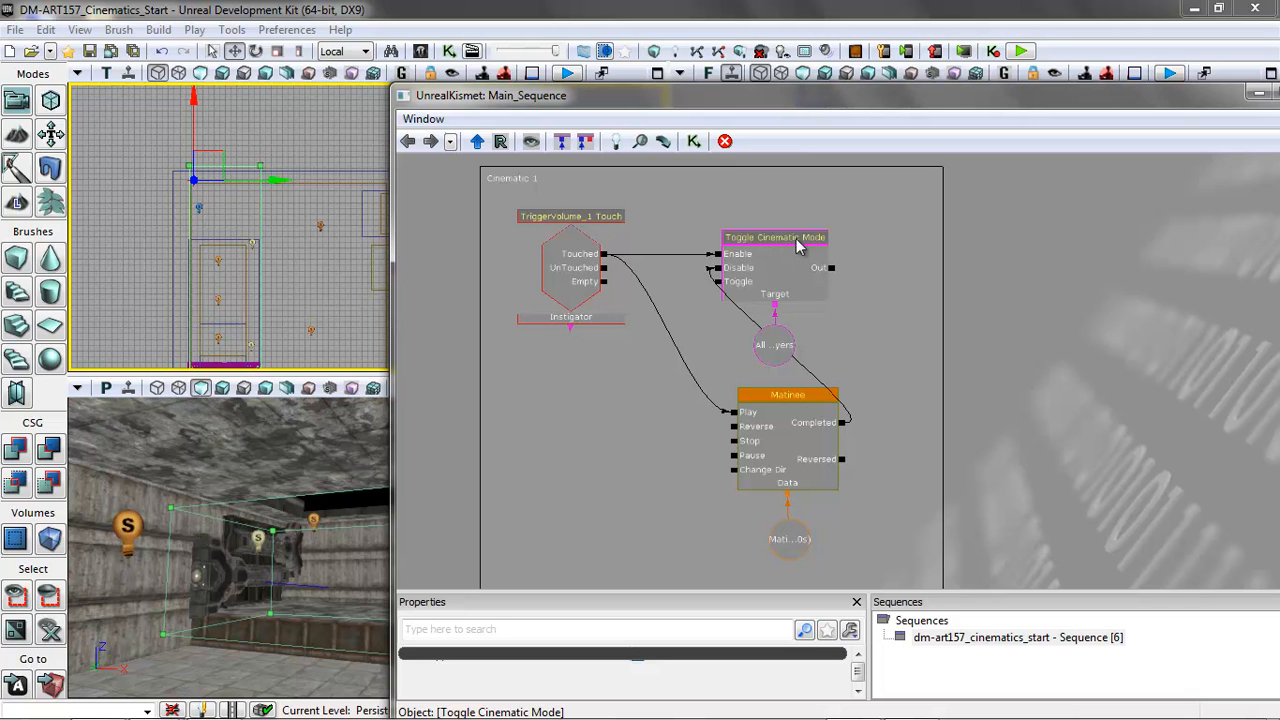
Step: Open the Actor Classes browser and place a CameraActor in the level through the perspective view
{"action": "left_click", "coordinate": [1266, 93]}
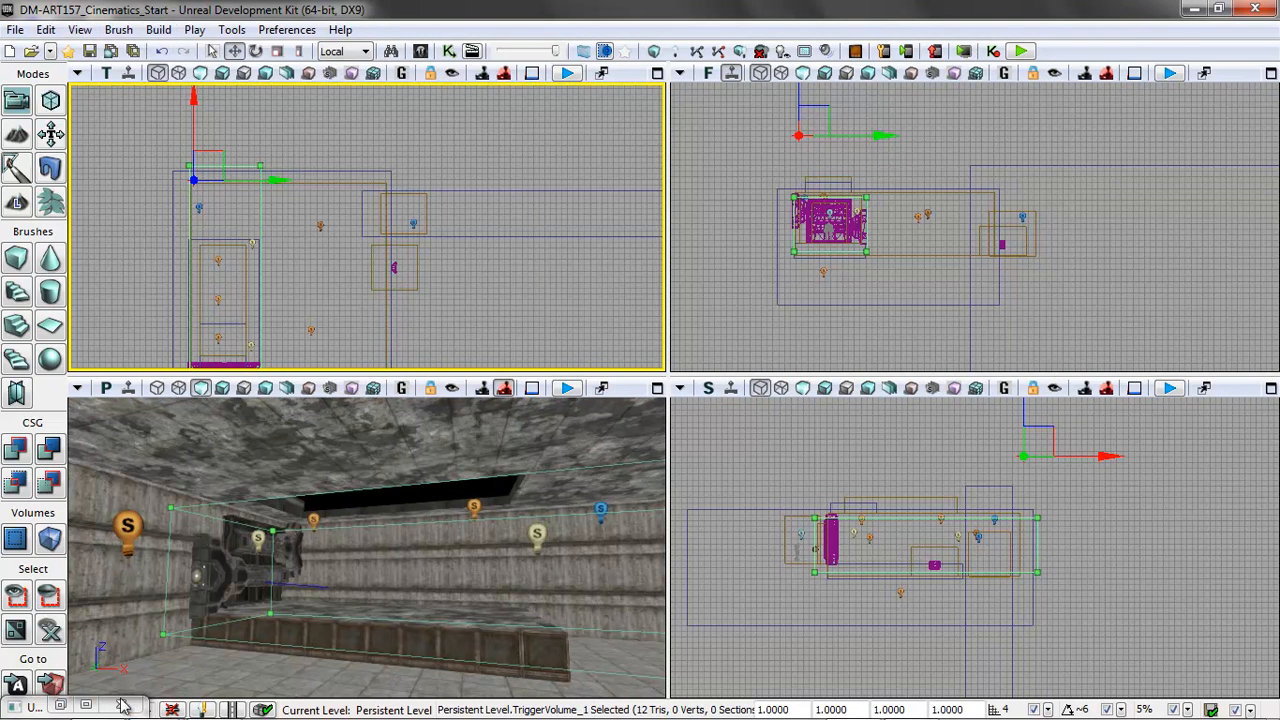
{"action": "left_click", "coordinate": [61, 706]}
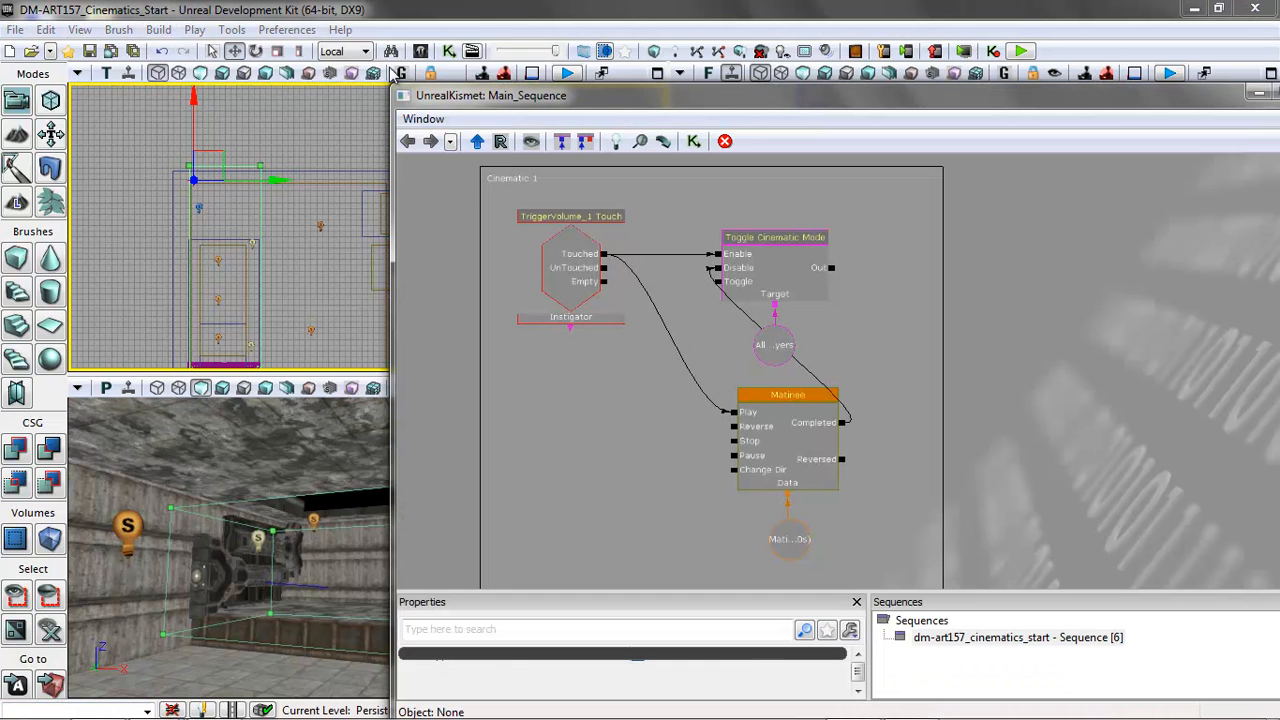
{"action": "left_click", "coordinate": [82, 31]}
{"action": "mouse_move", "coordinate": [113, 55]}
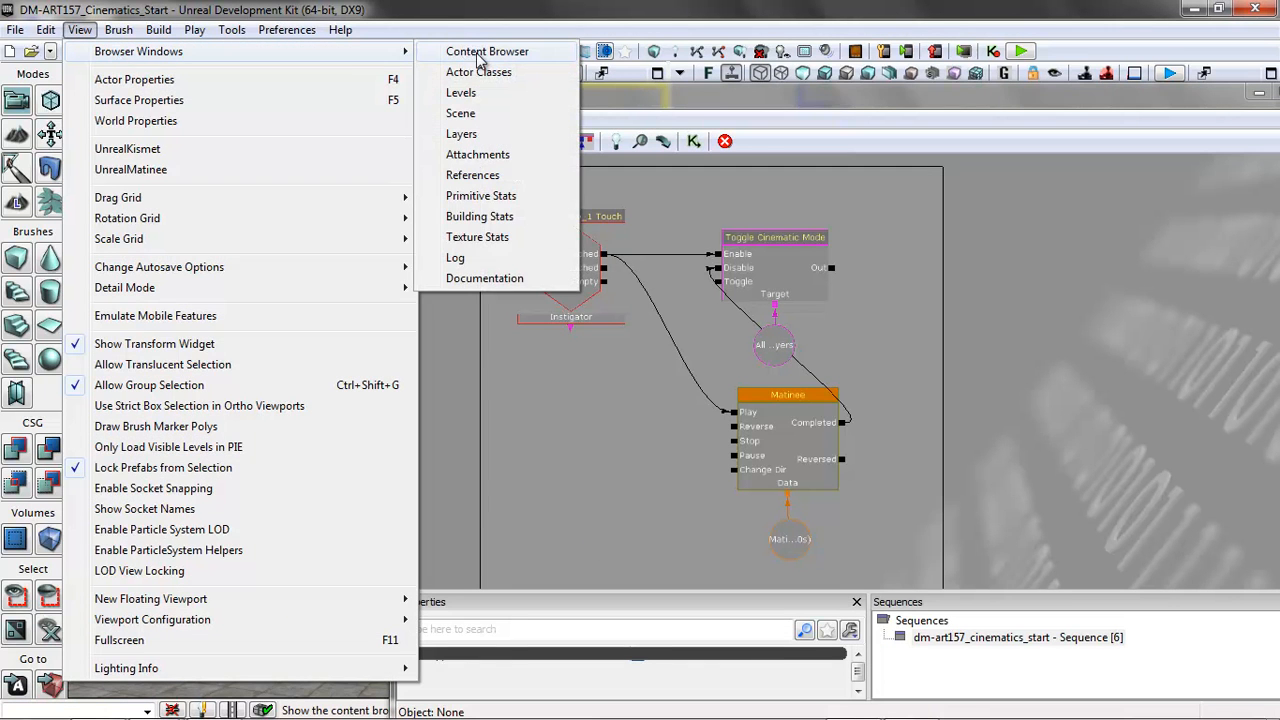
{"action": "left_click", "coordinate": [488, 72]}
{"action": "left_click_drag", "start_coordinate": [490, 272], "coordinate": [310, 600]}
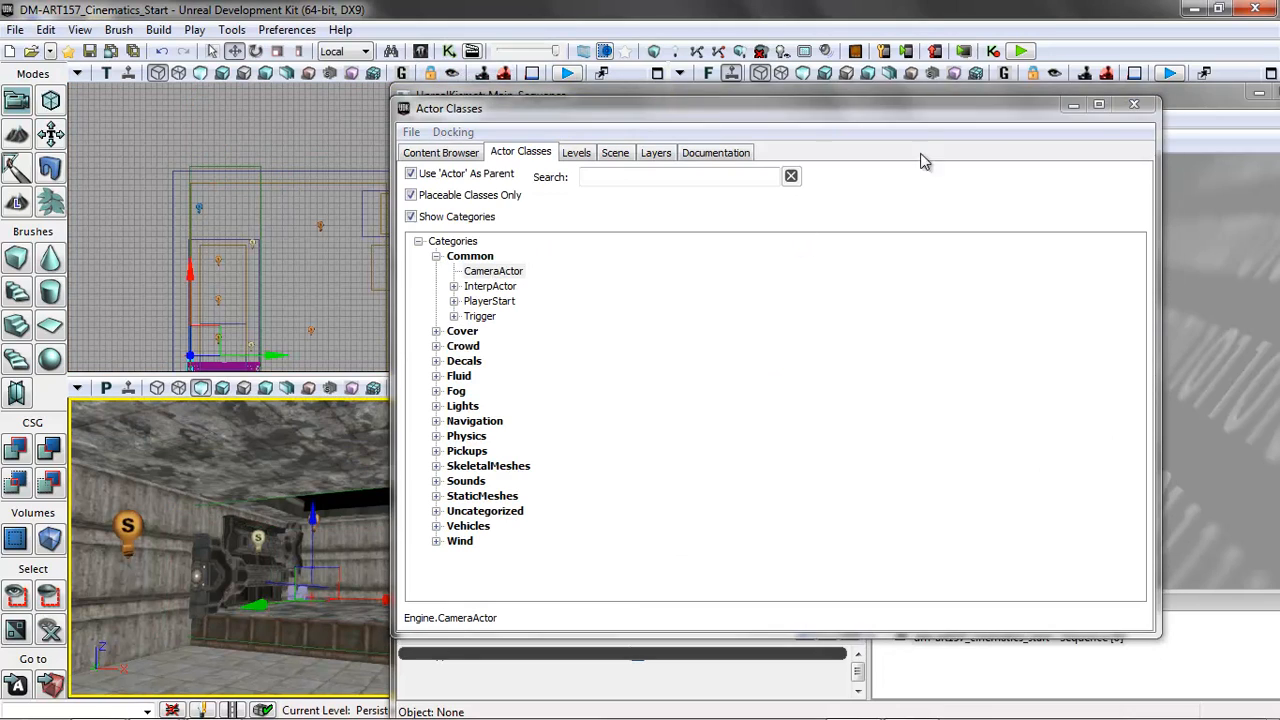
Step: Minimize the Actor Classes and Kismet windows and move the camera in the top view to the room's far end, beyond the raised platform
{"action": "left_click", "coordinate": [1073, 106]}
{"action": "left_click", "coordinate": [1258, 93]}
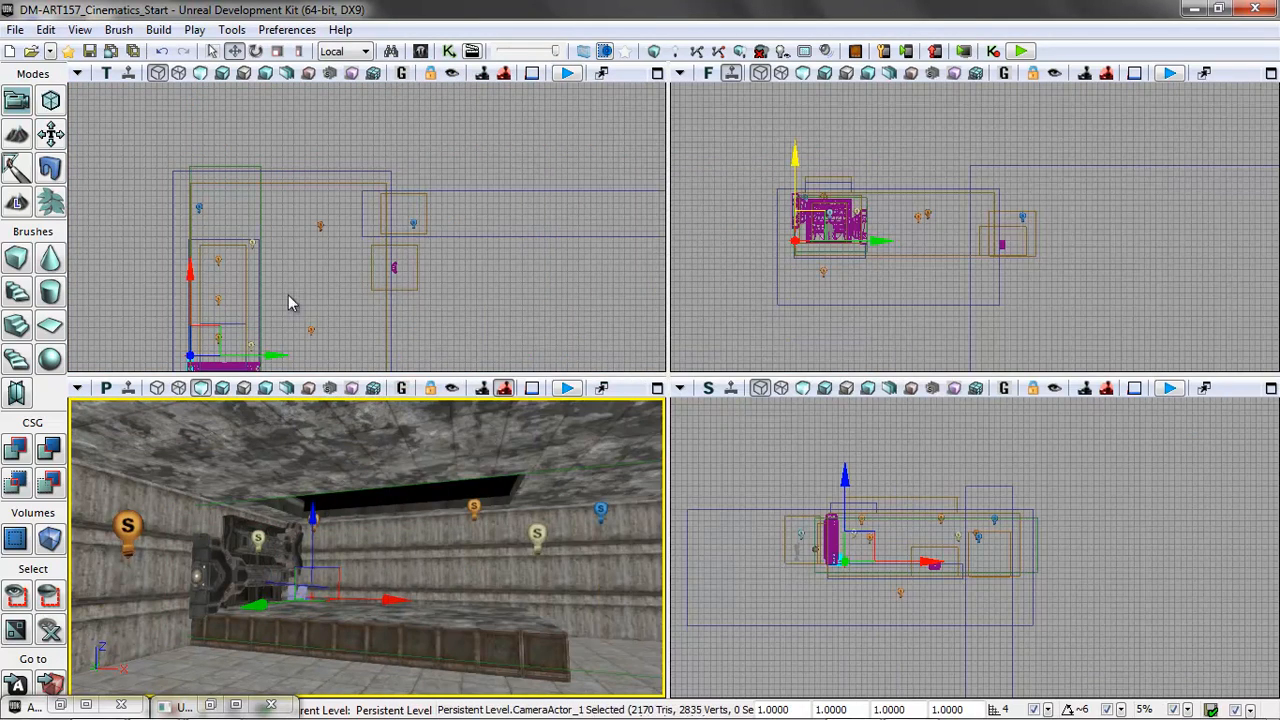
{"action": "left_click_drag", "start_coordinate": [343, 333], "coordinate": [428, 263]}
{"action": "left_click_drag", "start_coordinate": [280, 210], "coordinate": [311, 106]}
{"action": "left_click_drag", "start_coordinate": [368, 138], "coordinate": [408, 140]}
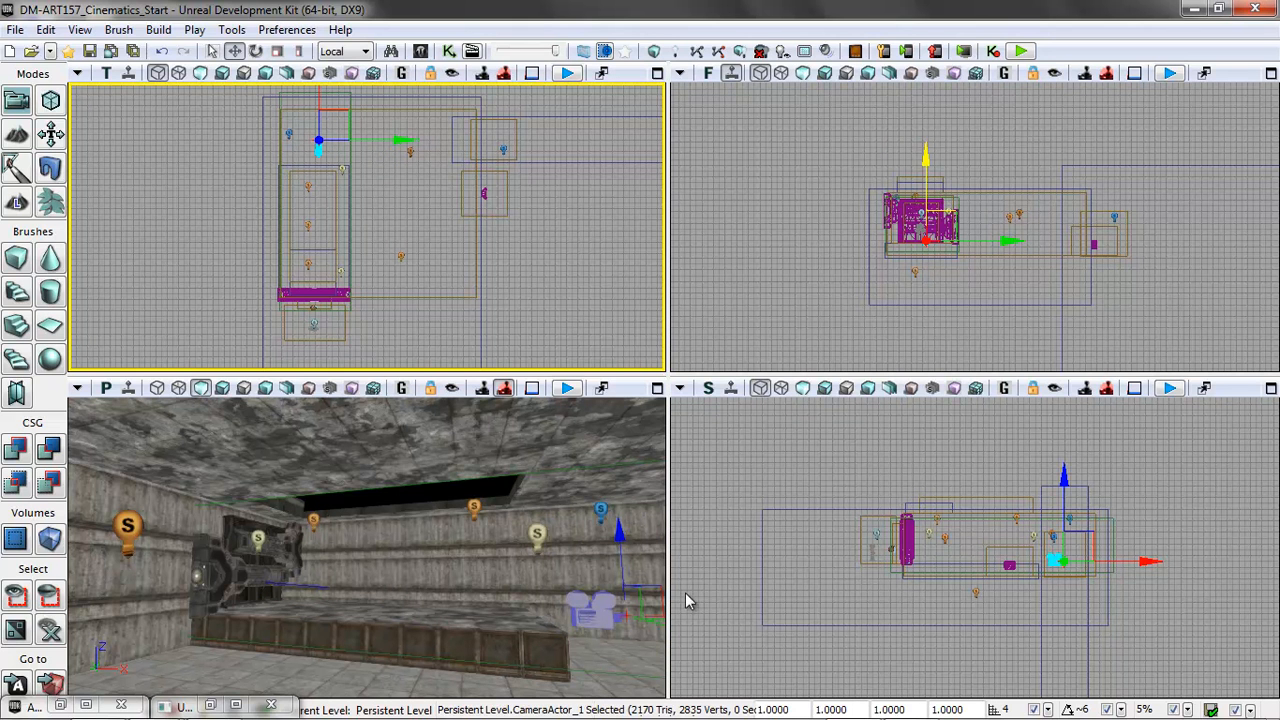
Step: Rotate the camera half a turn in the top view so it faces back along the room, and return to the translate tool
{"action": "right_click_drag", "start_coordinate": [402, 226], "coordinate": [457, 325]}
{"action": "scroll", "coordinate": [455, 301], "scroll_direction": "up", "scroll_amount": 9}
{"action": "right_click_drag", "start_coordinate": [365, 228], "coordinate": [468, 300]}
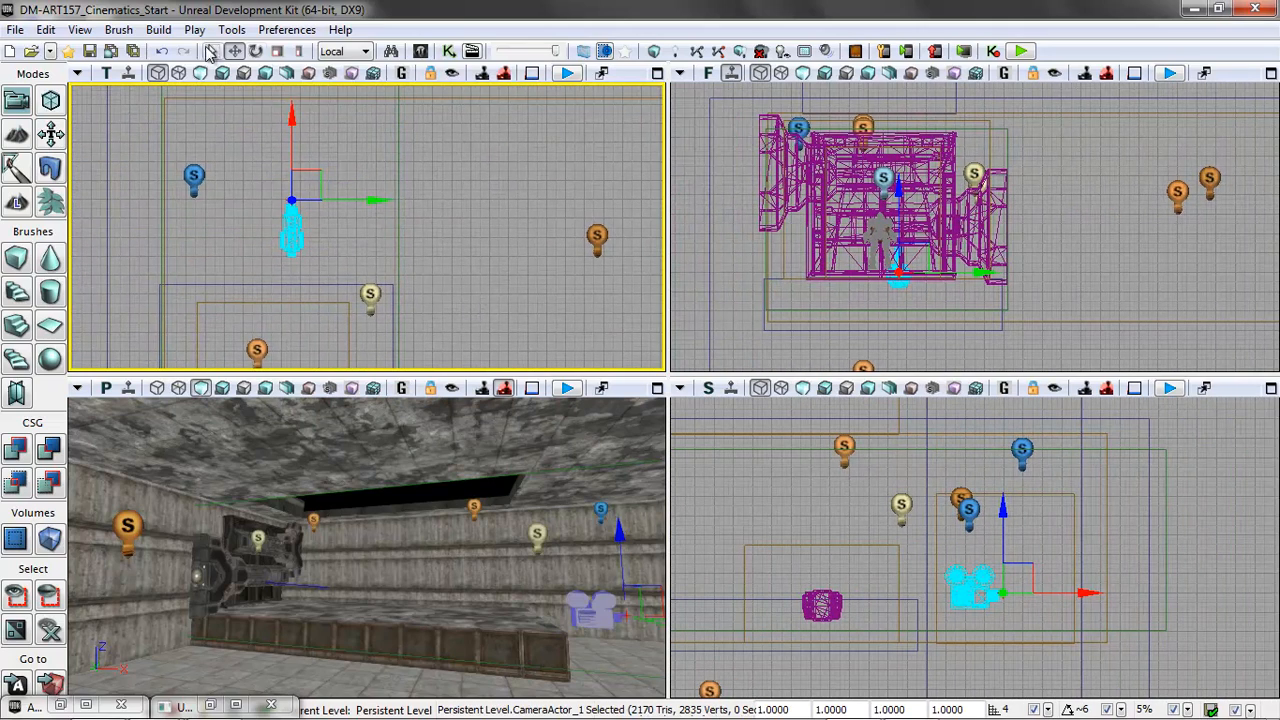
{"action": "left_click", "coordinate": [256, 51]}
{"action": "left_click_drag", "start_coordinate": [289, 296], "coordinate": [651, 254]}
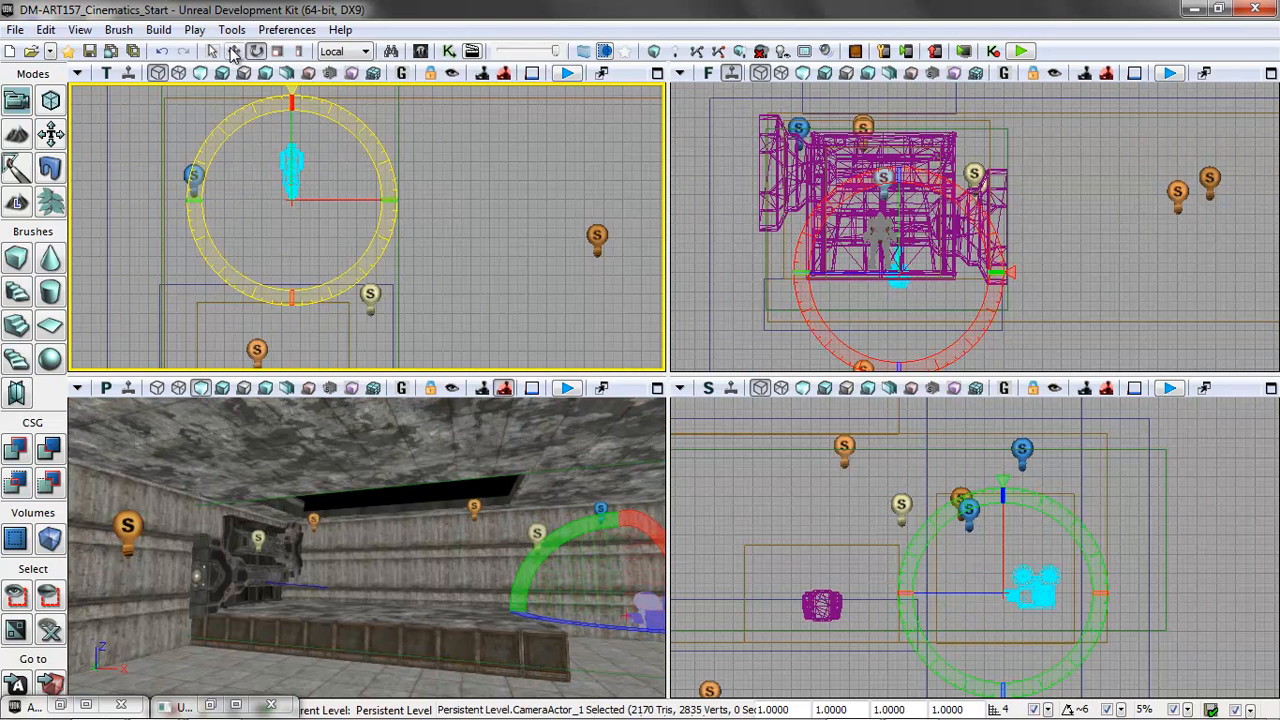
{"action": "left_click", "coordinate": [234, 51]}
Step: Raise the camera in the side view and move it forward along the room toward the large doorway mesh
{"action": "scroll", "coordinate": [1183, 535], "scroll_direction": "down", "scroll_amount": 4}
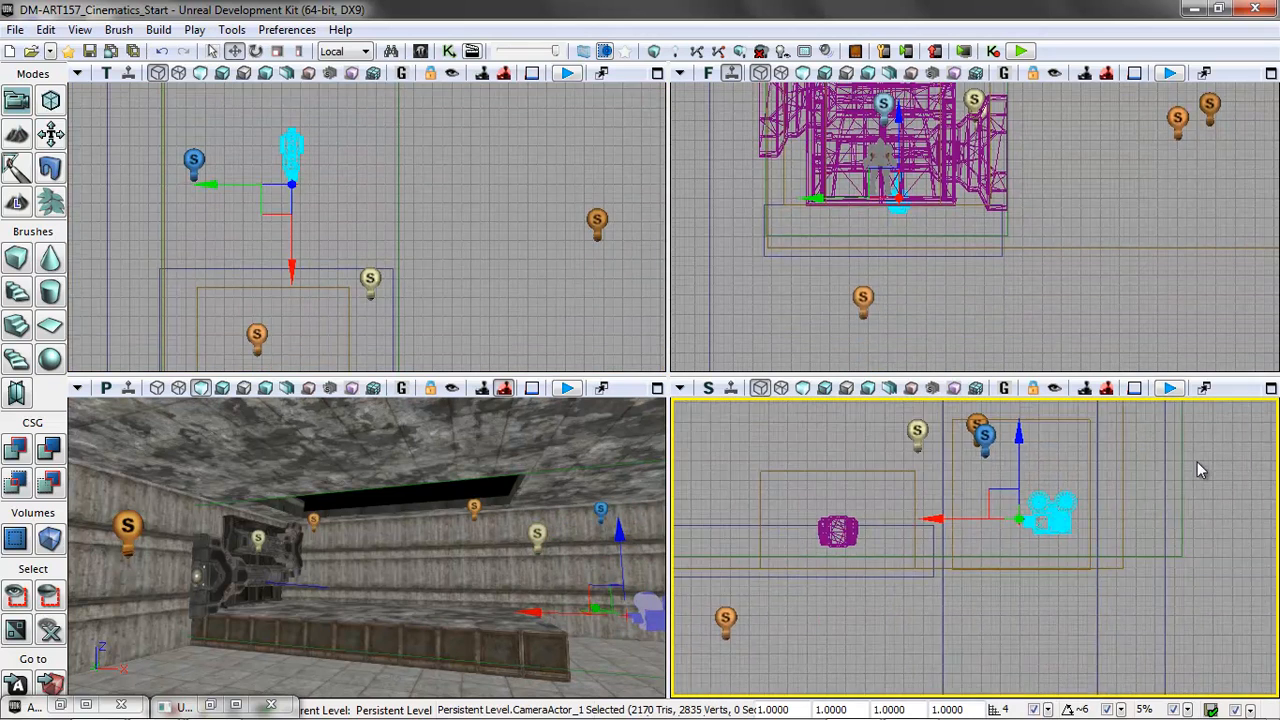
{"action": "left_click", "coordinate": [737, 482]}
{"action": "scroll", "coordinate": [812, 537], "scroll_direction": "up", "scroll_amount": 1}
{"action": "left_click", "coordinate": [1157, 480]}
{"action": "left_click", "coordinate": [1159, 481]}
{"action": "left_click", "coordinate": [1152, 481]}
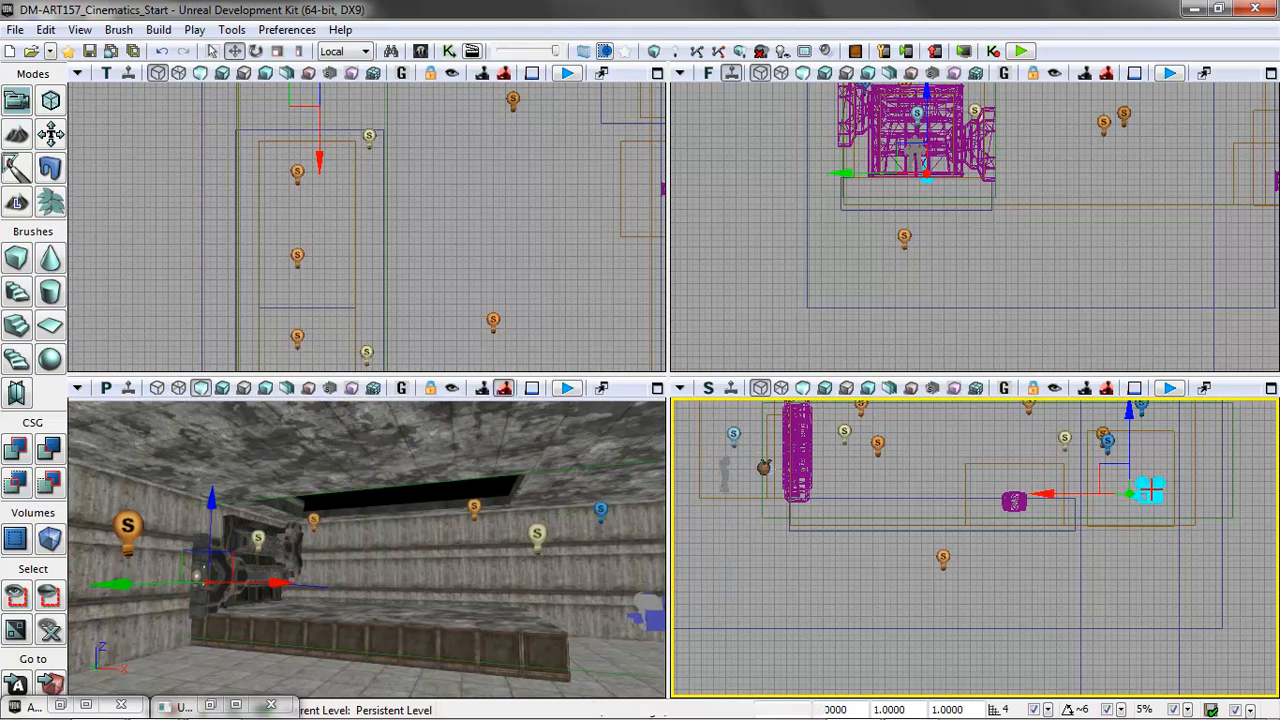
{"action": "left_click_drag", "start_coordinate": [1129, 457], "coordinate": [1119, 426]}
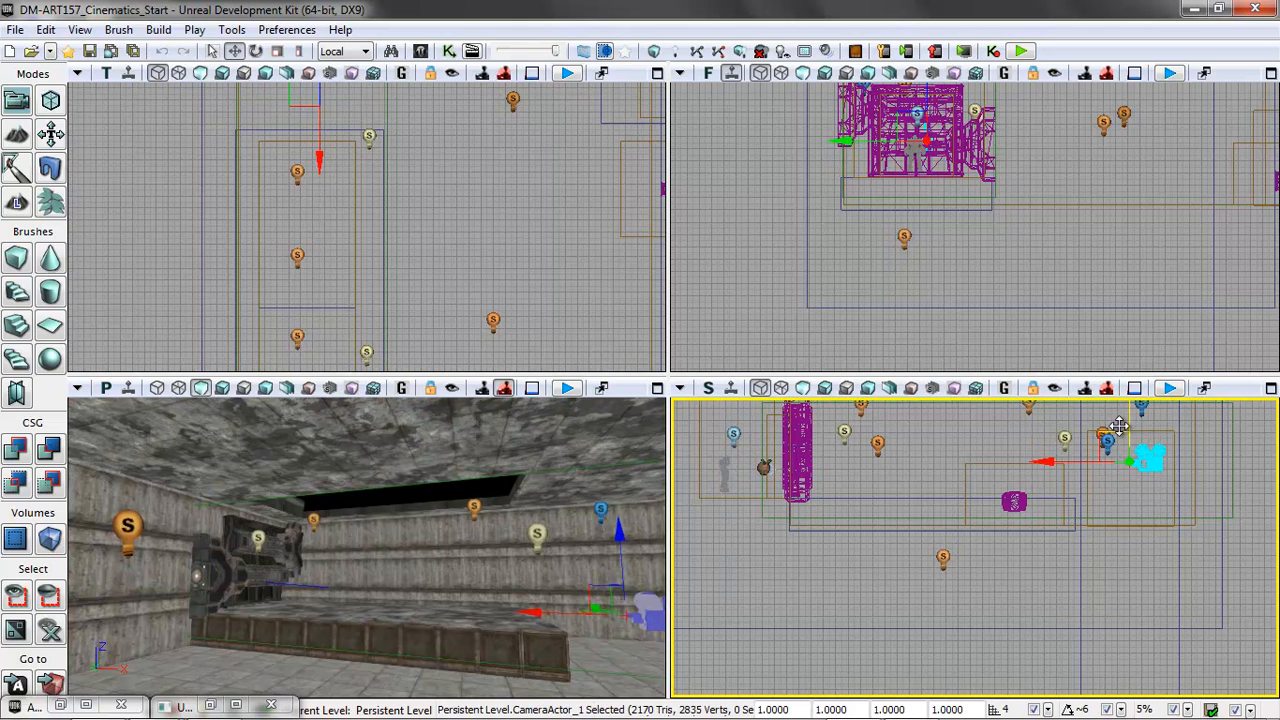
{"action": "left_click_drag", "start_coordinate": [1050, 462], "coordinate": [985, 455]}
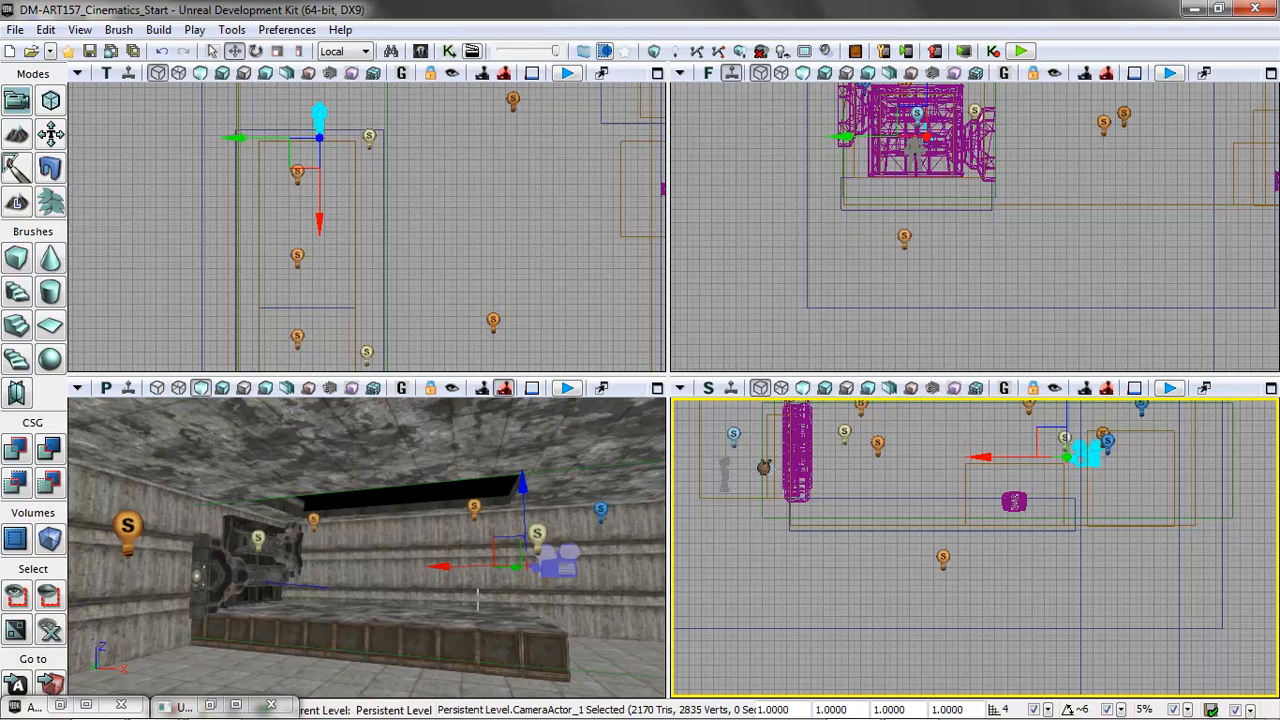
Step: Move the camera slightly farther back from the large doorway, then restore the Kismet window and open its Matinee for editing
{"action": "mouse_move", "coordinate": [452, 563]}
{"action": "left_mouse_down"}
{"action": "mouse_move", "coordinate": [488, 556]}
{"action": "mouse_move", "coordinate": [476, 561]}
{"action": "left_mouse_up"}
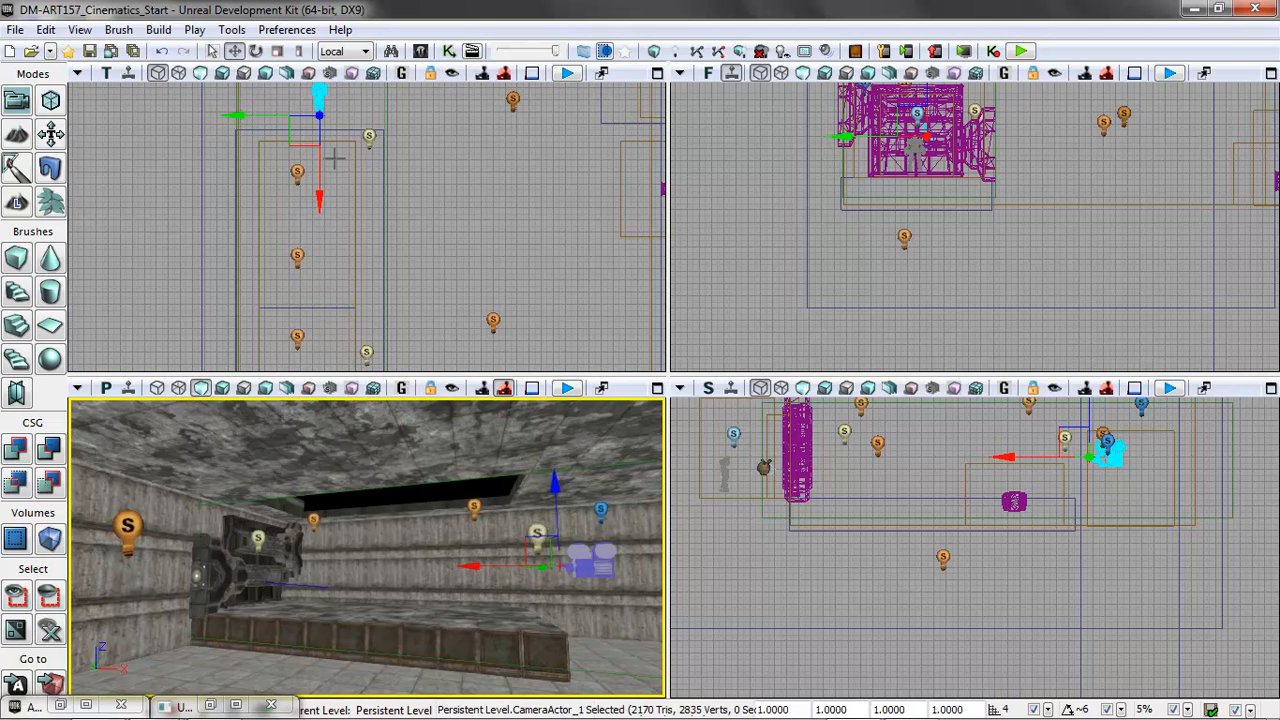
{"action": "left_click", "coordinate": [209, 704]}
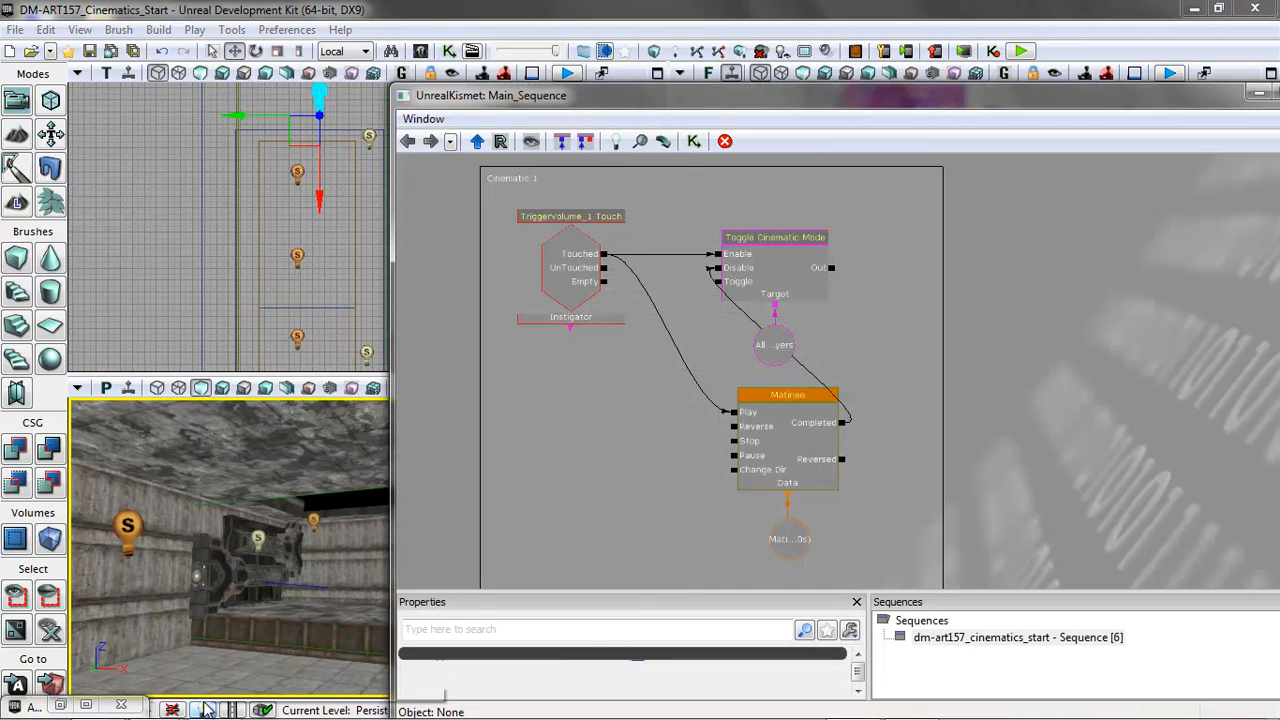
{"action": "left_click", "coordinate": [768, 446]}
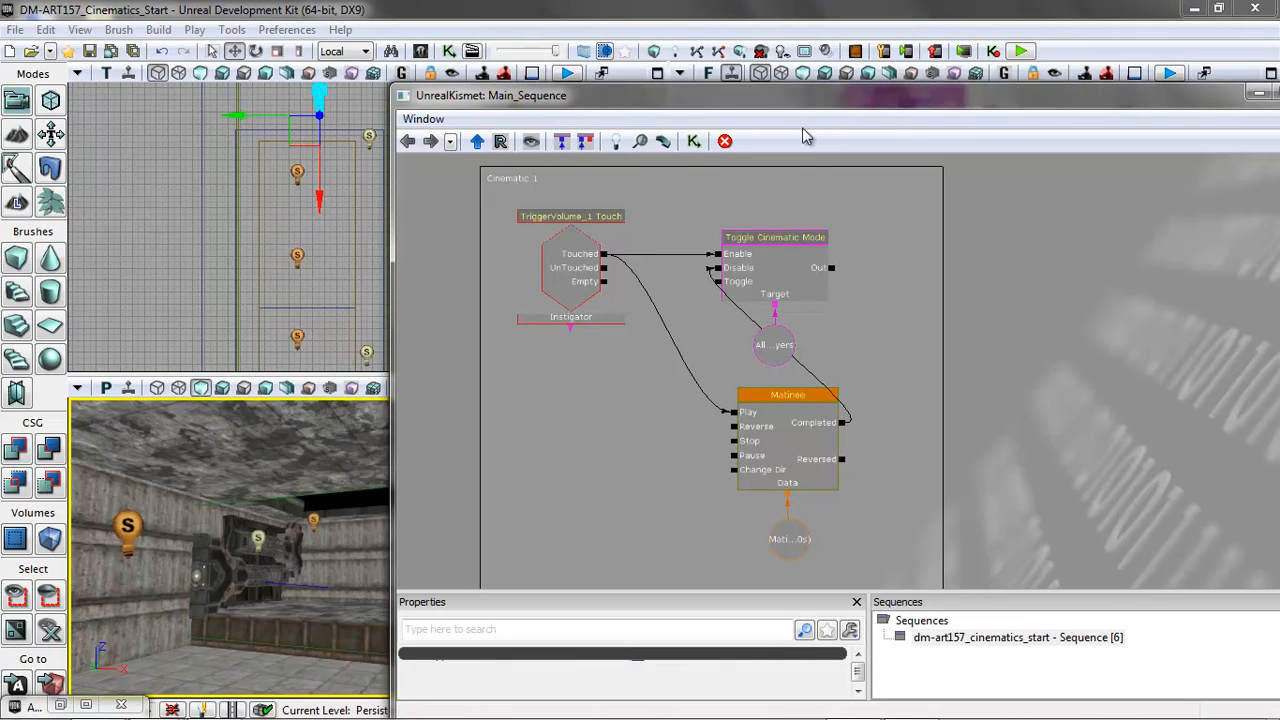
{"action": "double_click", "coordinate": [815, 456]}
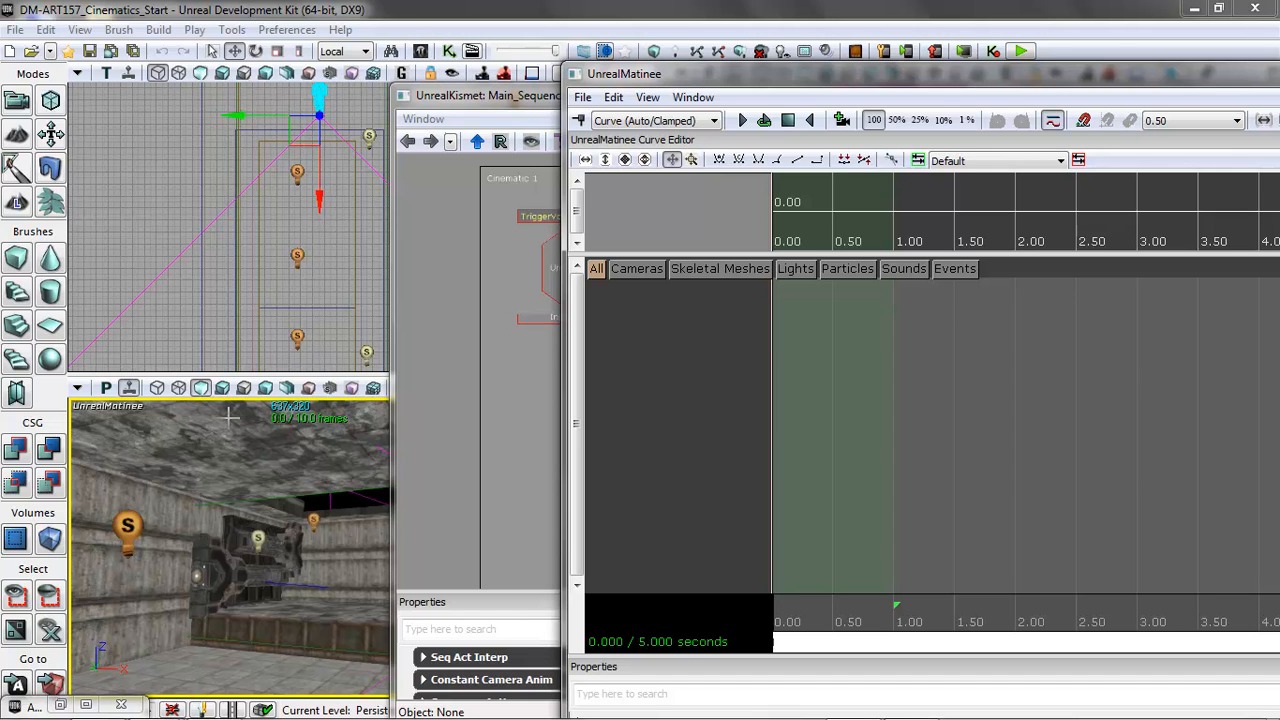
Step: Add a camera group named Camera1 to the Matinee and key its Movement track at 0.00 seconds
{"action": "right_click", "coordinate": [658, 290]}
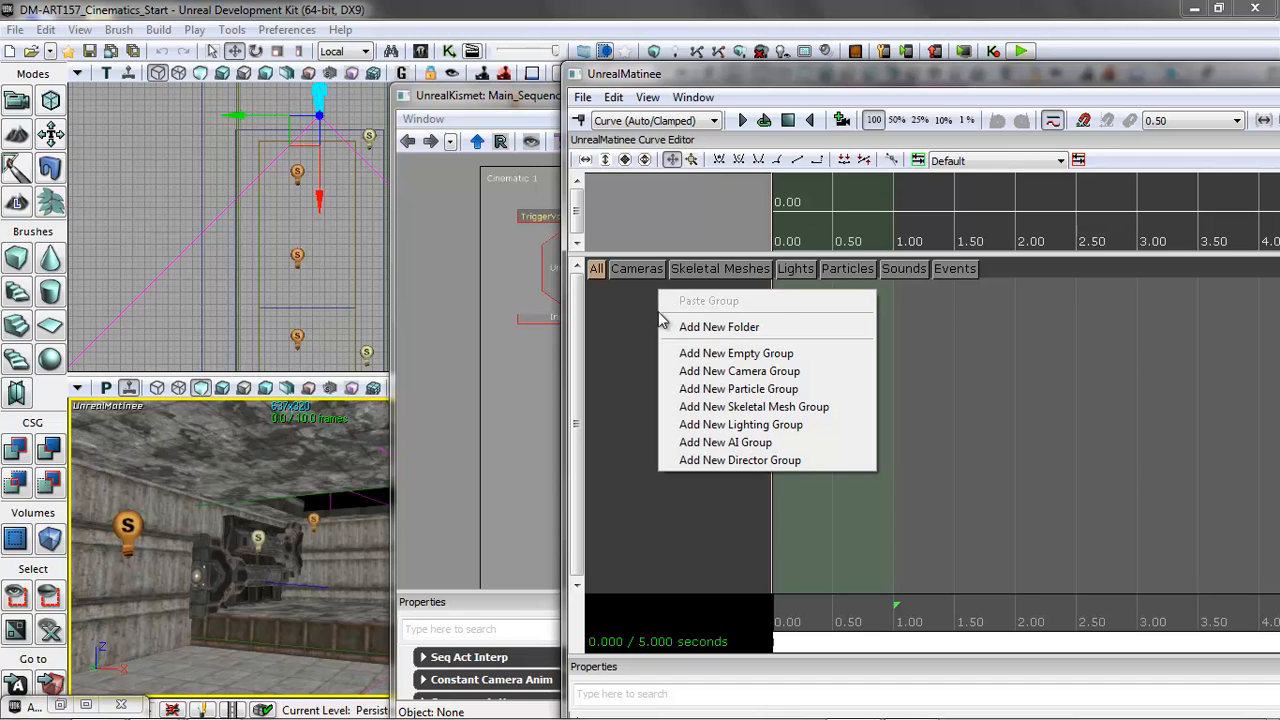
{"action": "left_click", "coordinate": [697, 371]}
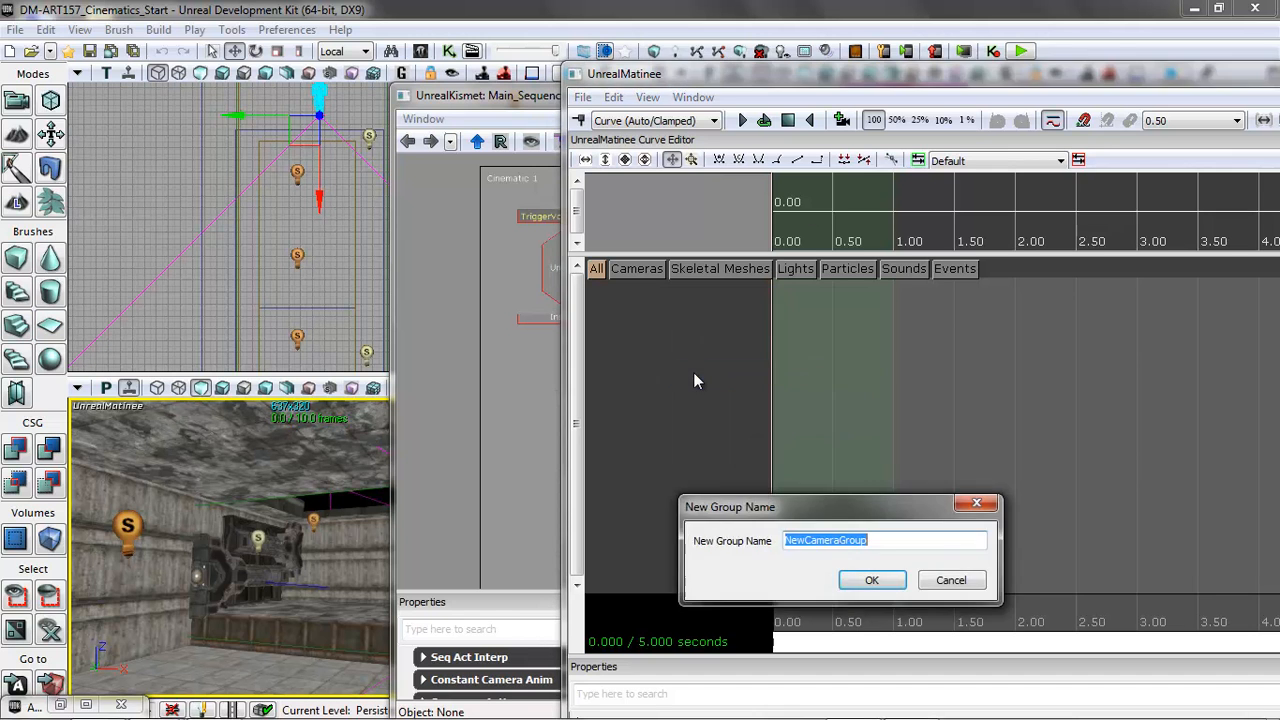
{"action": "type", "text": "Camera1"}
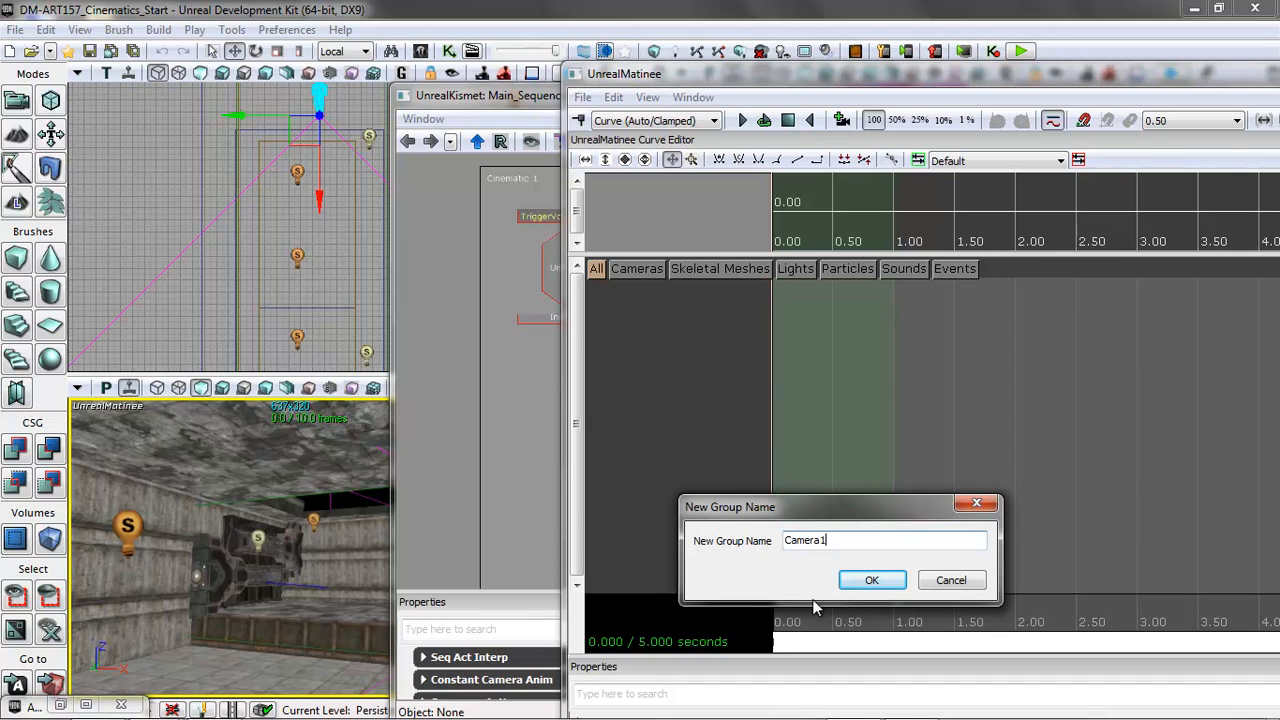
{"action": "left_click", "coordinate": [868, 581]}
{"action": "left_click", "coordinate": [686, 313]}
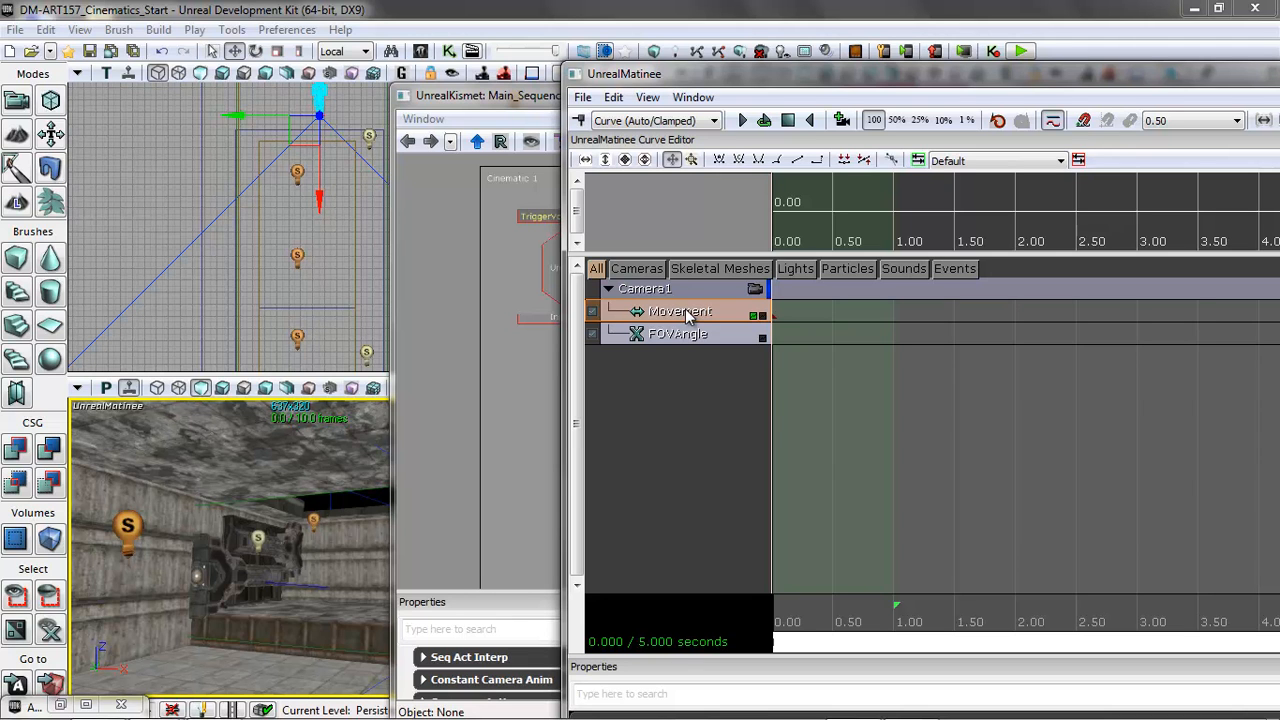
{"action": "left_click", "coordinate": [580, 121]}
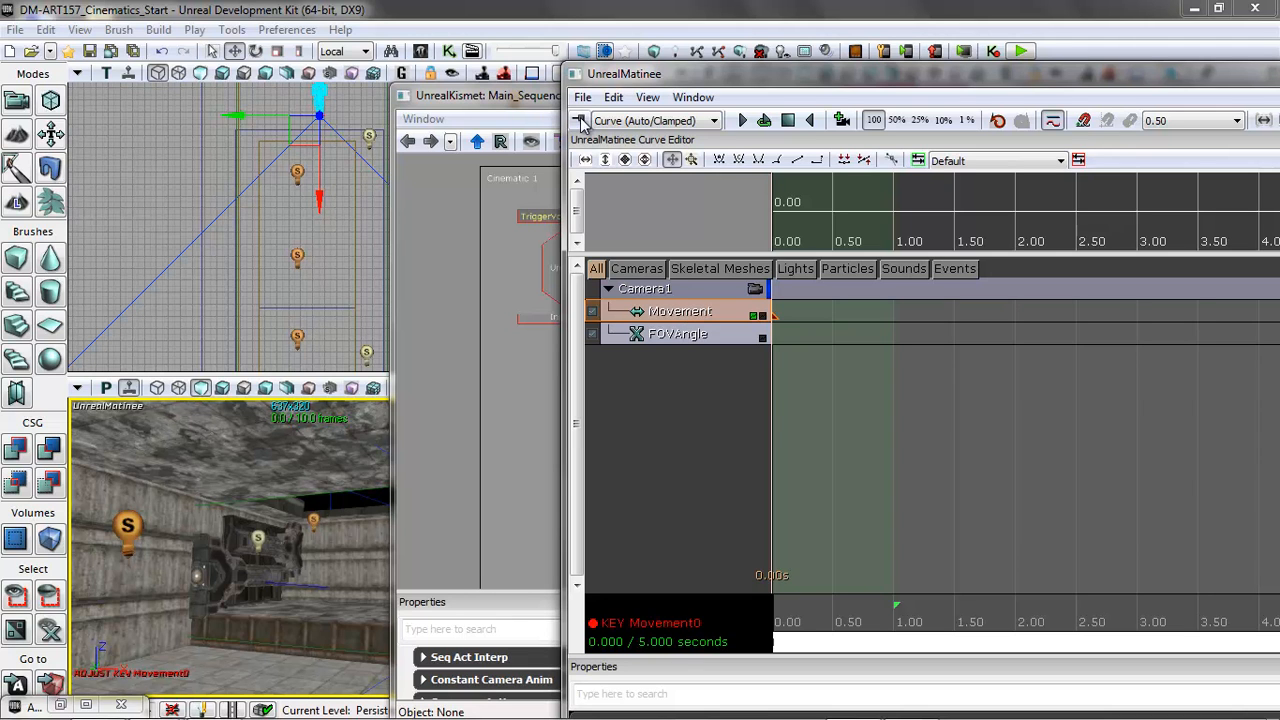
Step: Move the Matinee time to about 4 seconds and add a second key to Camera1's Movement track
{"action": "right_click_drag", "start_coordinate": [348, 551], "coordinate": [520, 572]}
{"action": "mouse_move", "coordinate": [328, 231]}
{"action": "right_mouse_down"}
{"action": "mouse_move", "coordinate": [300, 234]}
{"action": "mouse_move", "coordinate": [304, 224]}
{"action": "right_mouse_up"}
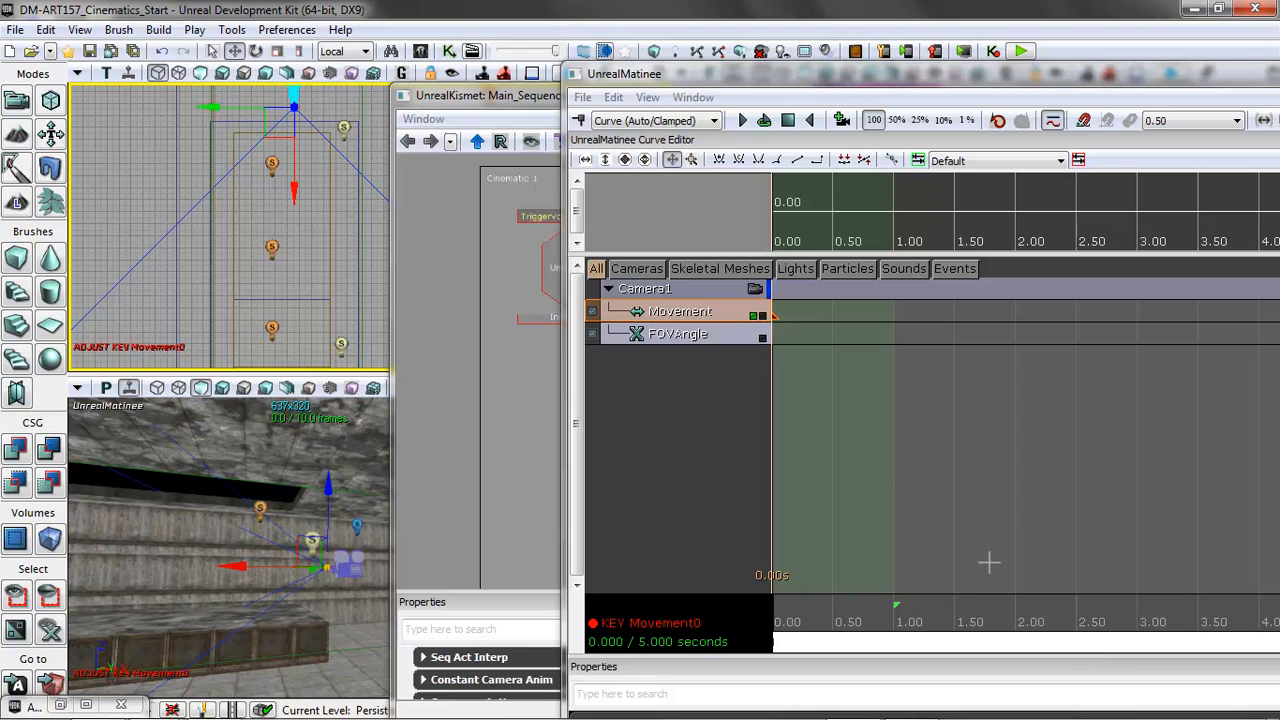
{"action": "left_click", "coordinate": [856, 52]}
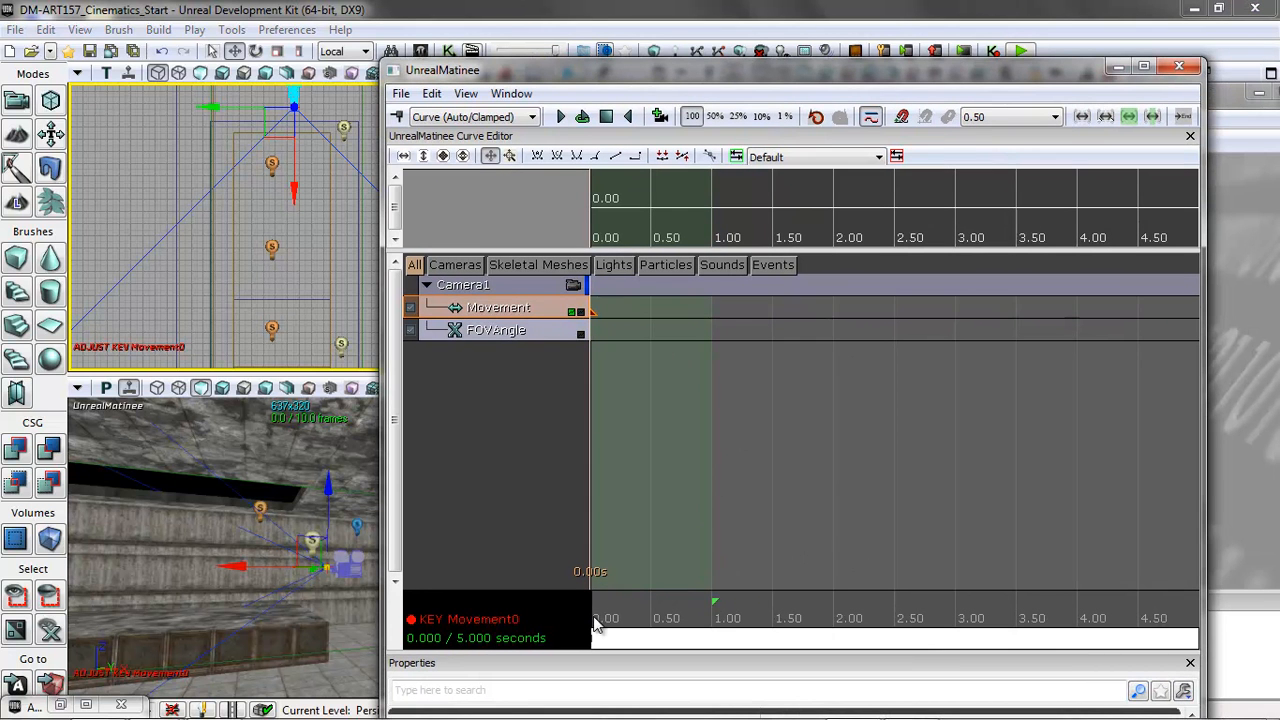
{"action": "left_click_drag", "start_coordinate": [595, 620], "coordinate": [1080, 612]}
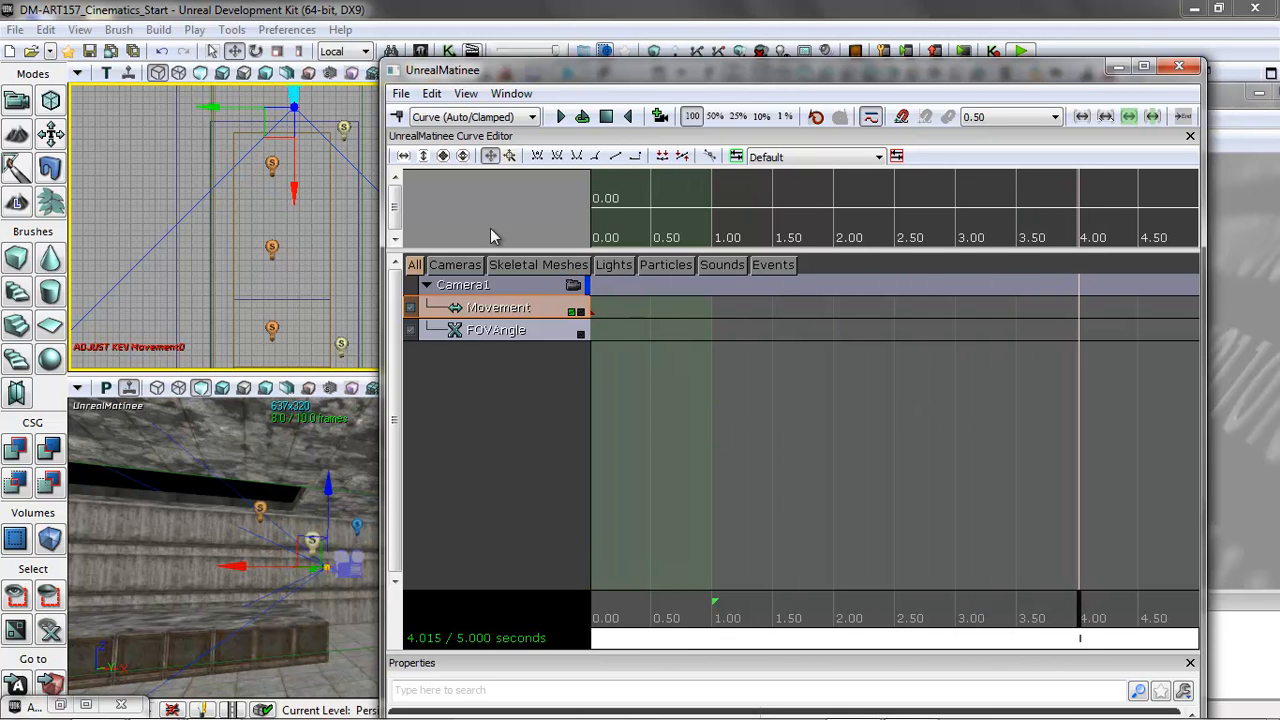
{"action": "left_click", "coordinate": [398, 118]}
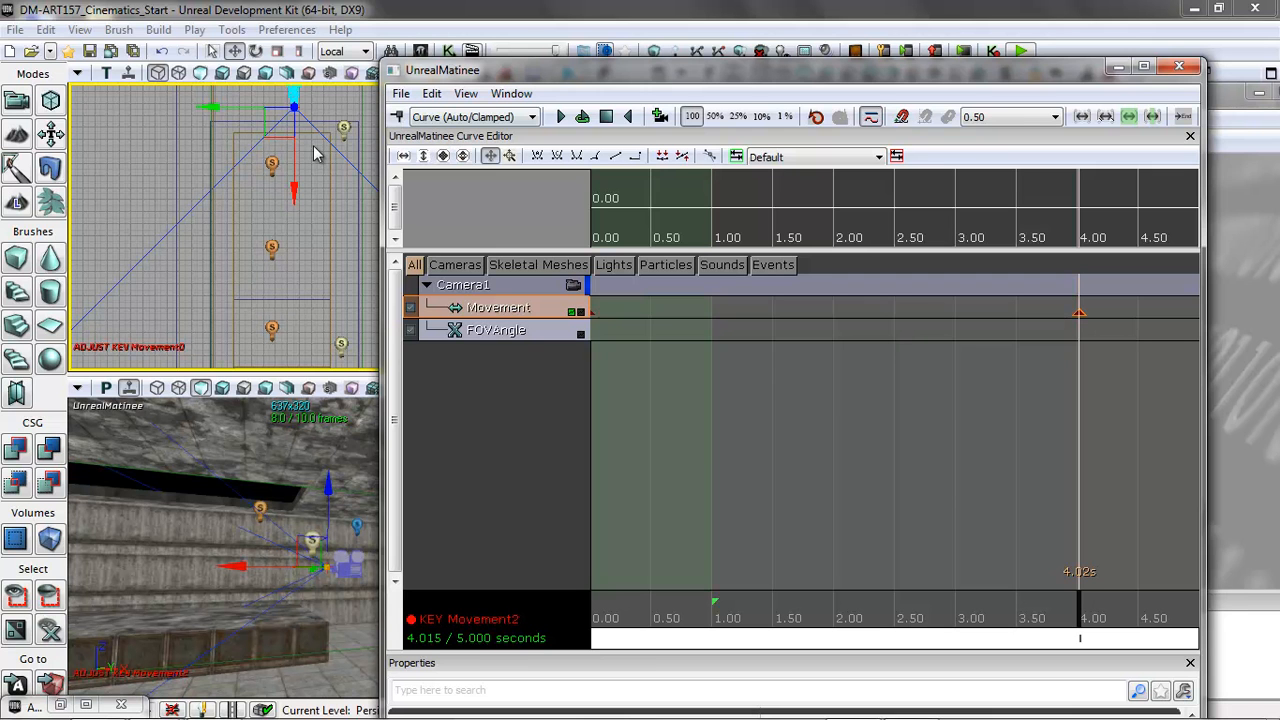
Step: For the key at about 4 seconds, move the camera along the room through the doorway mesh and centre it on the light beyond
{"action": "left_click_drag", "start_coordinate": [292, 183], "coordinate": [287, 368]}
{"action": "left_click_drag", "start_coordinate": [318, 287], "coordinate": [312, 132]}
{"action": "left_click_drag", "start_coordinate": [291, 289], "coordinate": [279, 370]}
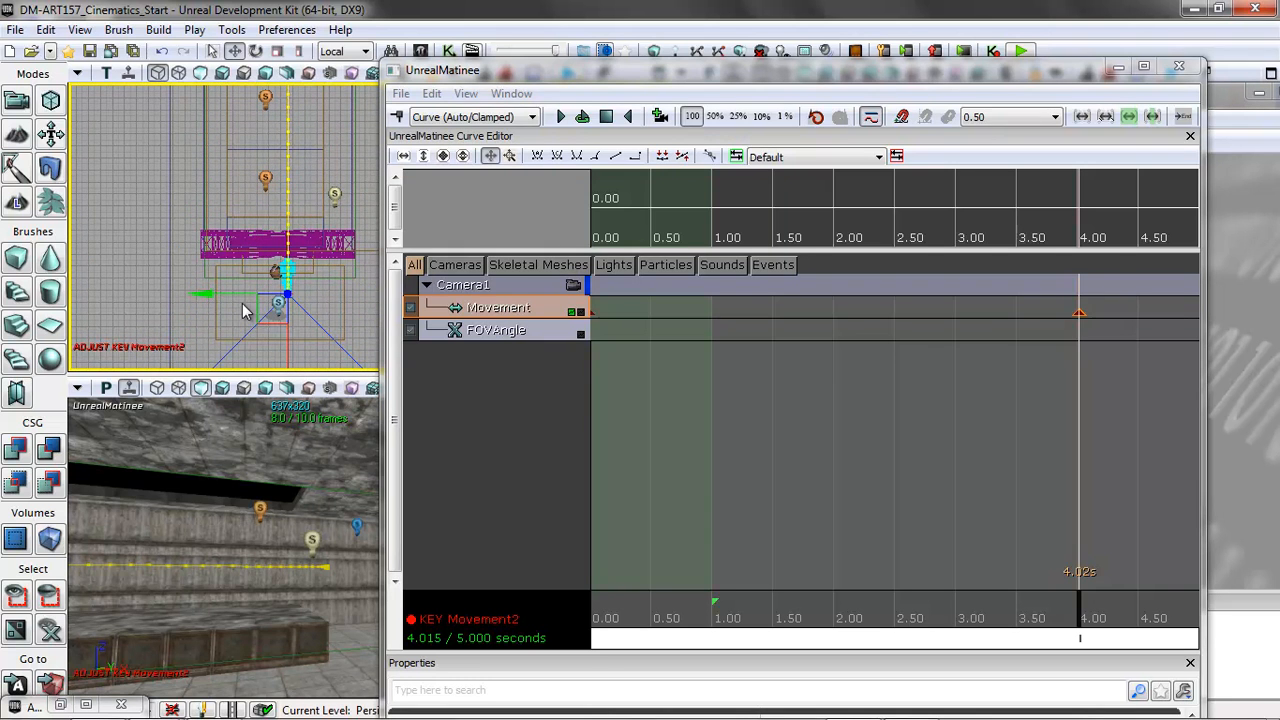
{"action": "left_click_drag", "start_coordinate": [238, 290], "coordinate": [230, 291]}
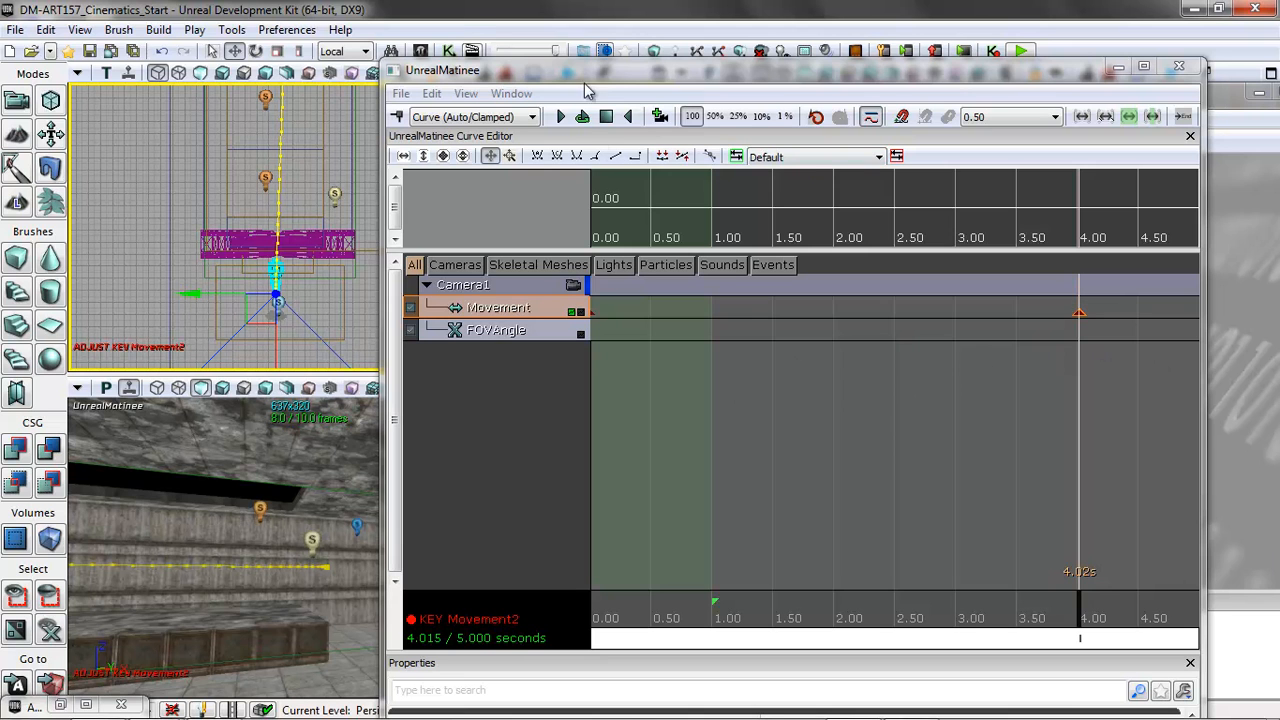
Step: Play the Matinee to preview the camera's path and reselect Camera1's Movement track
{"action": "left_click", "coordinate": [560, 116]}
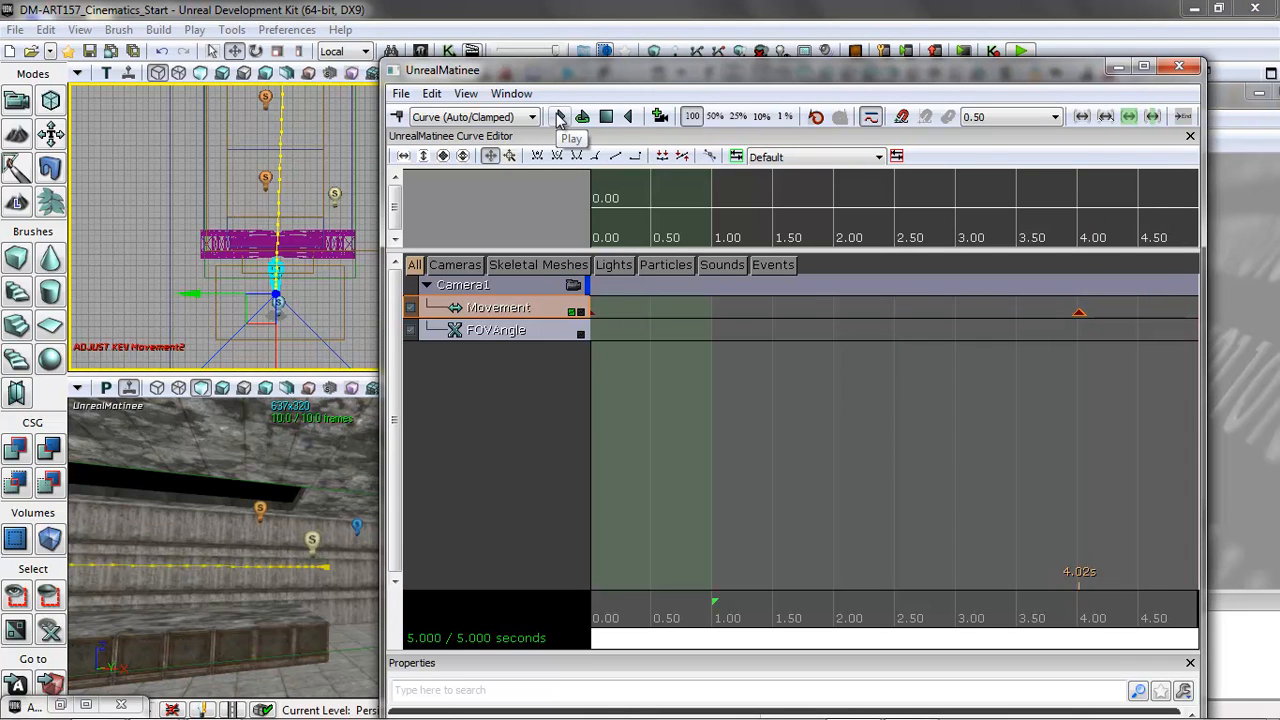
{"action": "left_click", "coordinate": [366, 177]}
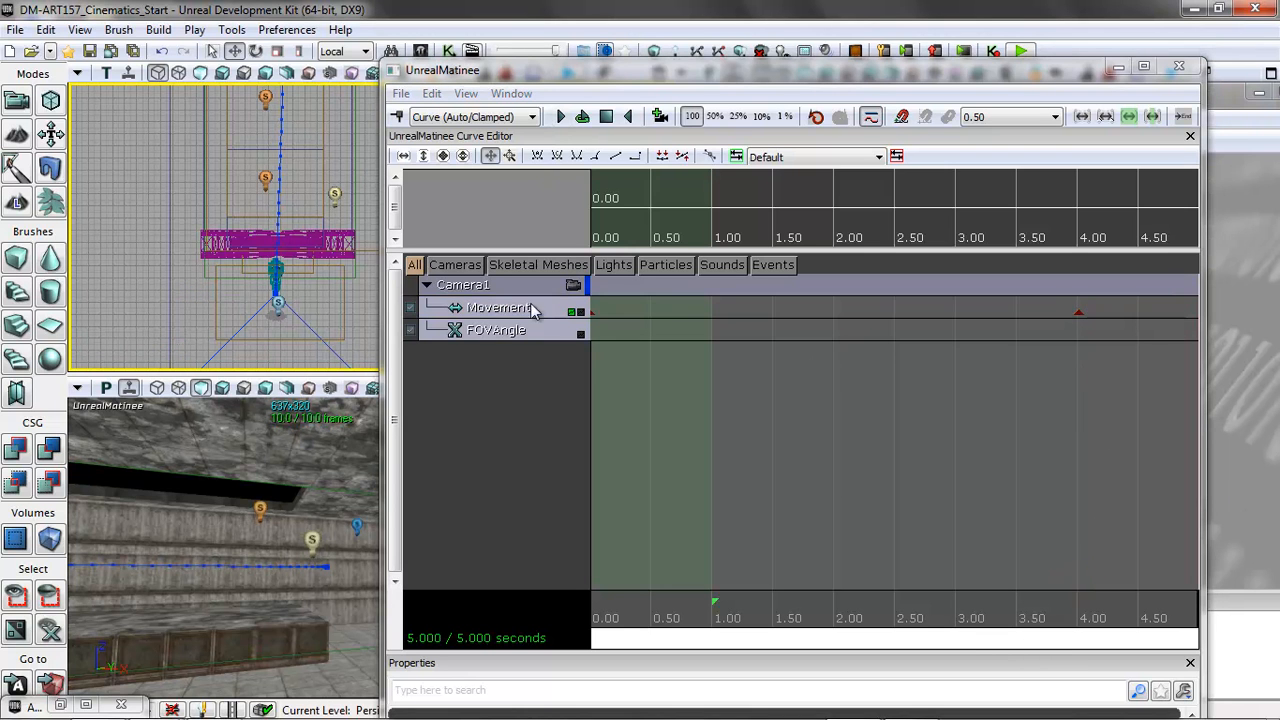
{"action": "left_click", "coordinate": [616, 313]}
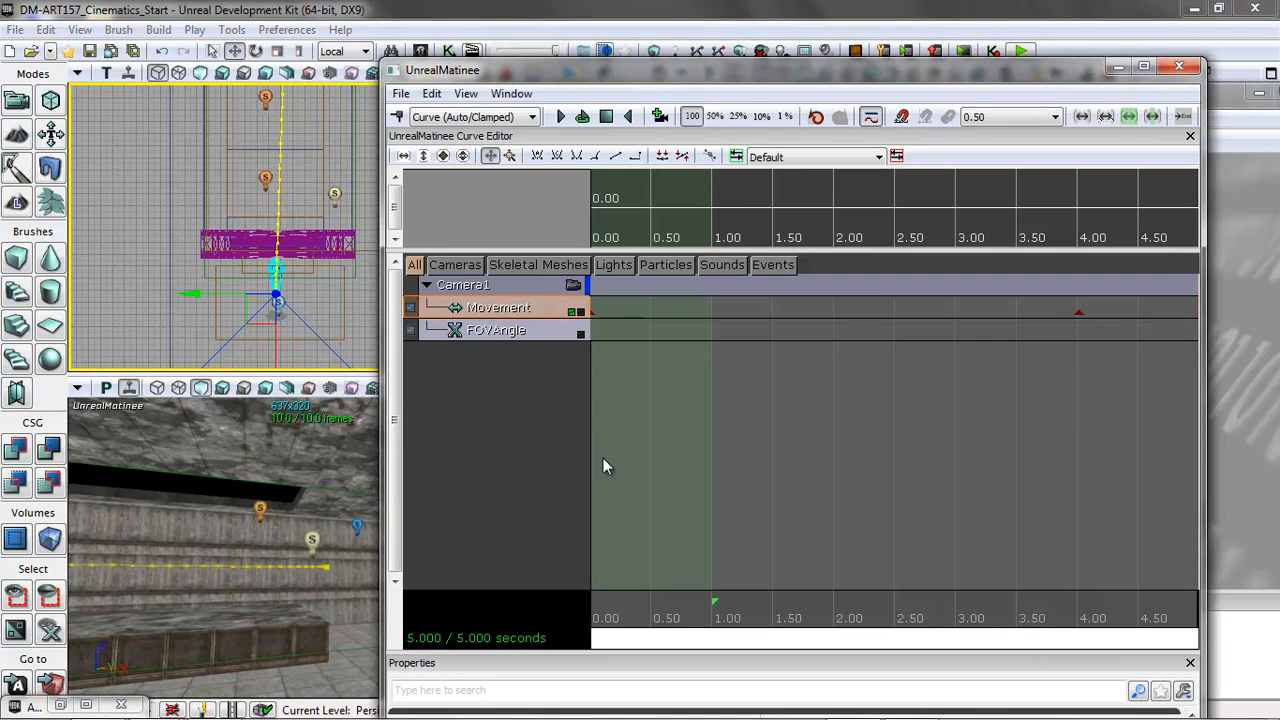
Step: Return the time to 0 seconds, add a director group, and key a cut to Camera1 on its Director track
{"action": "left_click_drag", "start_coordinate": [1200, 620], "coordinate": [517, 582]}
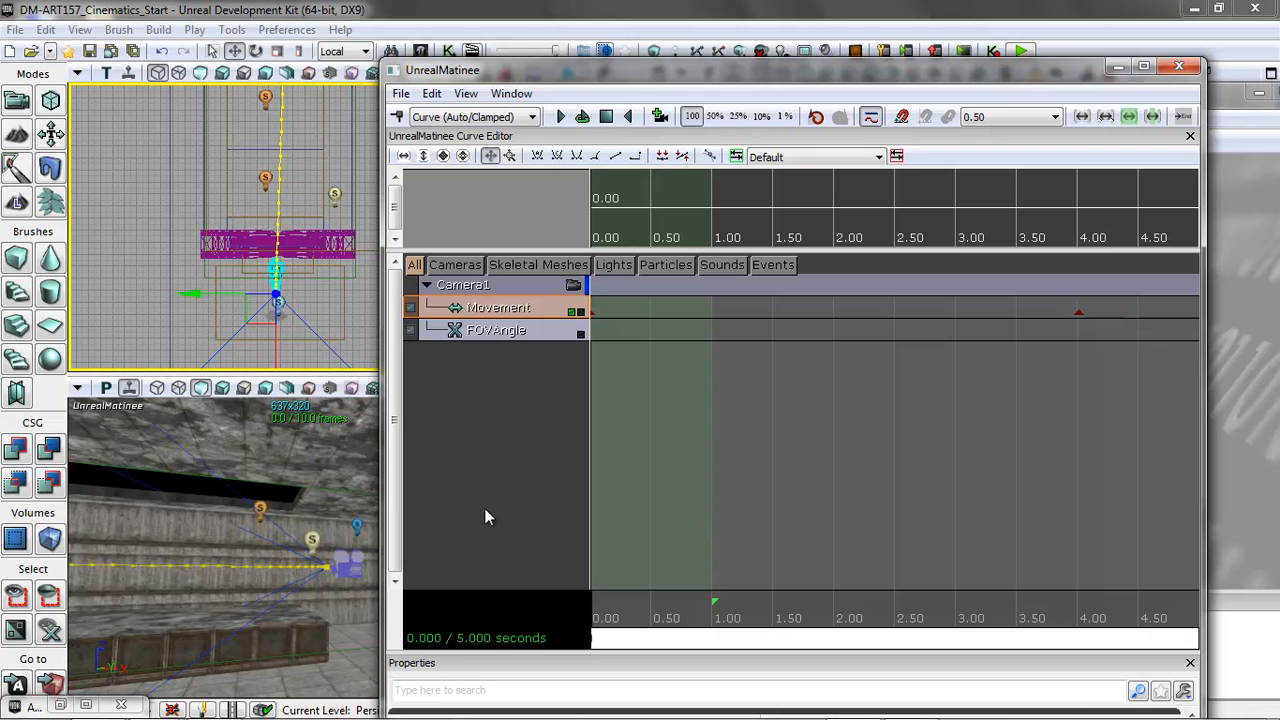
{"action": "right_click", "coordinate": [489, 398]}
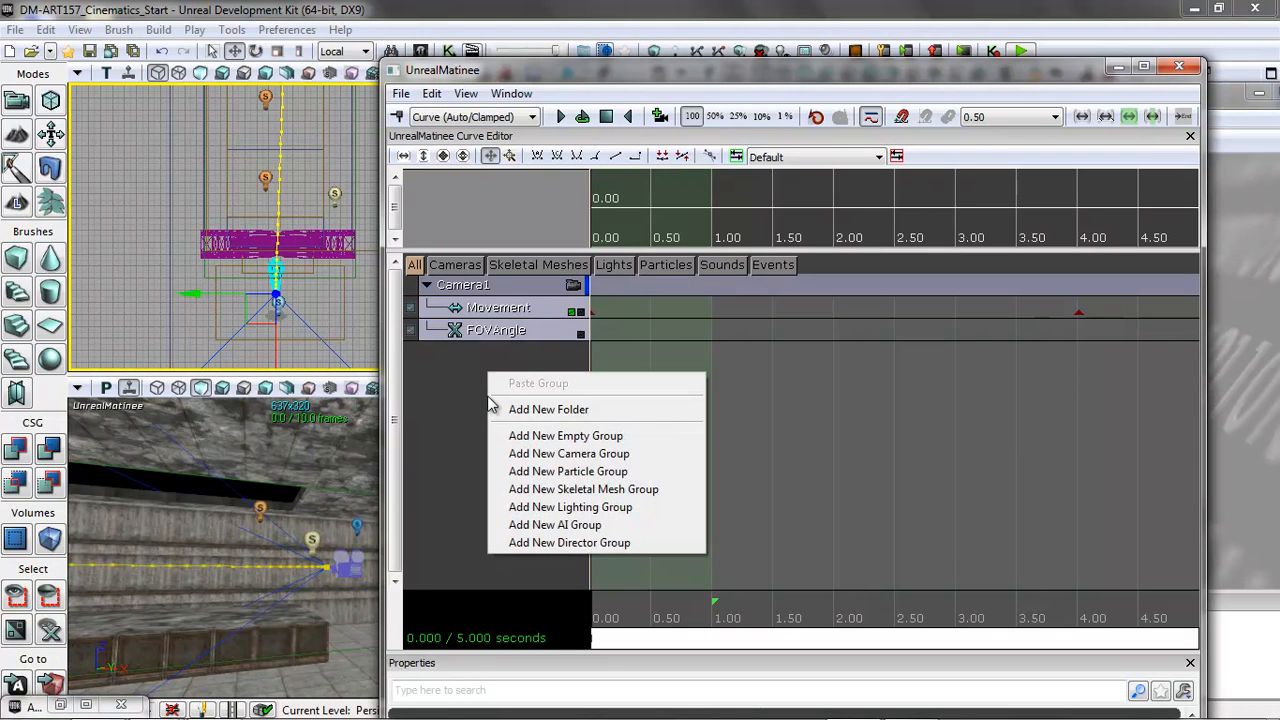
{"action": "left_click", "coordinate": [546, 543]}
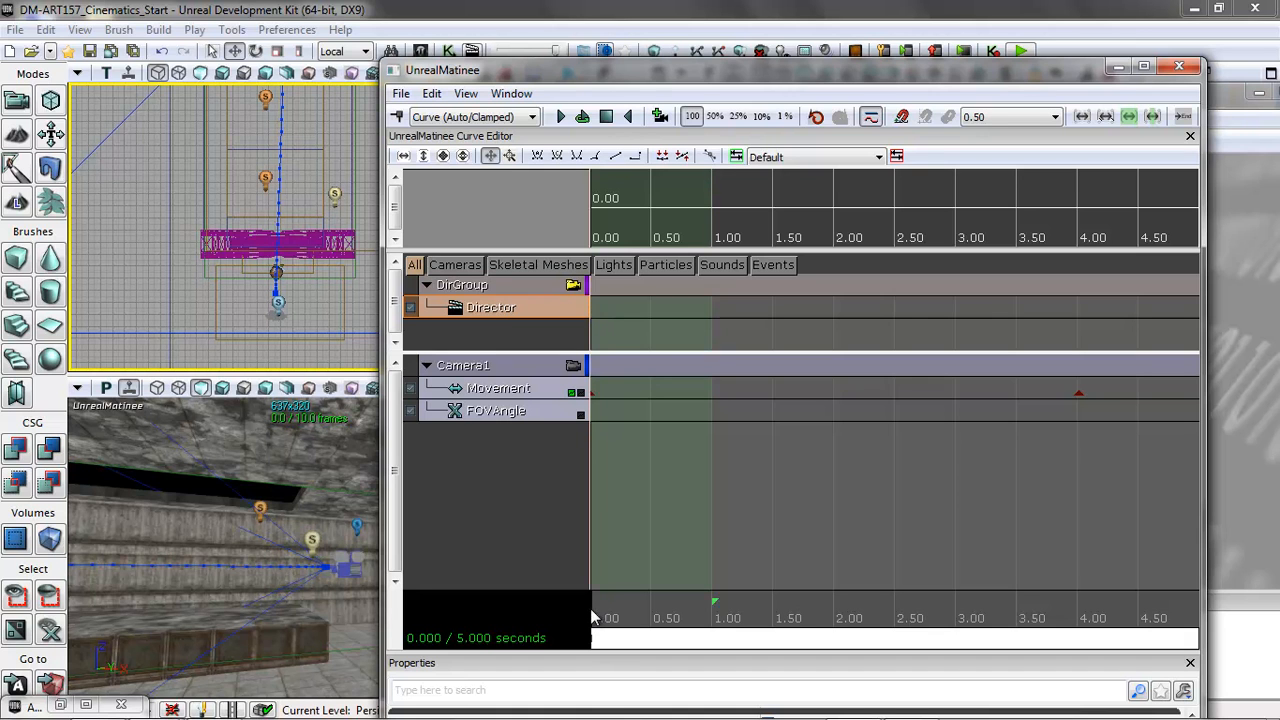
{"action": "left_click", "coordinate": [397, 117]}
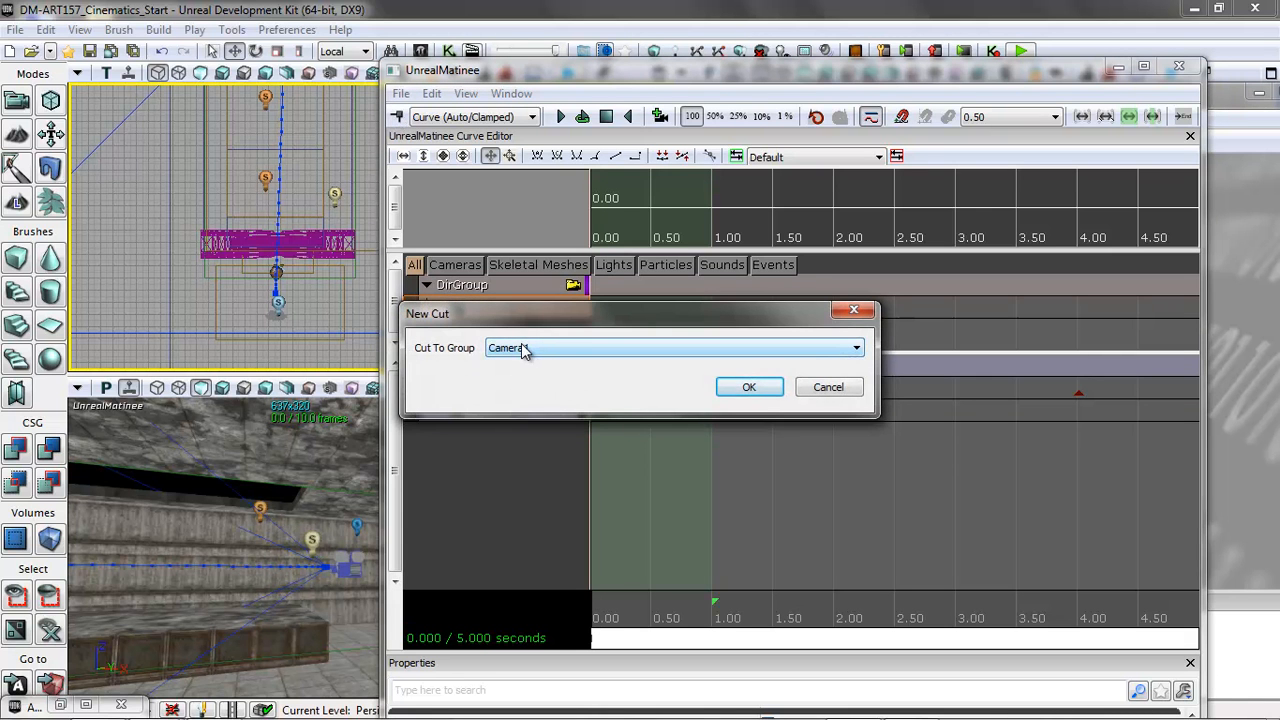
{"action": "left_click", "coordinate": [741, 389]}
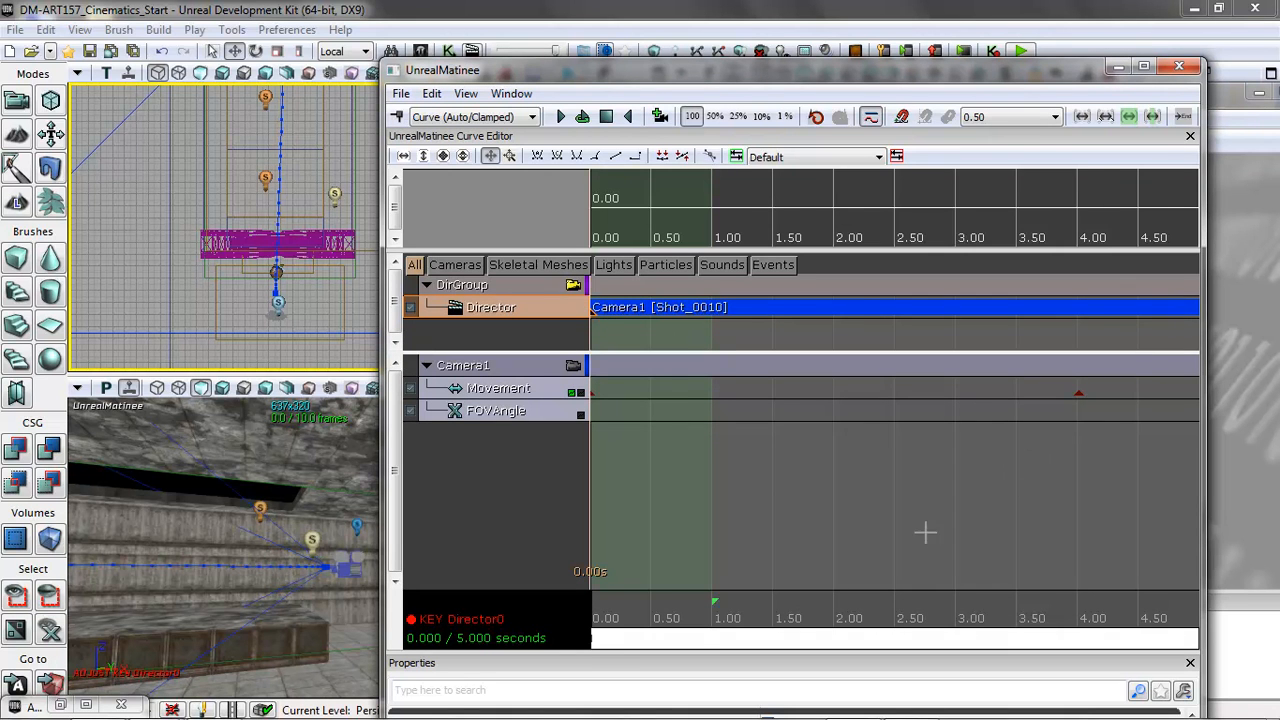
{"action": "scroll", "coordinate": [935, 495], "scroll_direction": "down", "scroll_amount": 2}
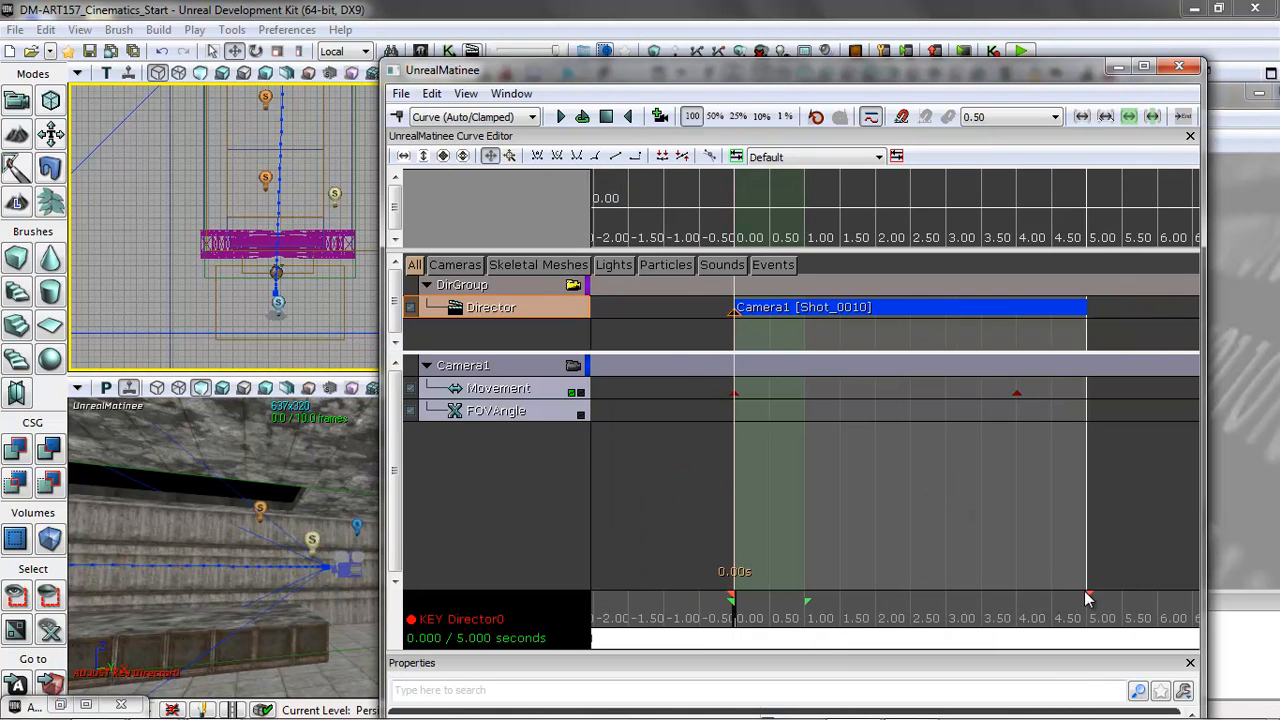
Step: Minimize Matinee and play the level from the floor beside the raised platform, closing Matinee when asked, to test the cinematic
{"action": "left_click", "coordinate": [1118, 68]}
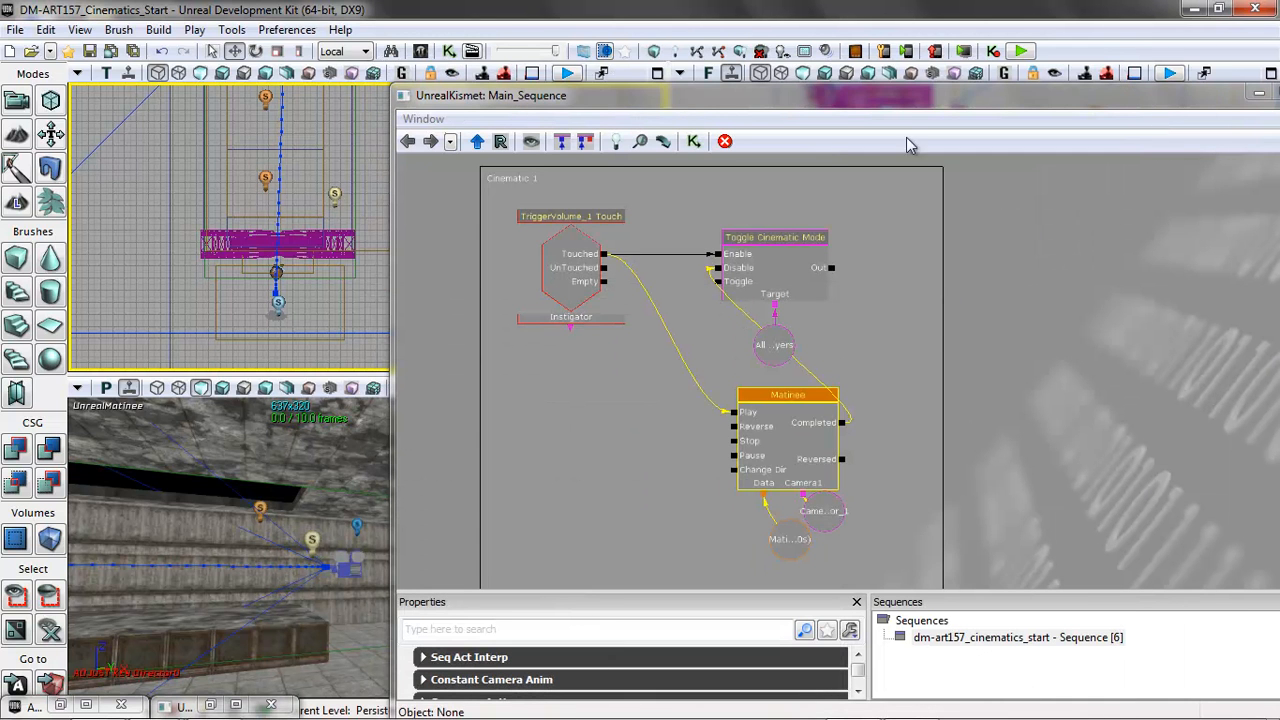
{"action": "right_click", "coordinate": [362, 246]}
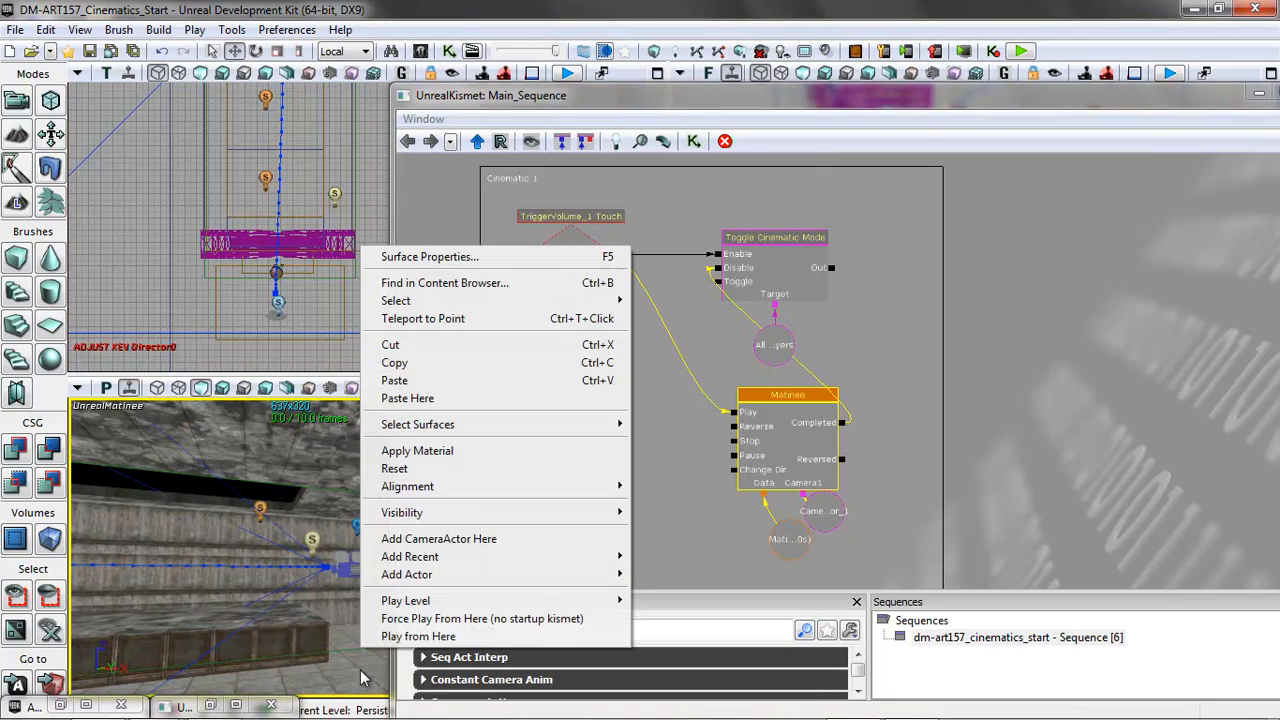
{"action": "left_click", "coordinate": [408, 637]}
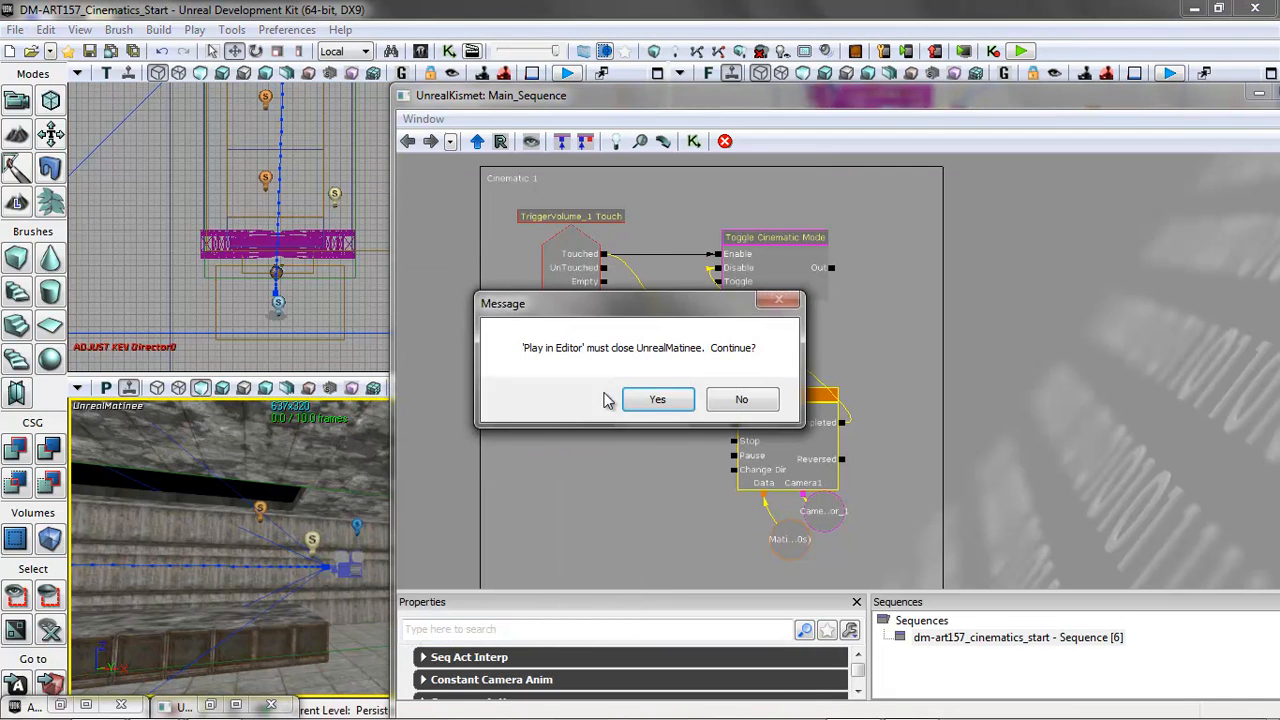
{"action": "left_click", "coordinate": [655, 400]}
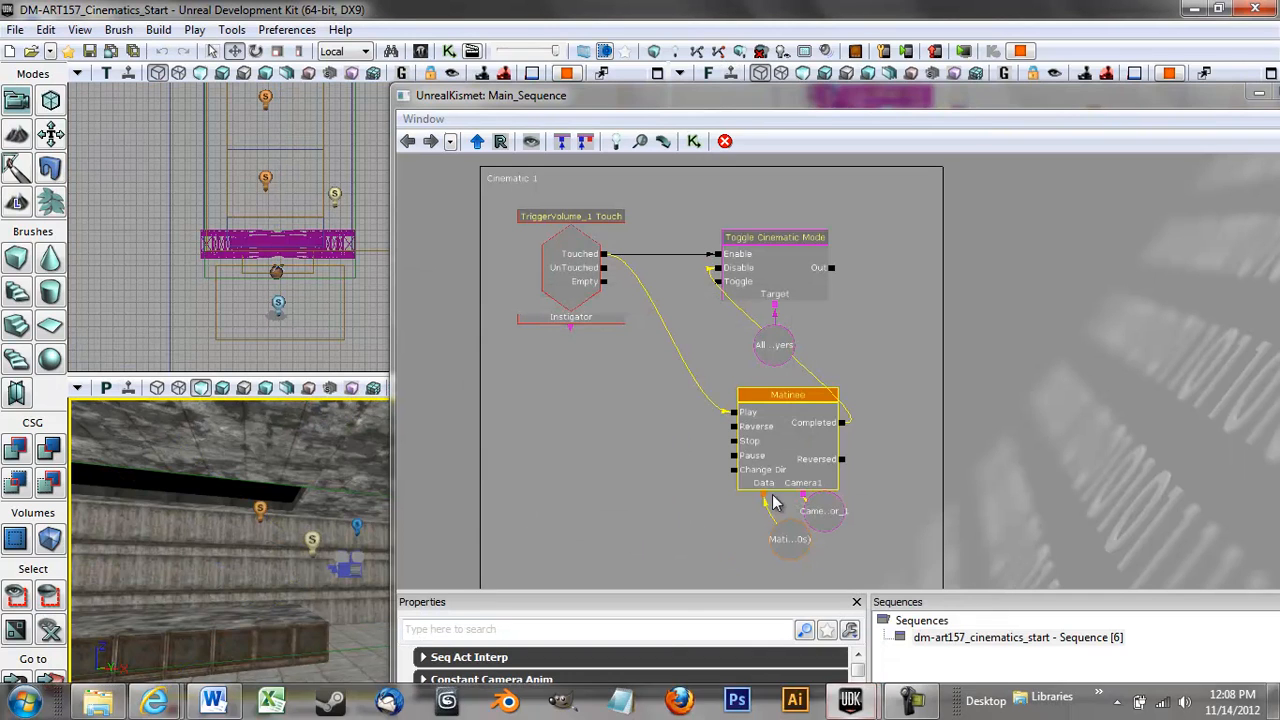
{"action": "mouse_move", "coordinate": [900, 705]}
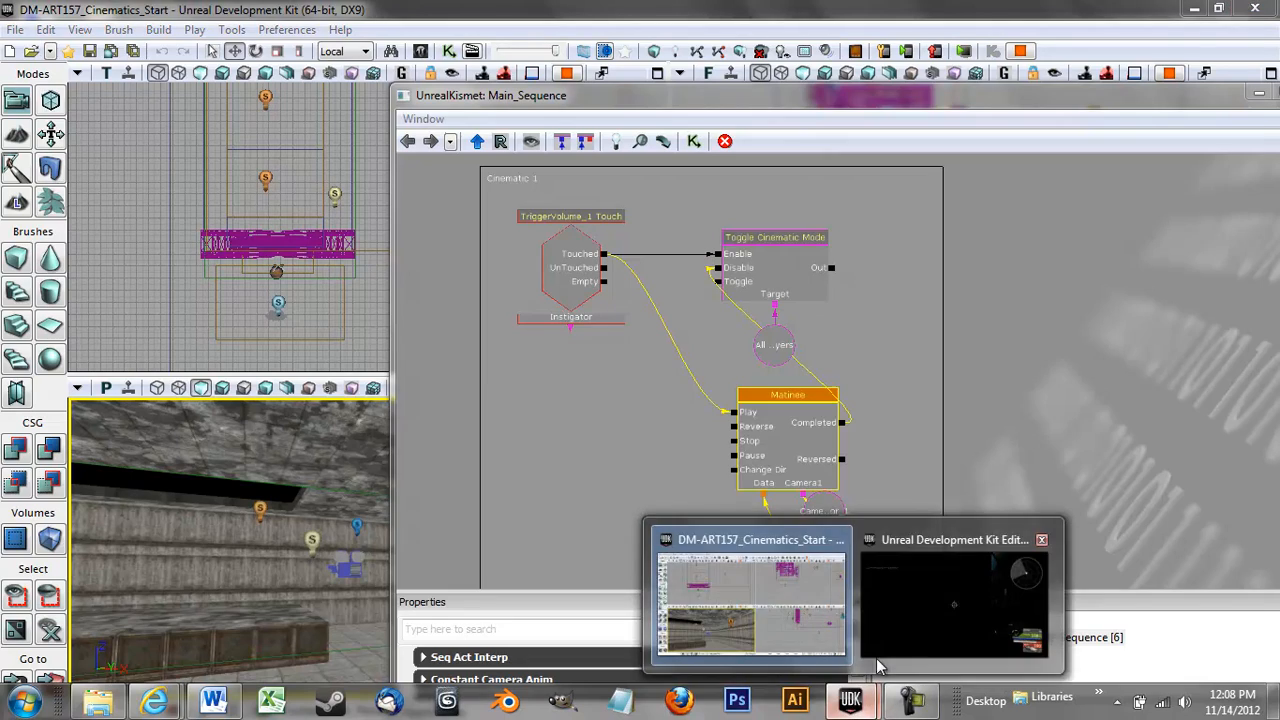
{"action": "left_click", "coordinate": [918, 574]}
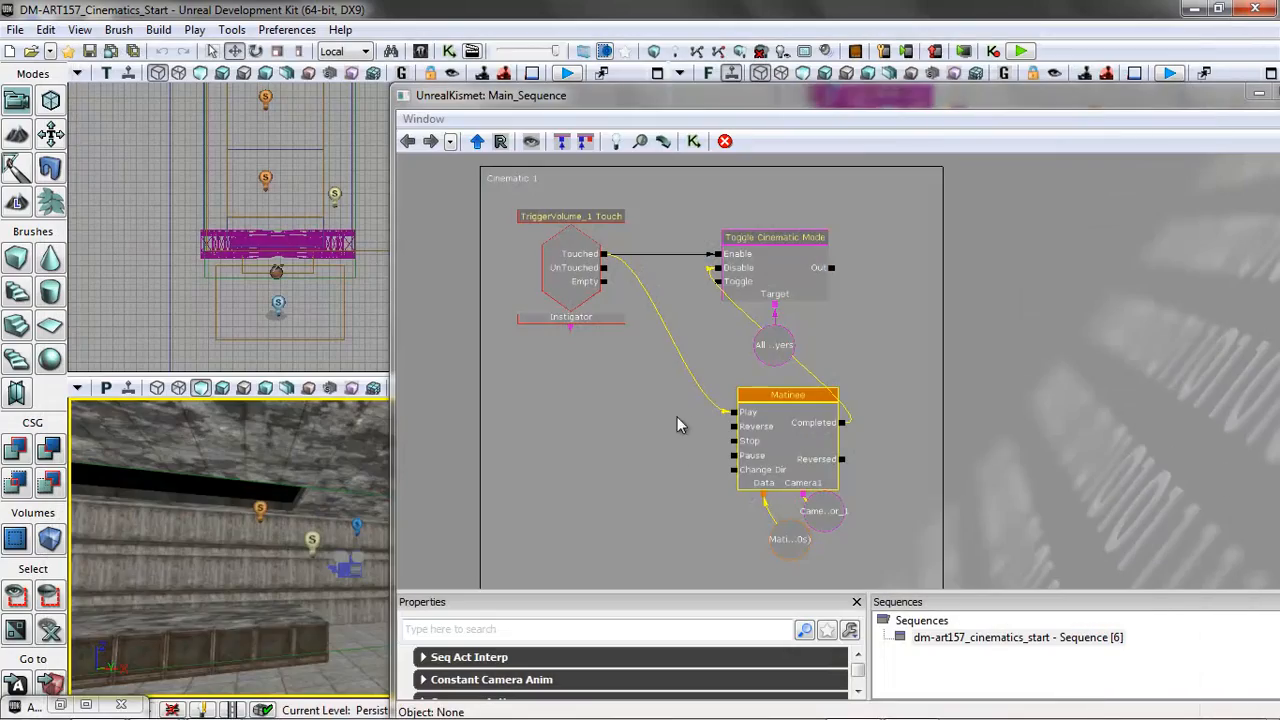
Step: Reopen the Matinee and move Camera1's key at 0 seconds forward toward the doorway and slightly sideways toward the room's centre line
{"action": "left_click", "coordinate": [755, 445]}
{"action": "double_click", "coordinate": [771, 427]}
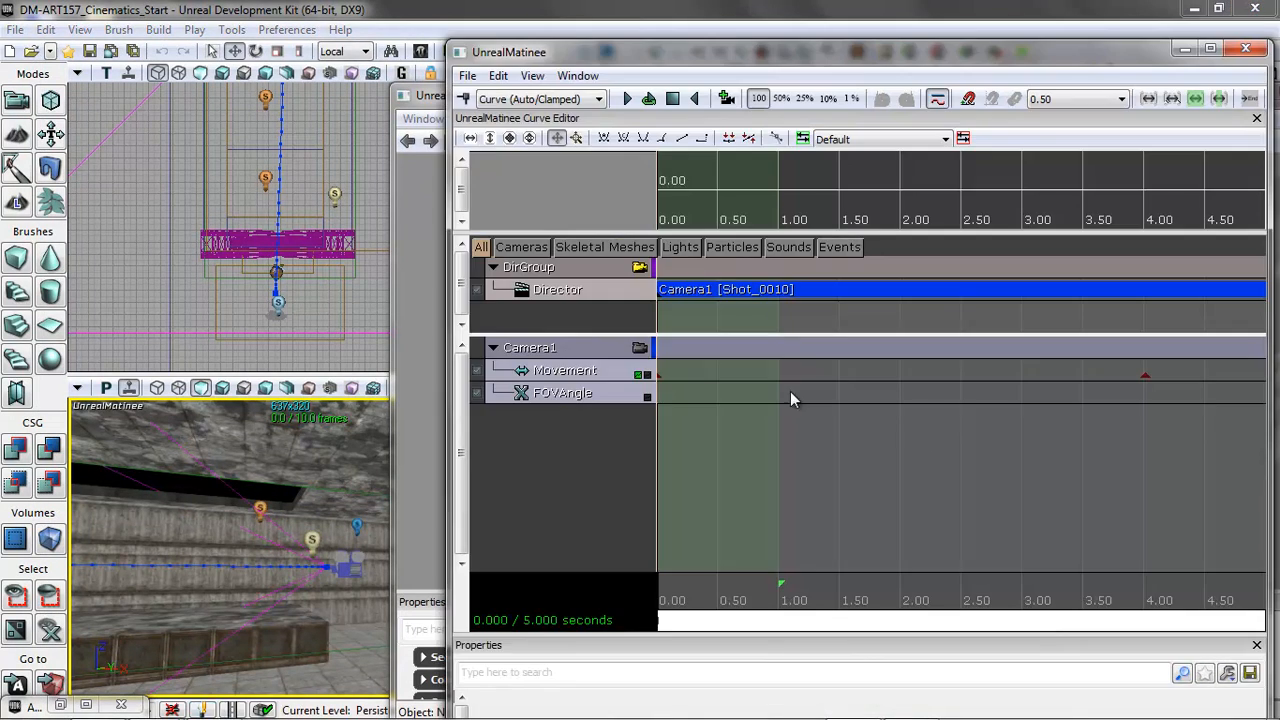
{"action": "left_click", "coordinate": [659, 375]}
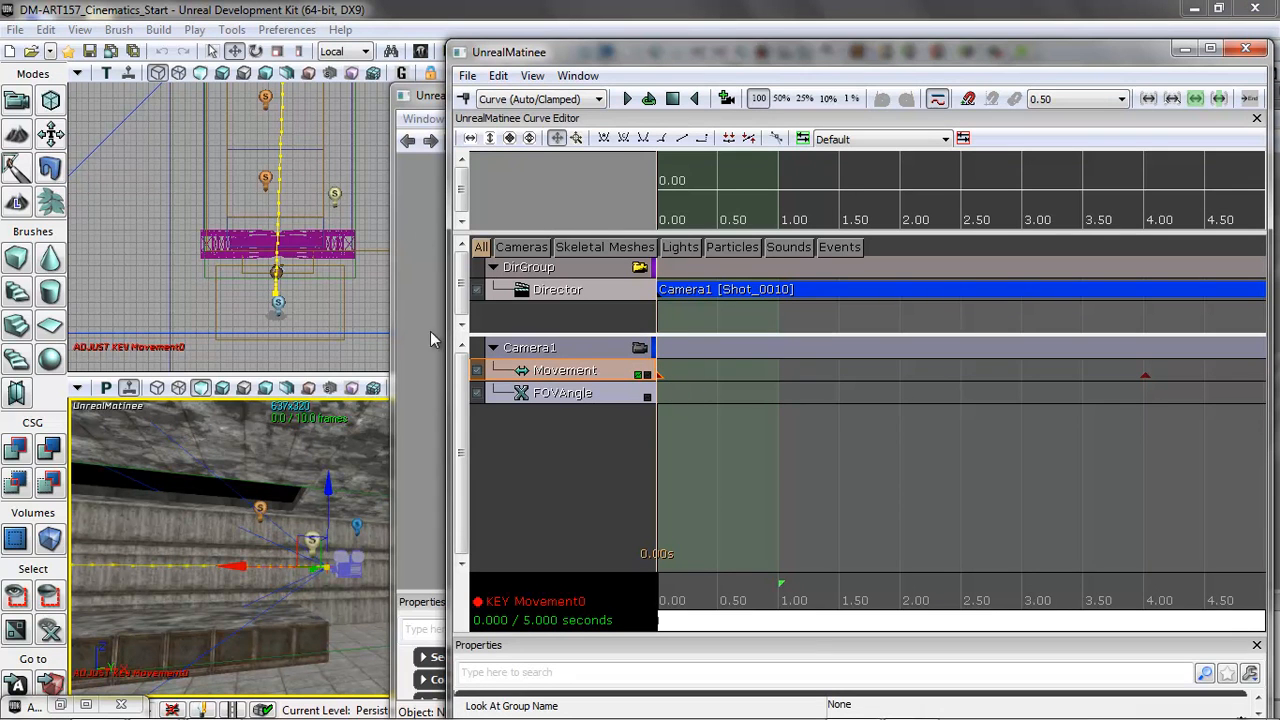
{"action": "left_click_drag", "start_coordinate": [369, 171], "coordinate": [345, 341]}
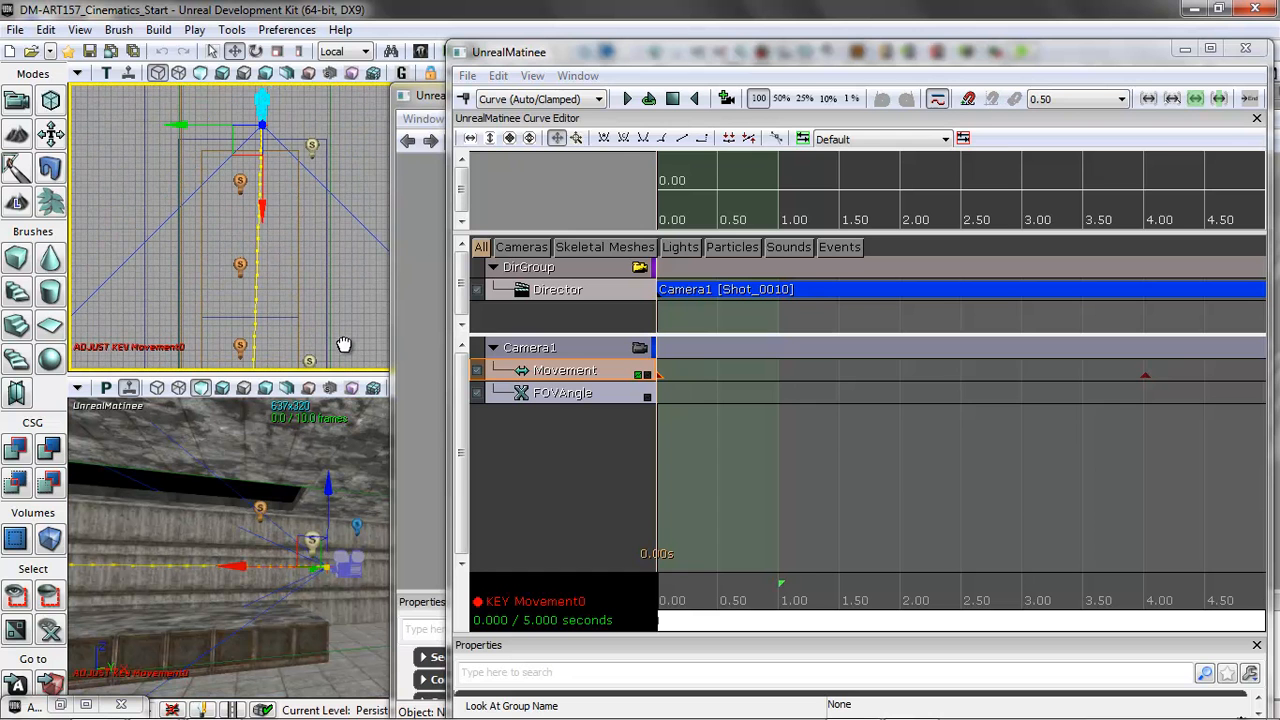
{"action": "left_click_drag", "start_coordinate": [255, 215], "coordinate": [249, 256]}
{"action": "left_click_drag", "start_coordinate": [219, 160], "coordinate": [207, 161]}
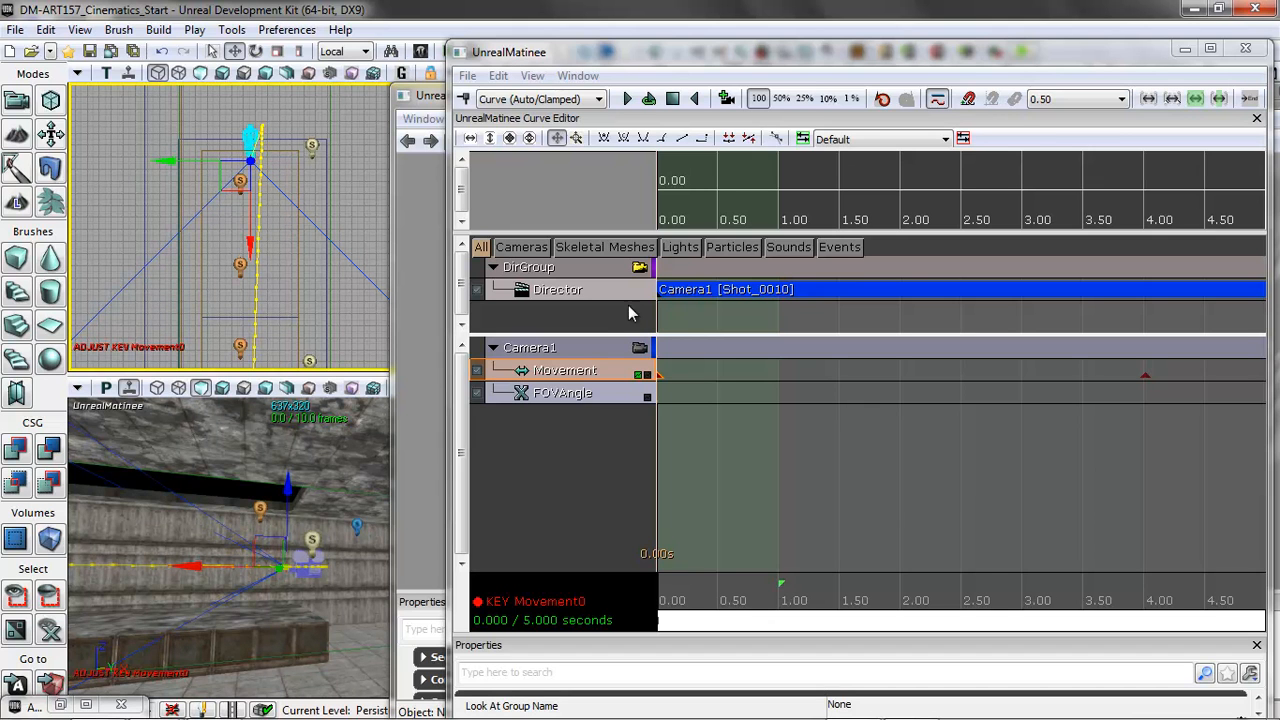
{"action": "mouse_move", "coordinate": [657, 598]}
{"action": "left_mouse_down"}
{"action": "mouse_move", "coordinate": [928, 598]}
{"action": "mouse_move", "coordinate": [740, 598]}
{"action": "mouse_move", "coordinate": [655, 583]}
{"action": "left_mouse_up"}
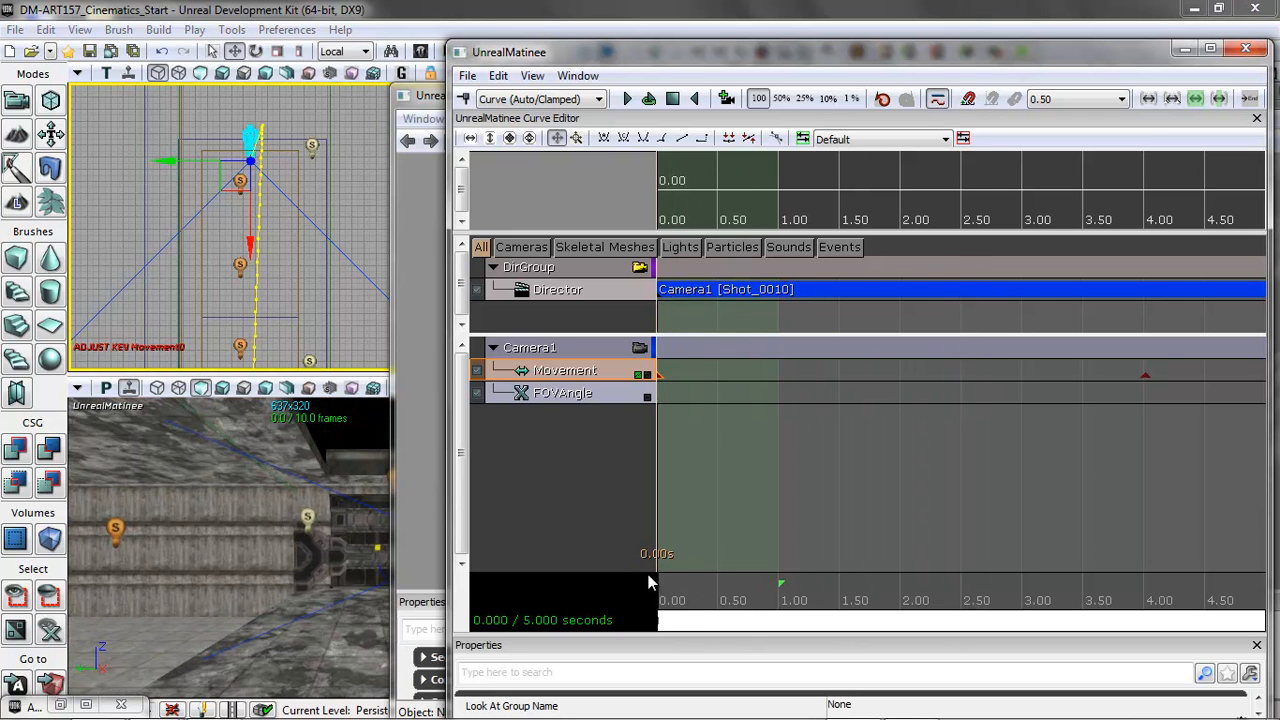
Step: Select the upper lock mesh on the door and add an empty Matinee group for it named UpperLock
{"action": "left_click_drag", "start_coordinate": [729, 63], "coordinate": [462, 75]}
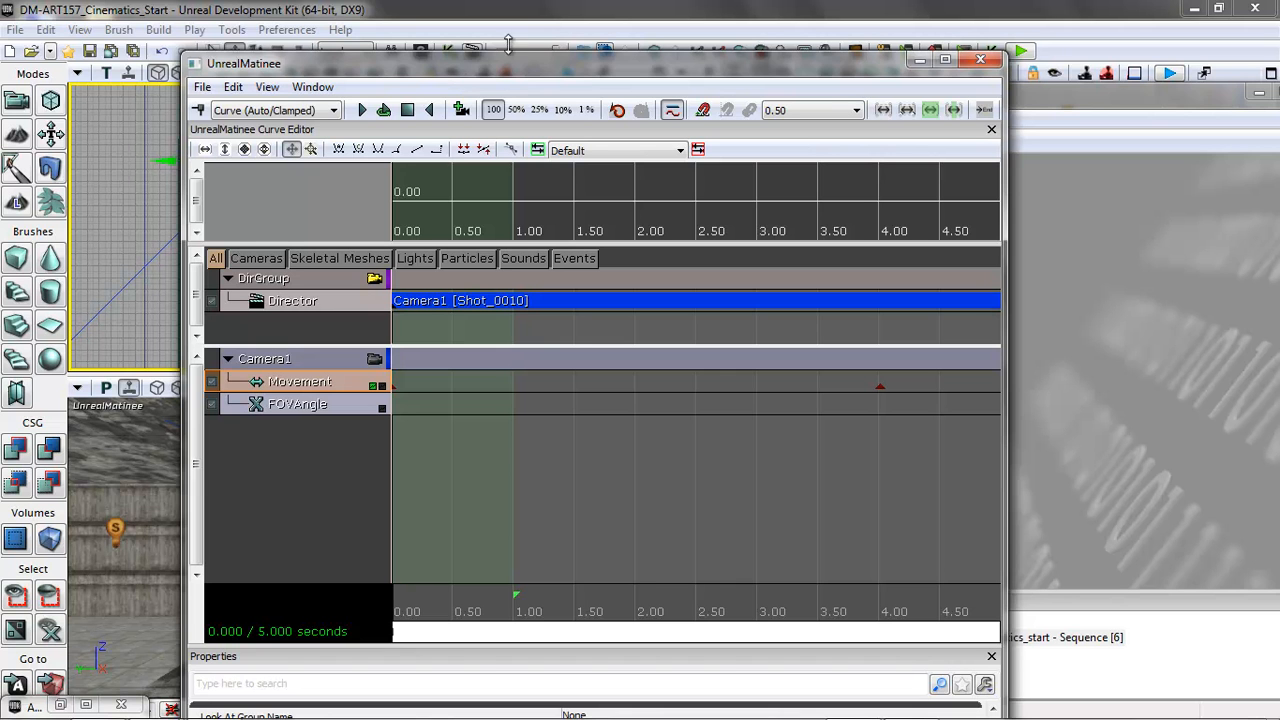
{"action": "left_click_drag", "start_coordinate": [478, 70], "coordinate": [702, 61]}
{"action": "left_click", "coordinate": [345, 582]}
{"action": "left_click_drag", "start_coordinate": [344, 617], "coordinate": [359, 398]}
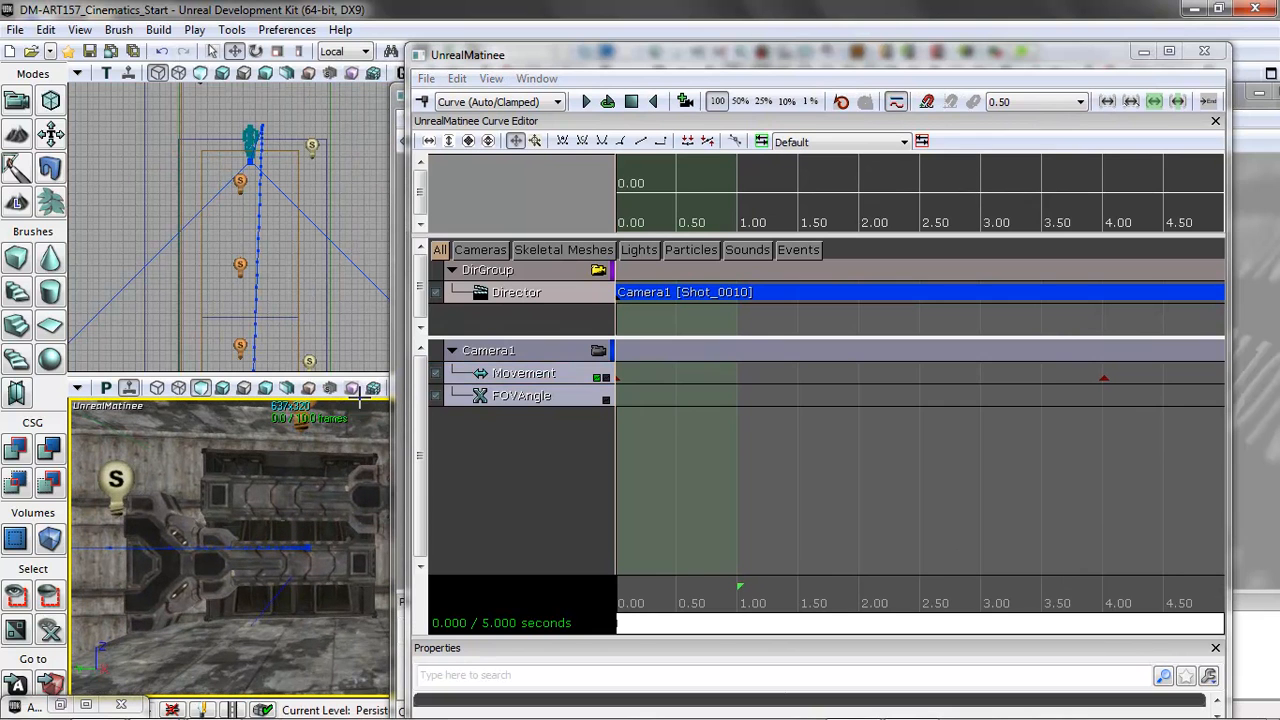
{"action": "left_click", "coordinate": [316, 496]}
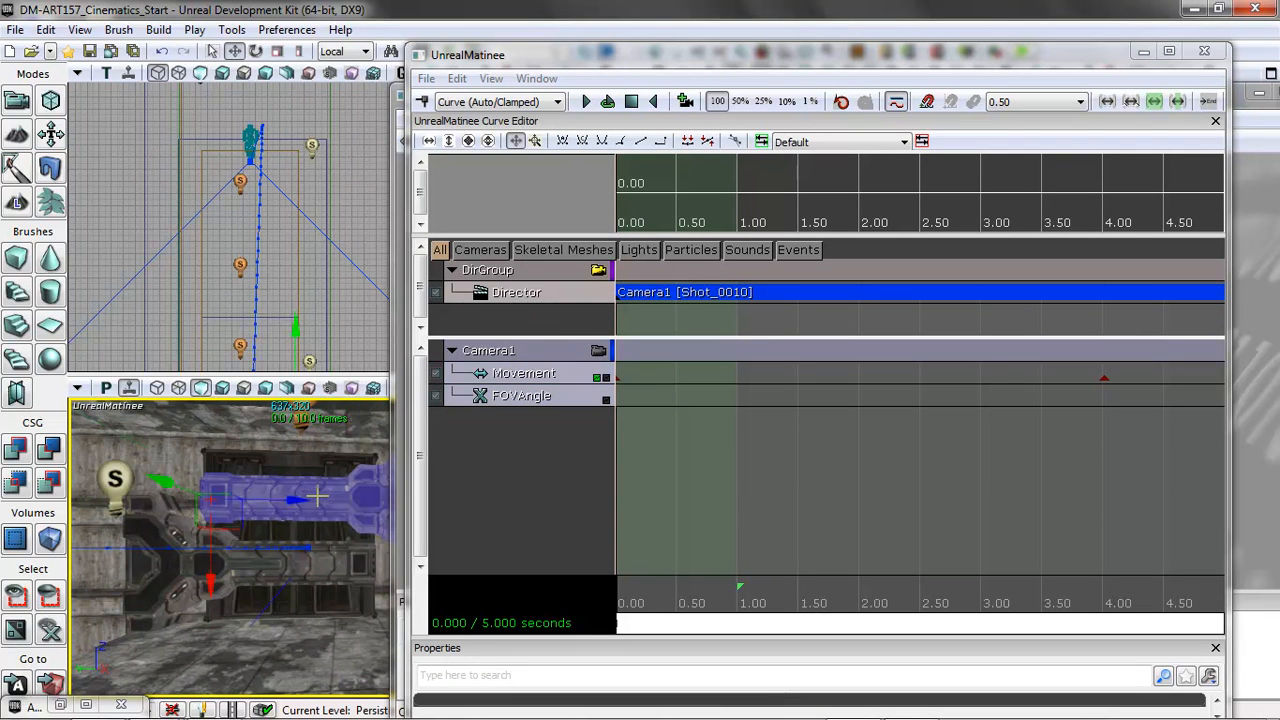
{"action": "right_click", "coordinate": [508, 435]}
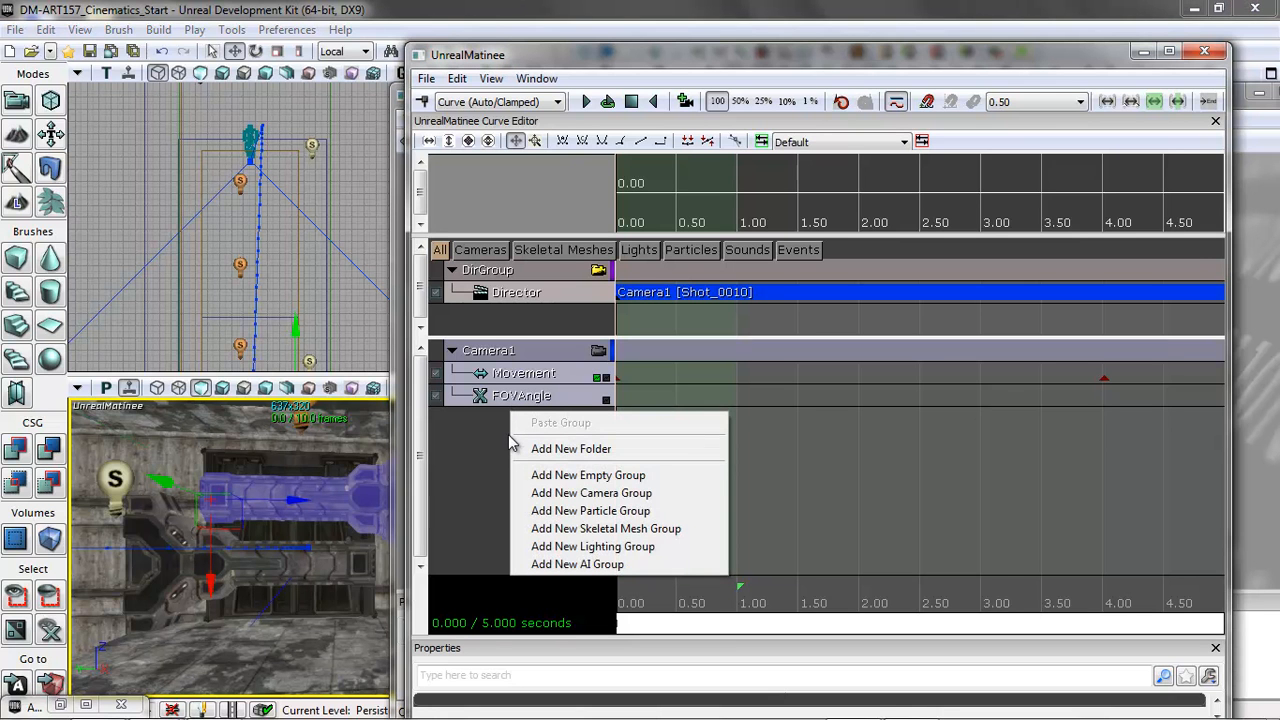
{"action": "left_click", "coordinate": [549, 478]}
{"action": "type", "text": "UpperLock"}
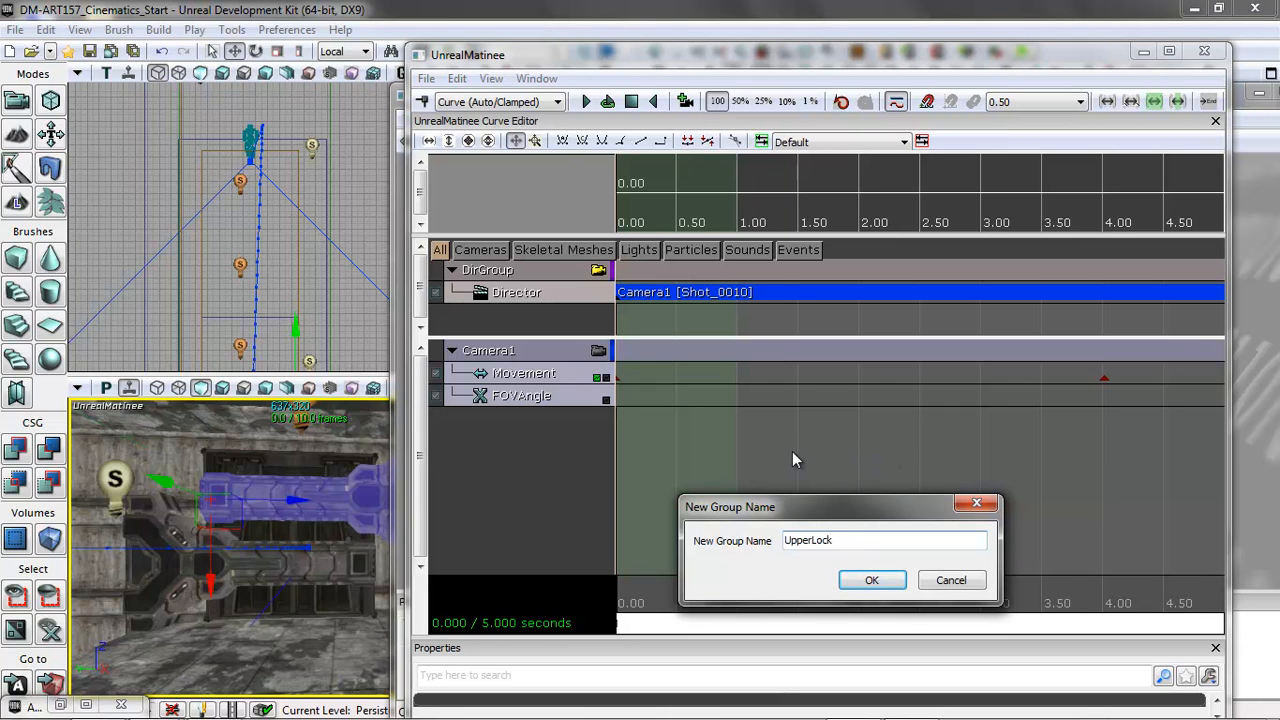
{"action": "left_click", "coordinate": [871, 580]}
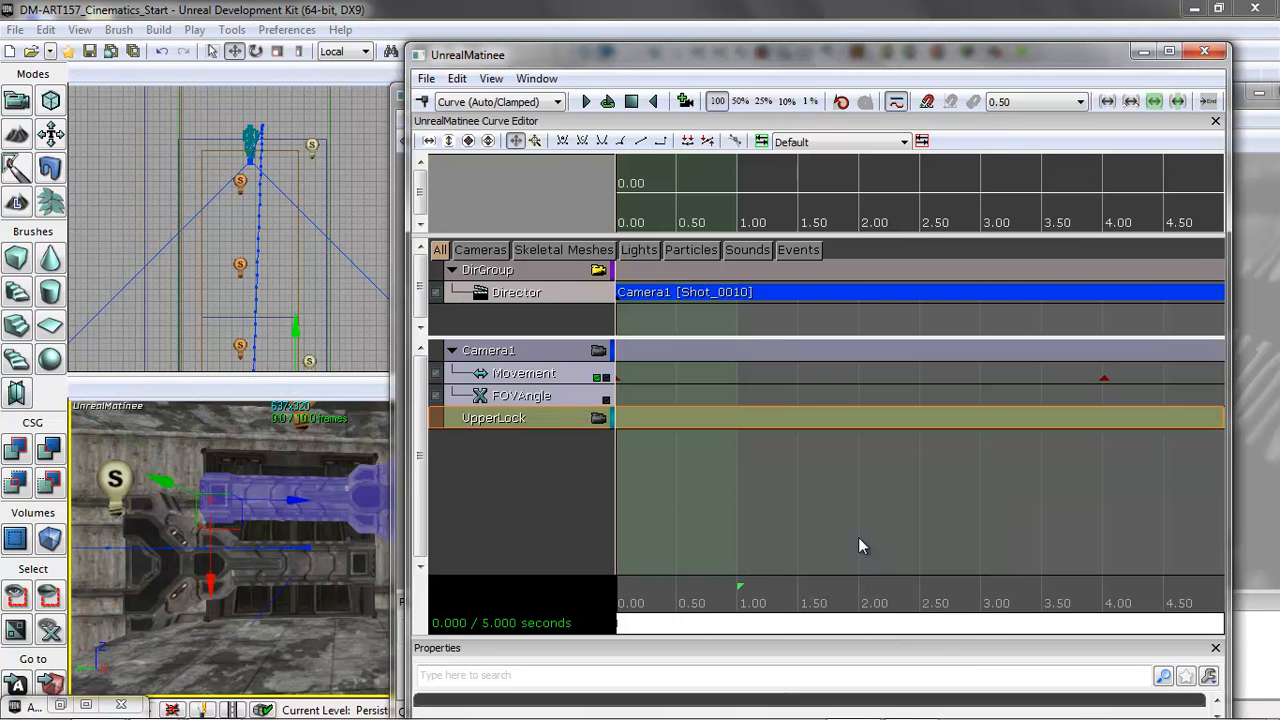
Step: Add a Movement track to the UpperLock group and key its closed position at about 1.51 seconds
{"action": "right_click", "coordinate": [529, 415]}
{"action": "left_click", "coordinate": [561, 434]}
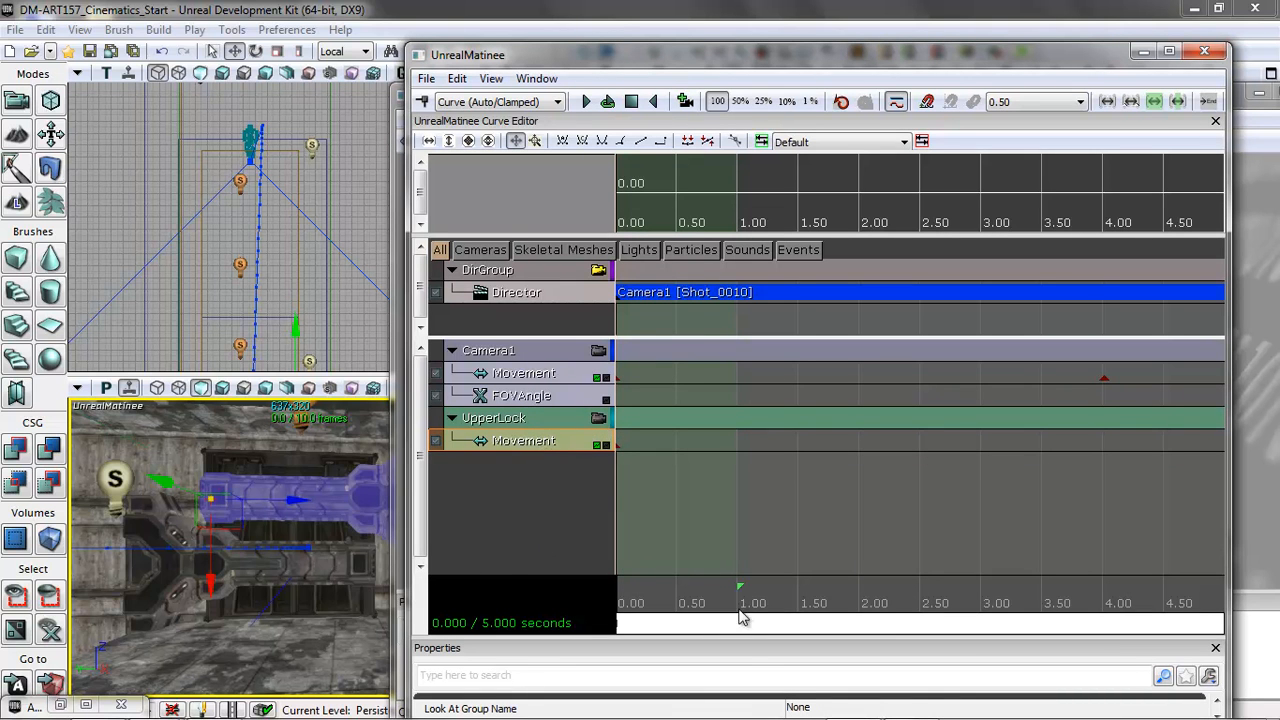
{"action": "left_click_drag", "start_coordinate": [617, 598], "coordinate": [801, 588]}
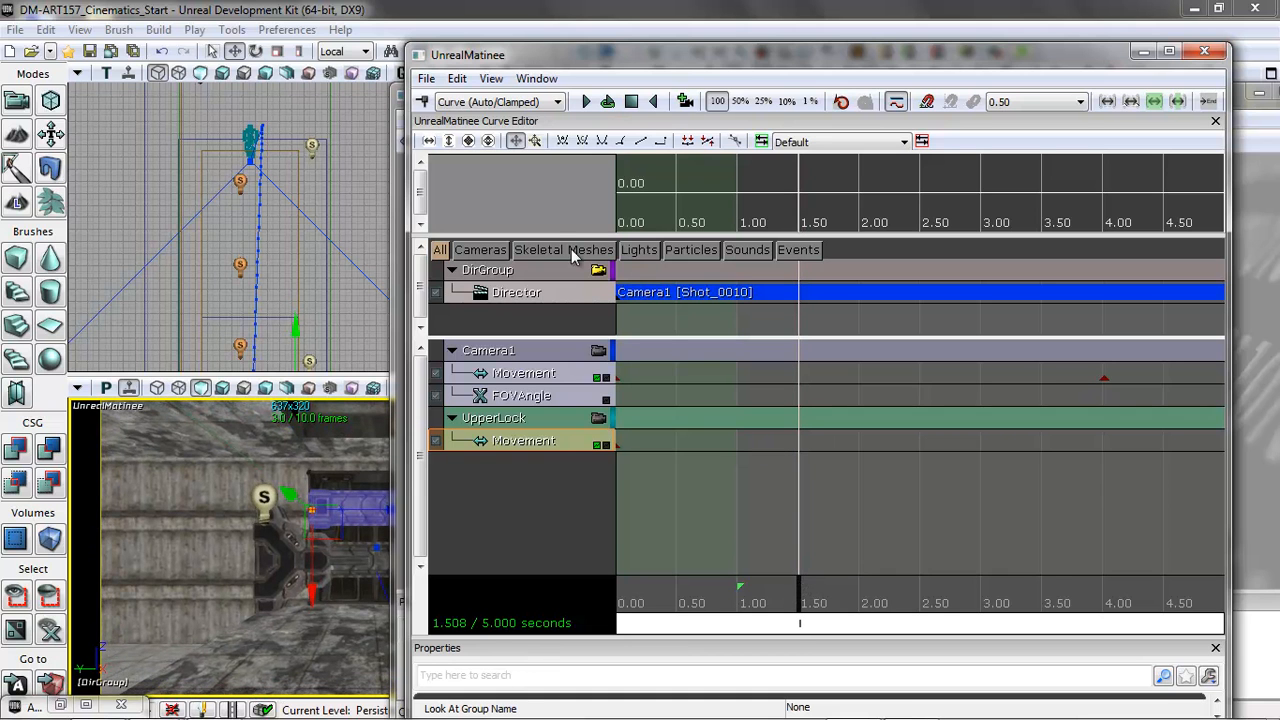
{"action": "left_click", "coordinate": [425, 102]}
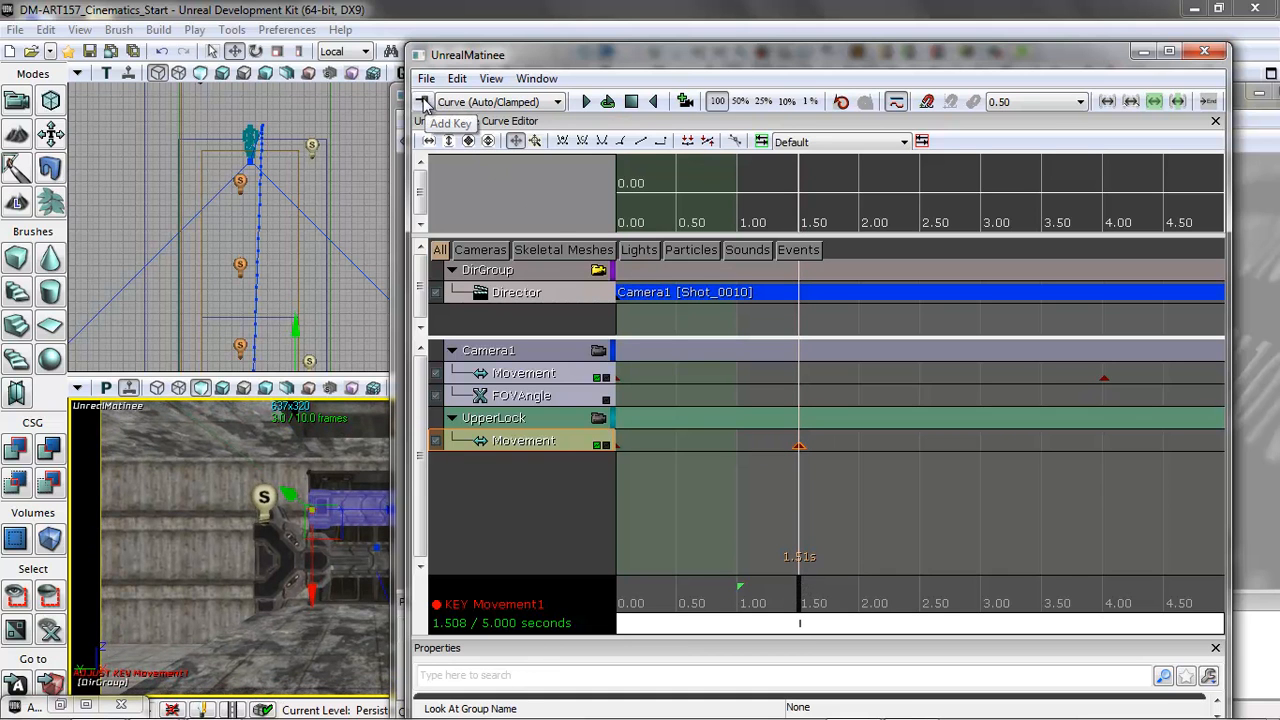
Step: Move the time to about 2.02 seconds, slide the upper lock sideways off the door toward its wide end, and key it
{"action": "left_click_drag", "start_coordinate": [800, 597], "coordinate": [863, 598]}
{"action": "left_click_drag", "start_coordinate": [361, 489], "coordinate": [330, 491]}
{"action": "right_click_drag", "start_coordinate": [326, 672], "coordinate": [484, 696]}
{"action": "left_click_drag", "start_coordinate": [194, 491], "coordinate": [369, 509]}
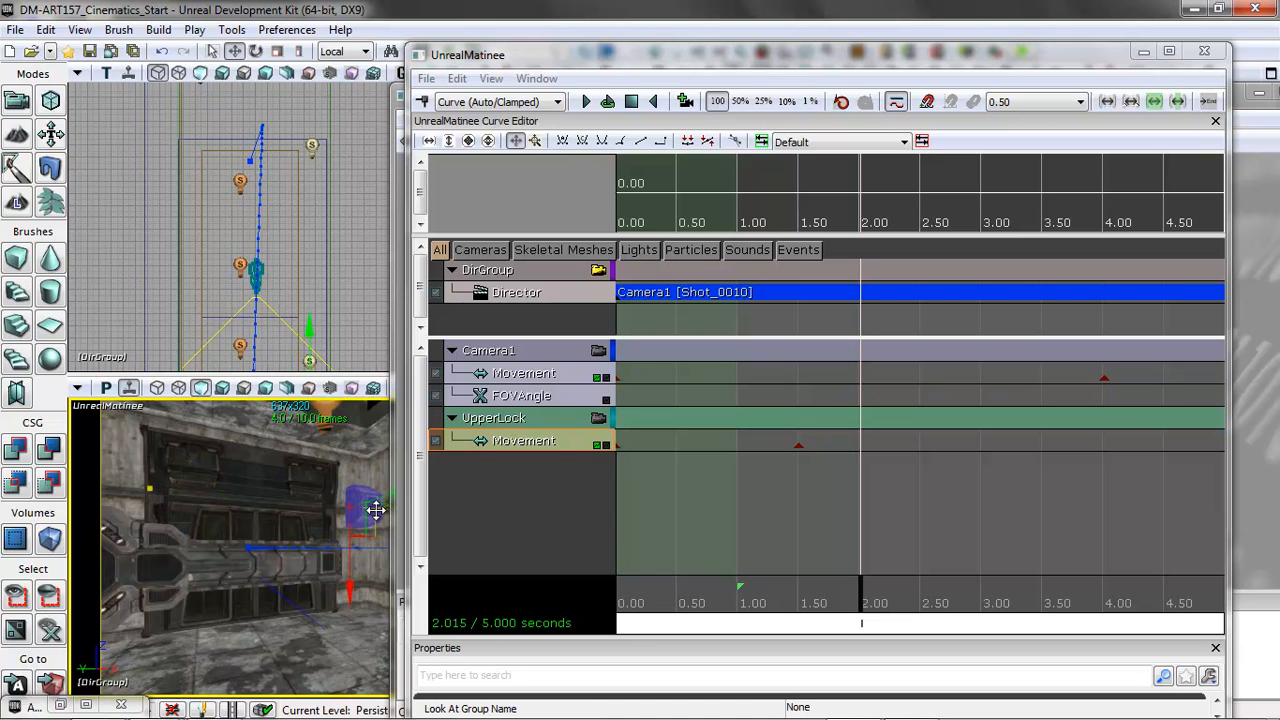
{"action": "left_click", "coordinate": [427, 103]}
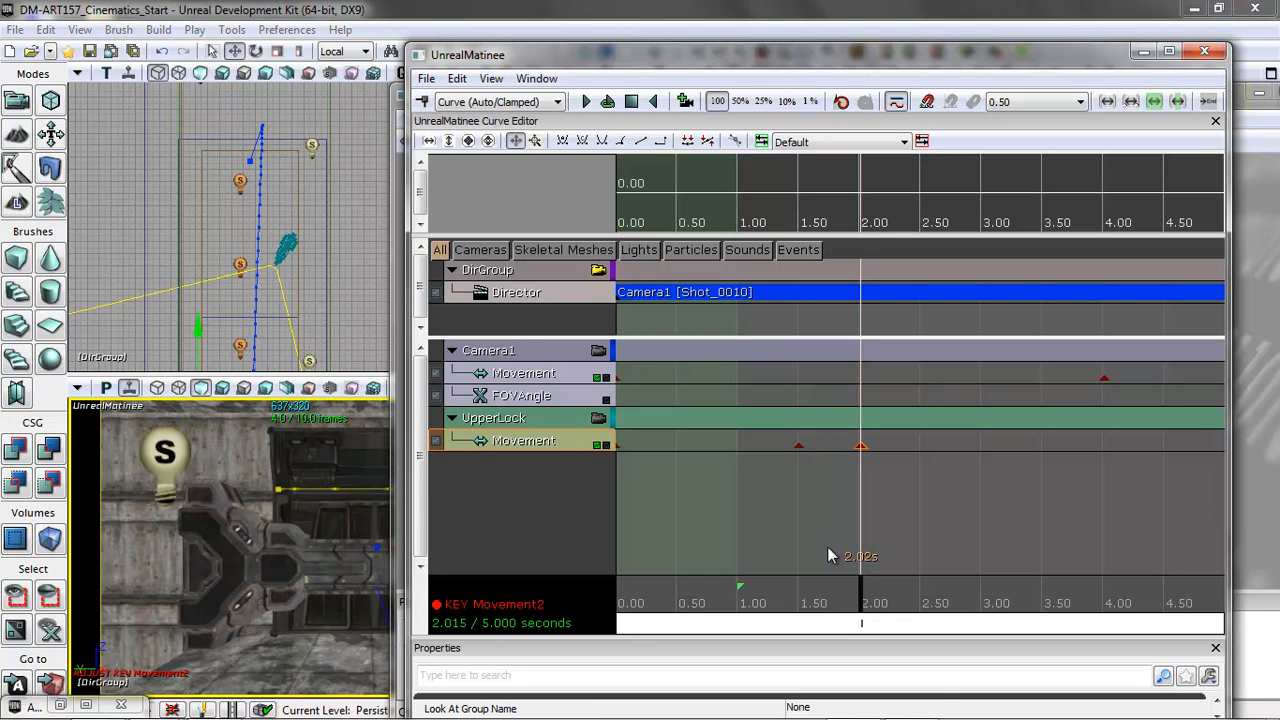
Step: Return the time to the UpperLock Movement key at about 1.51 seconds
{"action": "left_click", "coordinate": [860, 600]}
{"action": "mouse_move", "coordinate": [860, 605]}
{"action": "left_mouse_down"}
{"action": "mouse_move", "coordinate": [791, 594]}
{"action": "mouse_move", "coordinate": [863, 588]}
{"action": "left_mouse_up"}
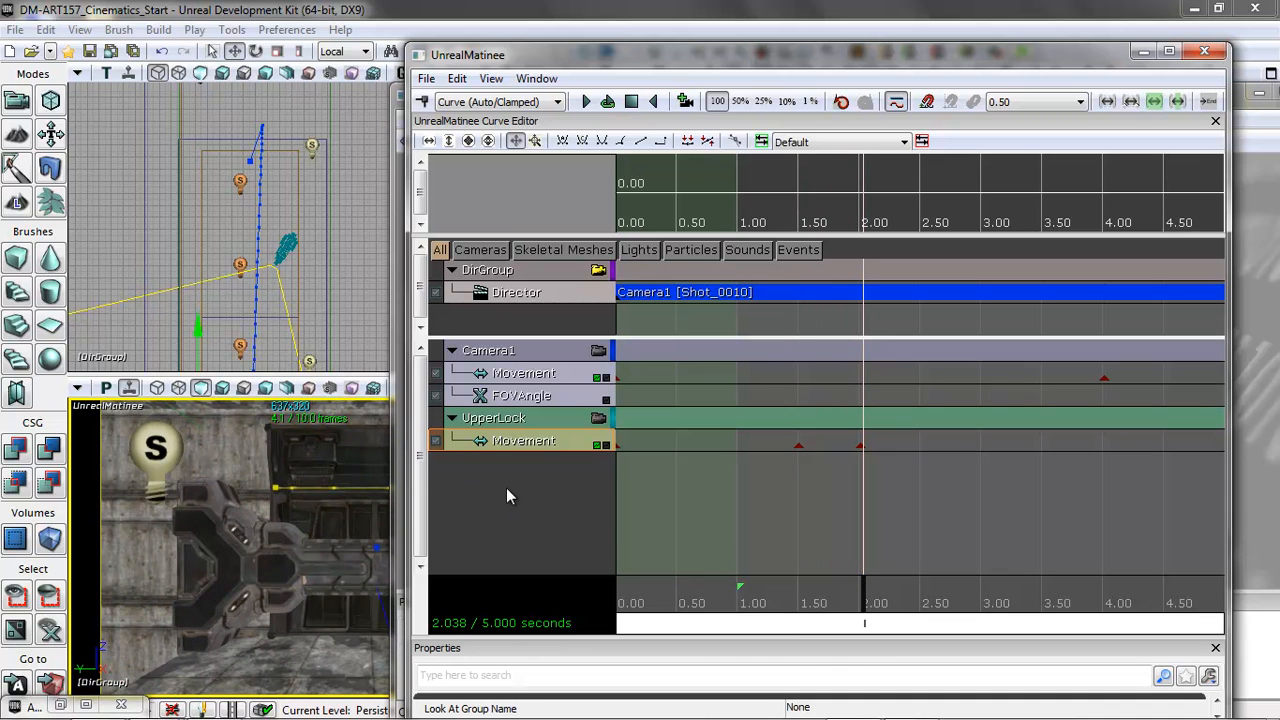
{"action": "left_click", "coordinate": [245, 560]}
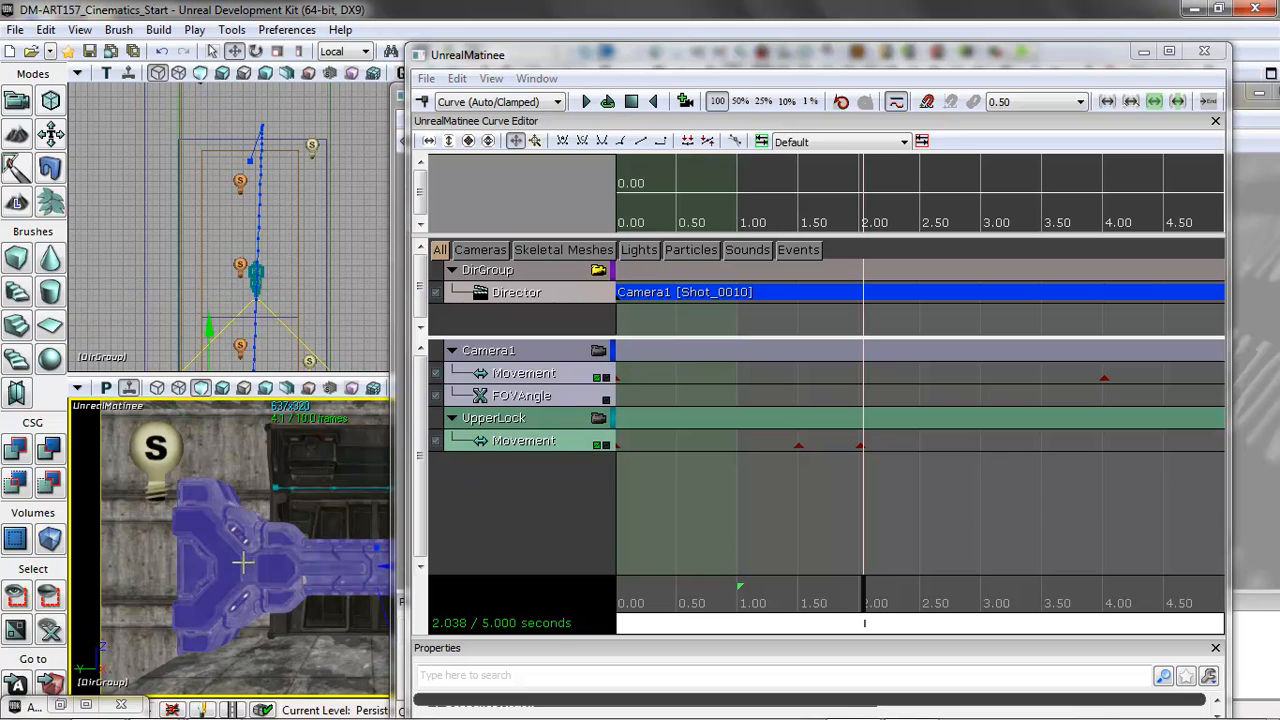
{"action": "left_click", "coordinate": [799, 447]}
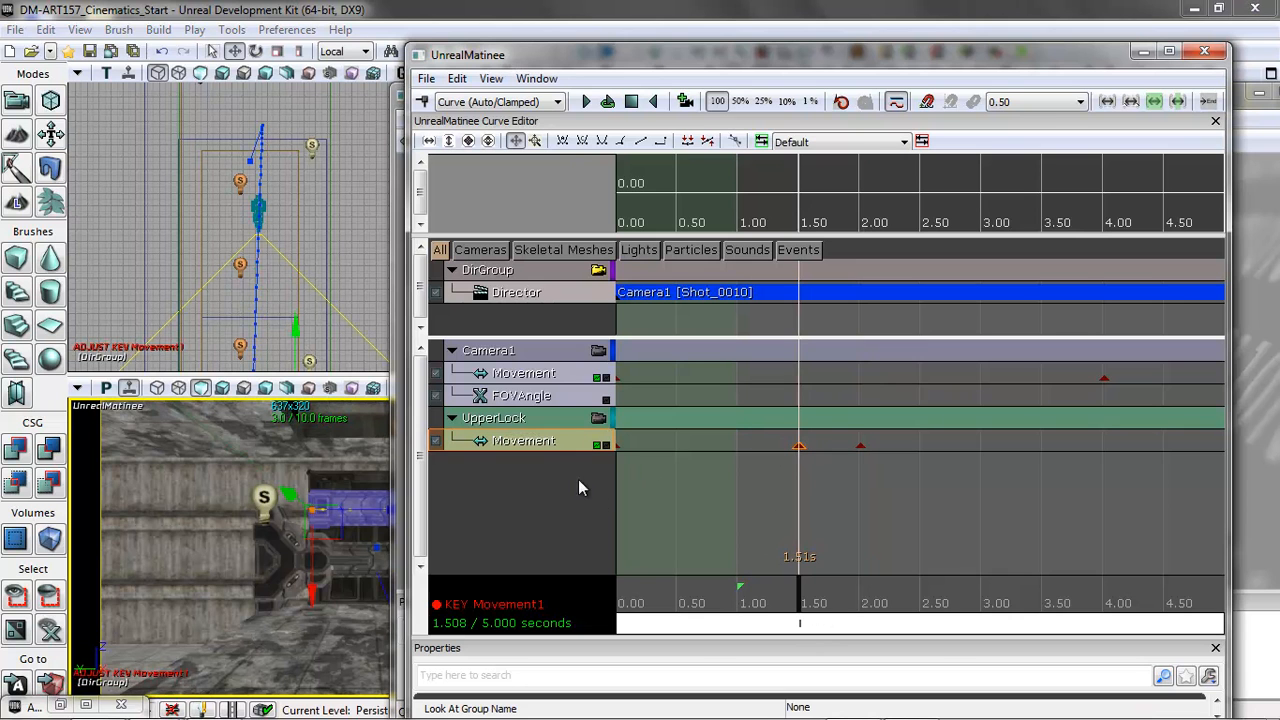
{"action": "right_click", "coordinate": [499, 455]}
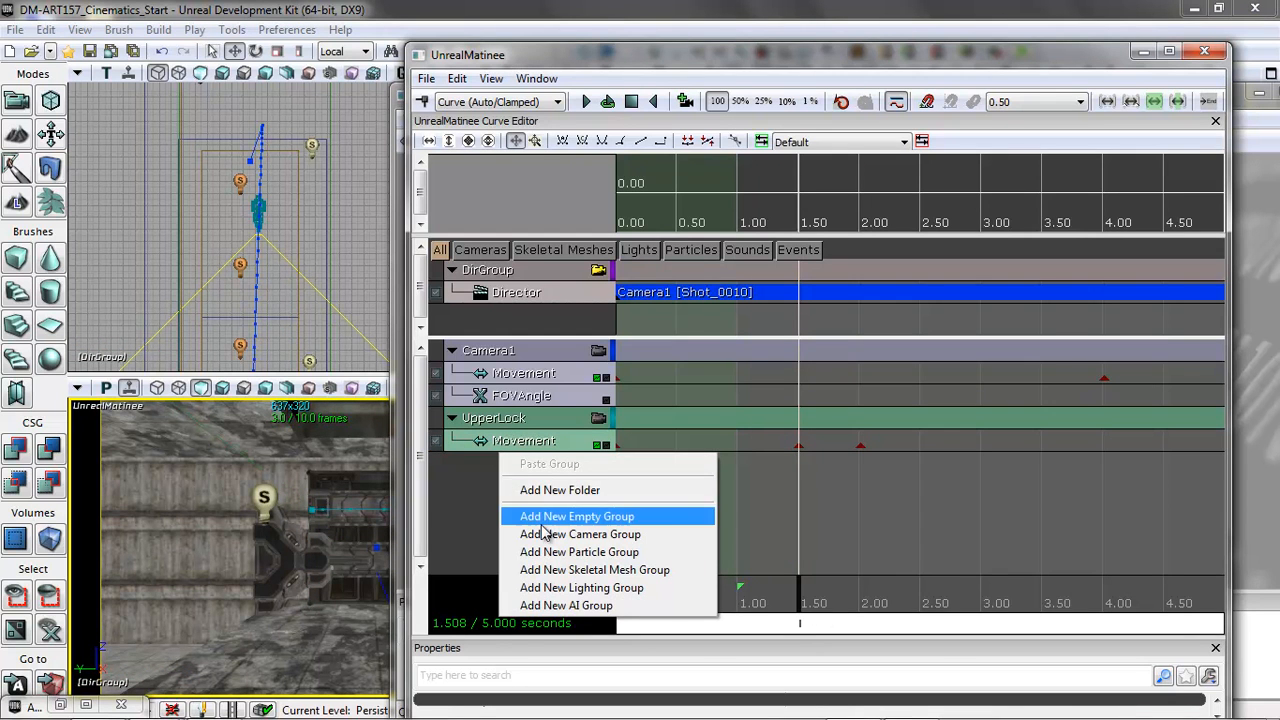
{"action": "left_click", "coordinate": [576, 516]}
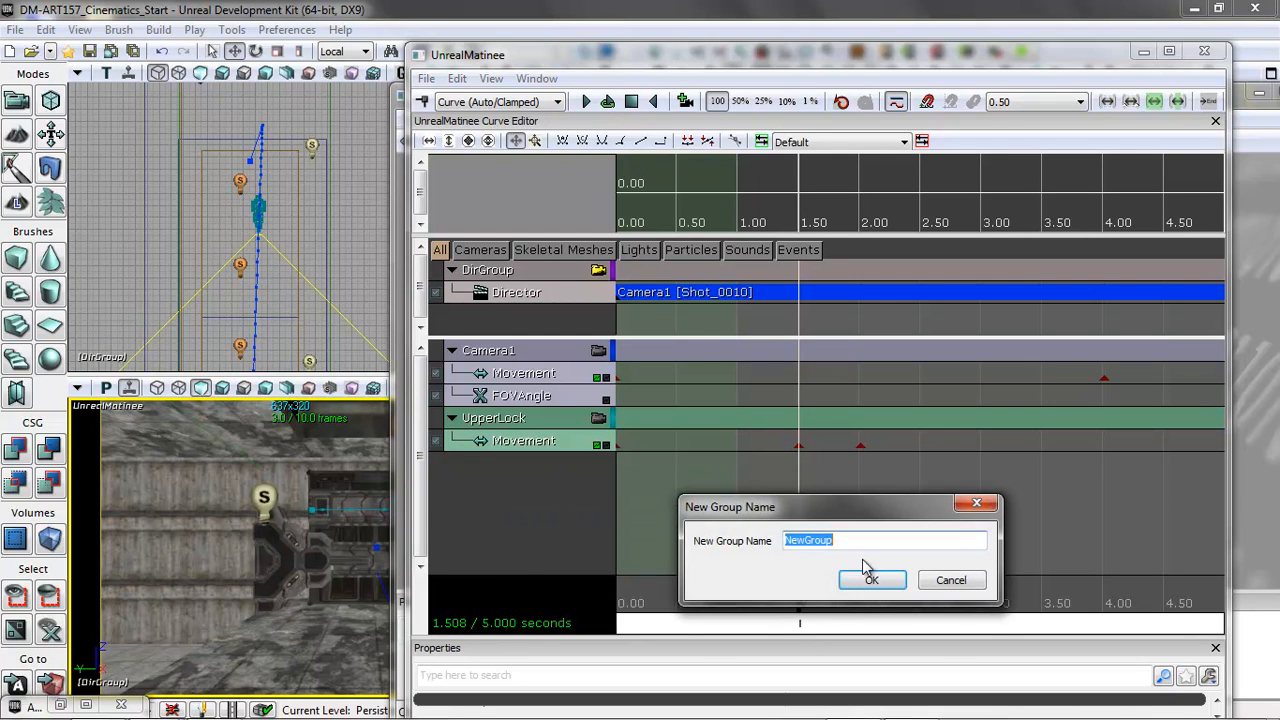
{"action": "left_click", "coordinate": [951, 581]}
Step: Select the lower lock mesh on the door and add an empty group for it named LowerLock
{"action": "left_click", "coordinate": [267, 553]}
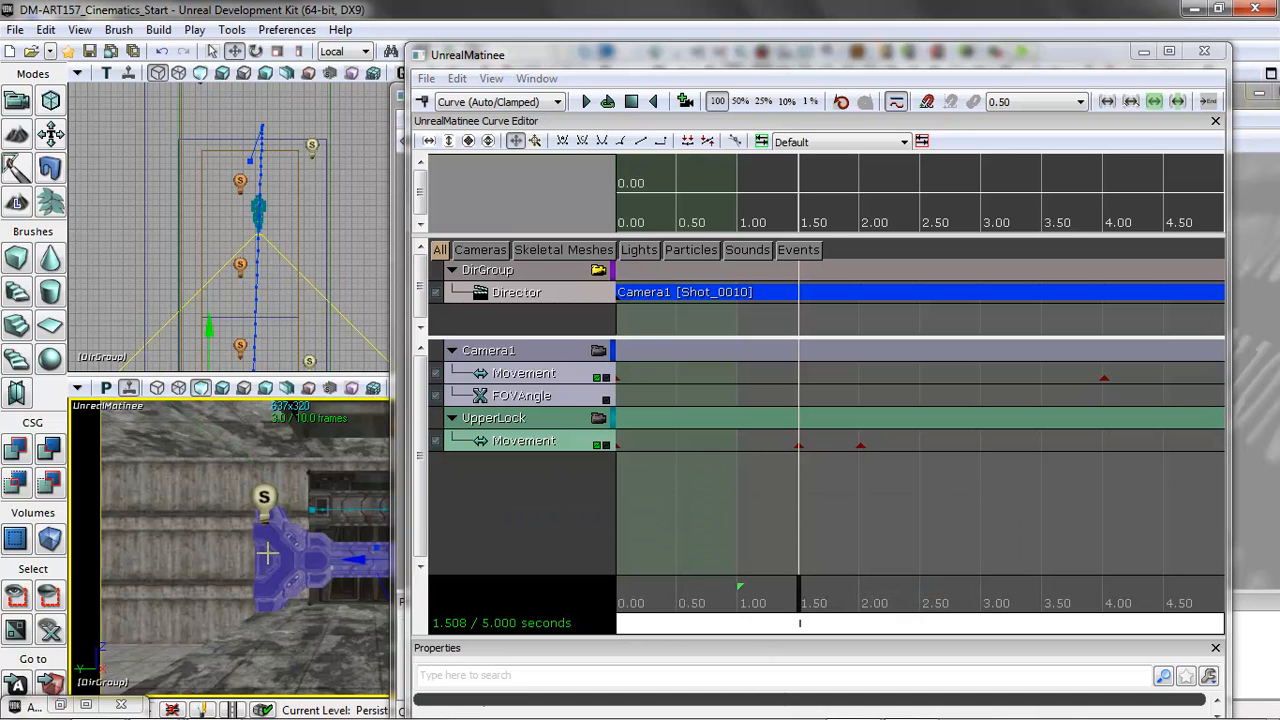
{"action": "right_click", "coordinate": [527, 495]}
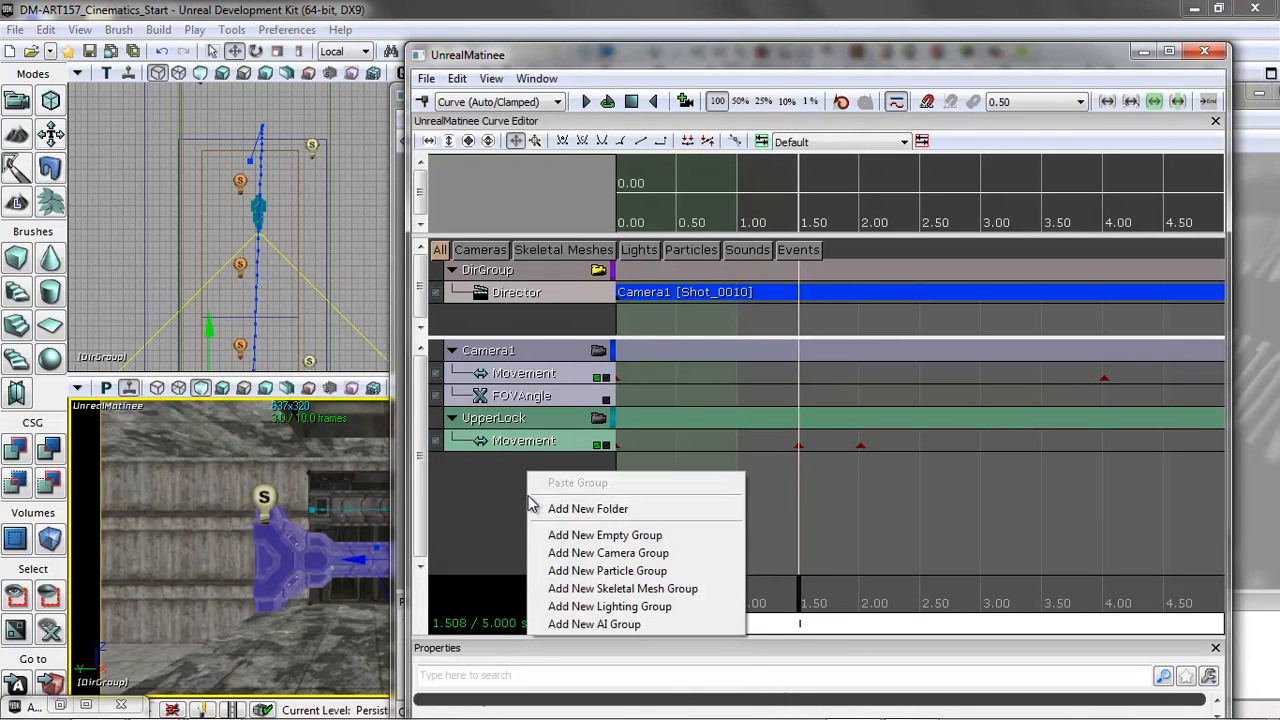
{"action": "left_click", "coordinate": [574, 533]}
{"action": "type", "text": "LowerLock"}
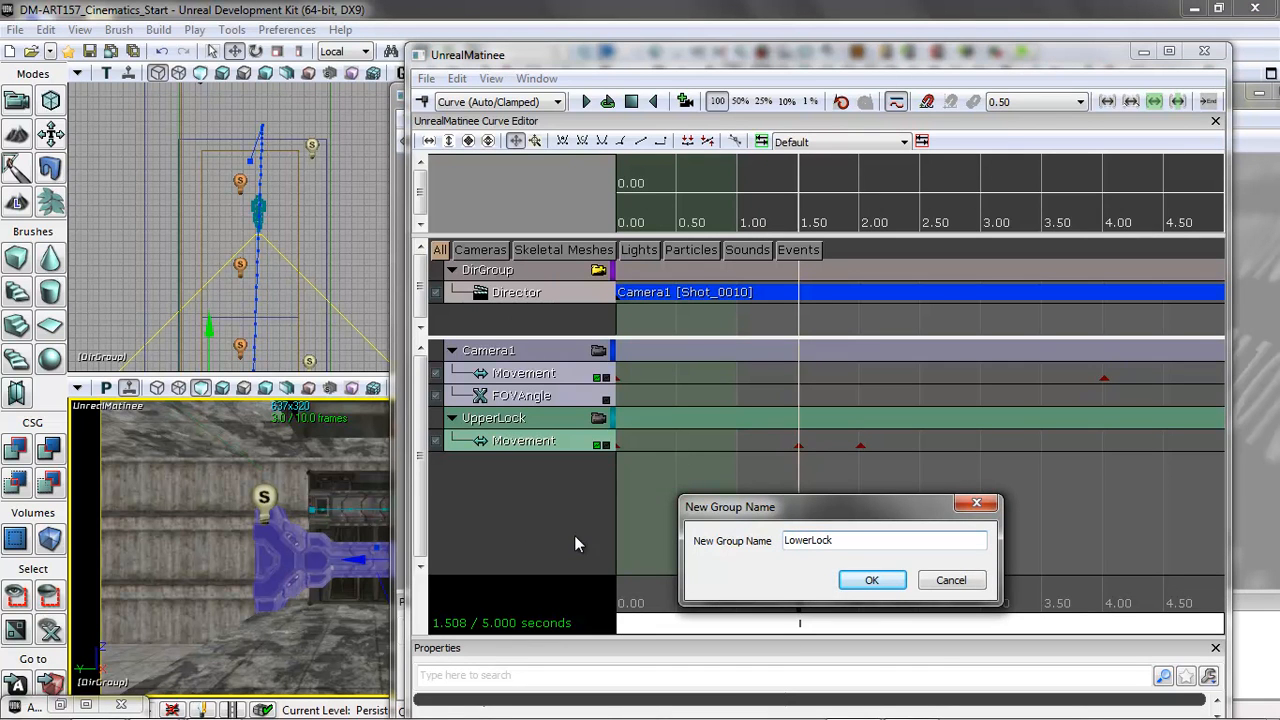
{"action": "left_click", "coordinate": [866, 581]}
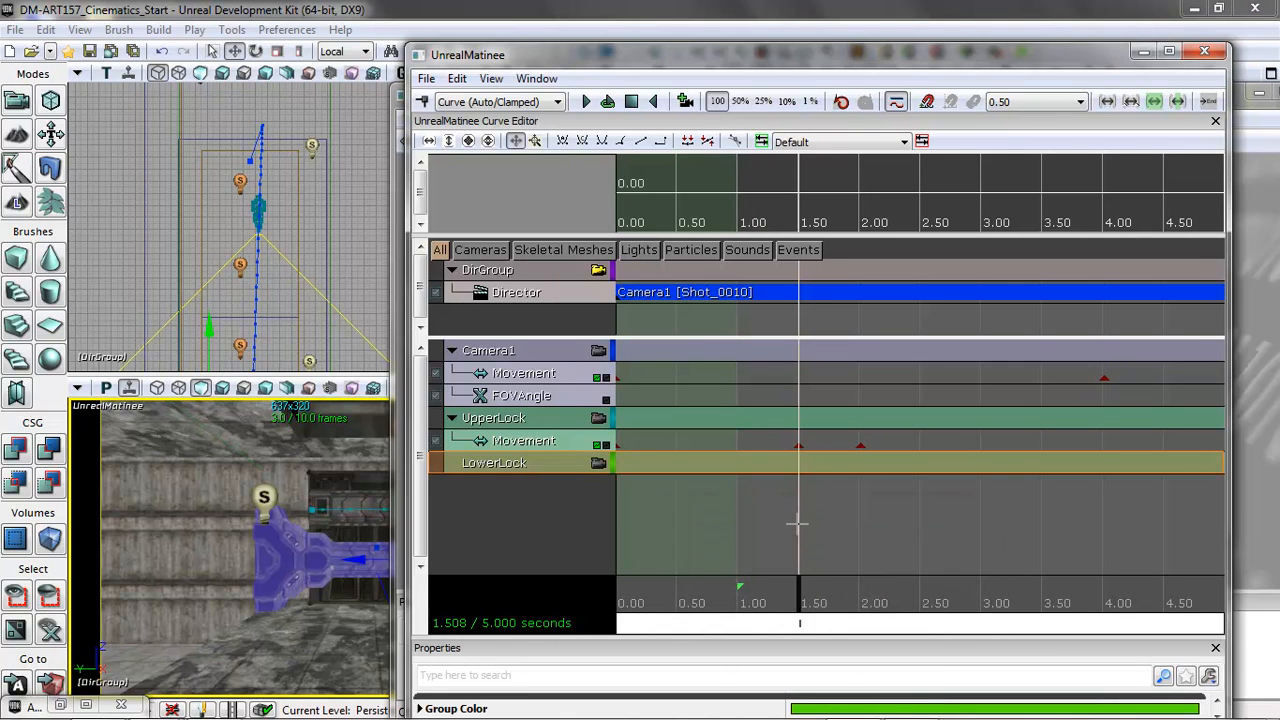
{"action": "left_click", "coordinate": [423, 101]}
{"action": "left_click", "coordinate": [833, 407]}
Step: Add a Movement track to the LowerLock group and key its closed position at about 1.51 seconds
{"action": "right_click", "coordinate": [533, 466]}
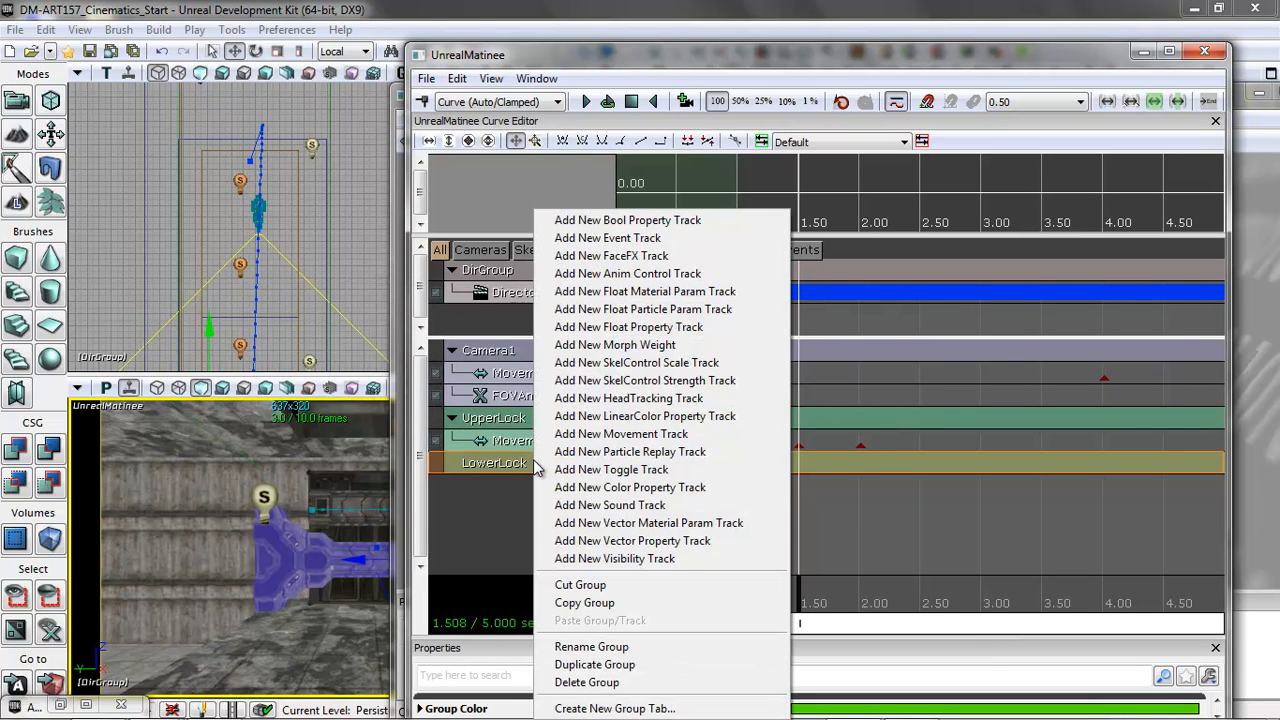
{"action": "left_click", "coordinate": [615, 434]}
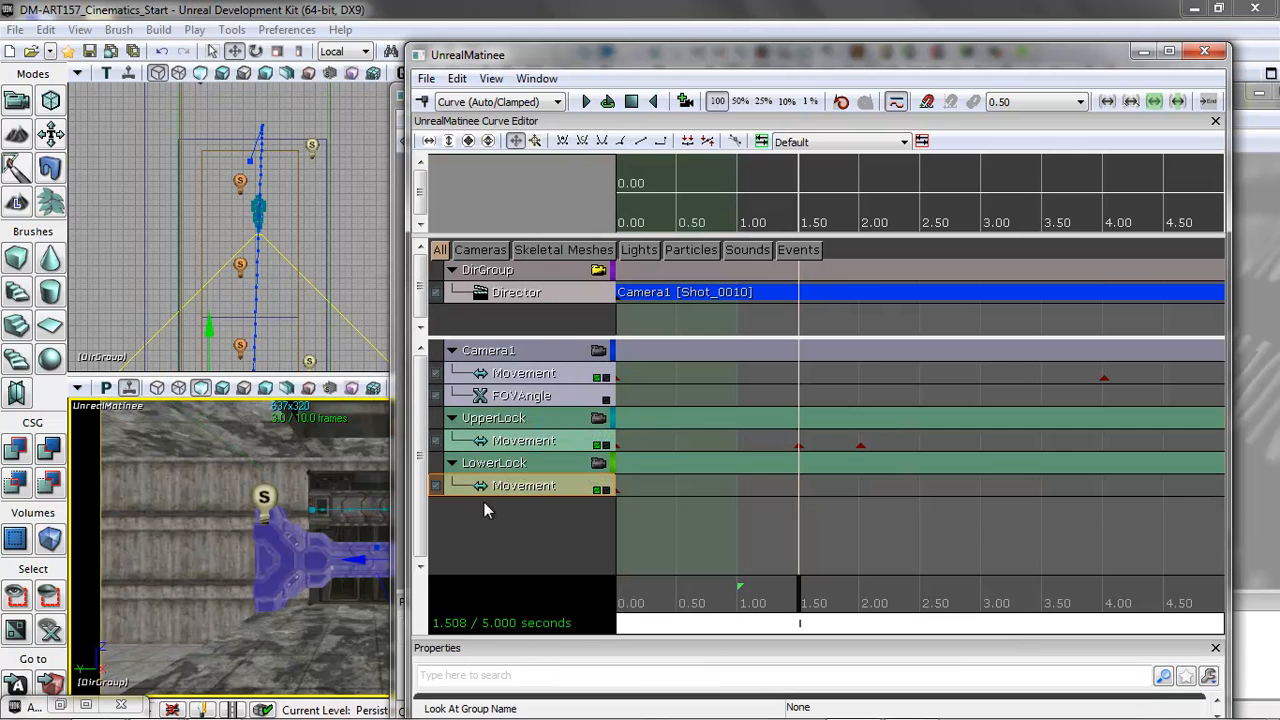
{"action": "left_click", "coordinate": [423, 101]}
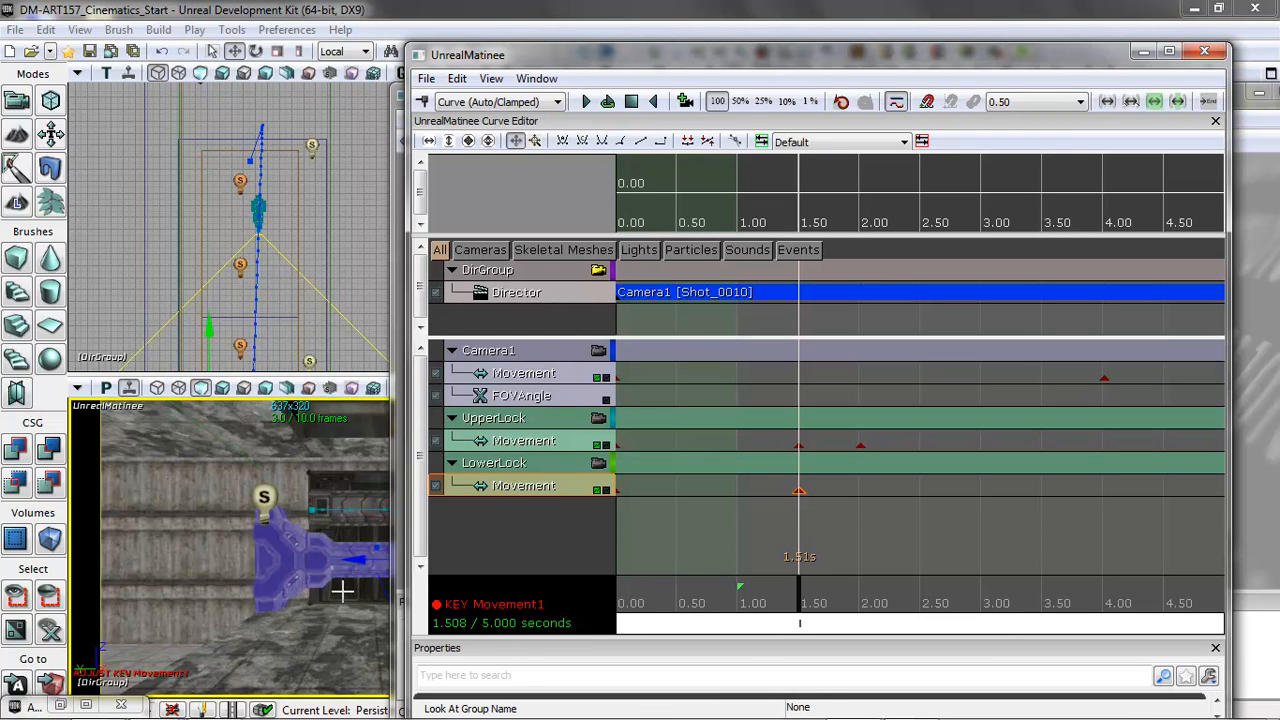
Step: At UpperLock's 2.02-second key, slide the lower lock off the door in the opposite direction and key it on LowerLock's Movement track
{"action": "left_click", "coordinate": [860, 444]}
{"action": "key", "text": "Return"}
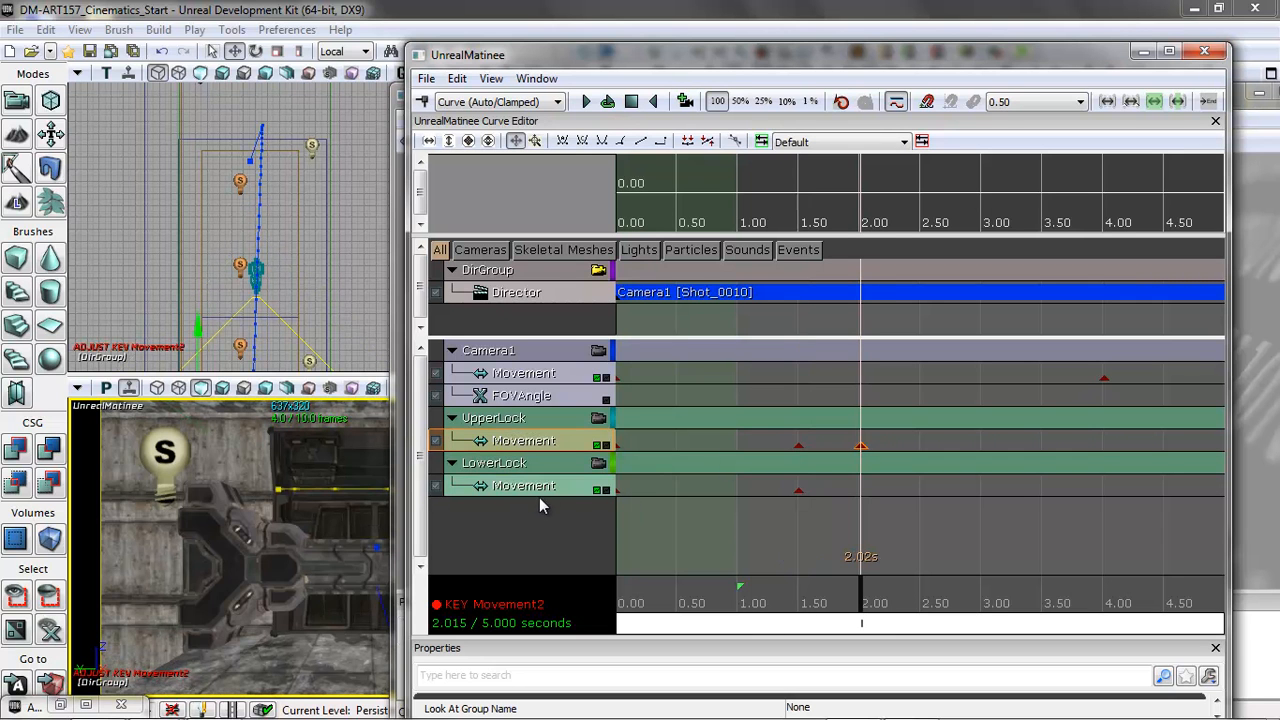
{"action": "left_click", "coordinate": [545, 488]}
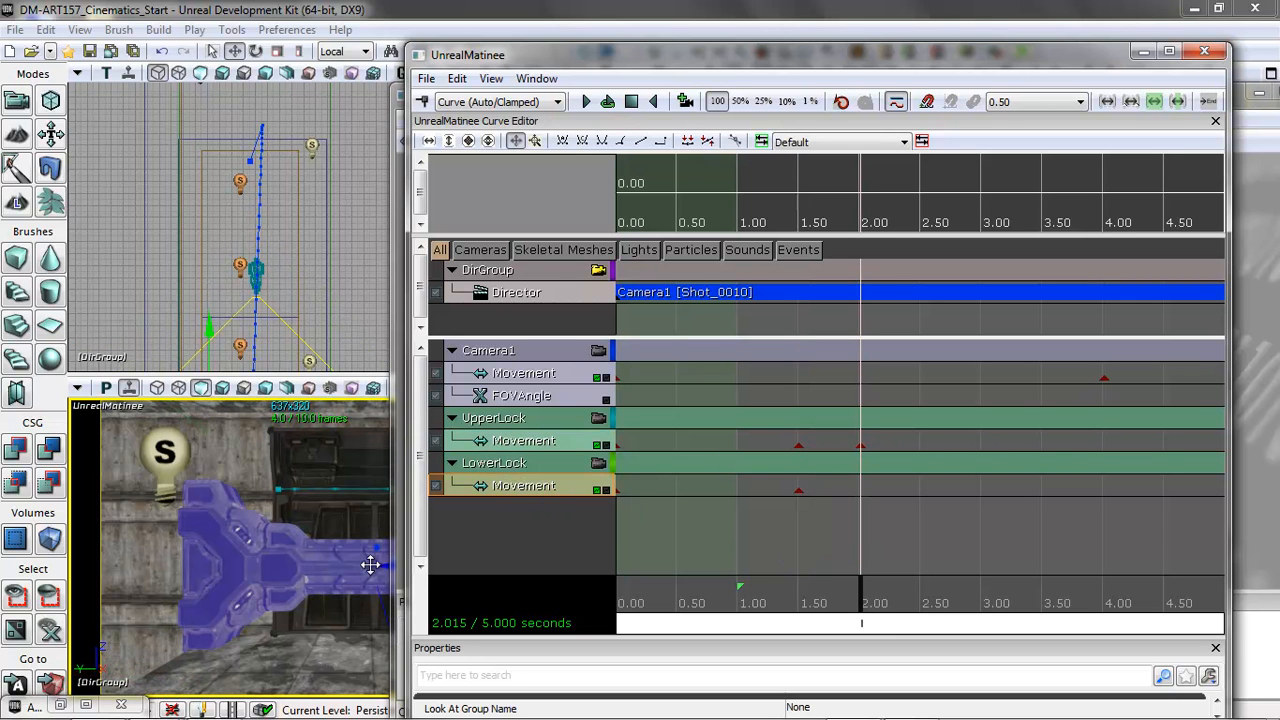
{"action": "left_click_drag", "start_coordinate": [382, 565], "coordinate": [224, 567]}
{"action": "left_click", "coordinate": [422, 101]}
{"action": "left_click_drag", "start_coordinate": [358, 640], "coordinate": [188, 496]}
{"action": "right_click", "coordinate": [260, 640]}
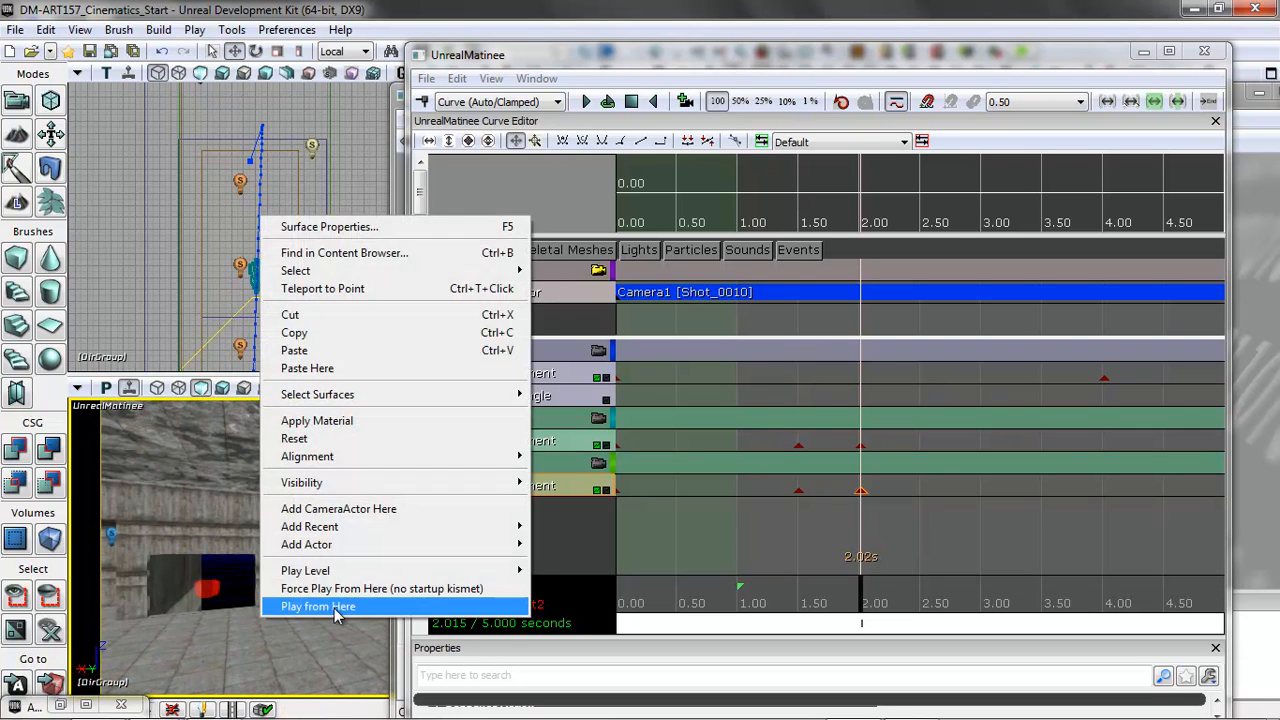
{"action": "left_click", "coordinate": [334, 608]}
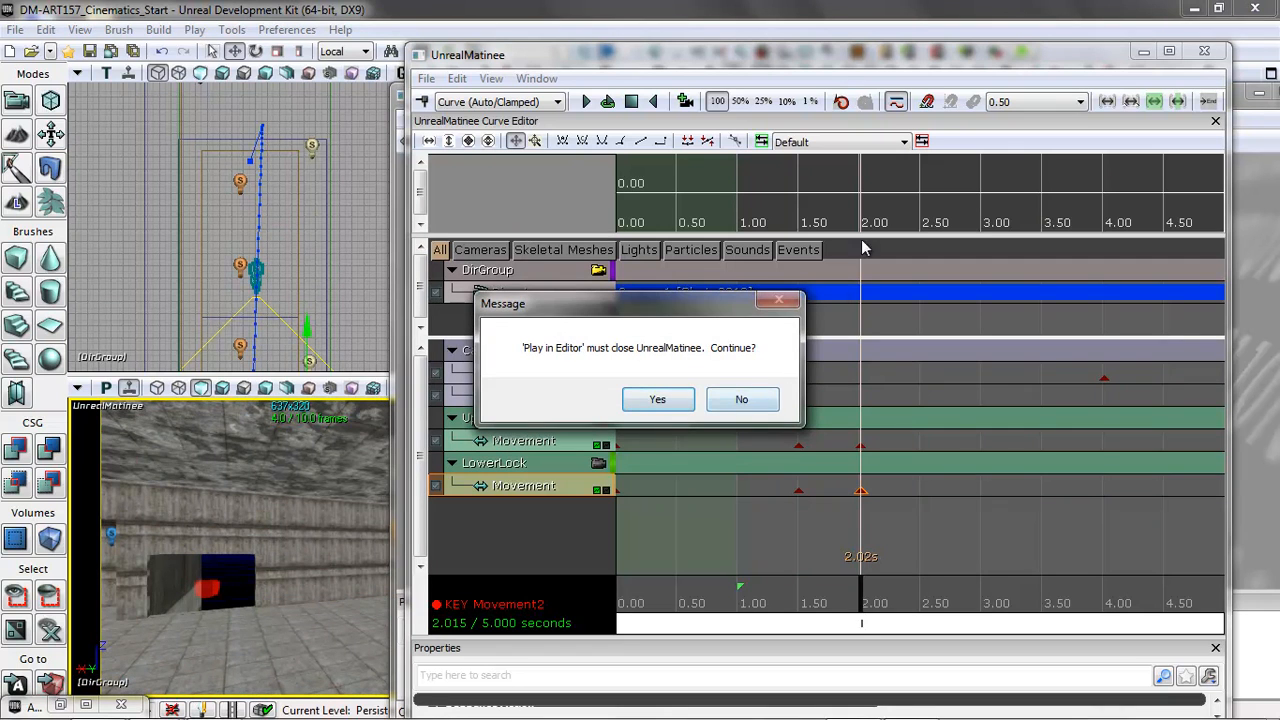
{"action": "left_click", "coordinate": [743, 399]}
Step: Close Matinee and play the level from the room's floor, restarting once from another spot, to test the lock animation
{"action": "left_click", "coordinate": [1204, 50]}
{"action": "right_click", "coordinate": [302, 604]}
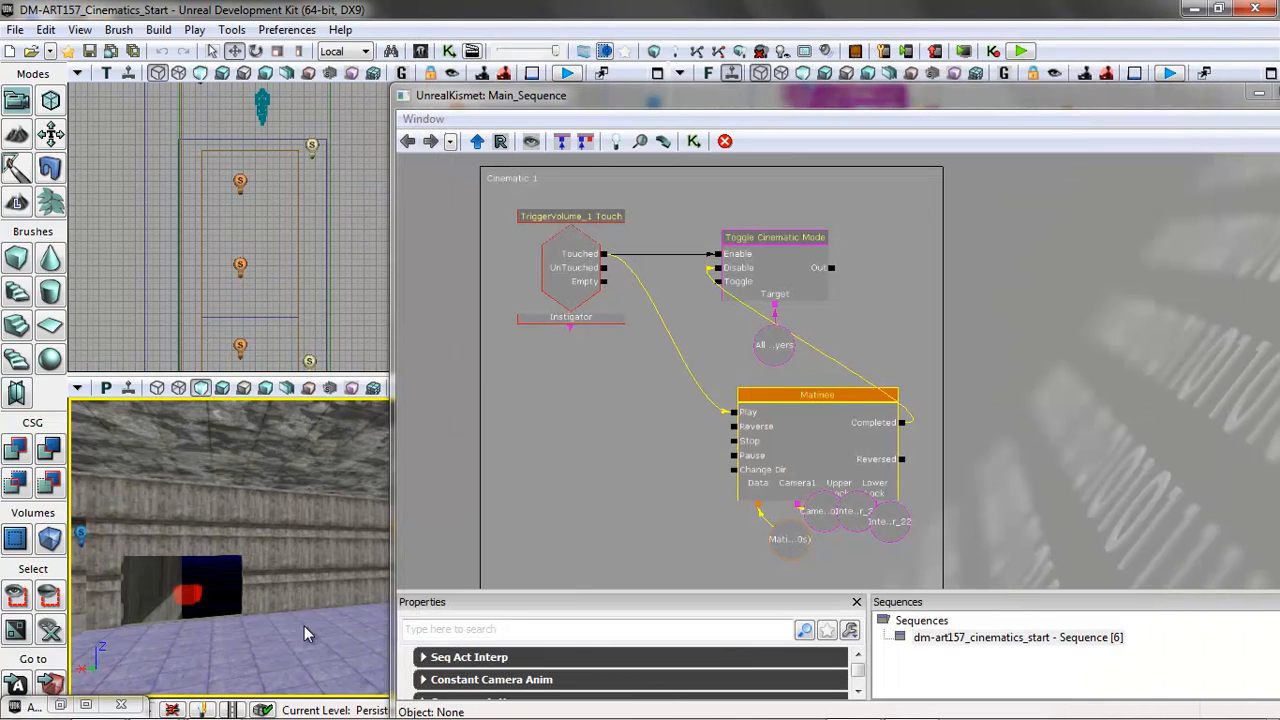
{"action": "left_click", "coordinate": [369, 593]}
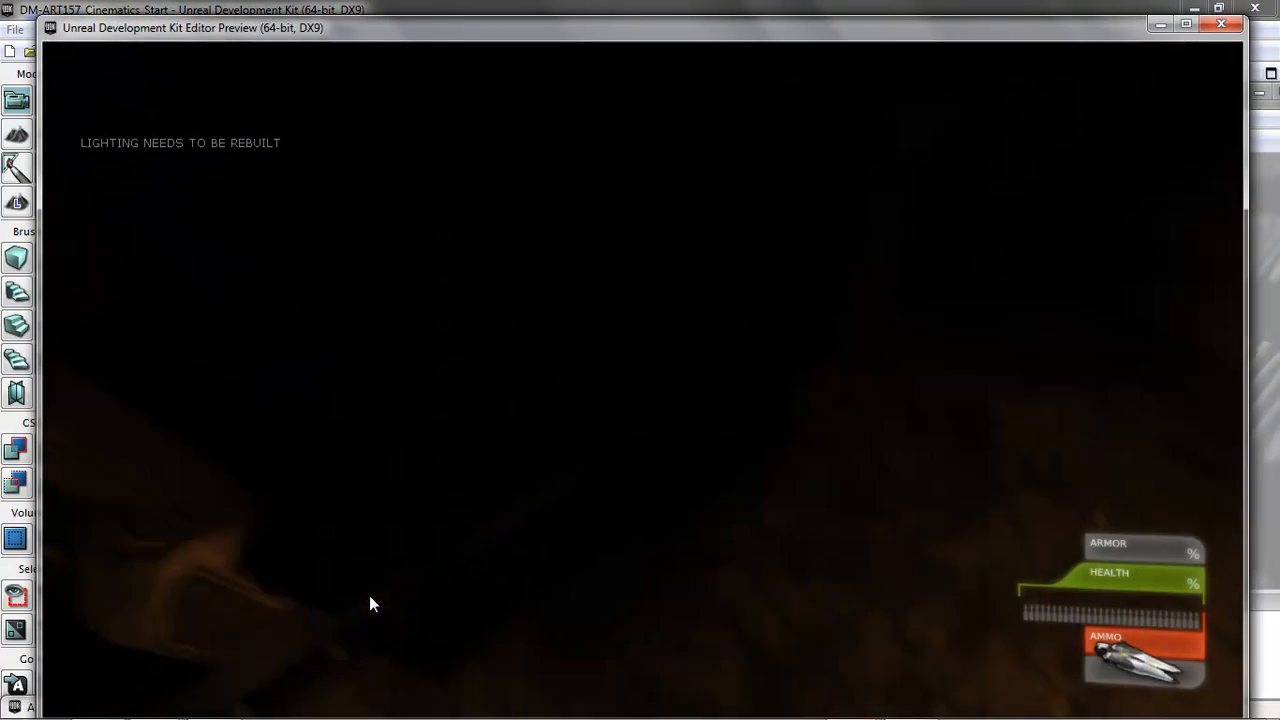
{"action": "key", "text": "Escape"}
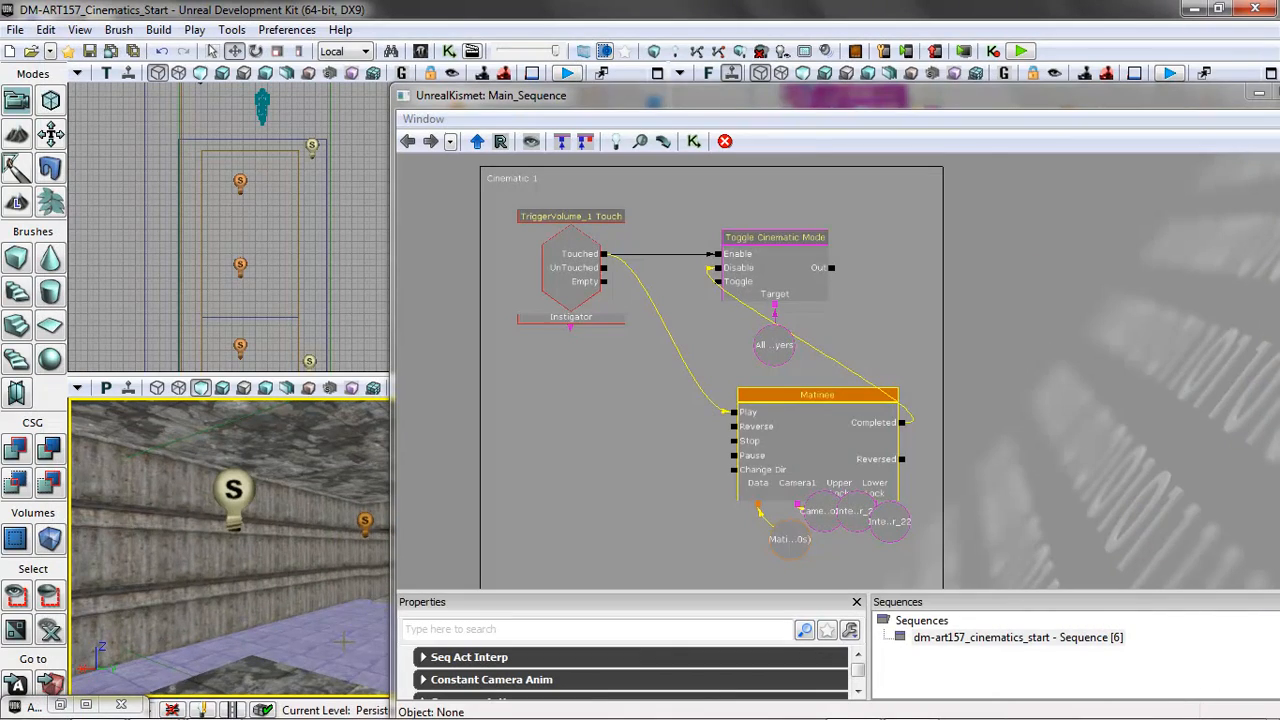
{"action": "right_click", "coordinate": [343, 641]}
{"action": "left_click", "coordinate": [395, 606]}
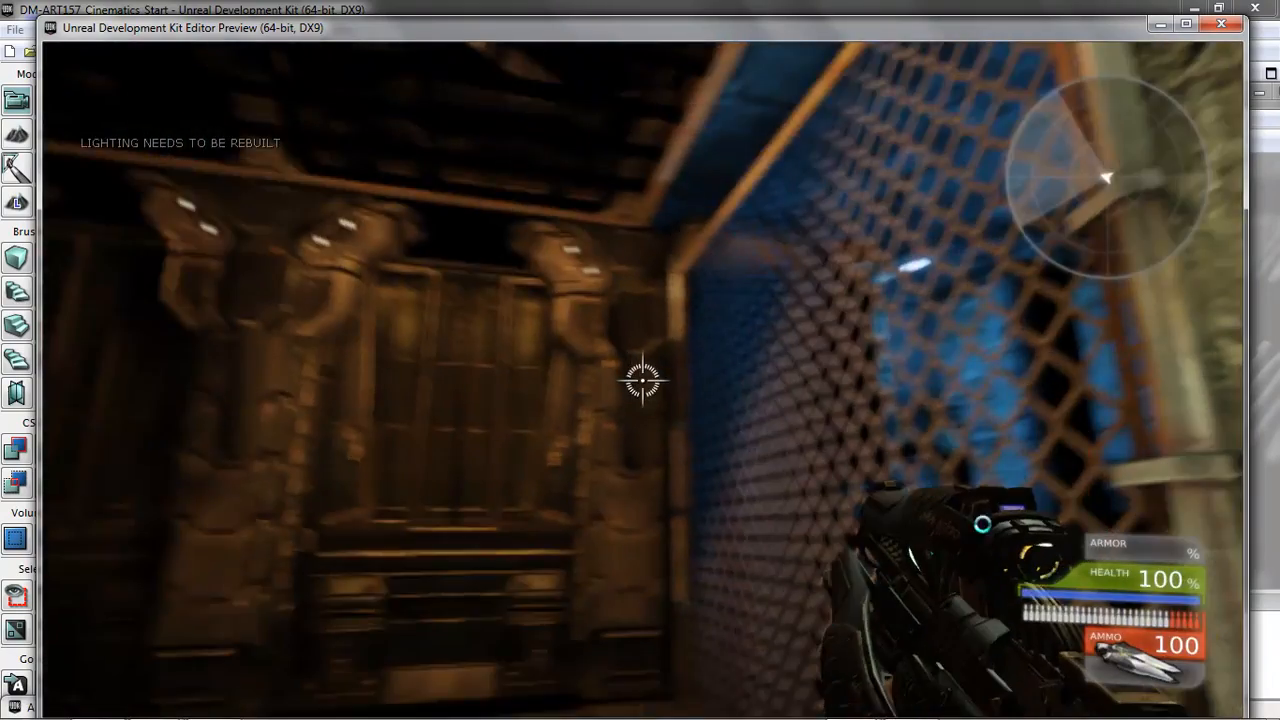
{"action": "key", "text": "Escape"}
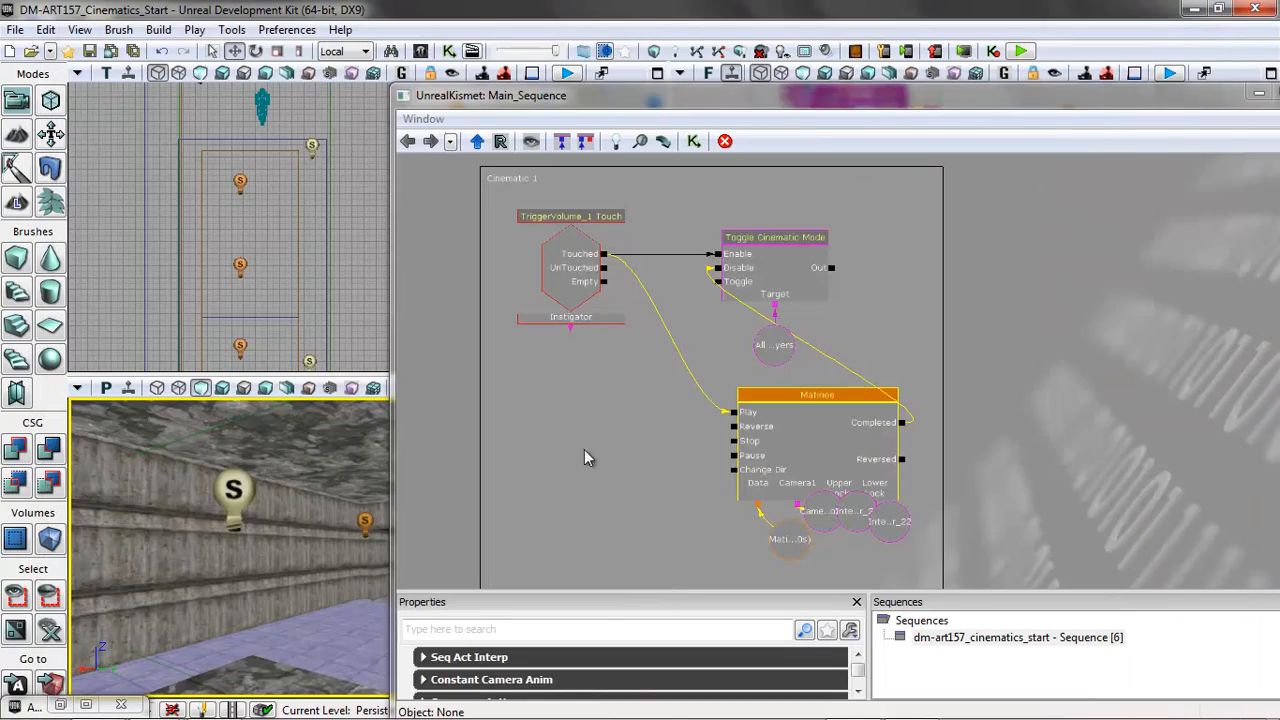
Step: Reopen the Matinee from Kismet and resize and reposition its window so the top and perspective viewports are uncovered
{"action": "left_click_drag", "start_coordinate": [642, 107], "coordinate": [750, 113]}
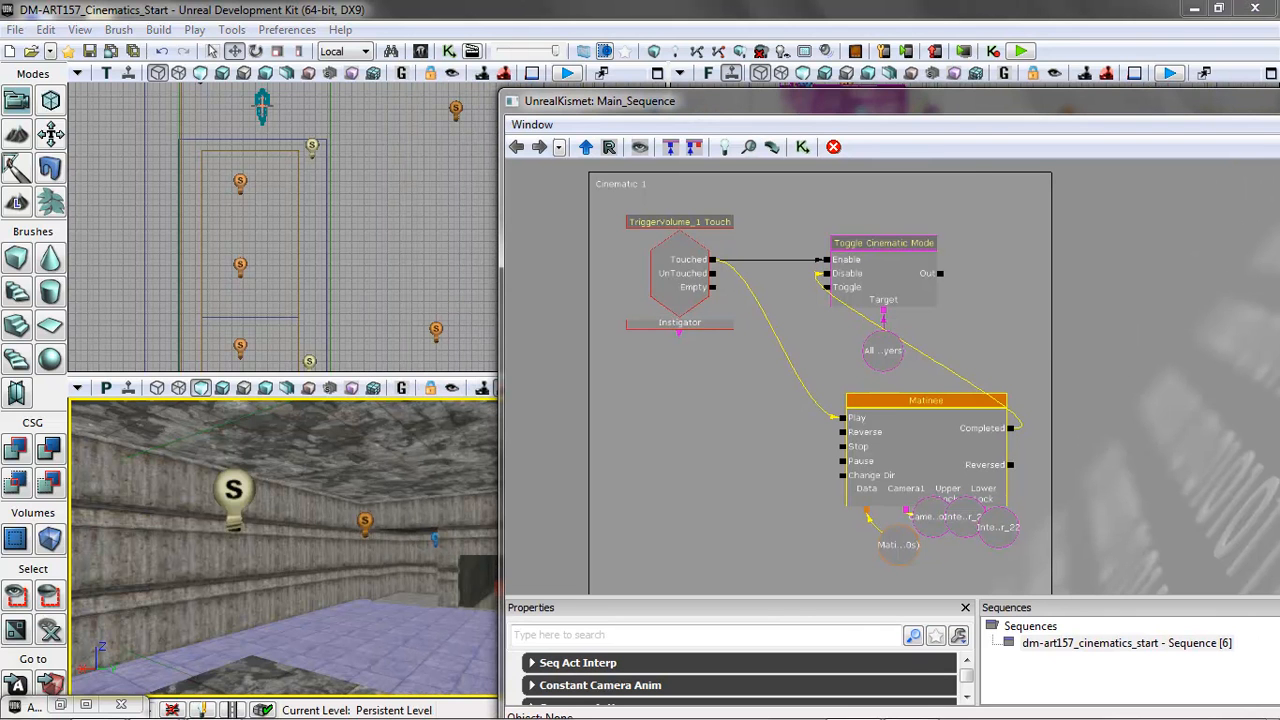
{"action": "left_click_drag", "start_coordinate": [386, 251], "coordinate": [350, 195]}
{"action": "left_click_drag", "start_coordinate": [858, 101], "coordinate": [628, 95]}
{"action": "double_click", "coordinate": [712, 428]}
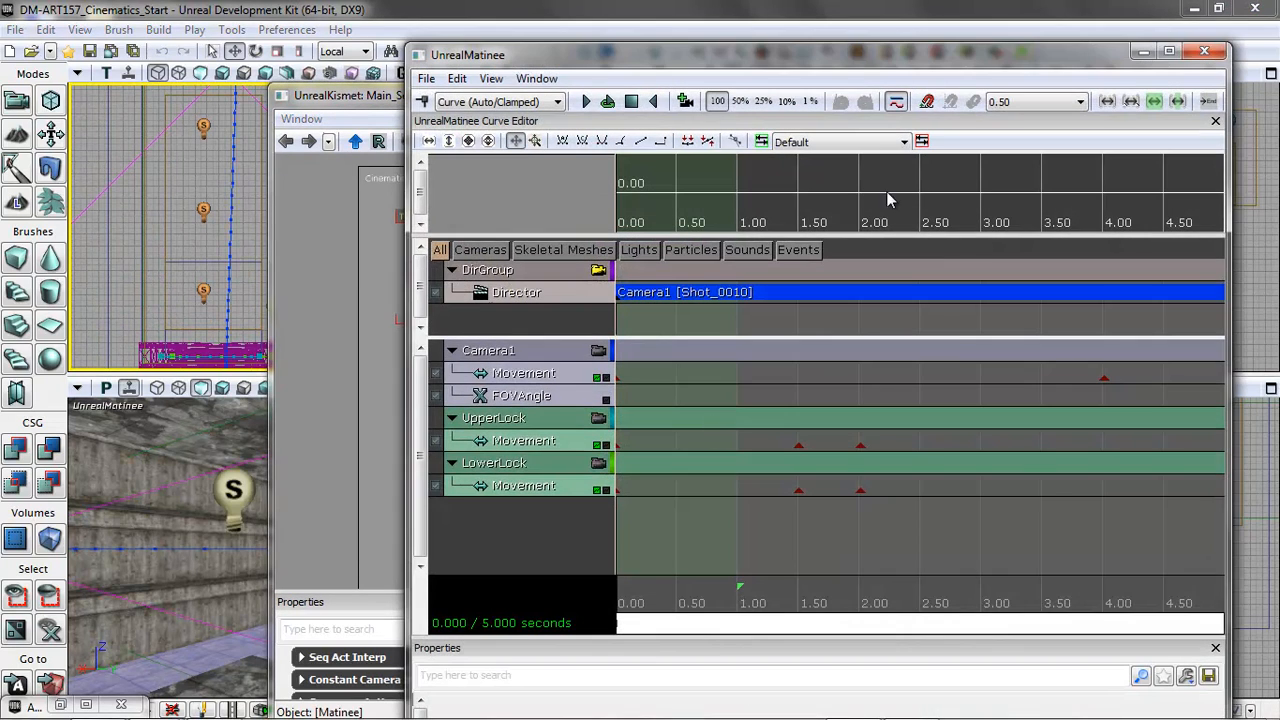
{"action": "left_click_drag", "start_coordinate": [197, 574], "coordinate": [84, 540]}
{"action": "right_click_drag", "start_coordinate": [84, 540], "coordinate": [66, 392]}
{"action": "left_click_drag", "start_coordinate": [1238, 584], "coordinate": [1074, 568]}
{"action": "left_click_drag", "start_coordinate": [698, 54], "coordinate": [759, 90]}
{"action": "left_click", "coordinate": [1206, 95]}
{"action": "left_click", "coordinate": [1206, 95]}
{"action": "left_click_drag", "start_coordinate": [879, 72], "coordinate": [1000, 60]}
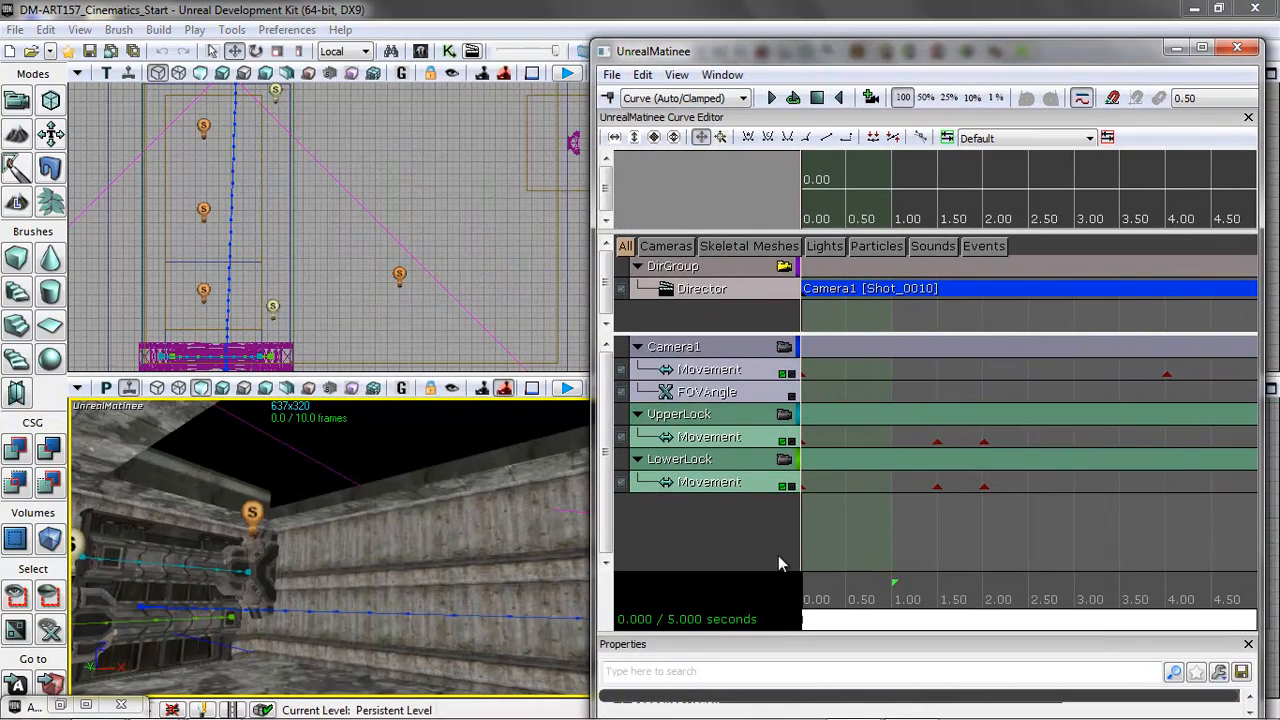
Step: With the Matinee time near 2 seconds, select the outer door mesh and add an empty group named Door for it
{"action": "left_click_drag", "start_coordinate": [799, 597], "coordinate": [981, 597]}
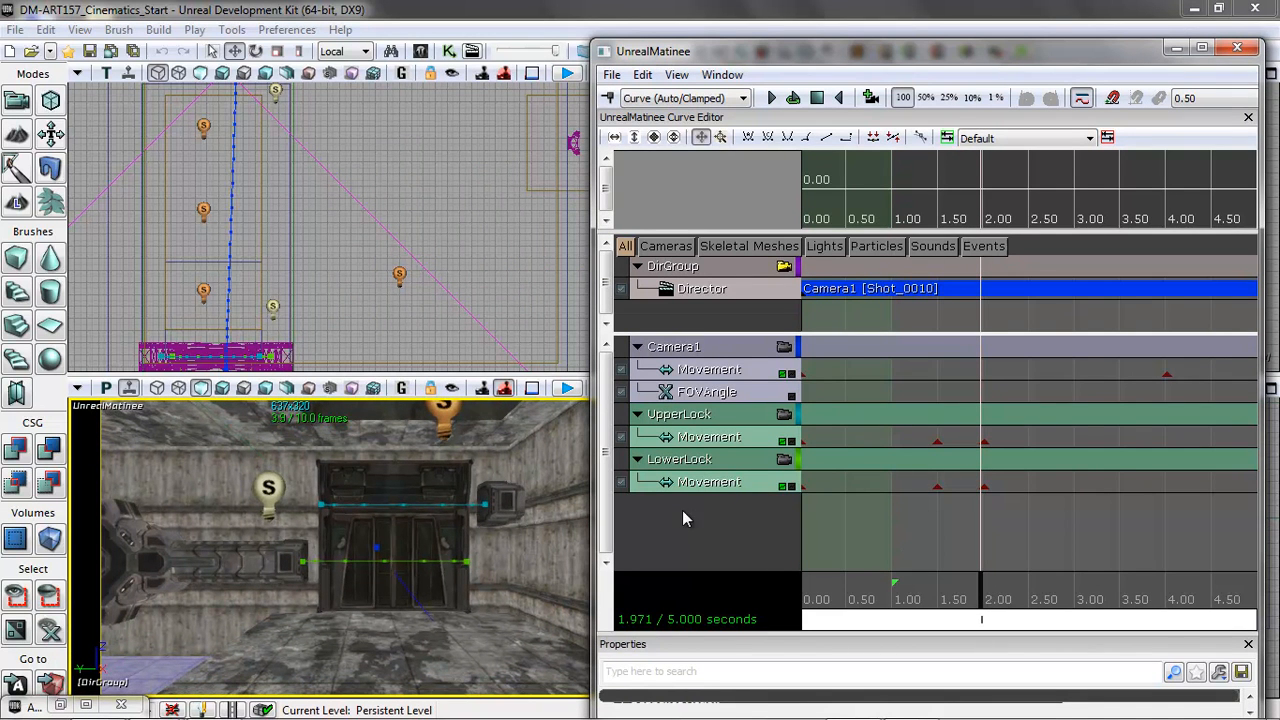
{"action": "left_click", "coordinate": [434, 525]}
{"action": "left_click", "coordinate": [428, 525]}
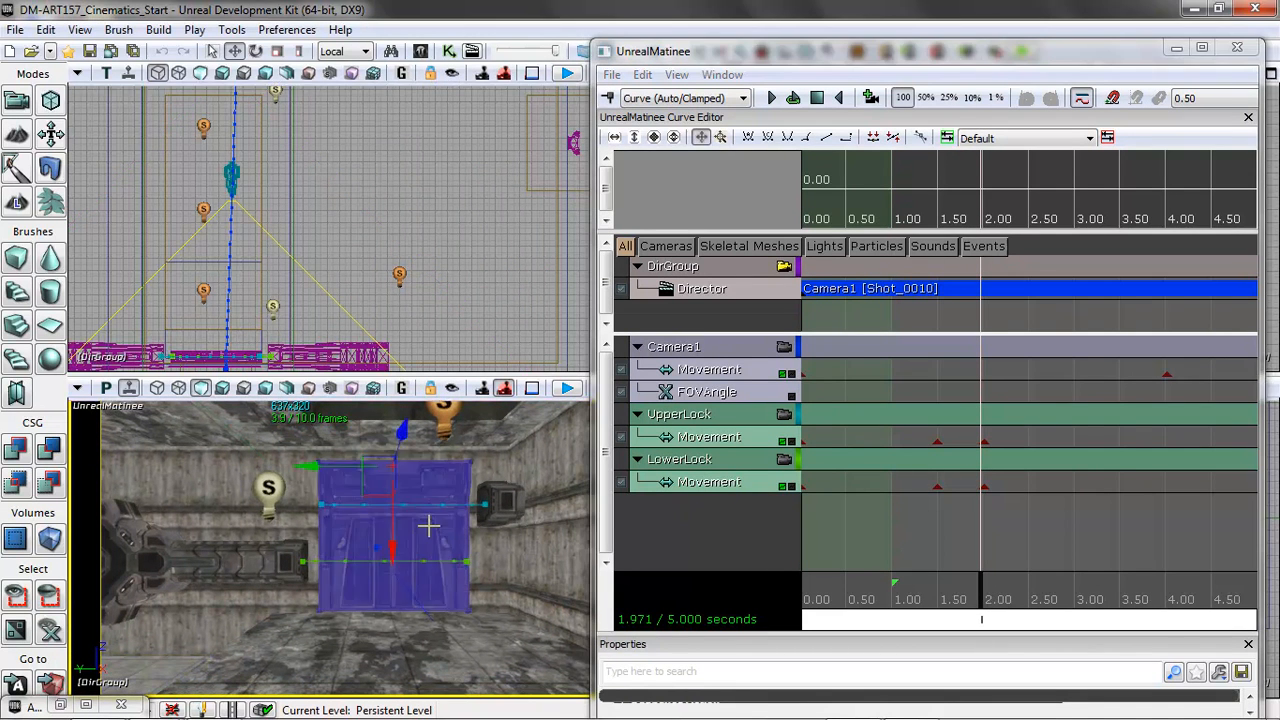
{"action": "right_click", "coordinate": [688, 500]}
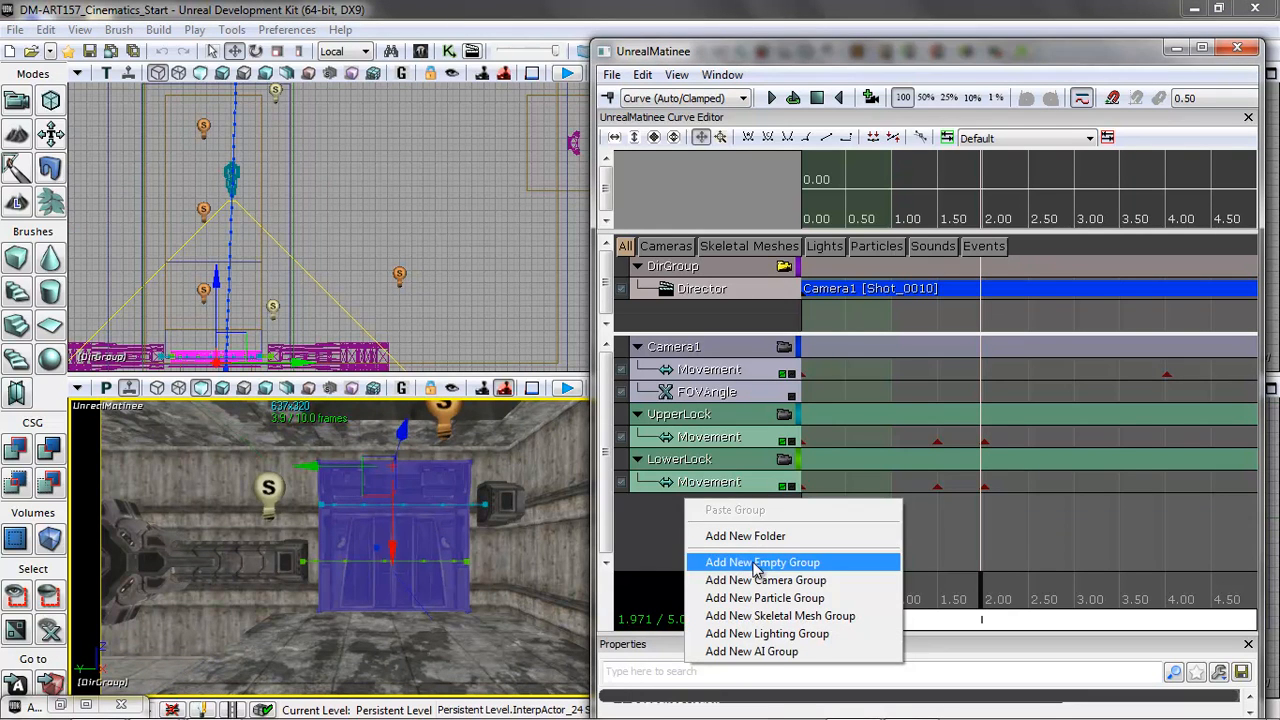
{"action": "left_click", "coordinate": [760, 563]}
{"action": "type", "text": "Doo"}
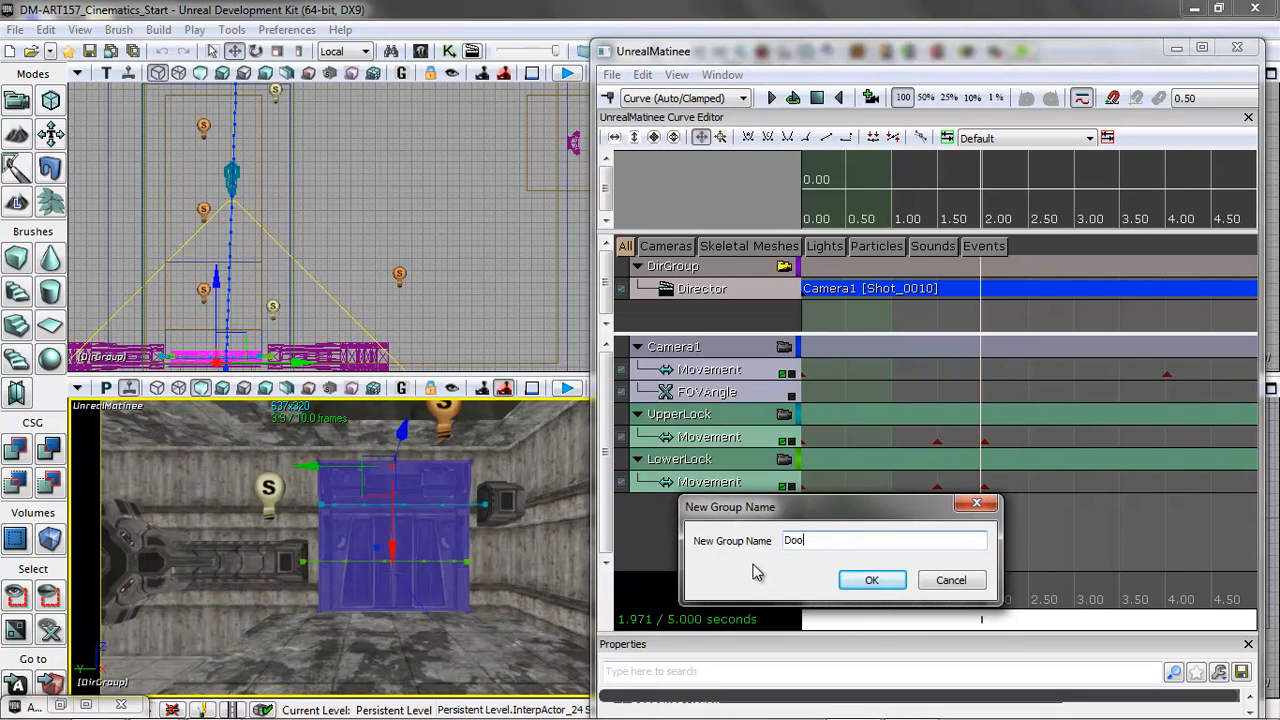
{"action": "type", "text": "r"}
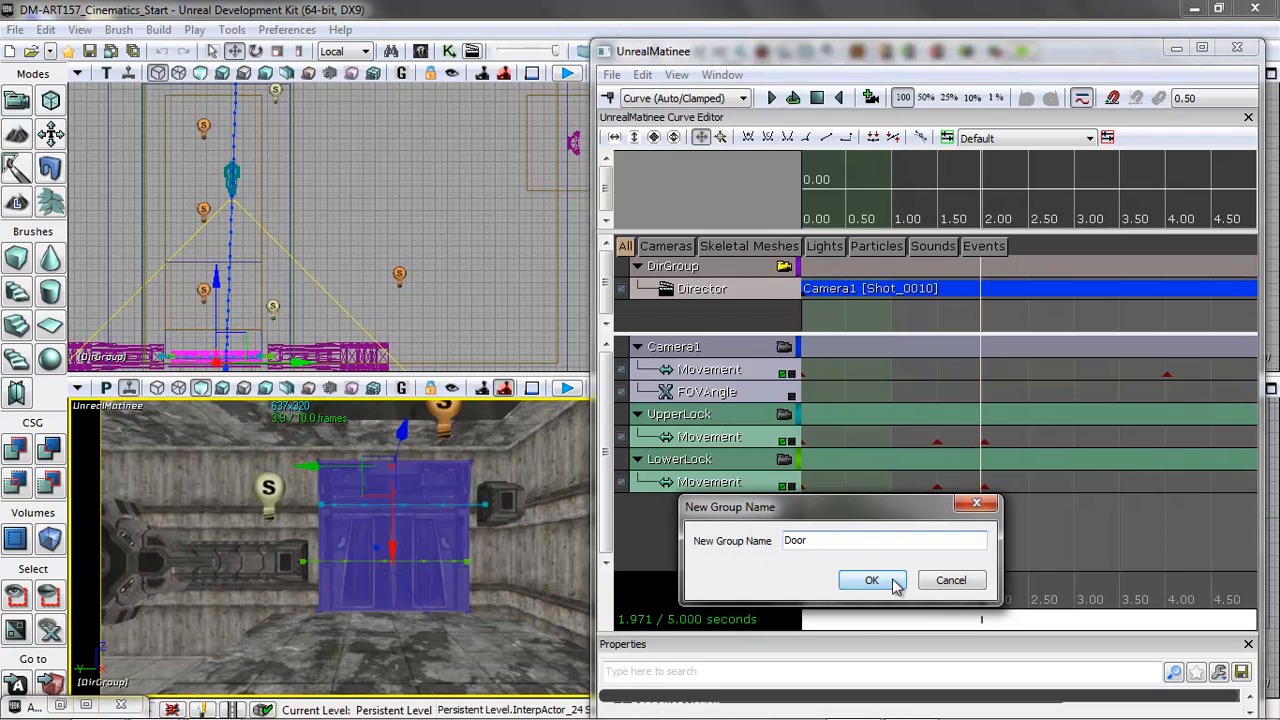
{"action": "left_click", "coordinate": [892, 582]}
Step: Add a Movement track to the door group and key the door's closed position at about 2.01 seconds
{"action": "right_click", "coordinate": [718, 503]}
{"action": "left_click", "coordinate": [779, 434]}
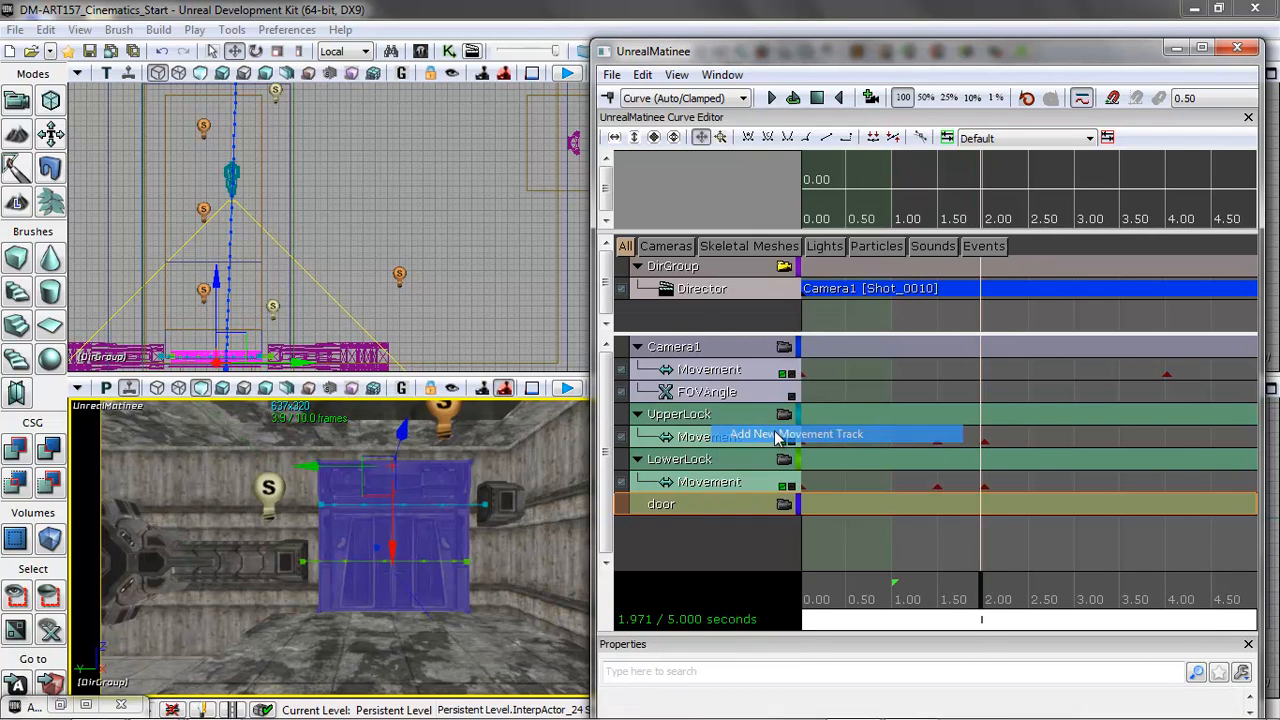
{"action": "left_click_drag", "start_coordinate": [980, 593], "coordinate": [986, 593]}
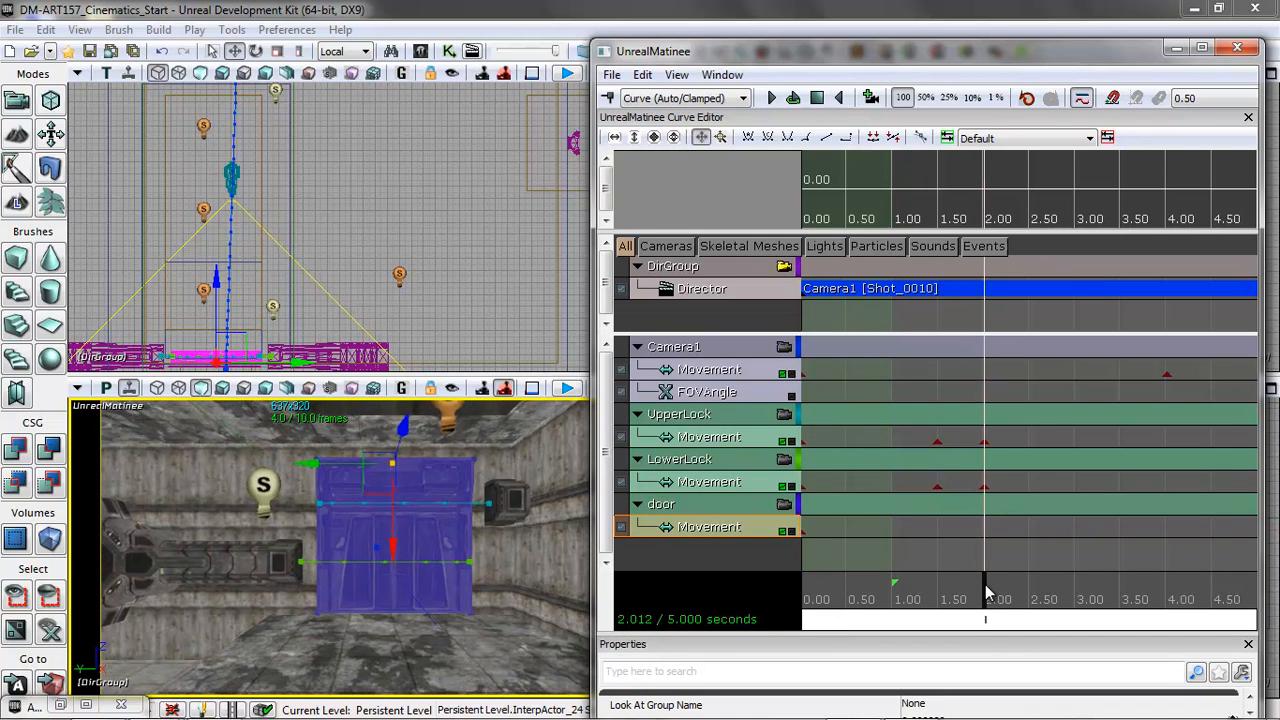
{"action": "left_click", "coordinate": [608, 98]}
Step: At about 2.49 seconds, raise the door clear of the doorway and key it on its Movement track
{"action": "left_click_drag", "start_coordinate": [986, 596], "coordinate": [1029, 596]}
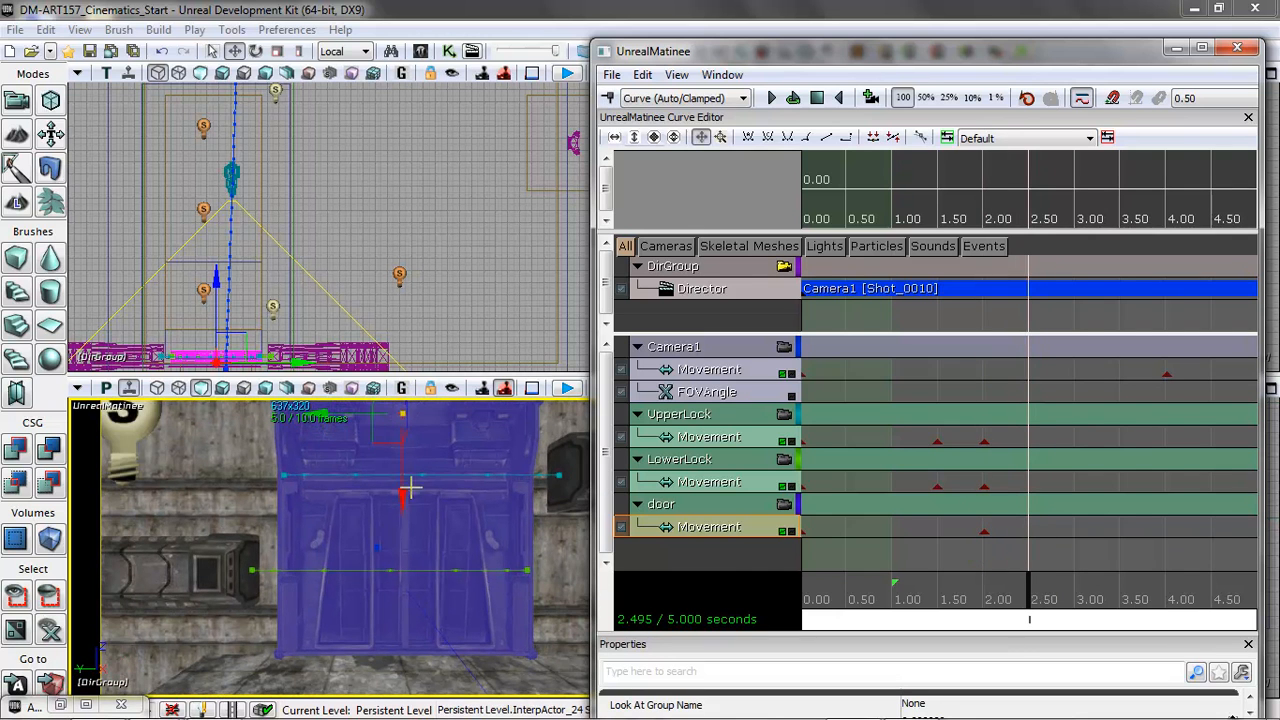
{"action": "left_click_drag", "start_coordinate": [398, 492], "coordinate": [383, 274]}
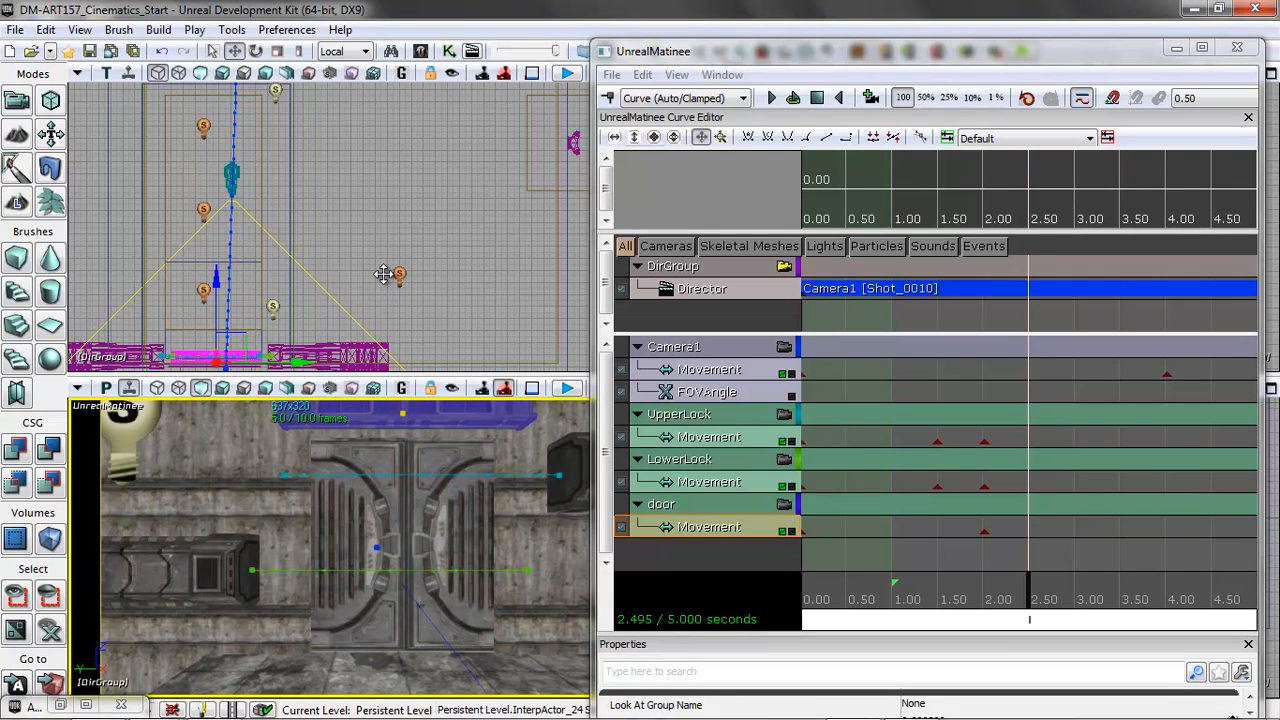
{"action": "left_click", "coordinate": [603, 107]}
{"action": "key", "text": "Return"}
{"action": "mouse_move", "coordinate": [1030, 598]}
{"action": "left_mouse_down"}
{"action": "mouse_move", "coordinate": [1000, 600]}
{"action": "mouse_move", "coordinate": [1031, 599]}
{"action": "left_mouse_up"}
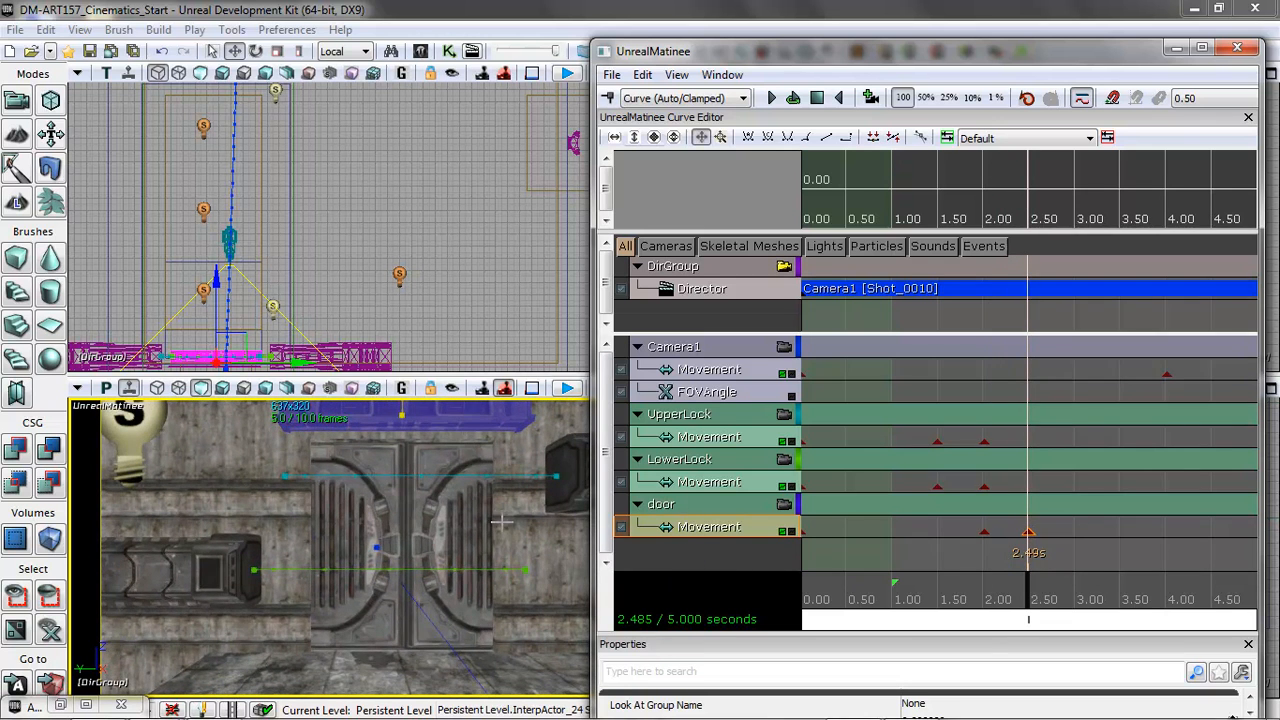
Step: Slide the two inner door panels apart into the frame to leave the passage behind the door open
{"action": "left_click", "coordinate": [420, 534]}
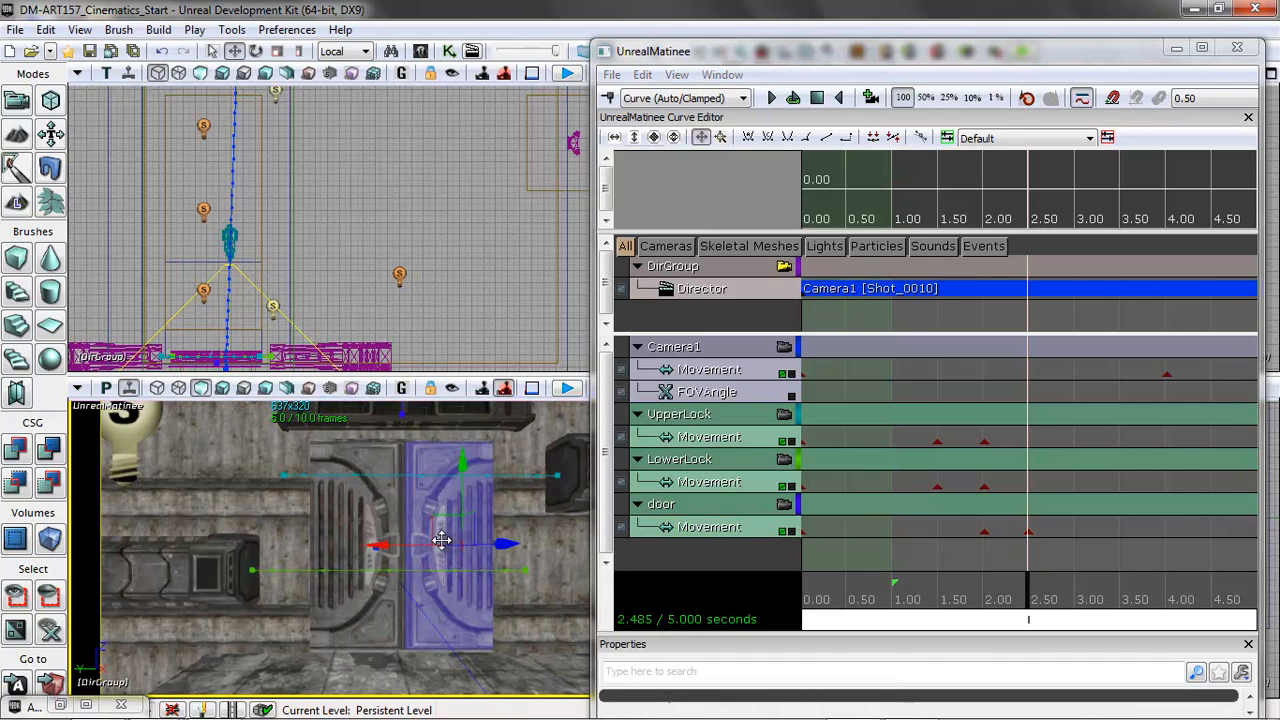
{"action": "left_click_drag", "start_coordinate": [392, 545], "coordinate": [340, 548]}
{"action": "left_click", "coordinate": [384, 540]}
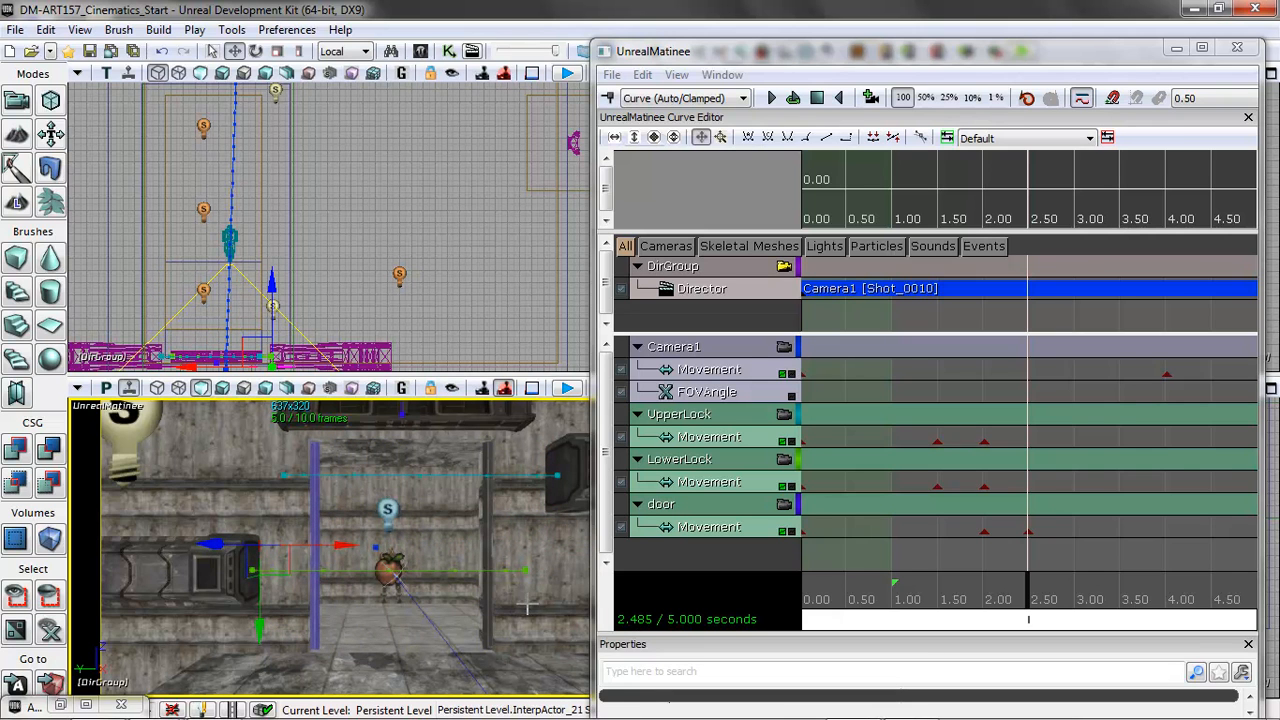
Step: Turn the perspective view toward the room, build the level, and close the Map Check report
{"action": "left_click_drag", "start_coordinate": [414, 600], "coordinate": [228, 436]}
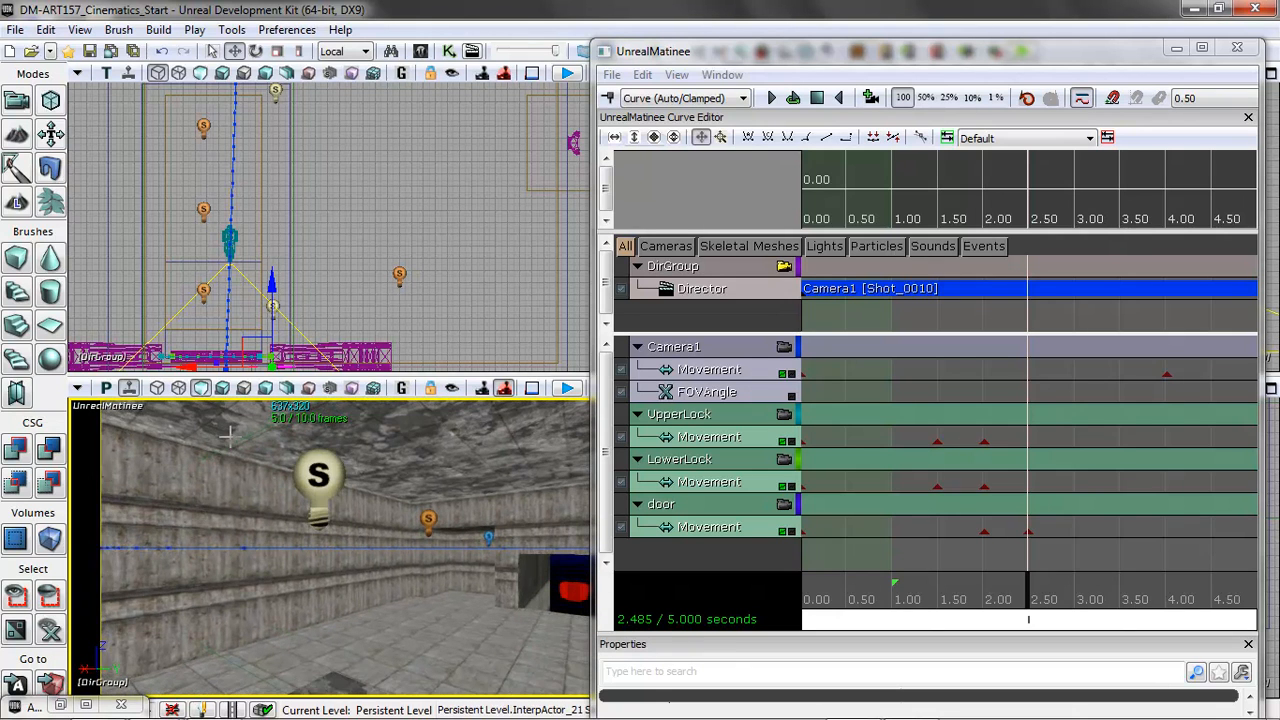
{"action": "left_click", "coordinate": [158, 29]}
{"action": "left_click", "coordinate": [195, 162]}
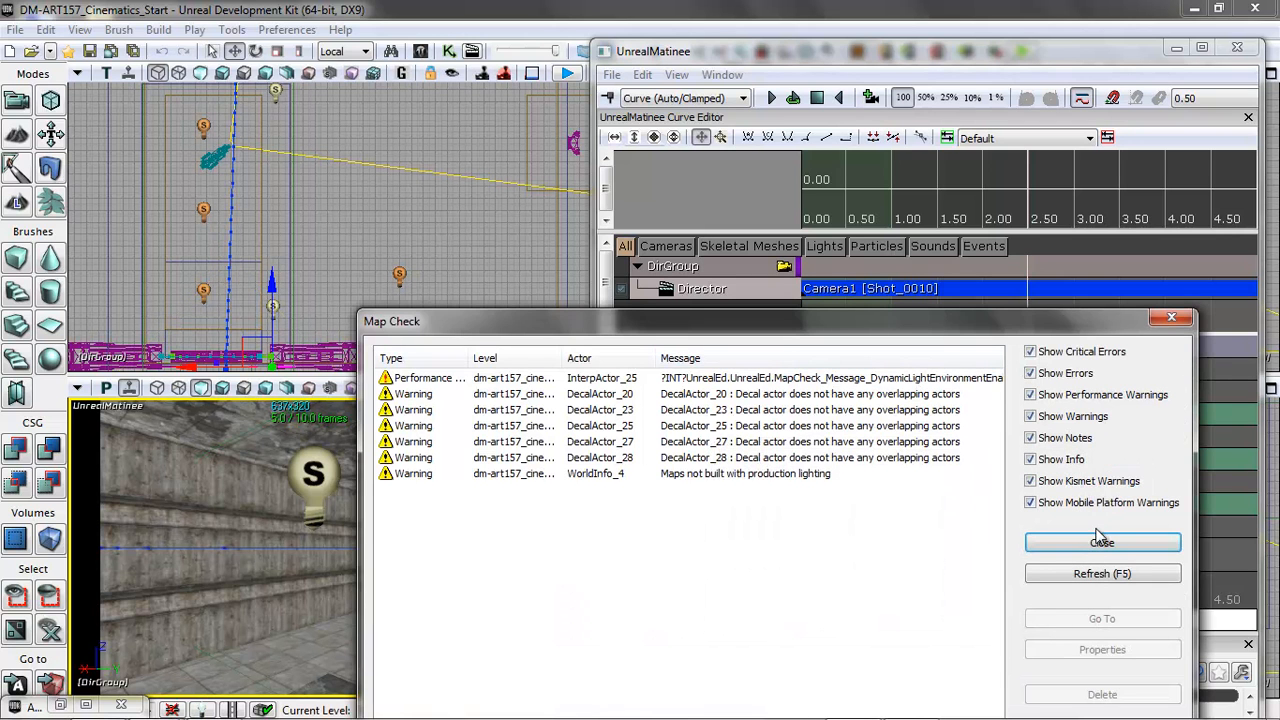
{"action": "left_click", "coordinate": [1100, 542]}
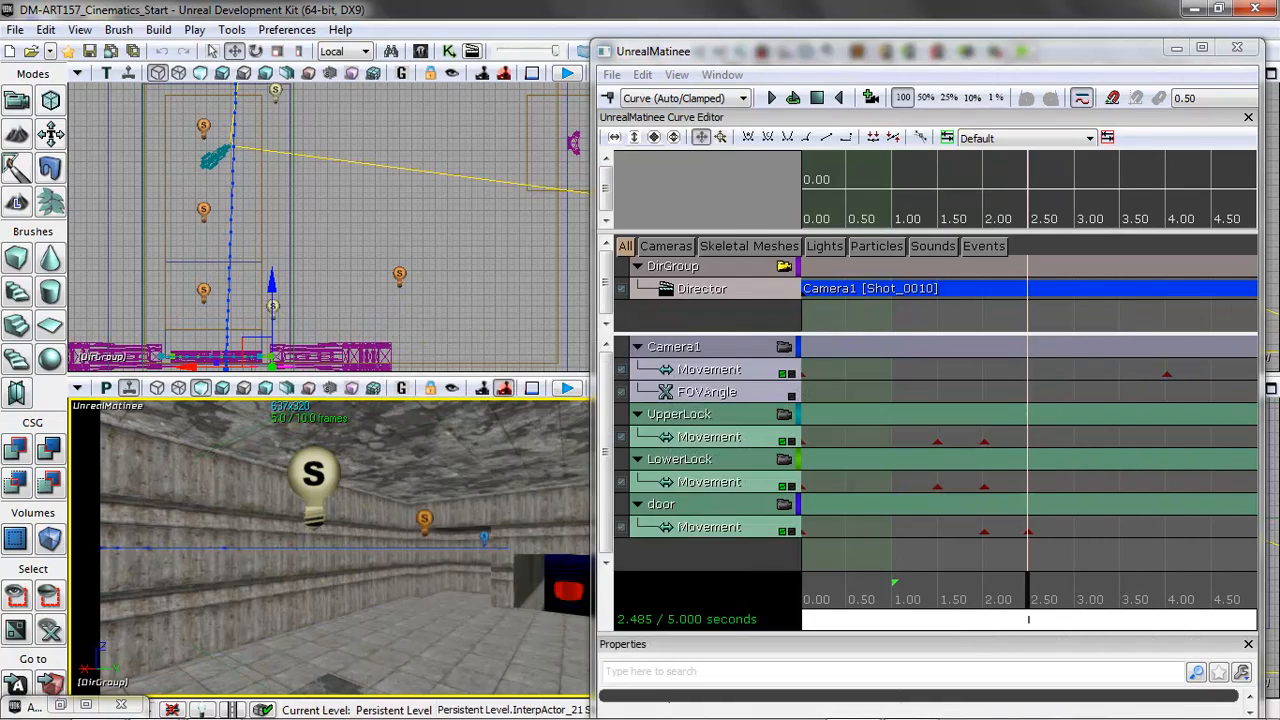
Step: Play the level from the room's floor, letting Matinee close, to test the door opening, and end the preview
{"action": "right_click", "coordinate": [470, 605]}
{"action": "left_click", "coordinate": [509, 598]}
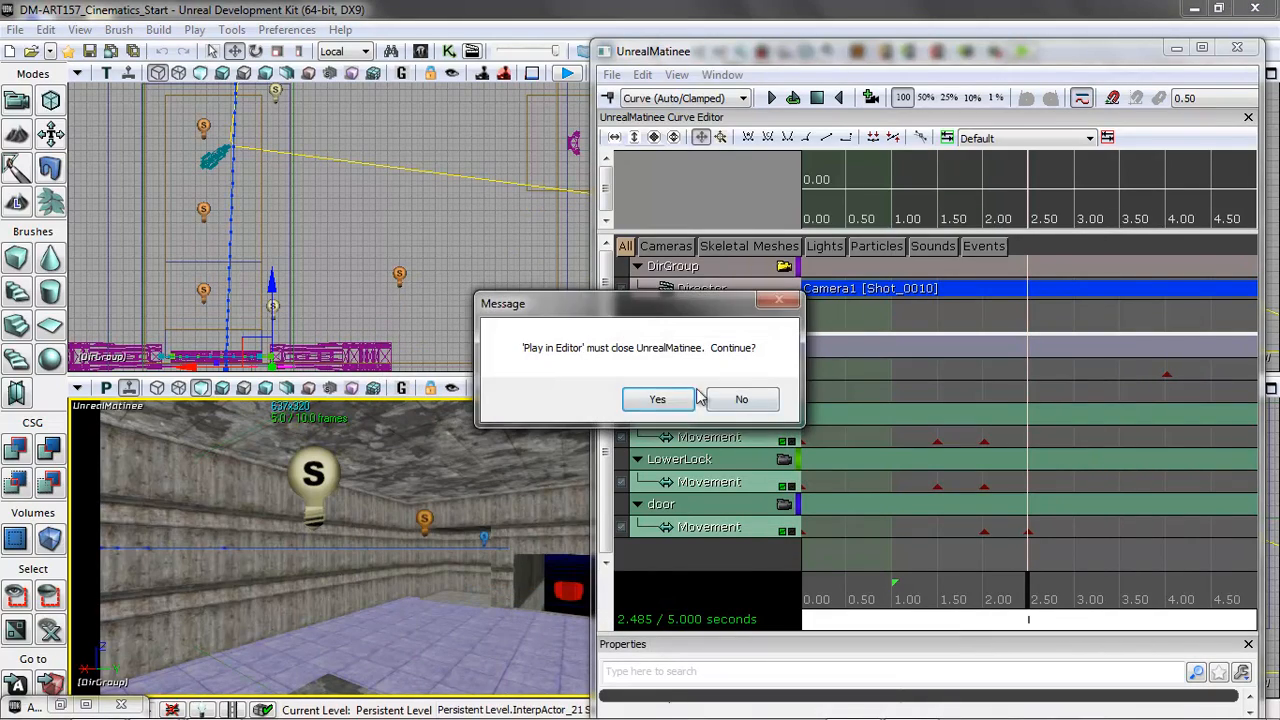
{"action": "left_click", "coordinate": [658, 400]}
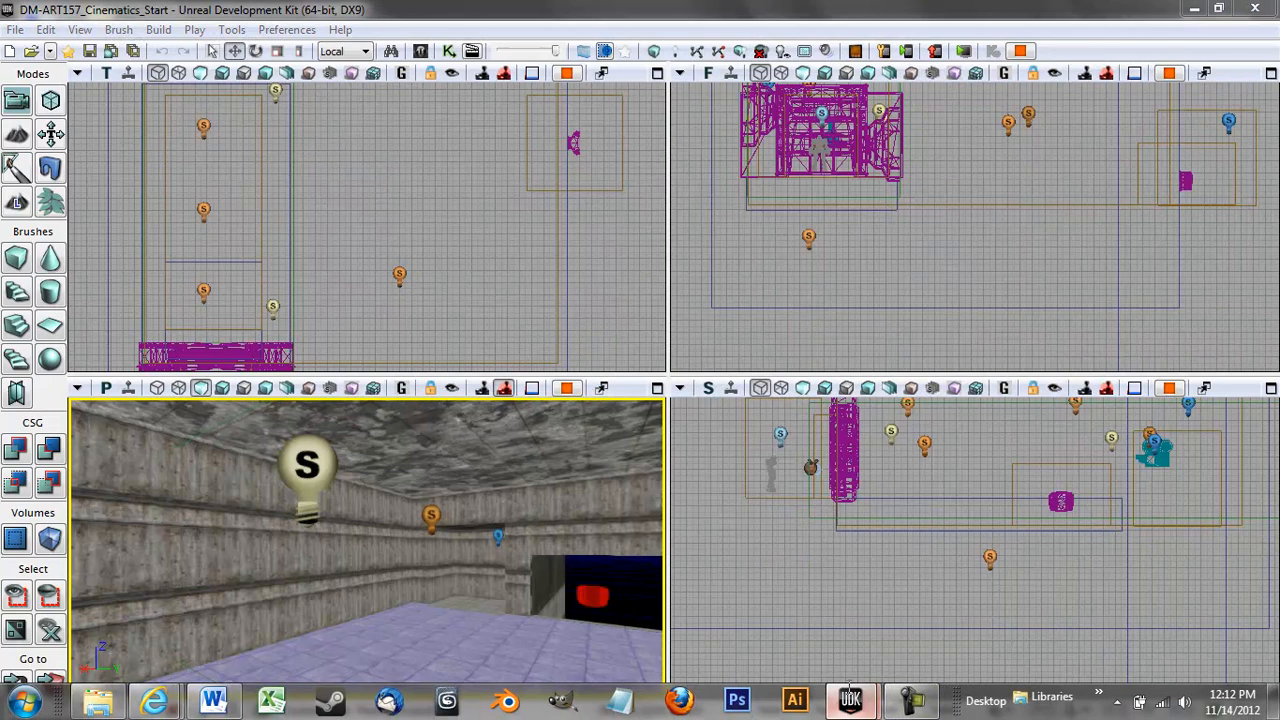
{"action": "mouse_move", "coordinate": [850, 700]}
{"action": "left_click", "coordinate": [925, 613]}
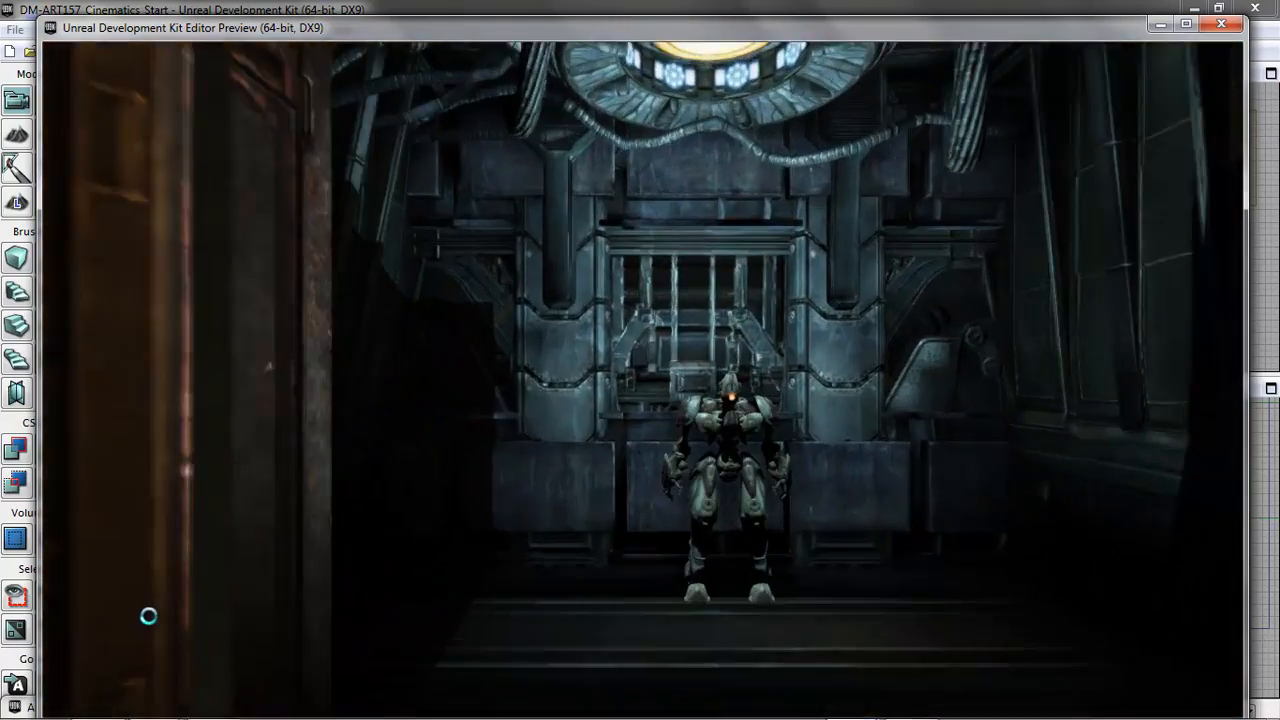
{"action": "key", "text": "Escape"}
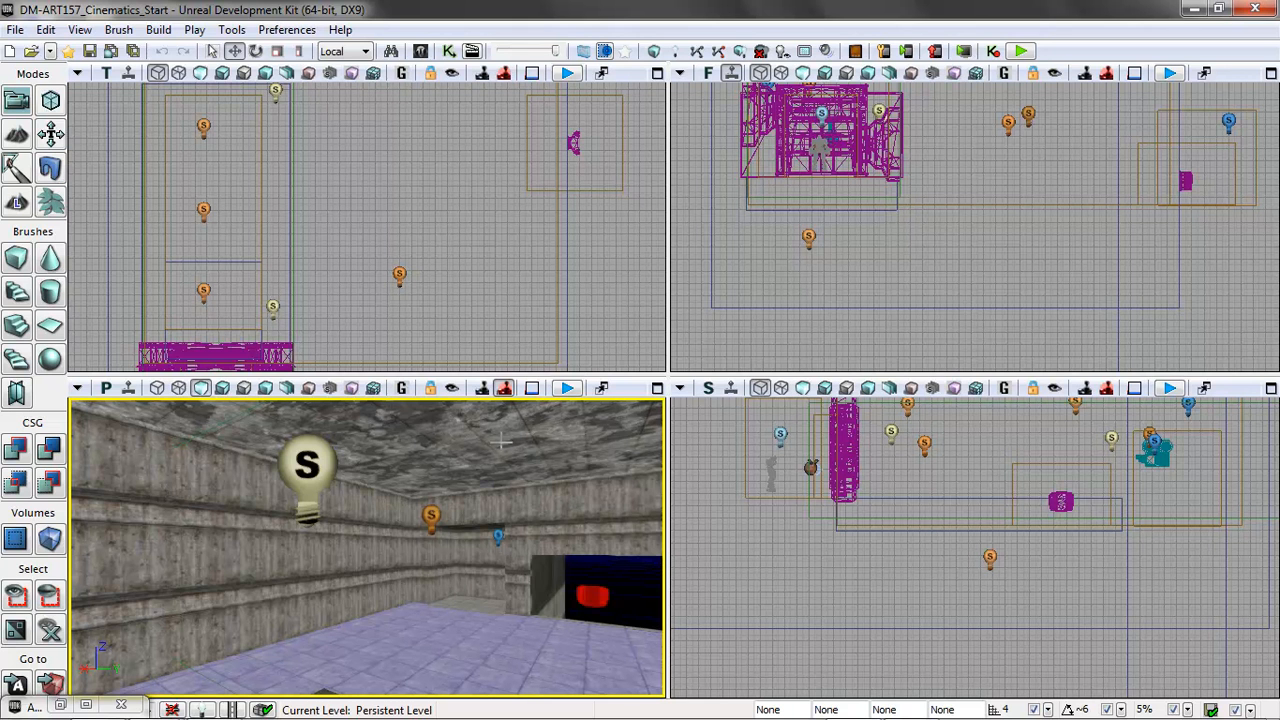
Step: Select the robot skeletal mesh behind the door and open Kismet, arranging it so the top view shows the robot
{"action": "left_click_drag", "start_coordinate": [461, 657], "coordinate": [175, 620]}
{"action": "left_click_drag", "start_coordinate": [65, 654], "coordinate": [661, 485]}
{"action": "left_click", "coordinate": [772, 470]}
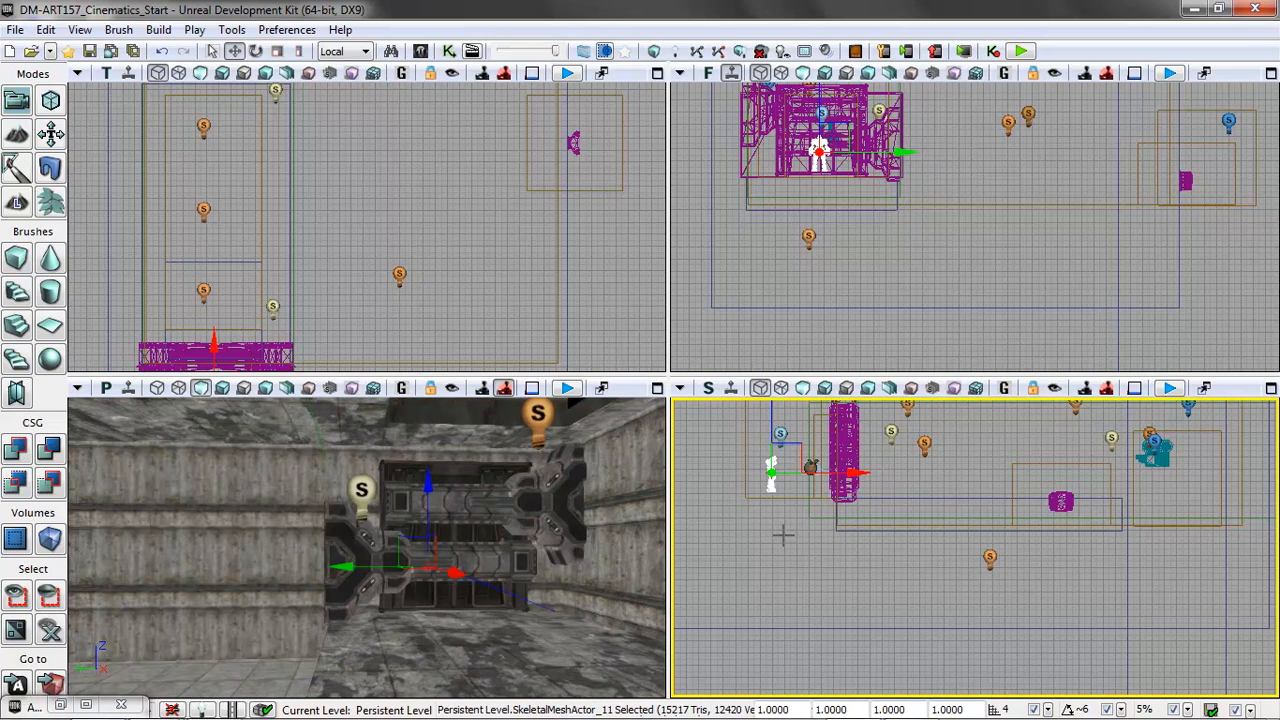
{"action": "left_click", "coordinate": [449, 51]}
{"action": "left_click_drag", "start_coordinate": [765, 337], "coordinate": [691, 306]}
{"action": "left_click_drag", "start_coordinate": [720, 100], "coordinate": [876, 100]}
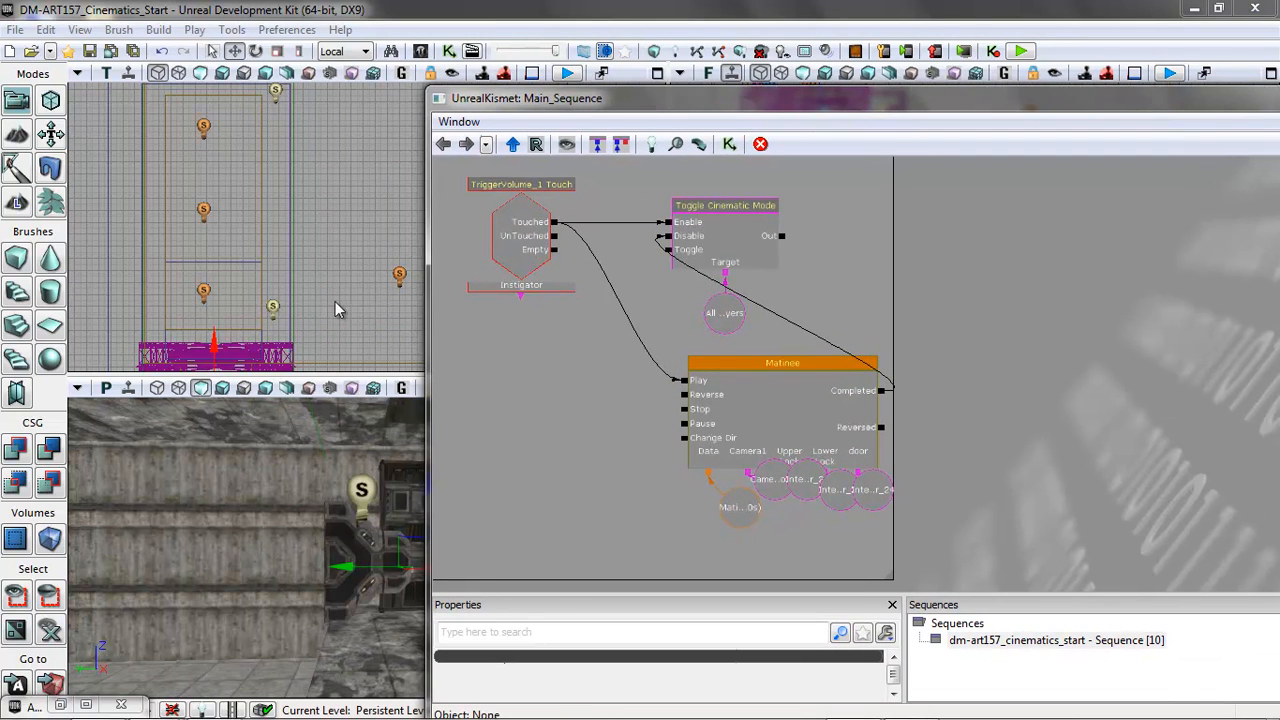
{"action": "left_click_drag", "start_coordinate": [314, 318], "coordinate": [334, 189]}
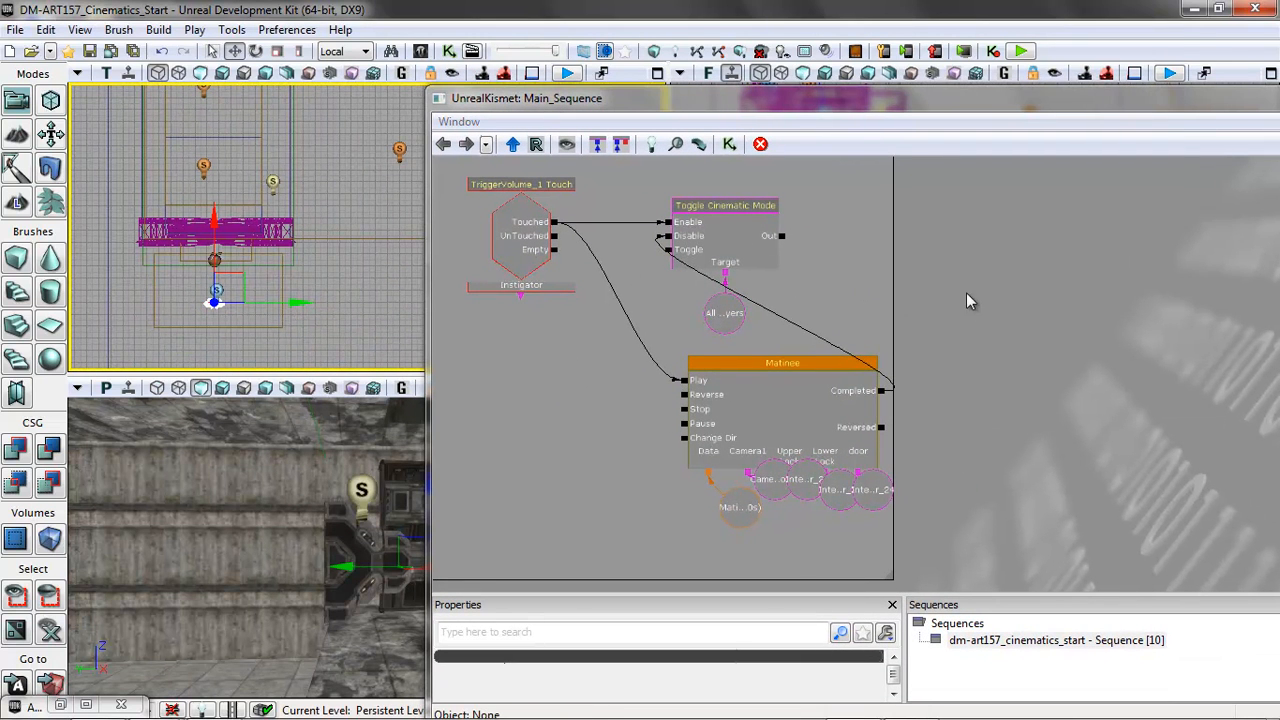
Step: Add a Destroy actor action to the free area beside the existing Kismet nodes
{"action": "right_click", "coordinate": [966, 294]}
{"action": "mouse_move", "coordinate": [991, 282]}
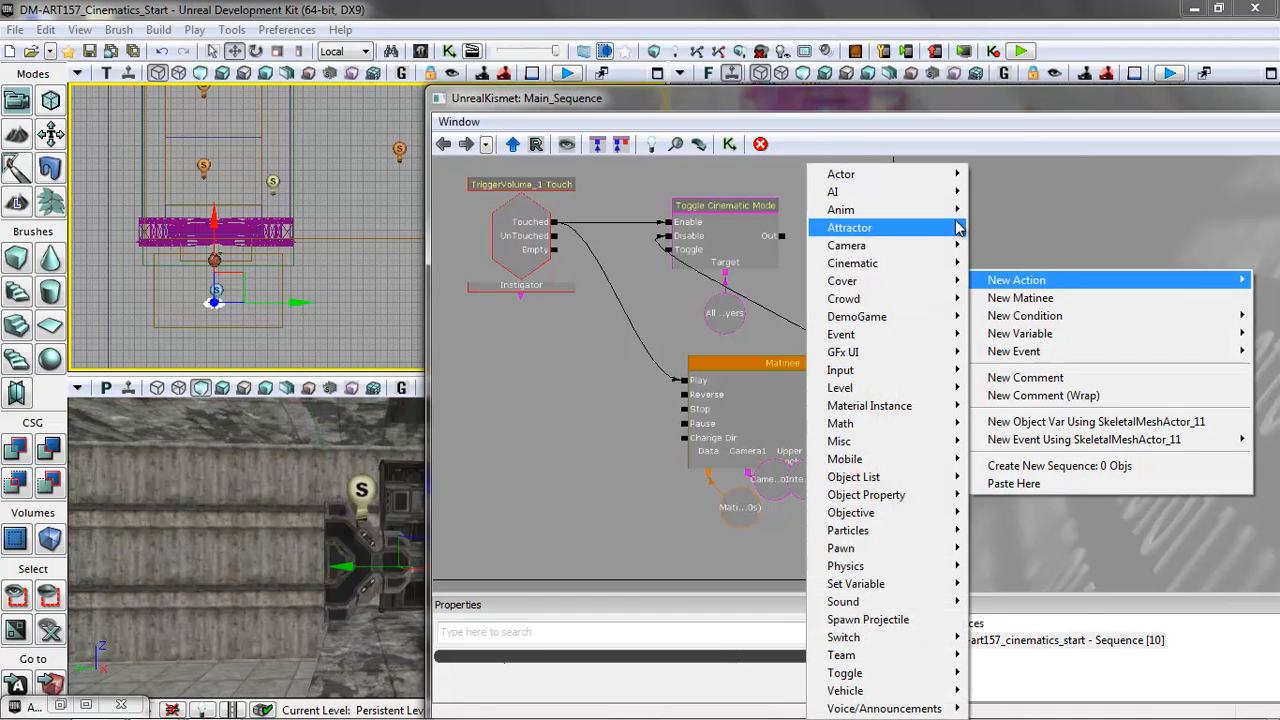
{"action": "mouse_move", "coordinate": [945, 229]}
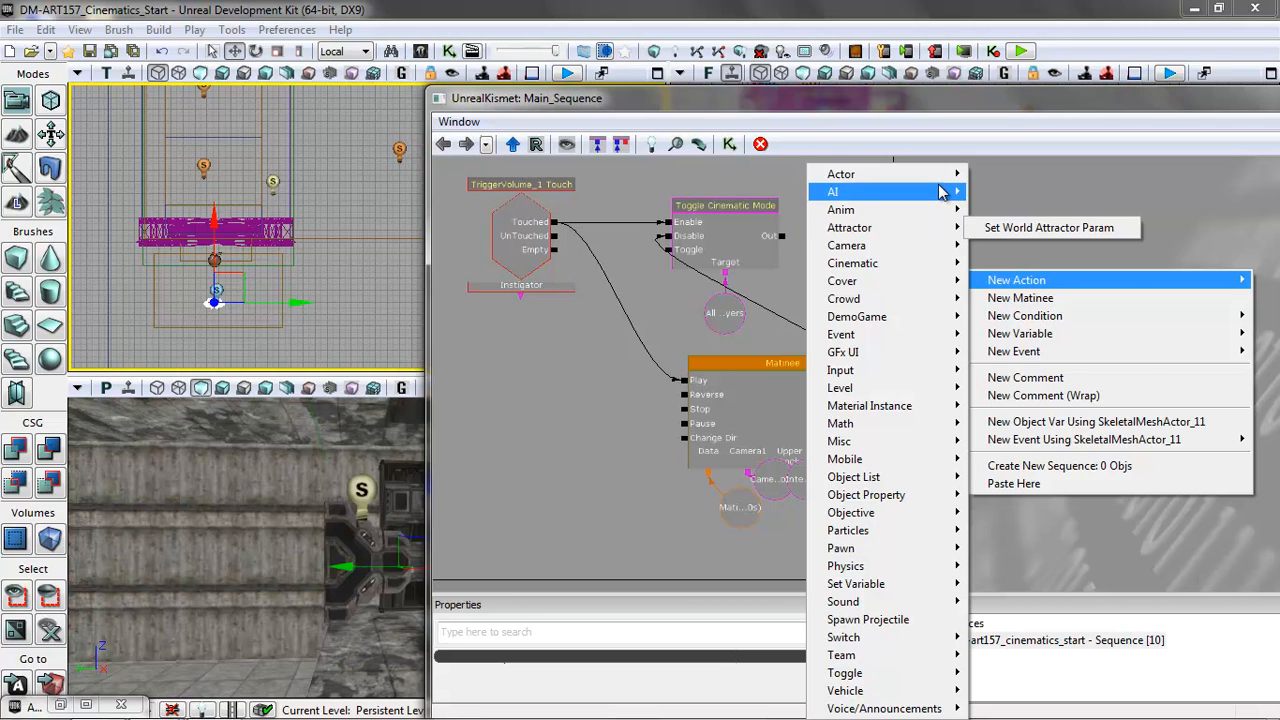
{"action": "mouse_move", "coordinate": [950, 178]}
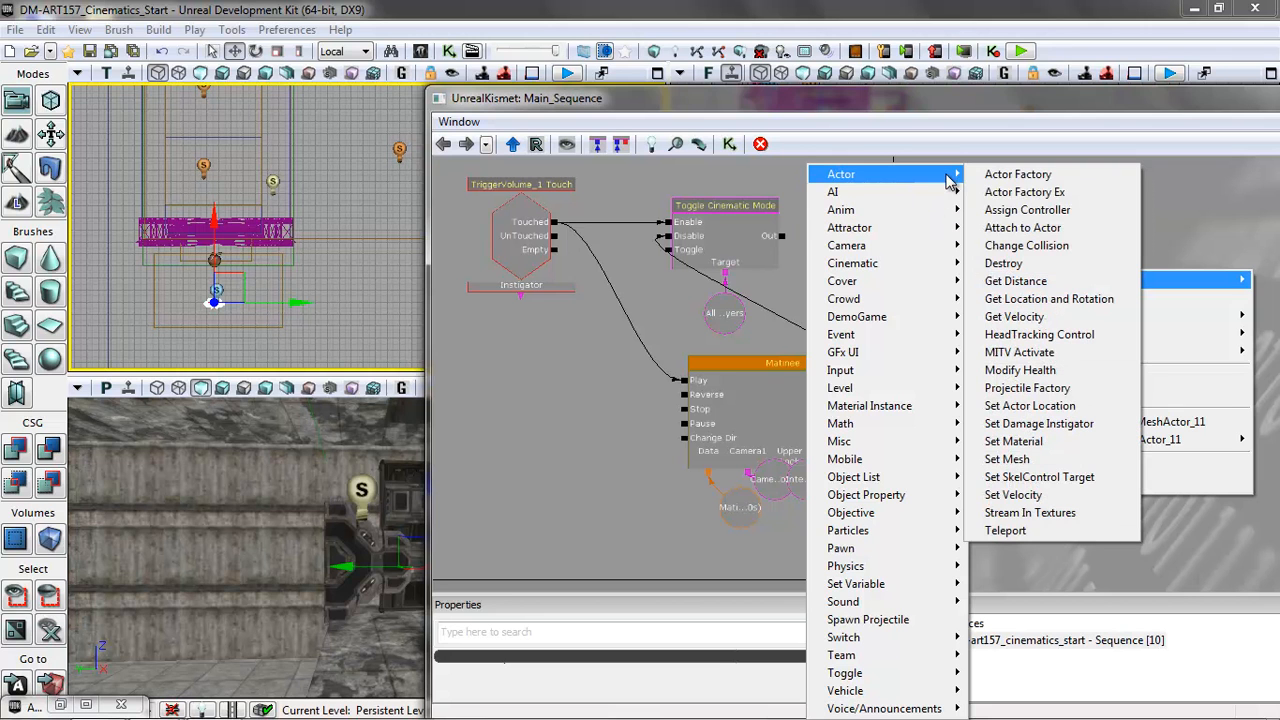
{"action": "left_click", "coordinate": [1042, 262]}
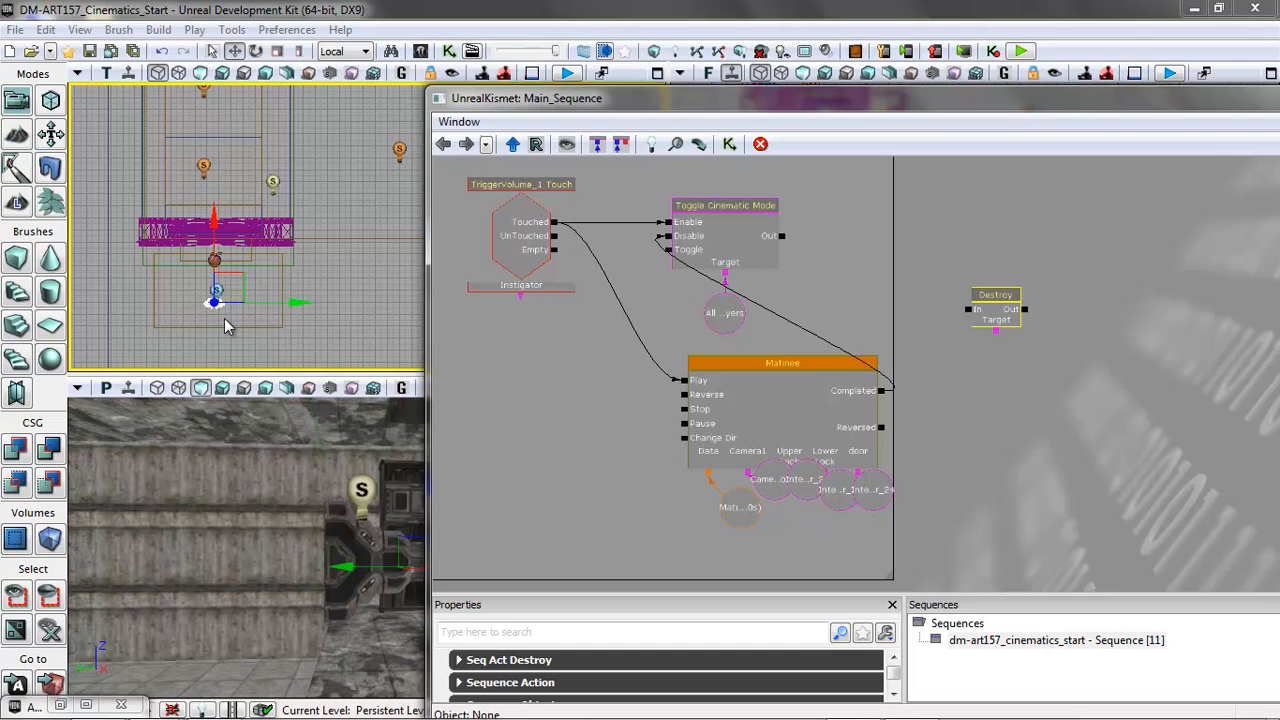
Step: Make an object variable of SkeletalMeshActor_11 the Destroy action's Target and link Matinee's Completed output to Destroy's In
{"action": "right_click", "coordinate": [978, 398]}
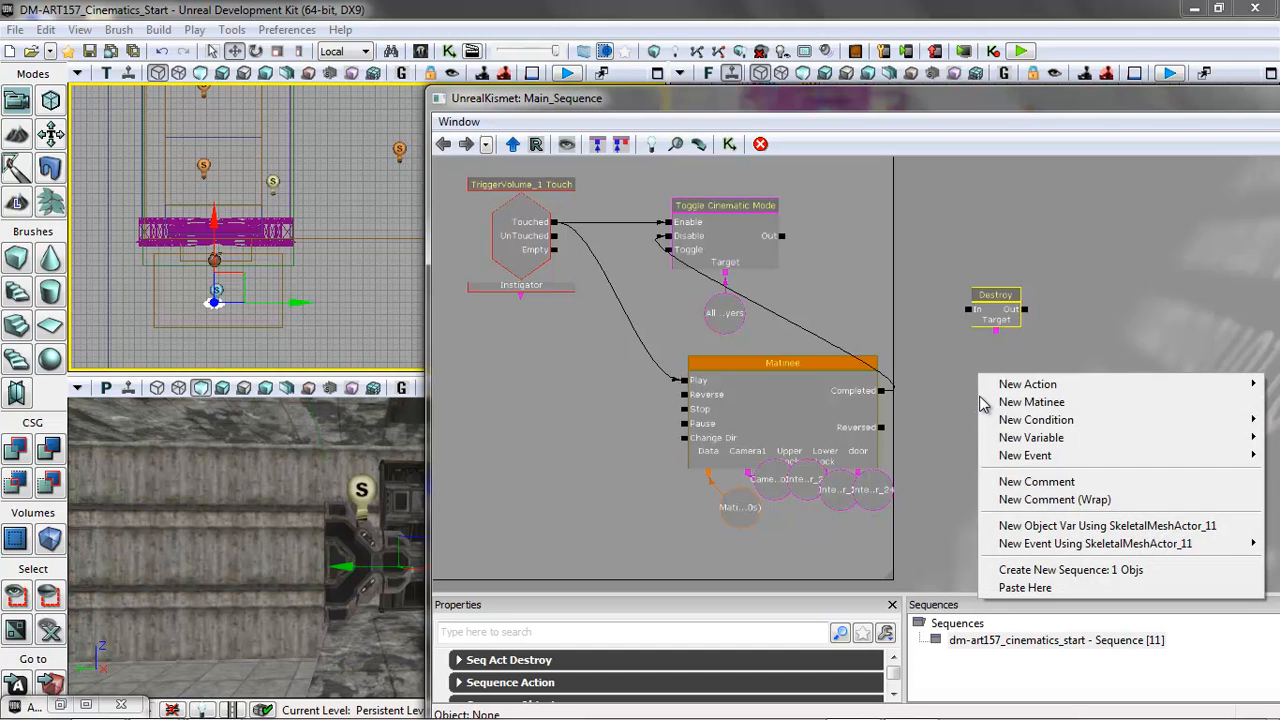
{"action": "left_click", "coordinate": [1030, 528]}
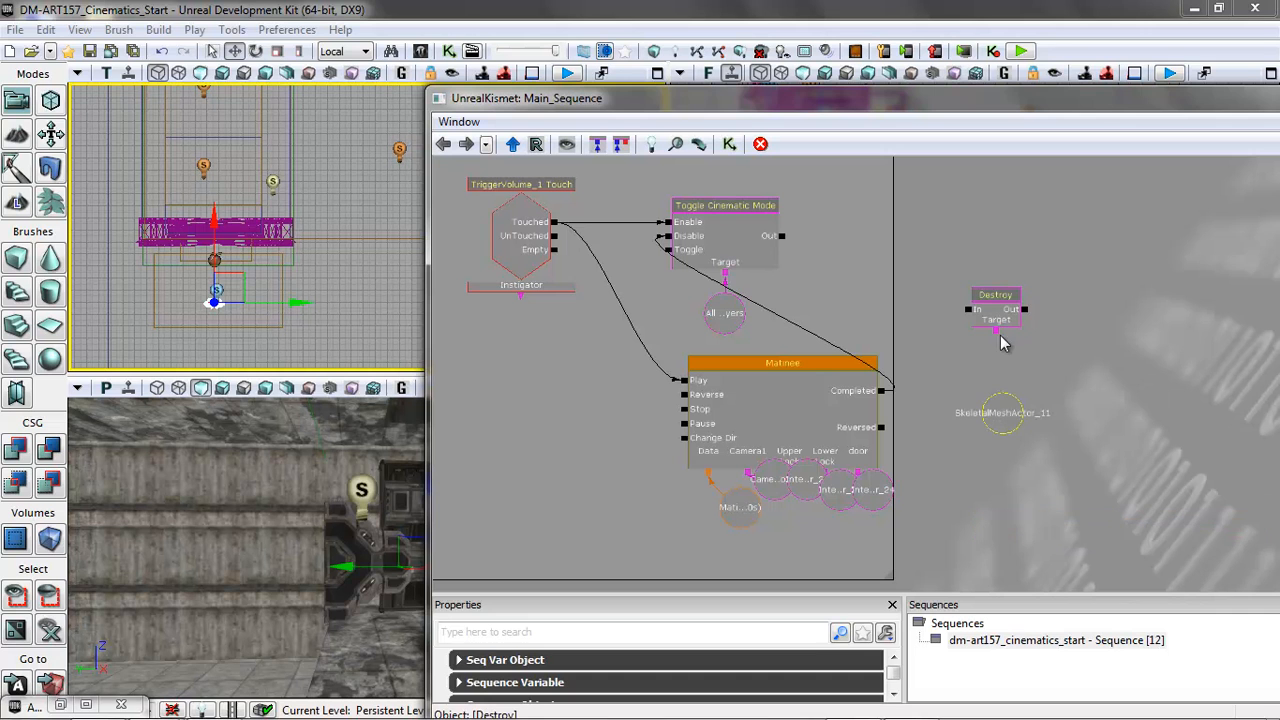
{"action": "left_click_drag", "start_coordinate": [995, 328], "coordinate": [1005, 412]}
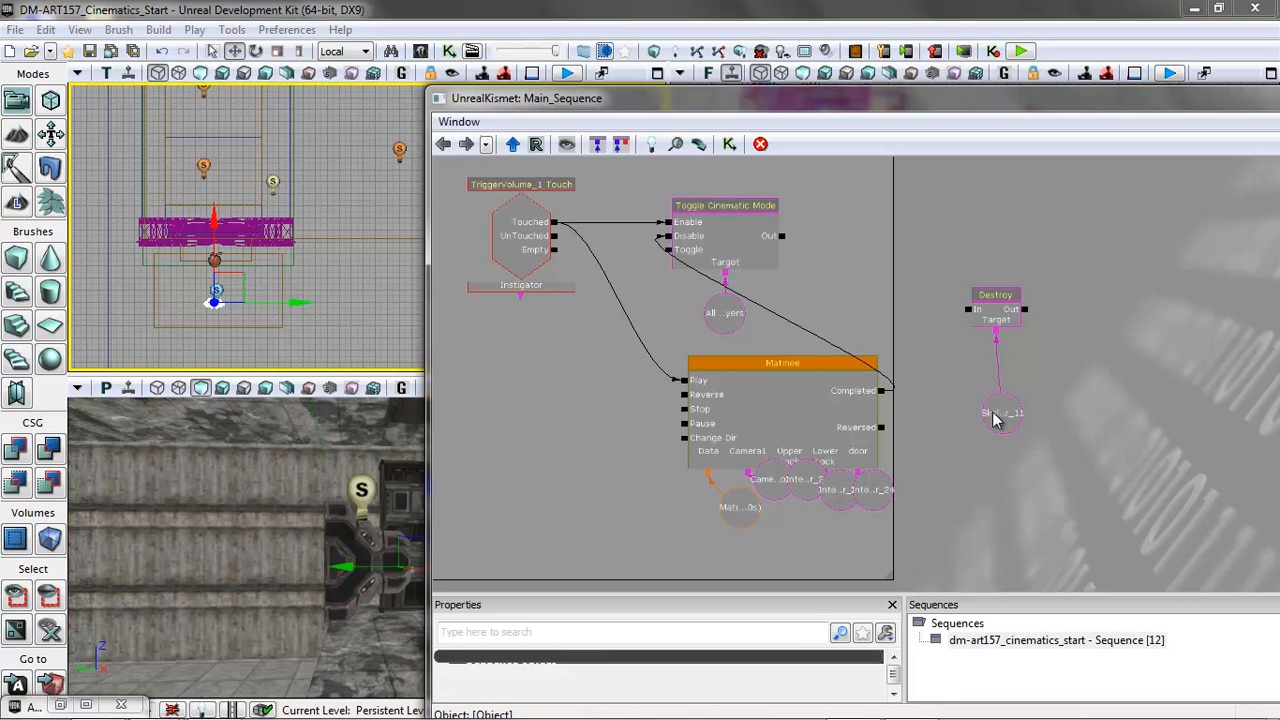
{"action": "left_click", "coordinate": [1013, 312]}
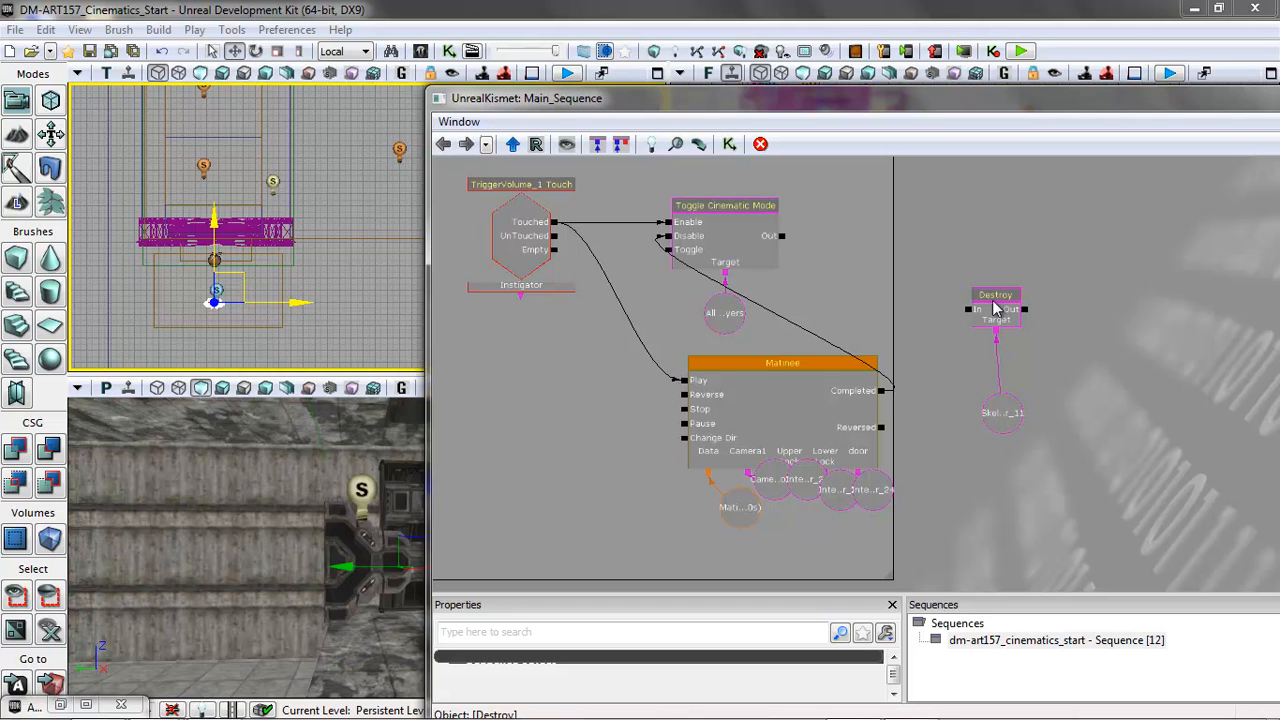
{"action": "left_click", "coordinate": [878, 390]}
{"action": "mouse_move", "coordinate": [882, 391]}
{"action": "left_mouse_down"}
{"action": "mouse_move", "coordinate": [944, 367]}
{"action": "mouse_move", "coordinate": [952, 310]}
{"action": "mouse_move", "coordinate": [973, 310]}
{"action": "mouse_move", "coordinate": [928, 388]}
{"action": "mouse_move", "coordinate": [882, 398]}
{"action": "left_mouse_up"}
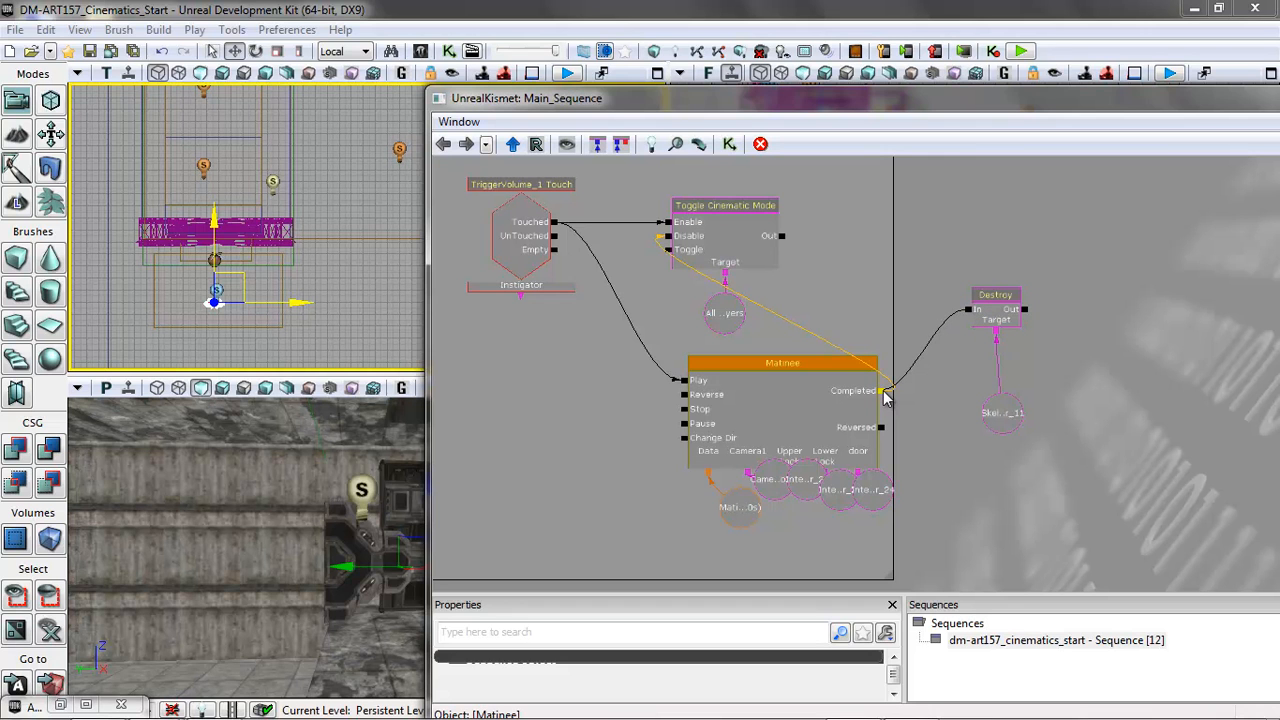
Step: Add an Actor Factory action in the free space next to the Destroy node
{"action": "left_click", "coordinate": [974, 378]}
{"action": "left_click_drag", "start_coordinate": [974, 378], "coordinate": [840, 381]}
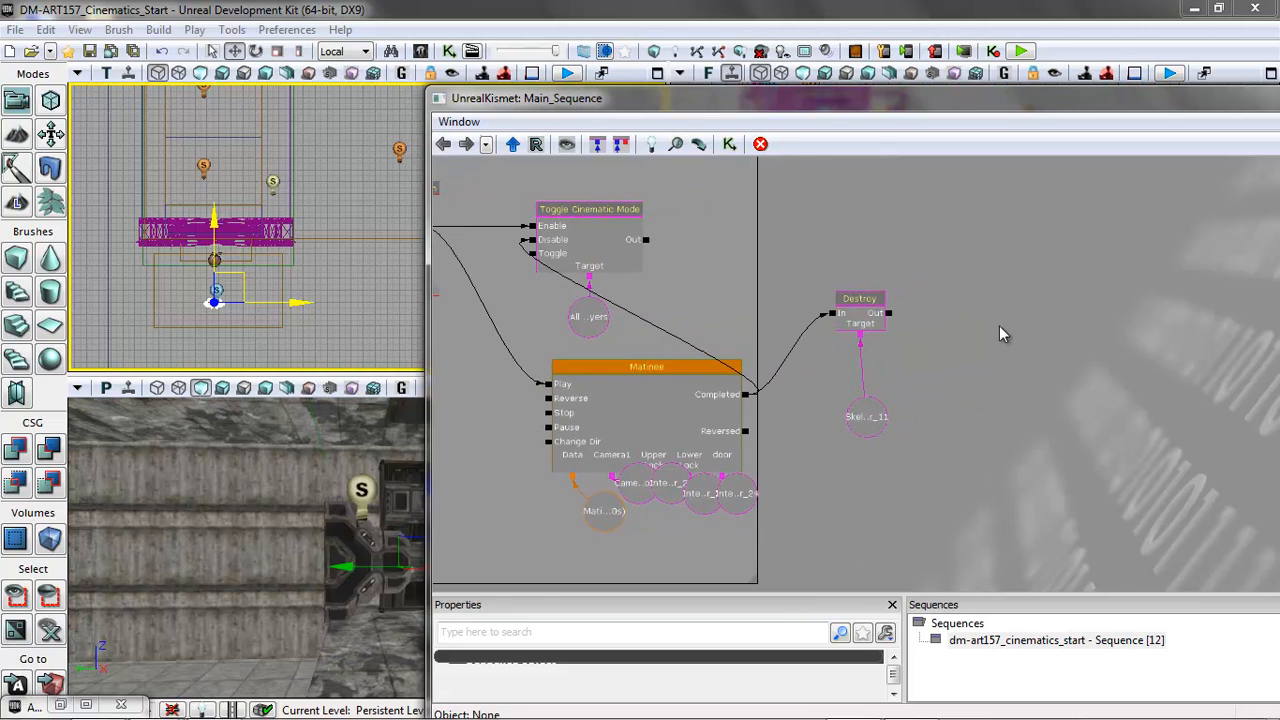
{"action": "right_click", "coordinate": [985, 294]}
{"action": "mouse_move", "coordinate": [1010, 280]}
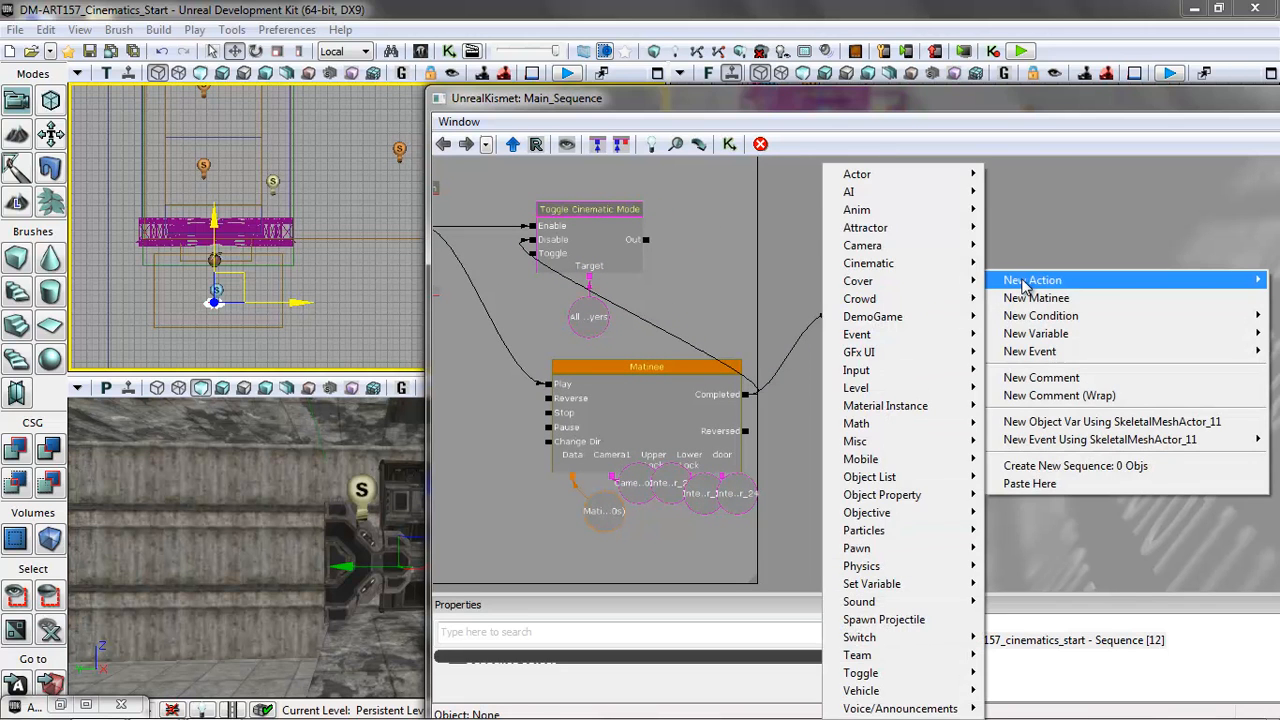
{"action": "mouse_move", "coordinate": [917, 184]}
{"action": "left_click", "coordinate": [1037, 183]}
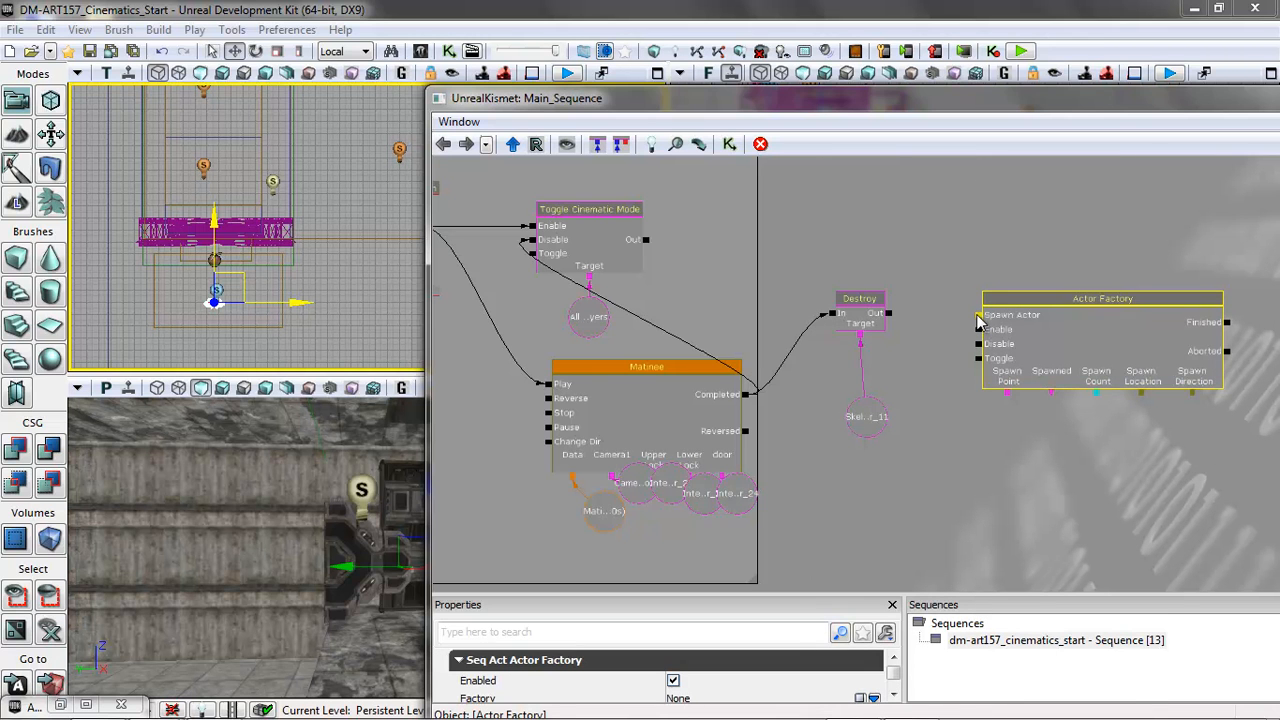
Step: Link Destroy's Out to the Actor Factory's Spawn Actor input and reposition the Actor Factory node slightly
{"action": "left_click_drag", "start_coordinate": [978, 318], "coordinate": [890, 316]}
{"action": "left_click", "coordinate": [1177, 373]}
{"action": "left_click", "coordinate": [1086, 306]}
{"action": "left_click_drag", "start_coordinate": [1087, 322], "coordinate": [1077, 306]}
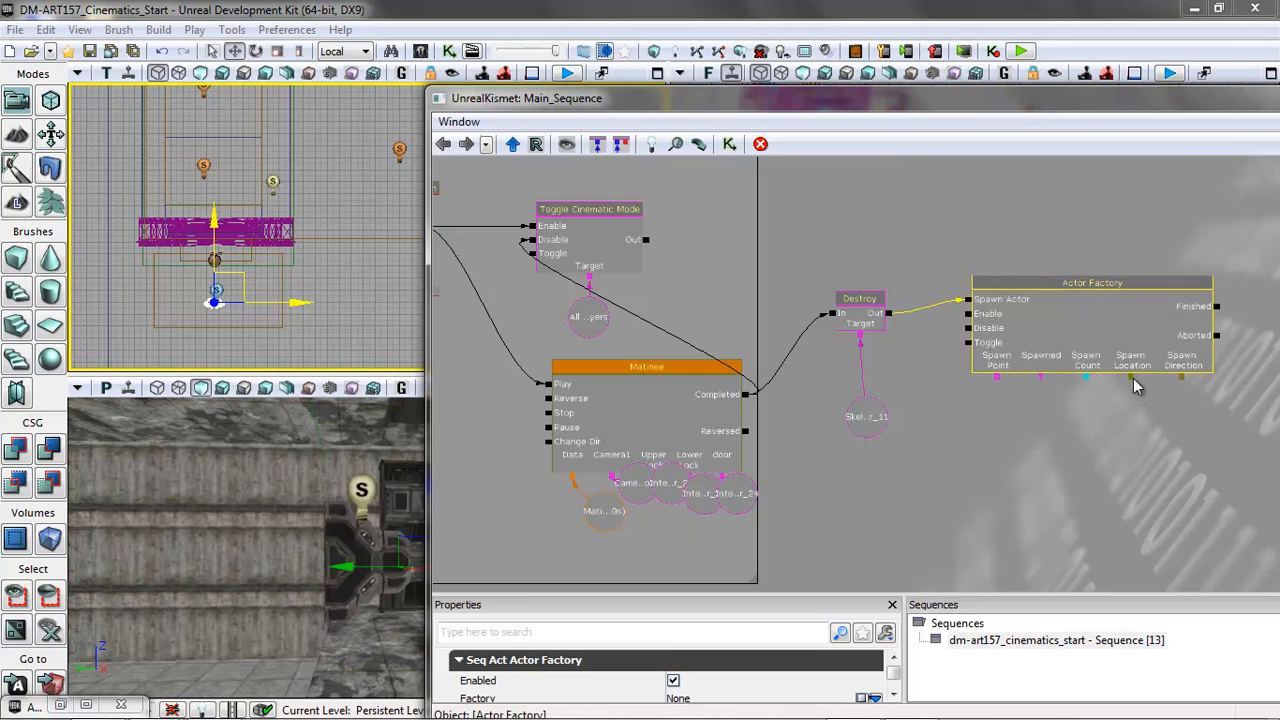
Step: Make an object variable of PathNode_16 beside the robot and link it to the Actor Factory's Spawn Location
{"action": "scroll", "coordinate": [296, 301], "scroll_direction": "up", "scroll_amount": 4}
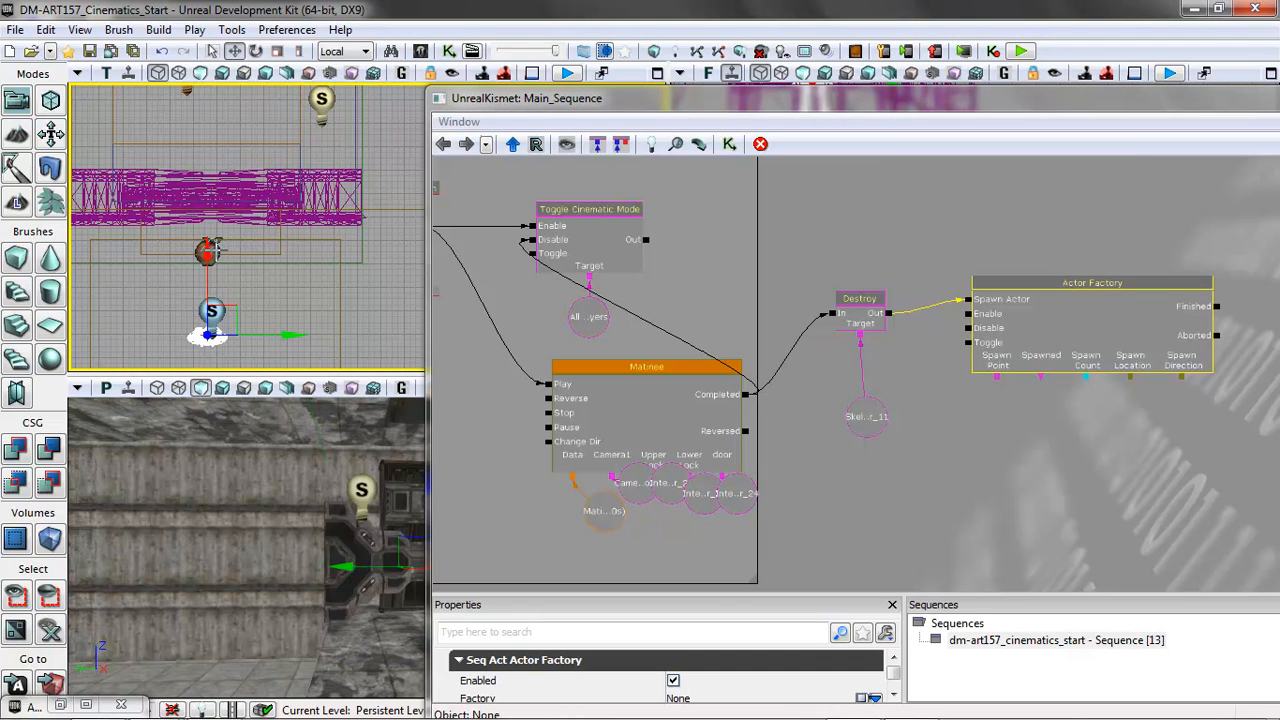
{"action": "scroll", "coordinate": [258, 270], "scroll_direction": "up", "scroll_amount": 2}
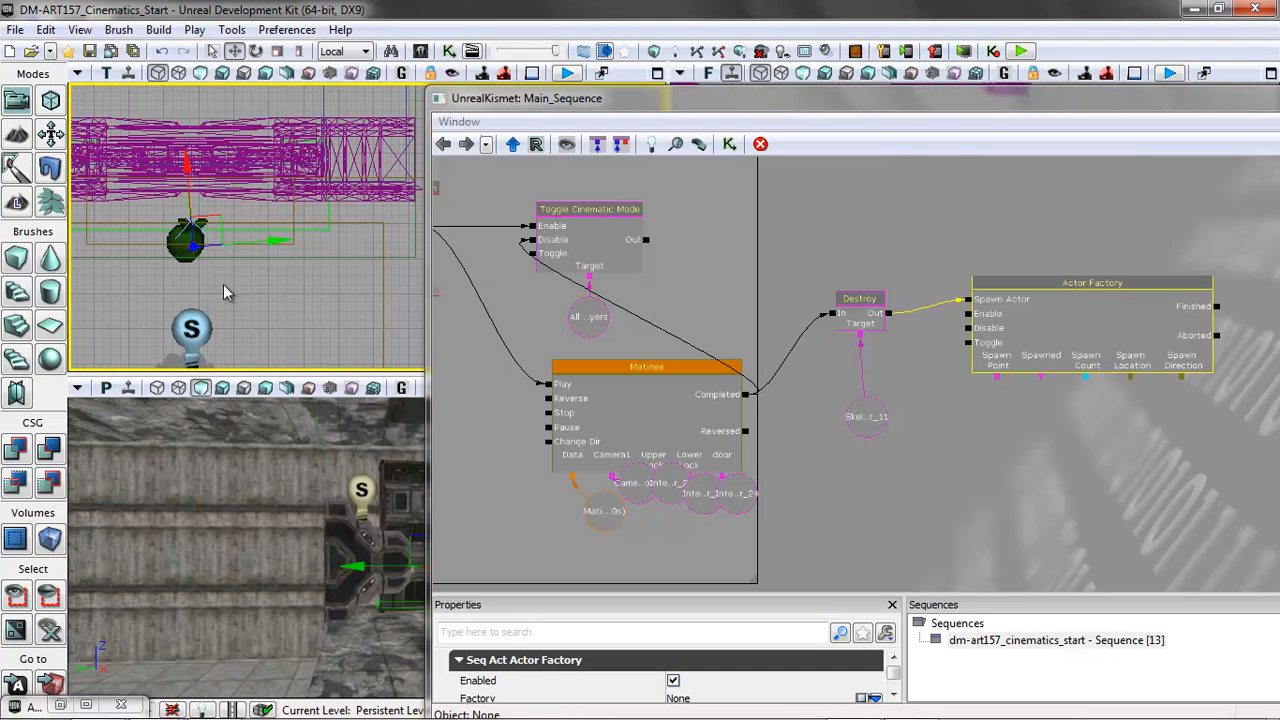
{"action": "mouse_move", "coordinate": [503, 108]}
{"action": "left_mouse_down"}
{"action": "mouse_move", "coordinate": [700, 128]}
{"action": "mouse_move", "coordinate": [484, 98]}
{"action": "left_mouse_up"}
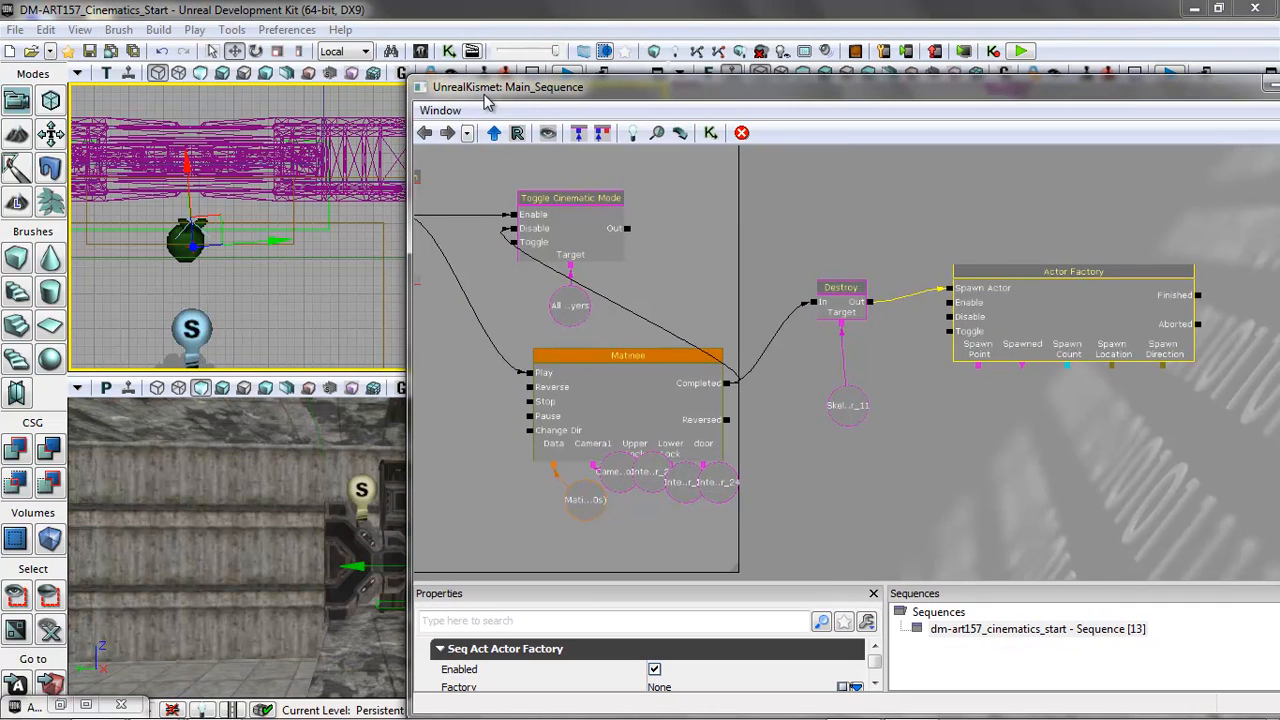
{"action": "right_click", "coordinate": [1057, 420]}
{"action": "left_click", "coordinate": [1150, 542]}
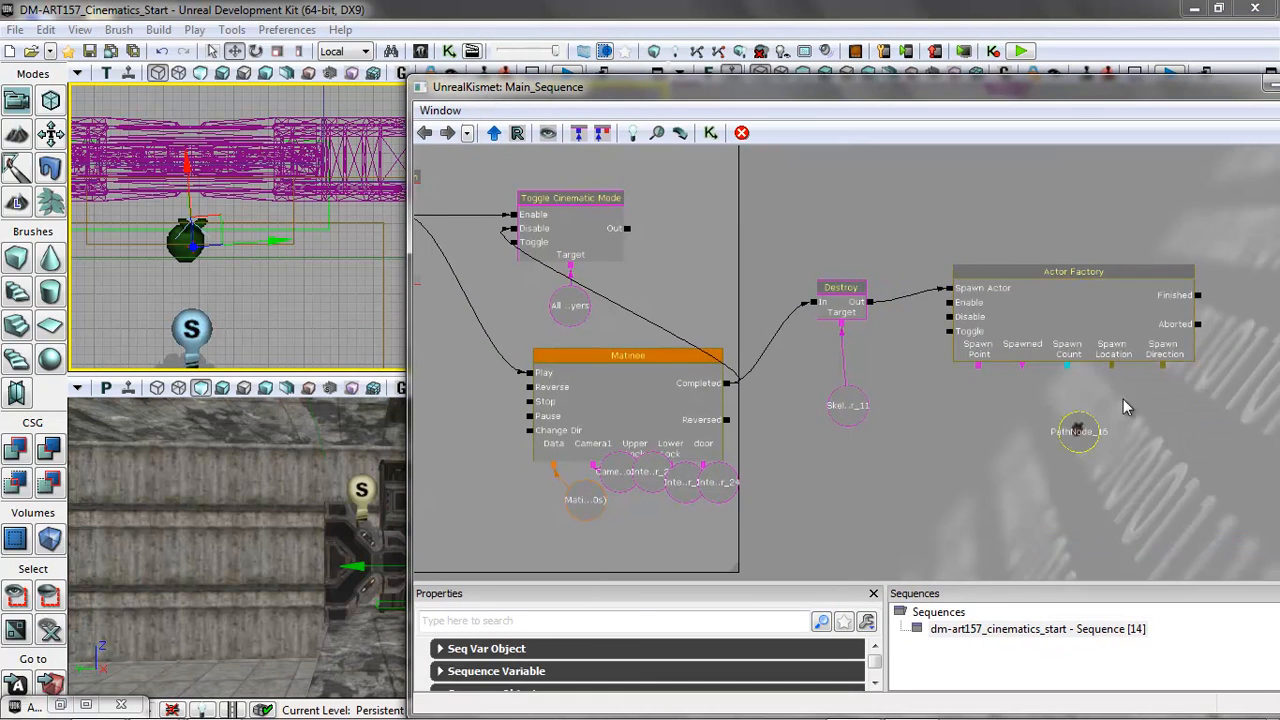
{"action": "left_click_drag", "start_coordinate": [1113, 372], "coordinate": [1110, 420]}
Step: Set the Actor Factory node's Factory property to UTActorFactoryAI
{"action": "left_click", "coordinate": [1054, 324]}
{"action": "left_click_drag", "start_coordinate": [849, 580], "coordinate": [838, 526]}
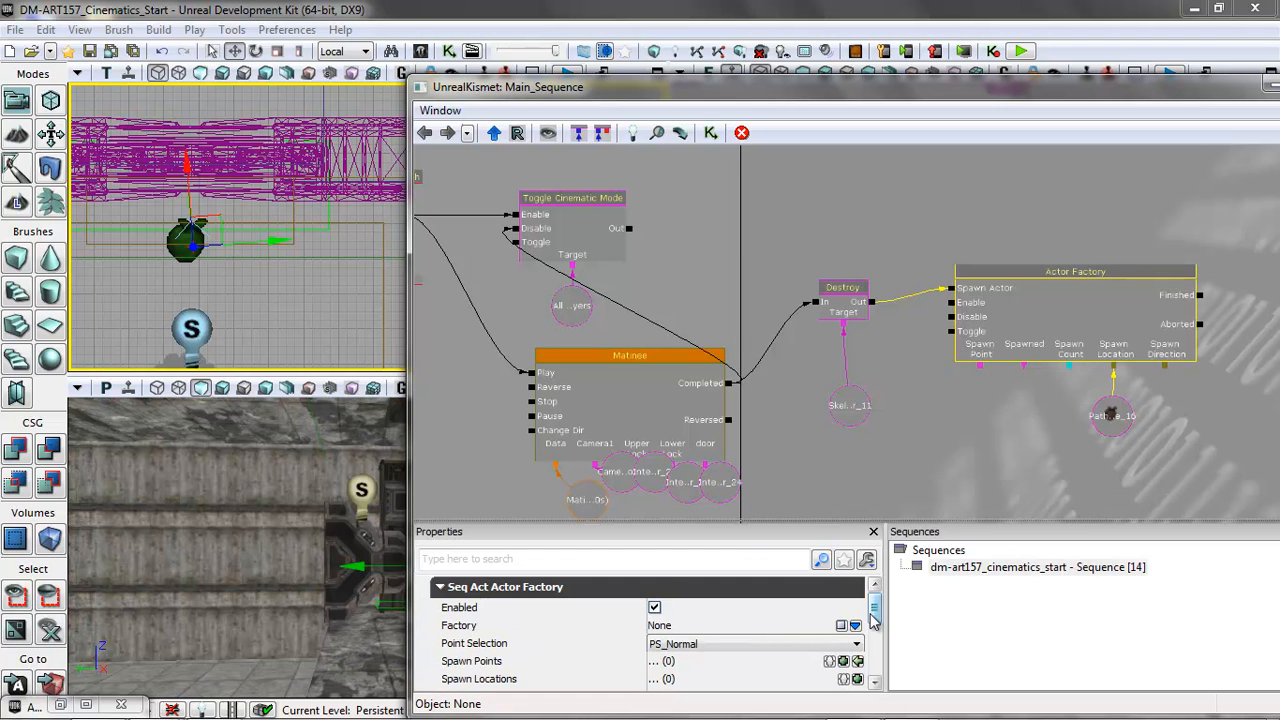
{"action": "left_click_drag", "start_coordinate": [727, 92], "coordinate": [527, 48]}
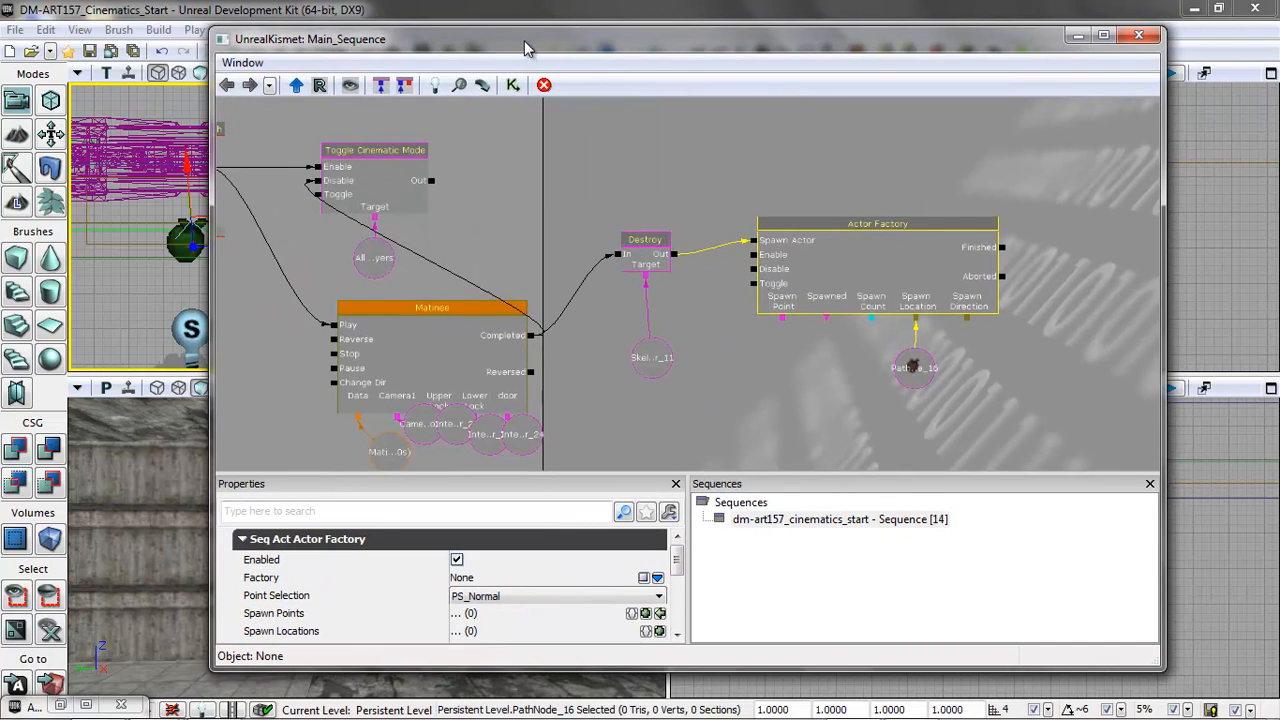
{"action": "left_click", "coordinate": [657, 579]}
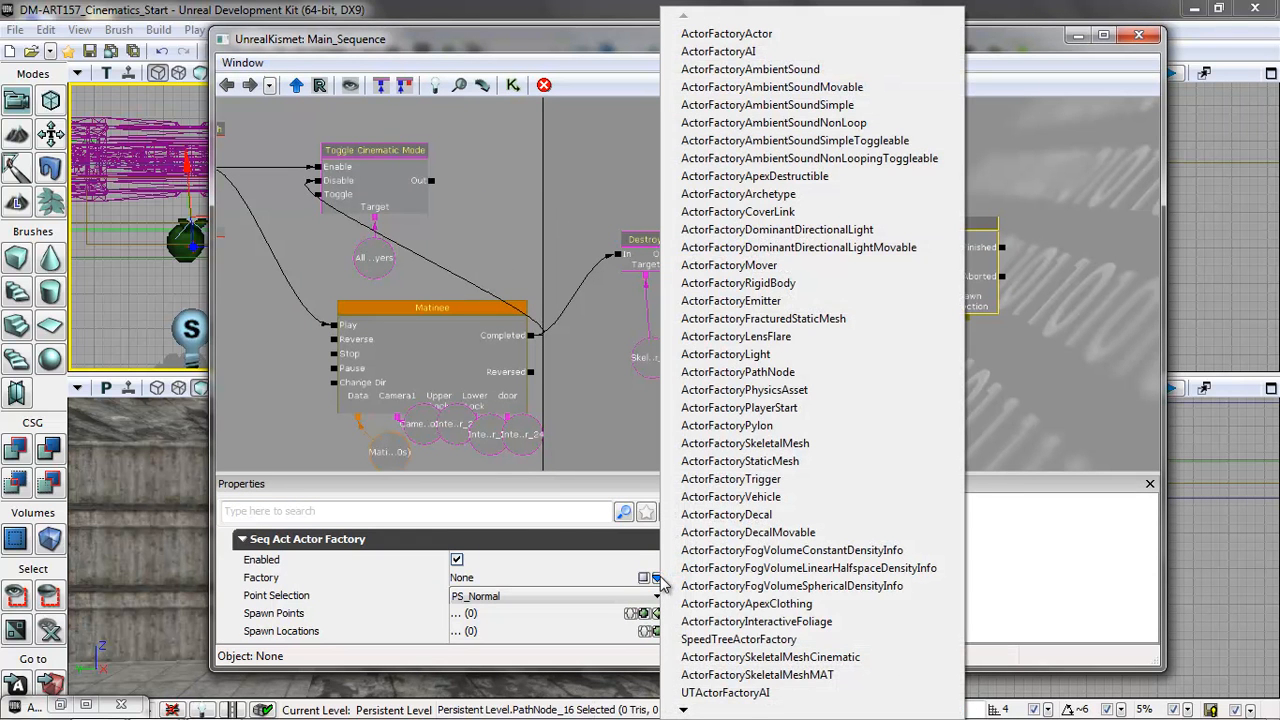
{"action": "left_click", "coordinate": [728, 692]}
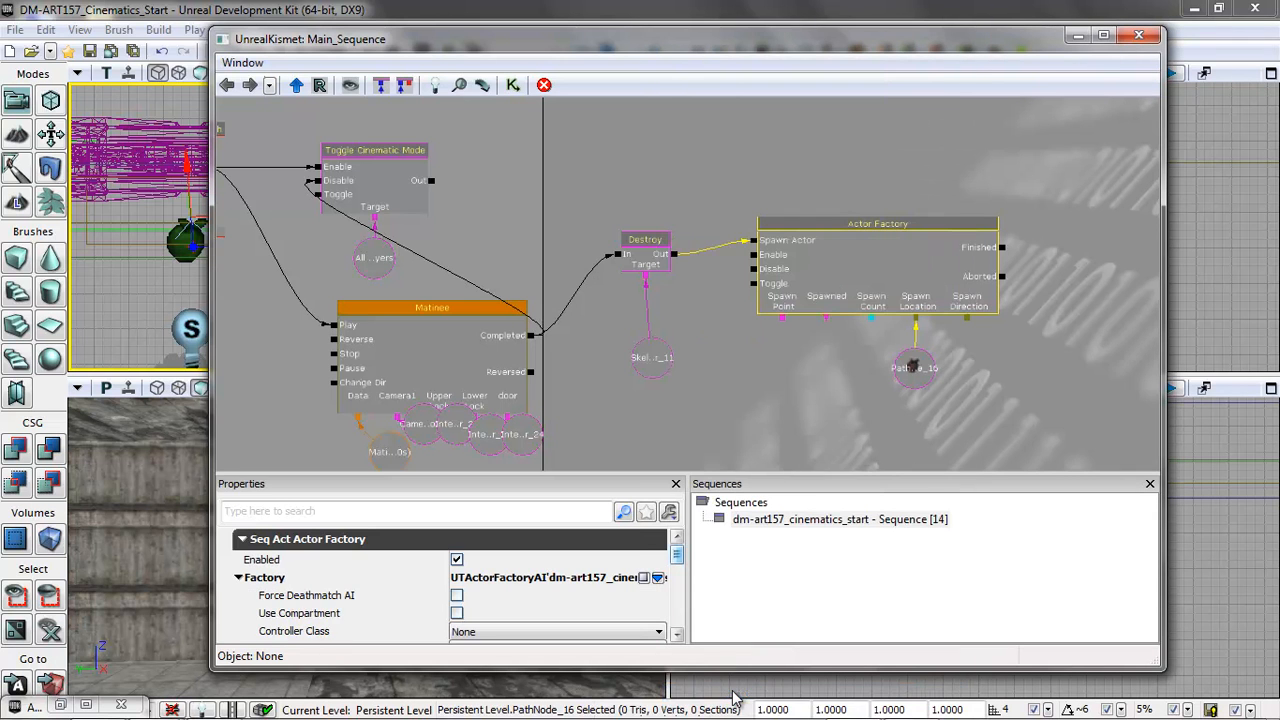
Step: Set the factory's Pawn Class to UTPawn and its Pawn Name to Robot
{"action": "left_click_drag", "start_coordinate": [677, 553], "coordinate": [677, 567]}
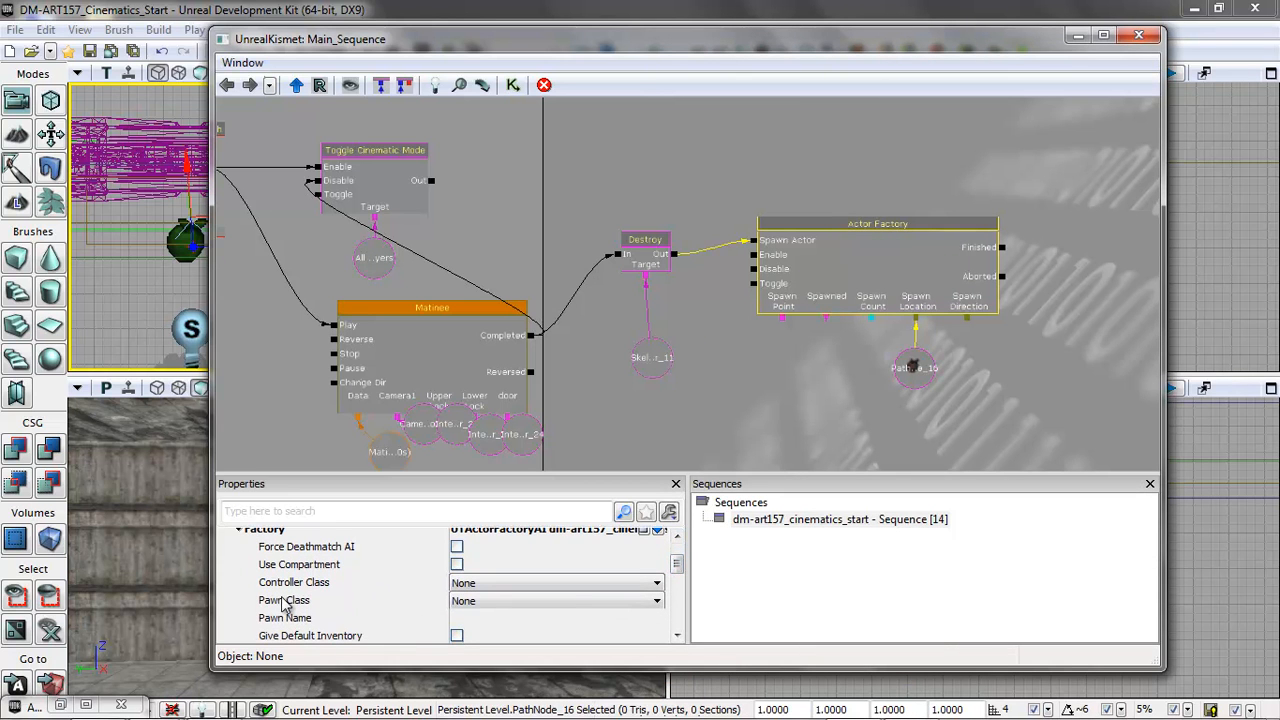
{"action": "left_click", "coordinate": [528, 606]}
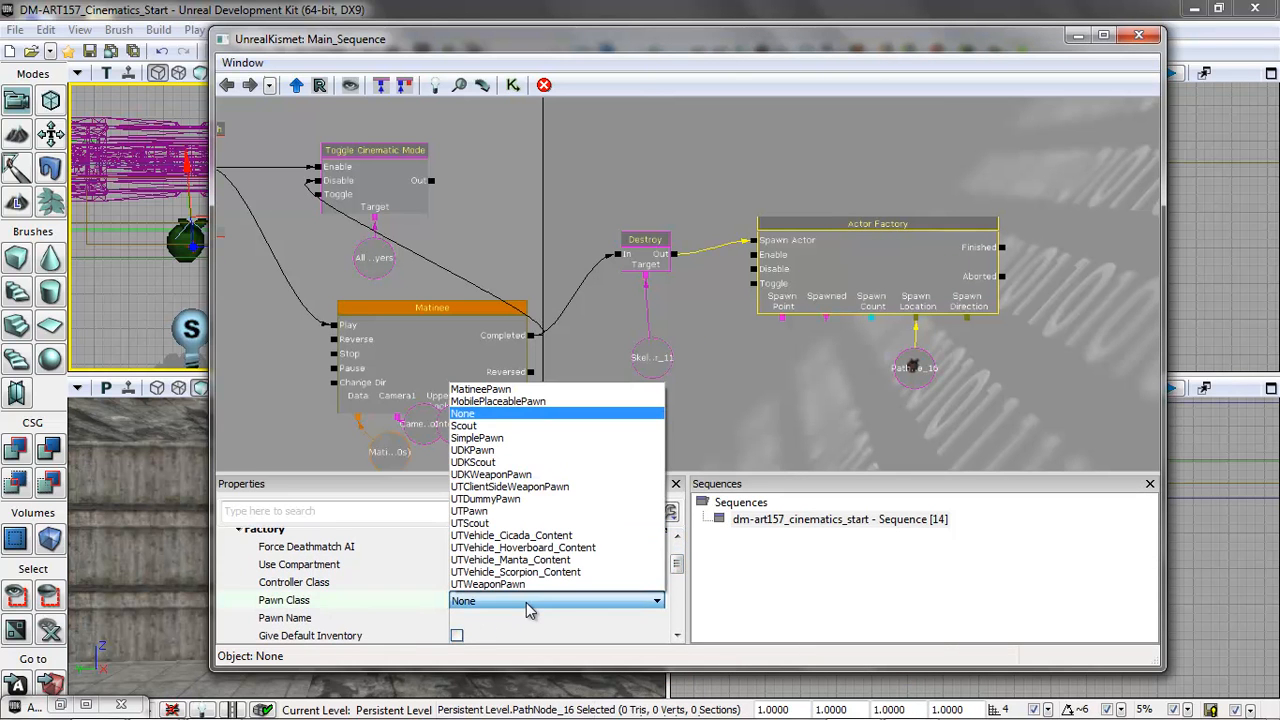
{"action": "left_click", "coordinate": [528, 511]}
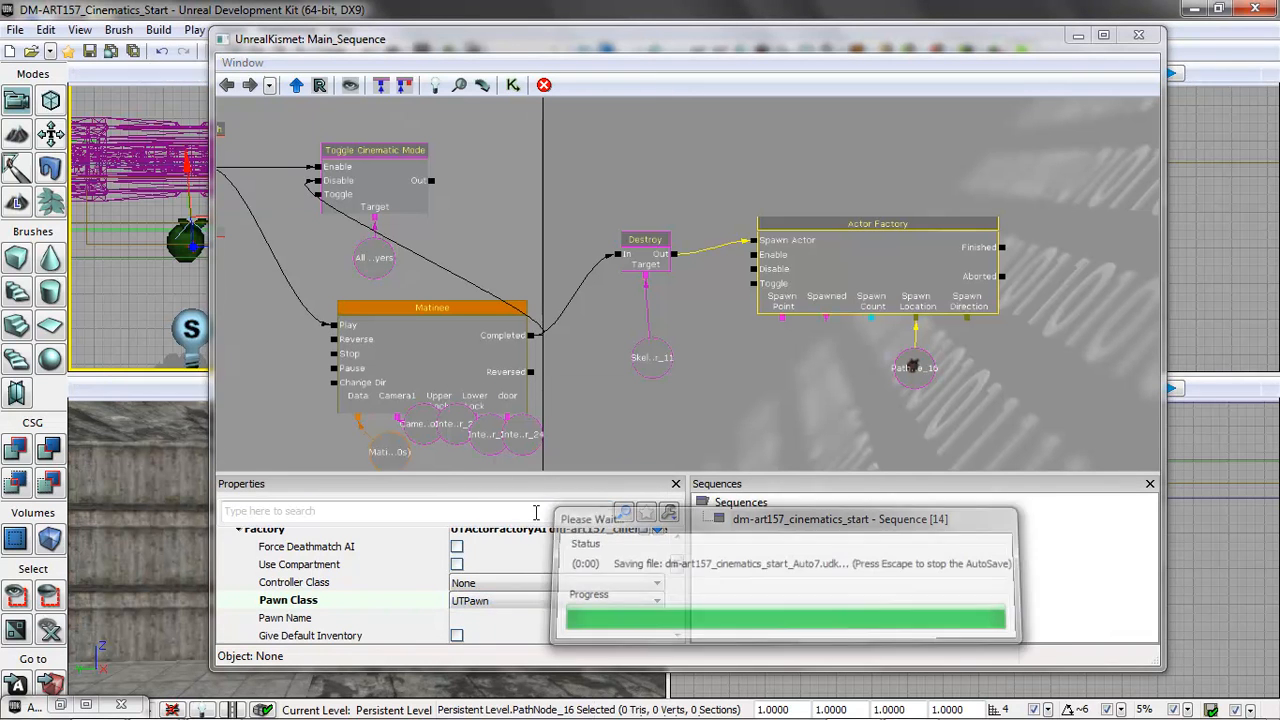
{"action": "left_click", "coordinate": [505, 620]}
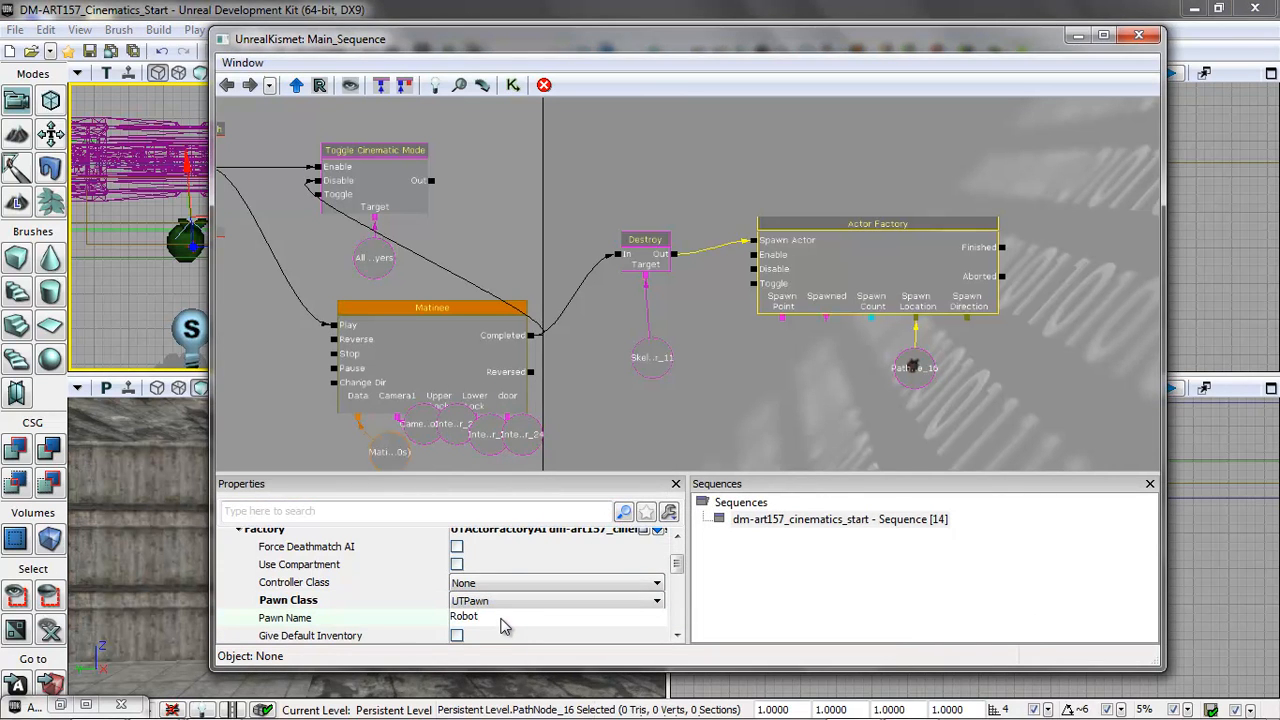
Step: Play the level from the room's floor, approach the doorway and shoot at the spawned robot, then end the preview
{"action": "left_click_drag", "start_coordinate": [605, 40], "coordinate": [867, 76]}
{"action": "left_click_drag", "start_coordinate": [228, 510], "coordinate": [160, 590]}
{"action": "right_click", "coordinate": [292, 626]}
{"action": "left_click", "coordinate": [440, 609]}
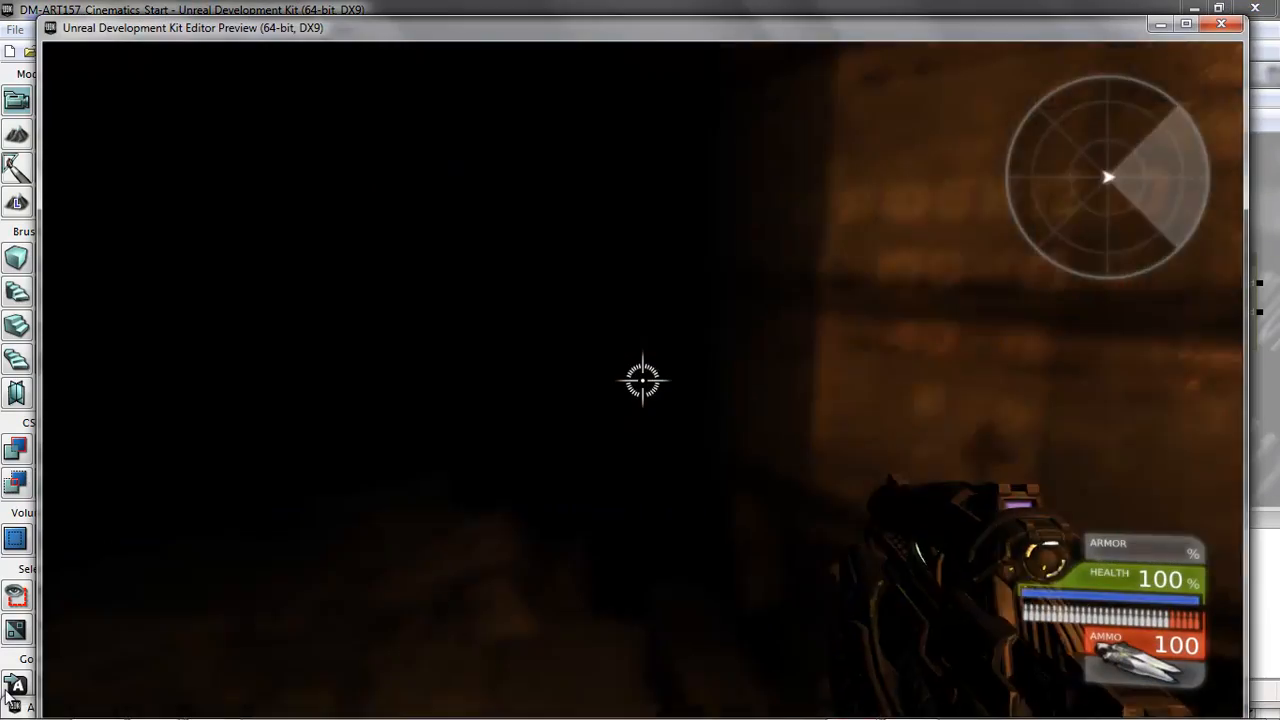
{"action": "key", "text": "w"}
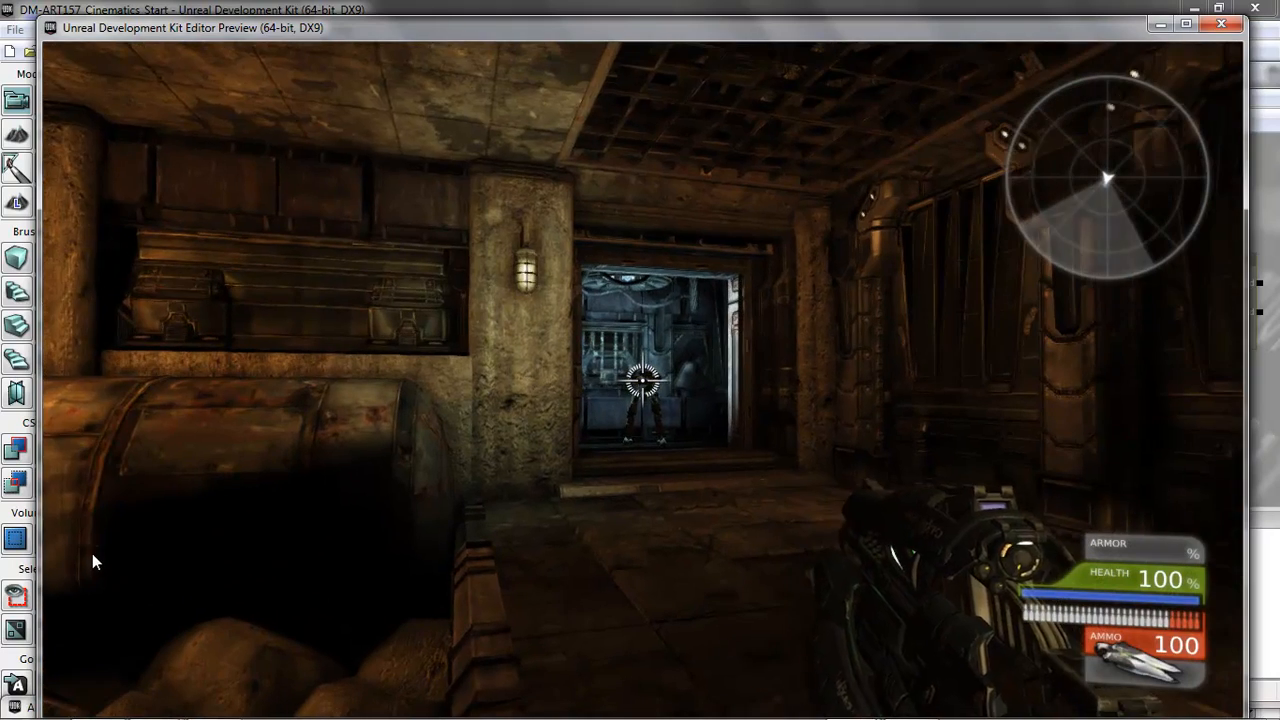
{"action": "left_click", "coordinate": [92, 553]}
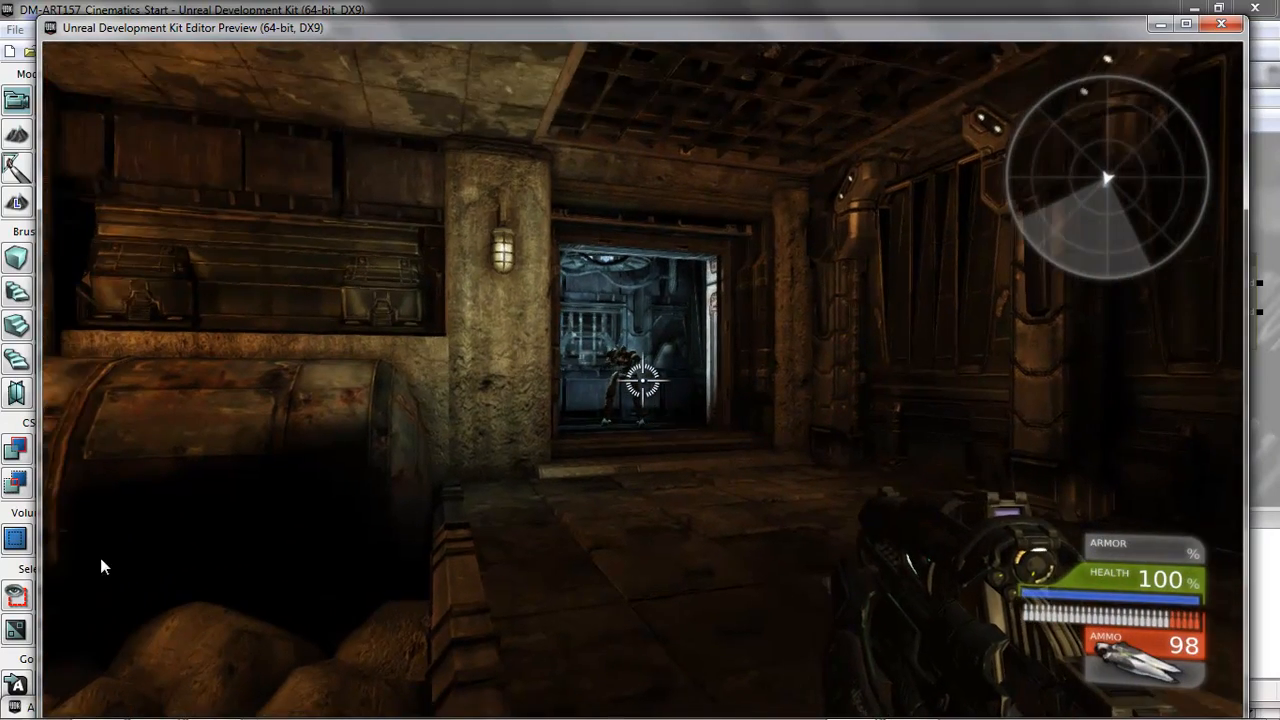
{"action": "key", "text": "Escape"}
Step: Enable Force Deathmatch AI and Give Default Inventory in the Actor Factory's properties
{"action": "left_click", "coordinate": [1170, 318]}
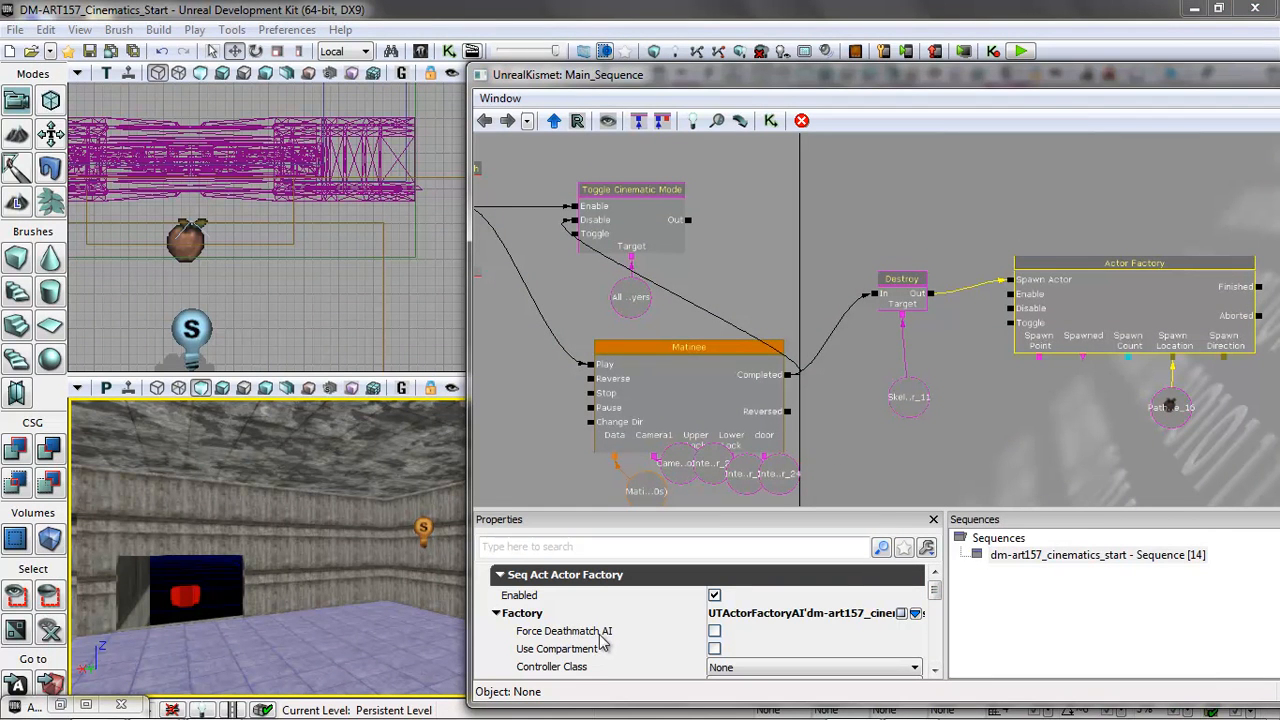
{"action": "left_click", "coordinate": [715, 635]}
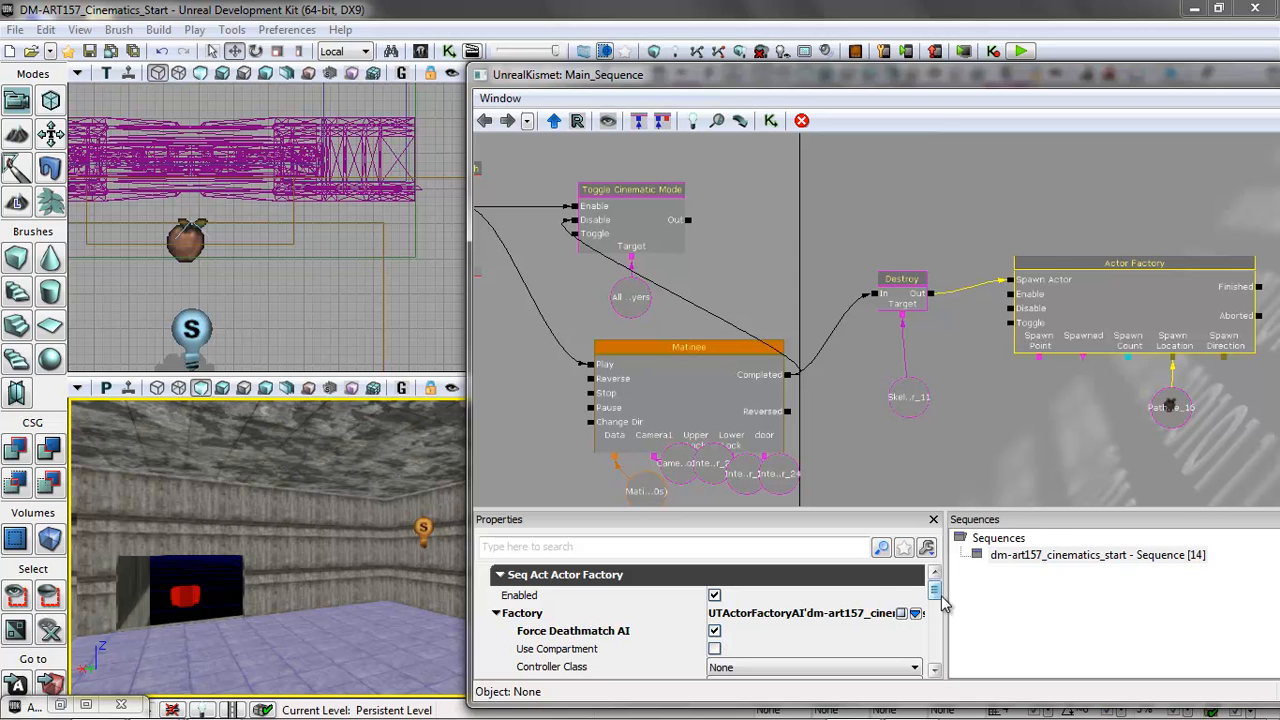
{"action": "left_click_drag", "start_coordinate": [937, 595], "coordinate": [937, 615]}
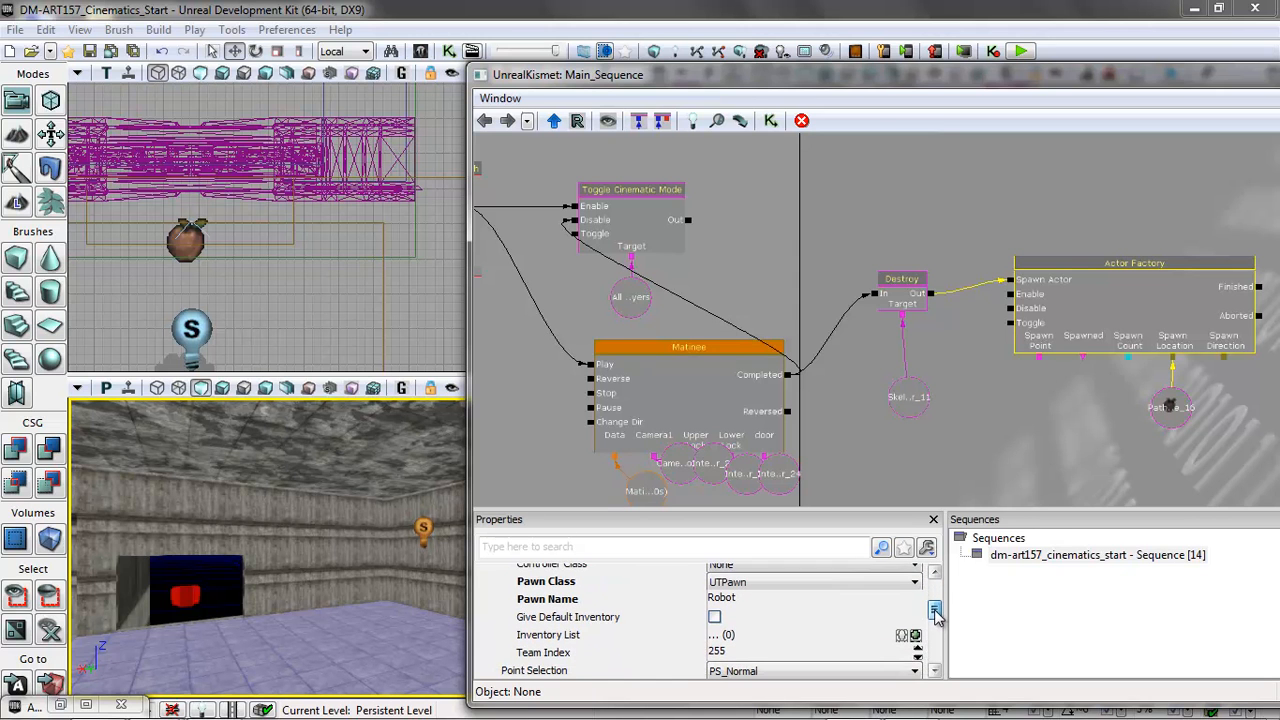
{"action": "left_click", "coordinate": [715, 618]}
{"action": "mouse_move", "coordinate": [937, 606]}
{"action": "left_mouse_down"}
{"action": "mouse_move", "coordinate": [938, 634]}
{"action": "mouse_move", "coordinate": [938, 590]}
{"action": "left_mouse_up"}
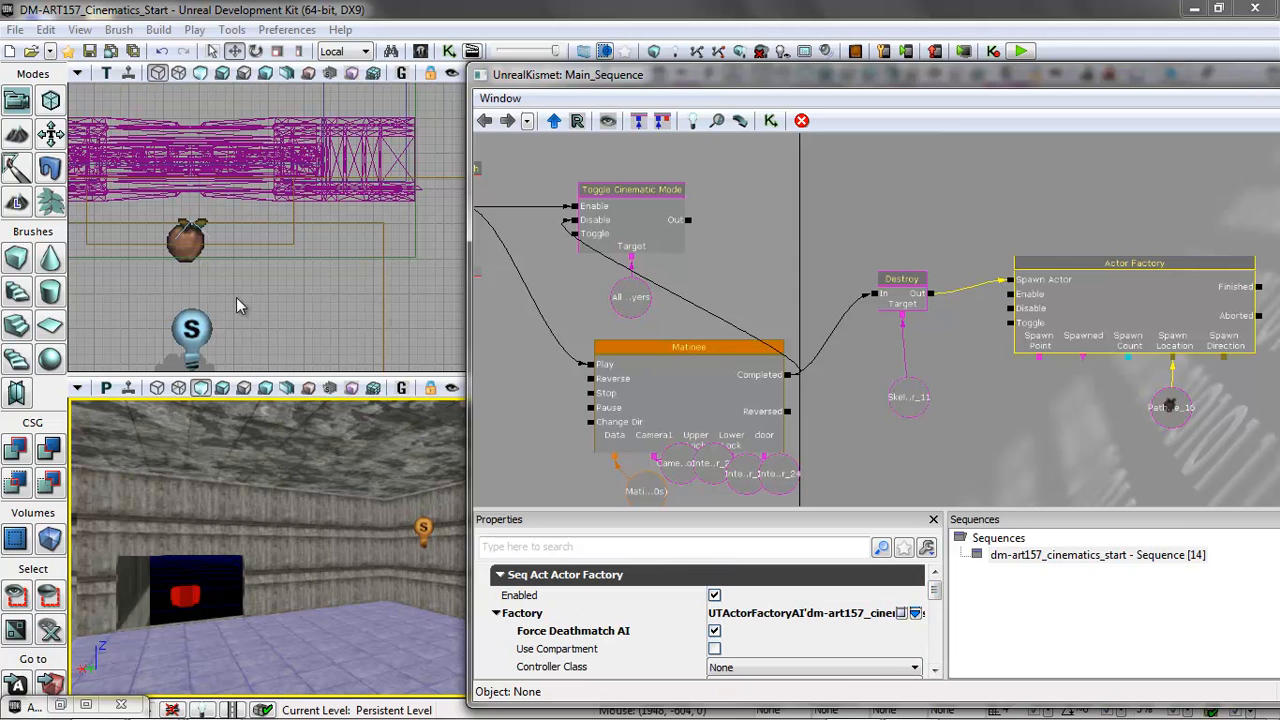
Step: Rebuild everything in the level with Build All and dismiss the Map Check results
{"action": "left_click", "coordinate": [158, 31]}
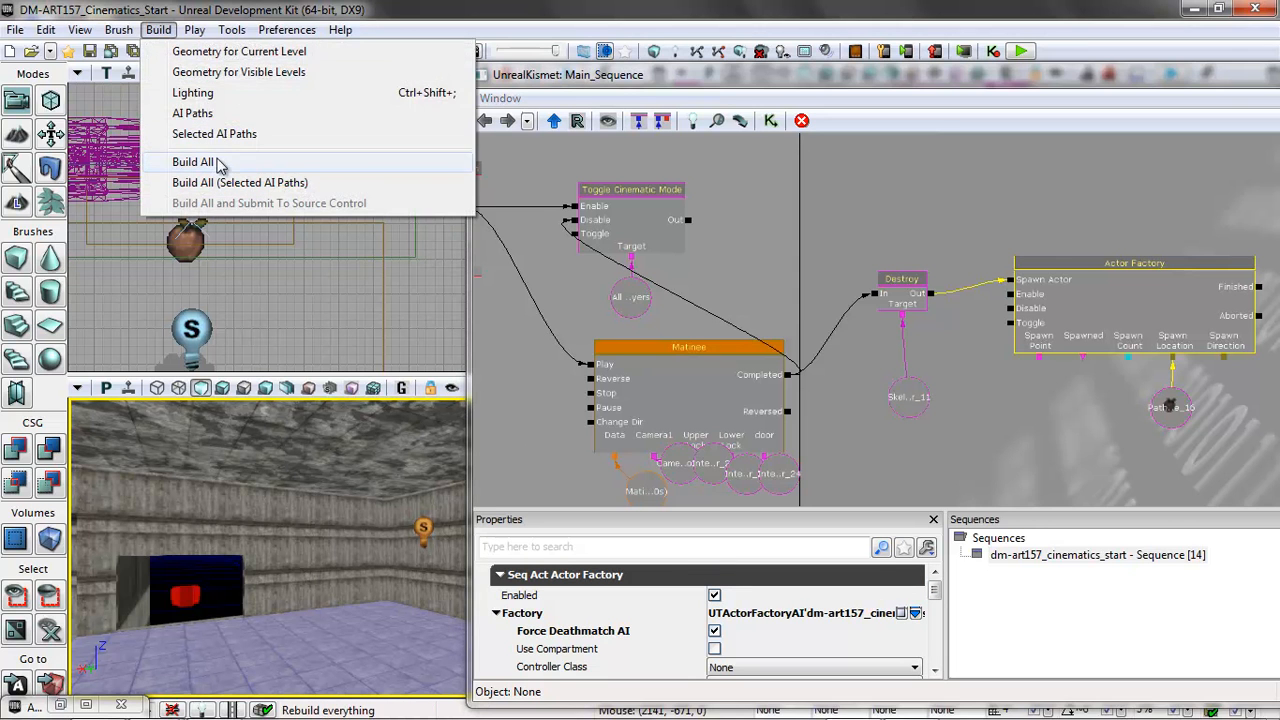
{"action": "left_click", "coordinate": [193, 162]}
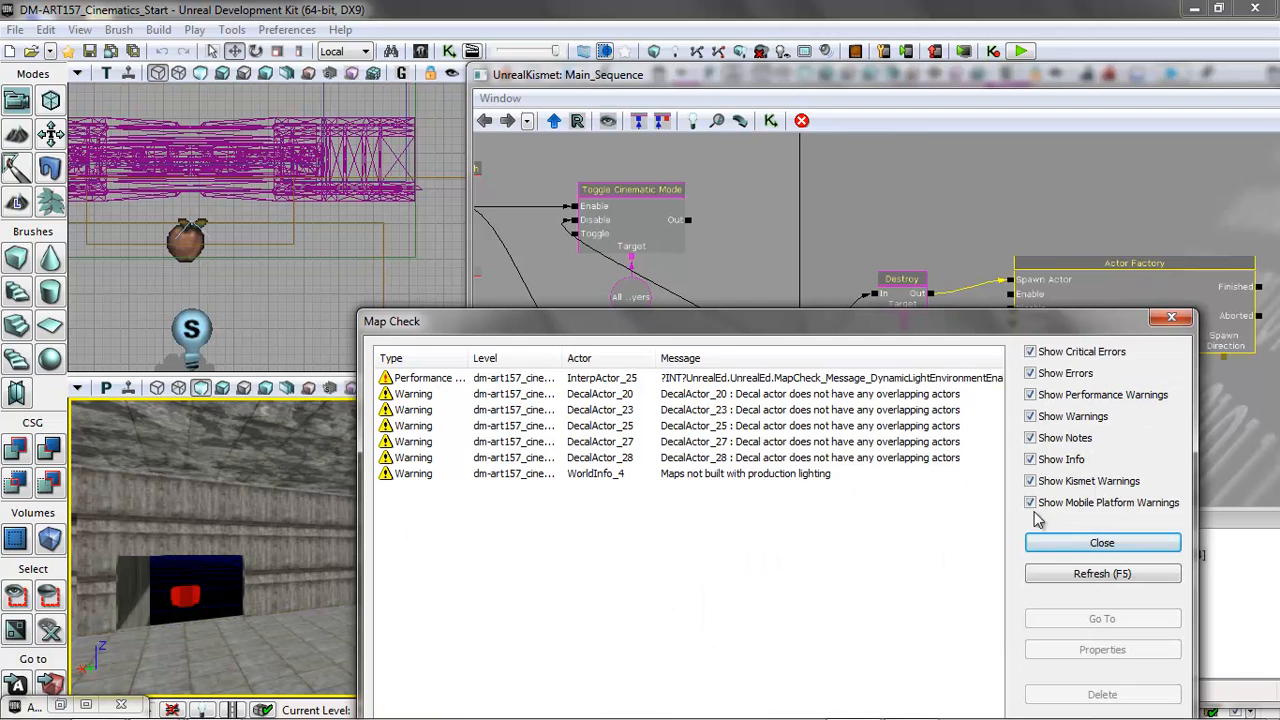
{"action": "left_click", "coordinate": [1075, 547]}
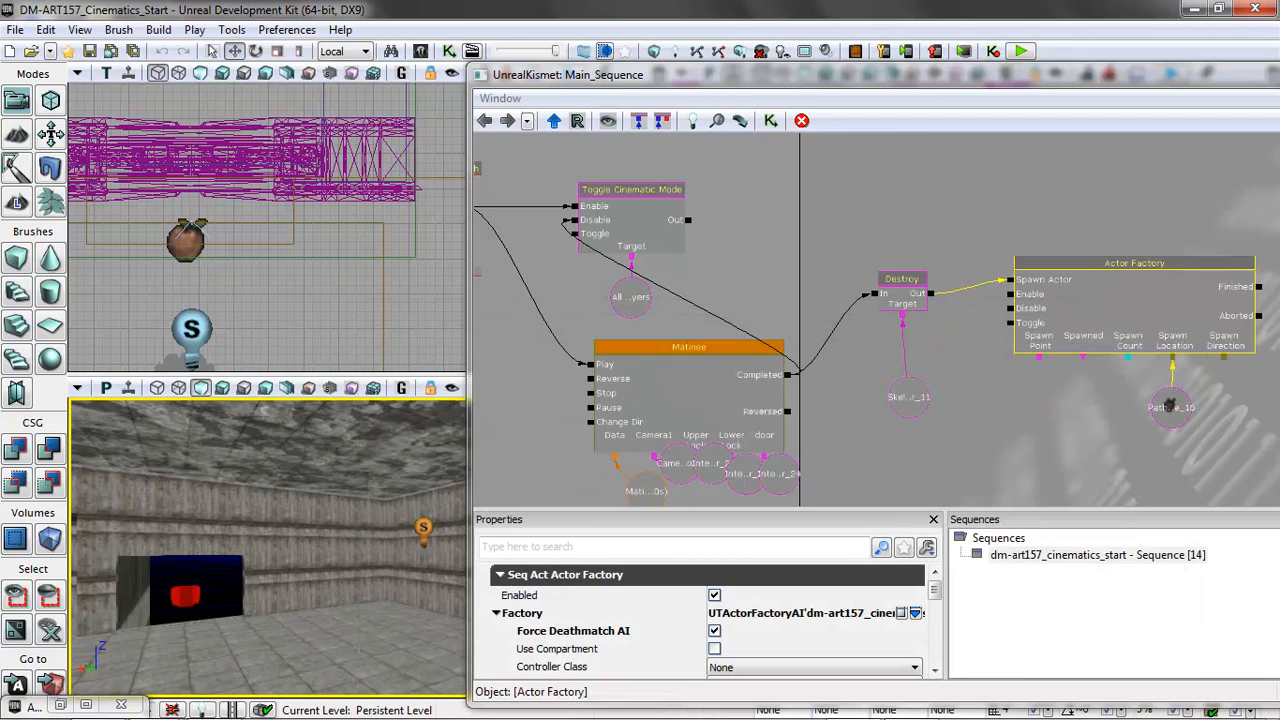
Step: Play-test the rebuilt level from the room's floor to check the armed robot's behaviour, then end the preview
{"action": "right_click", "coordinate": [362, 624]}
{"action": "left_click", "coordinate": [408, 617]}
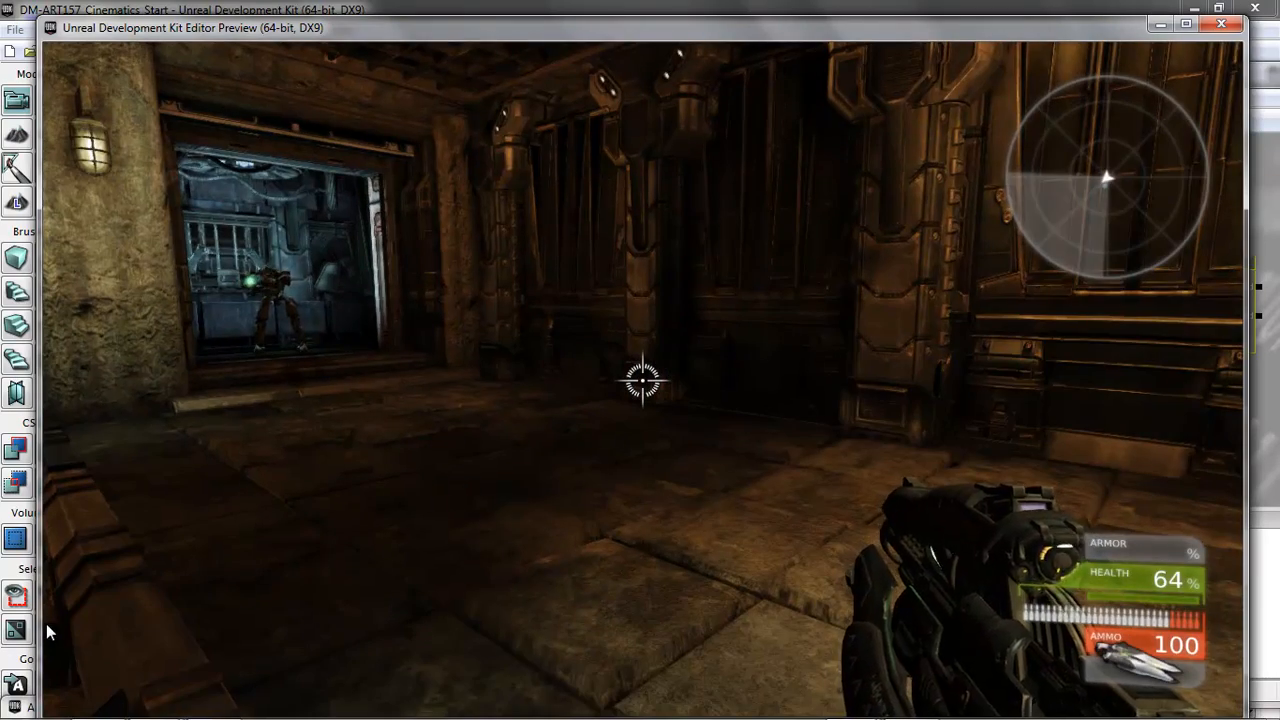
{"action": "key", "text": "Escape"}
Step: Set an activate delay of 1.0 on the Actor Factory's Spawn Actor input
{"action": "left_click_drag", "start_coordinate": [1020, 412], "coordinate": [925, 432]}
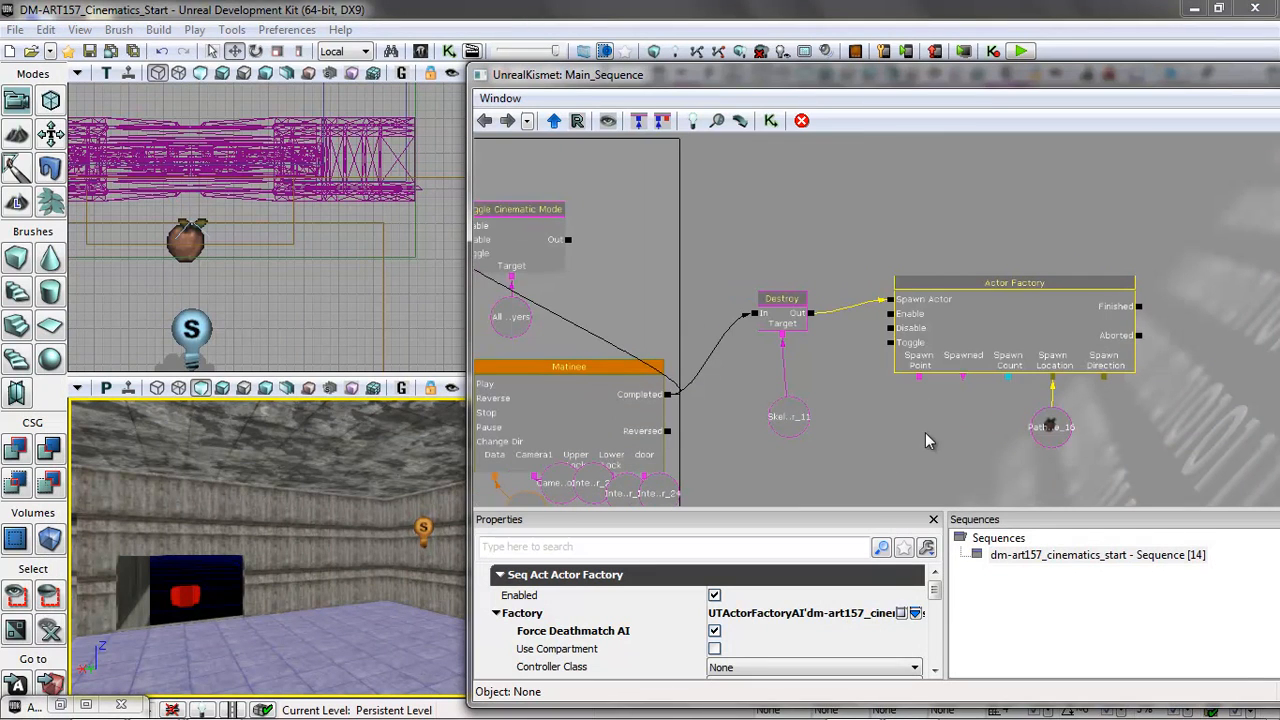
{"action": "right_click", "coordinate": [893, 304]}
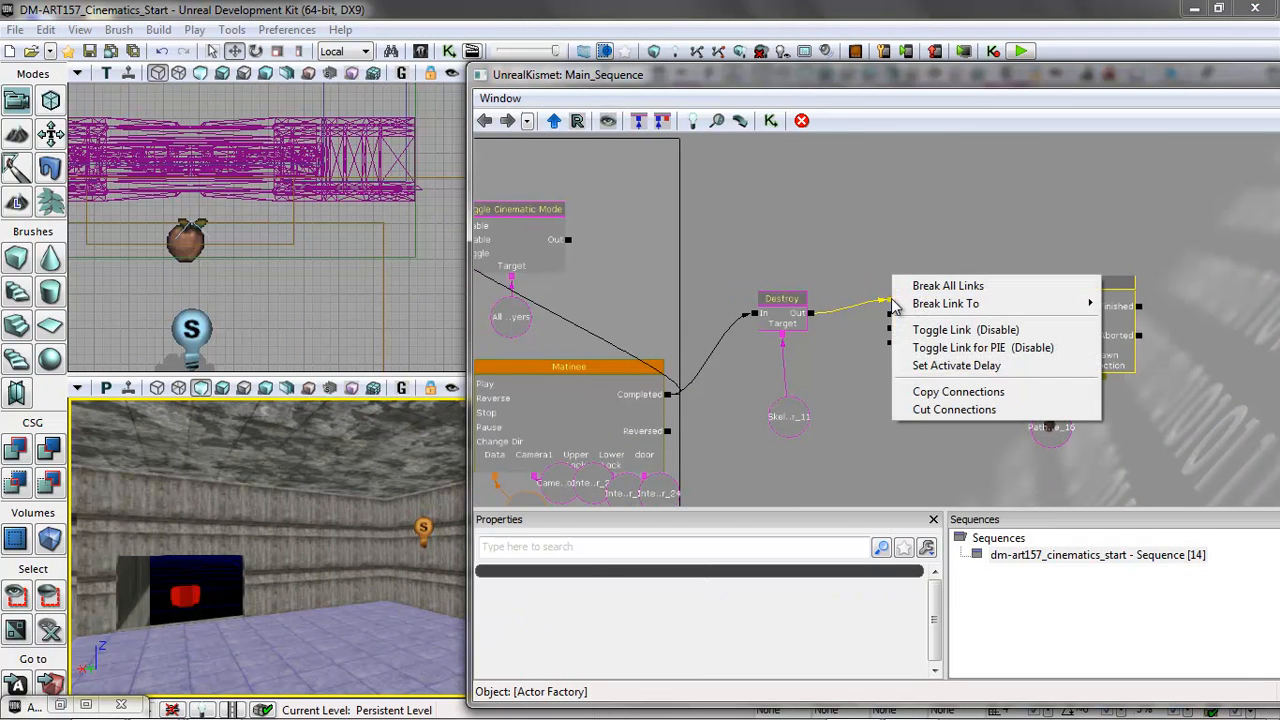
{"action": "left_click", "coordinate": [926, 366]}
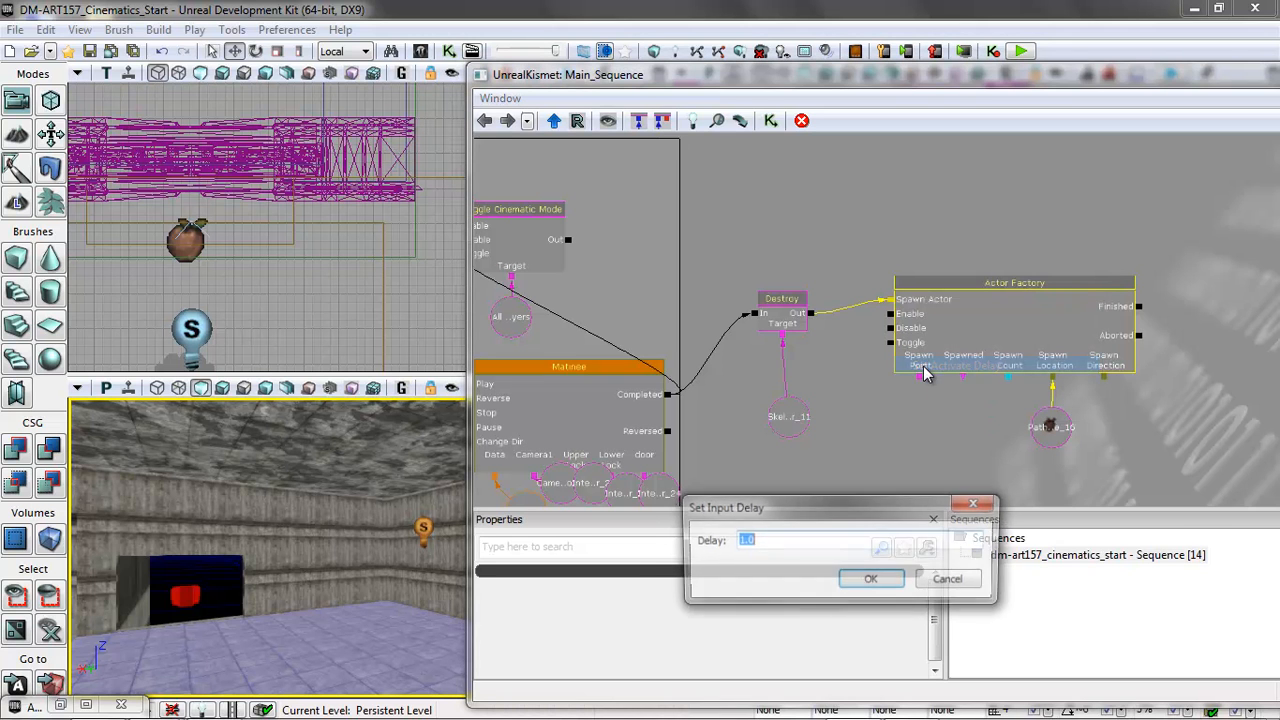
{"action": "left_click", "coordinate": [874, 581]}
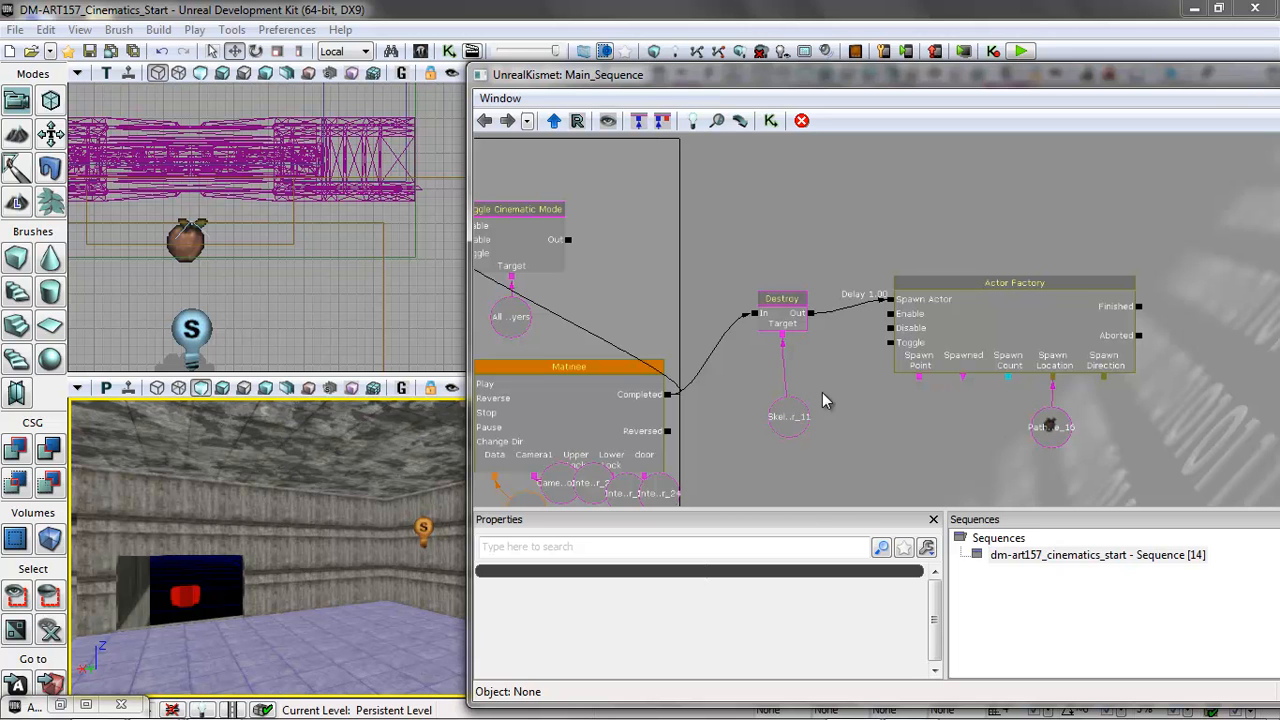
Step: With the robot's skeletal mesh actor selected, add a new skeletal mesh group named Bot_Actions to the Matinee
{"action": "left_click_drag", "start_coordinate": [728, 411], "coordinate": [808, 366]}
{"action": "left_click", "coordinate": [786, 363]}
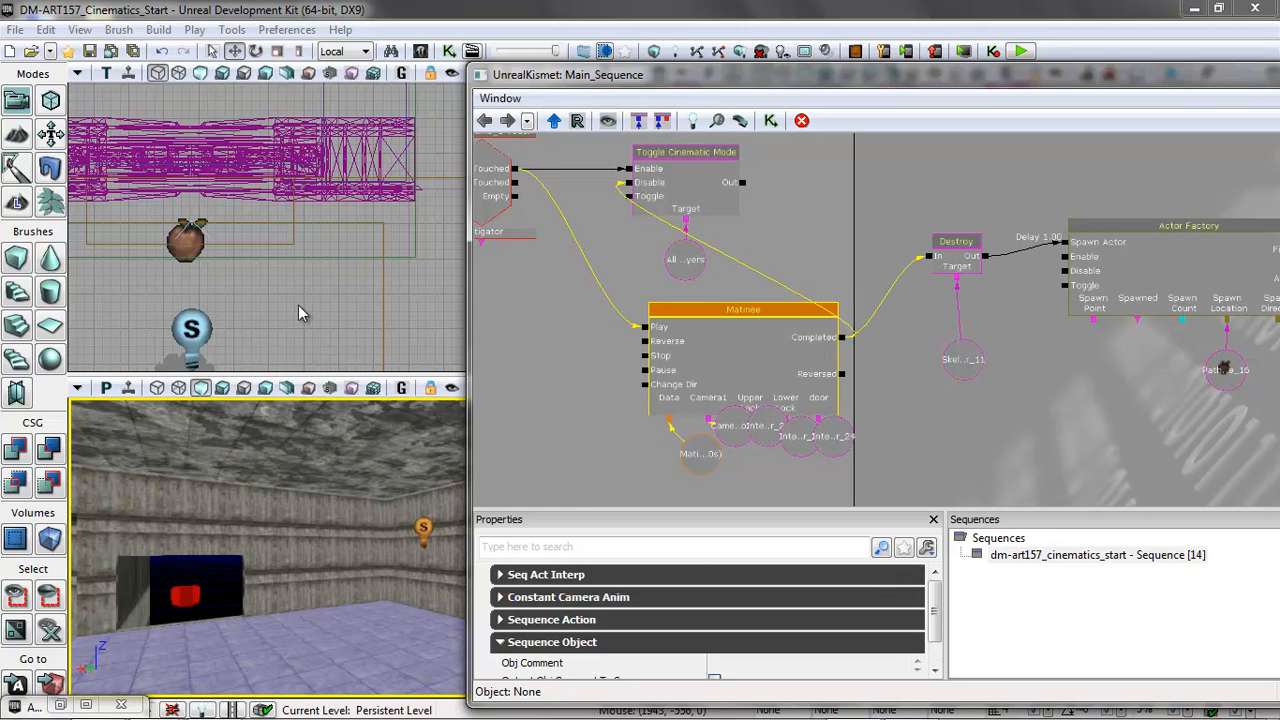
{"action": "left_click_drag", "start_coordinate": [307, 321], "coordinate": [328, 208]}
{"action": "left_click", "coordinate": [191, 260]}
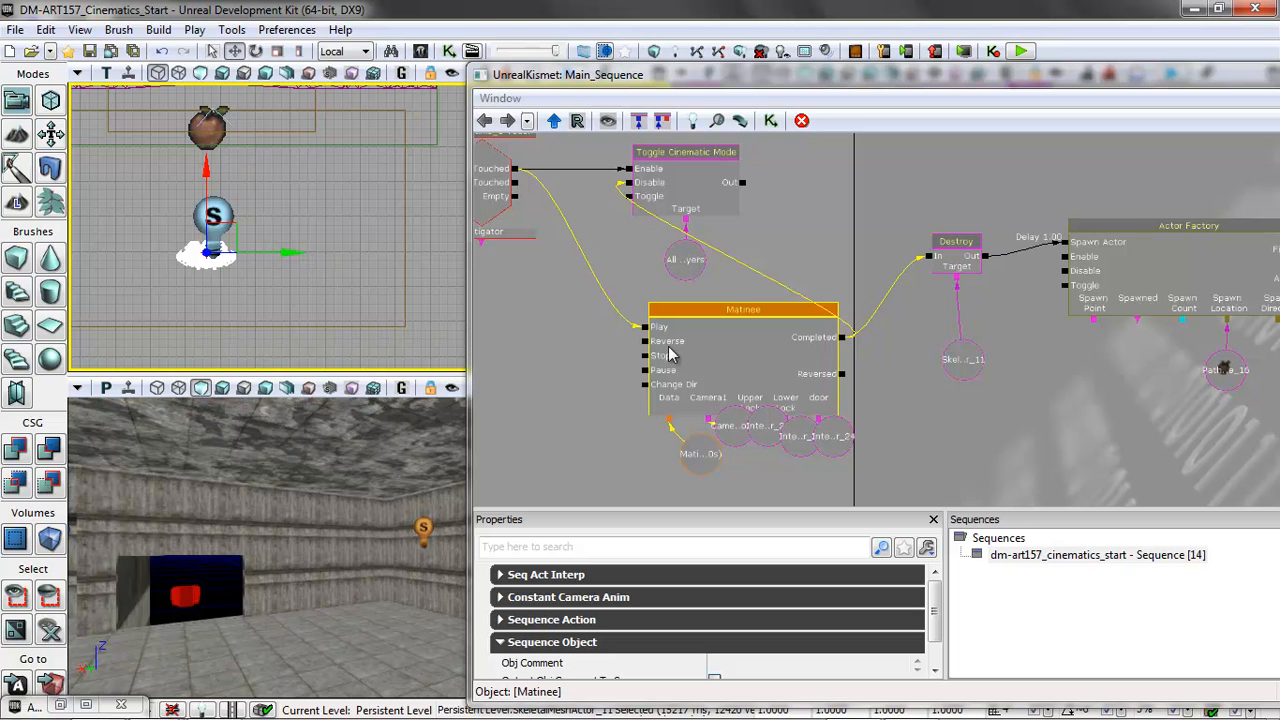
{"action": "double_click", "coordinate": [737, 349]}
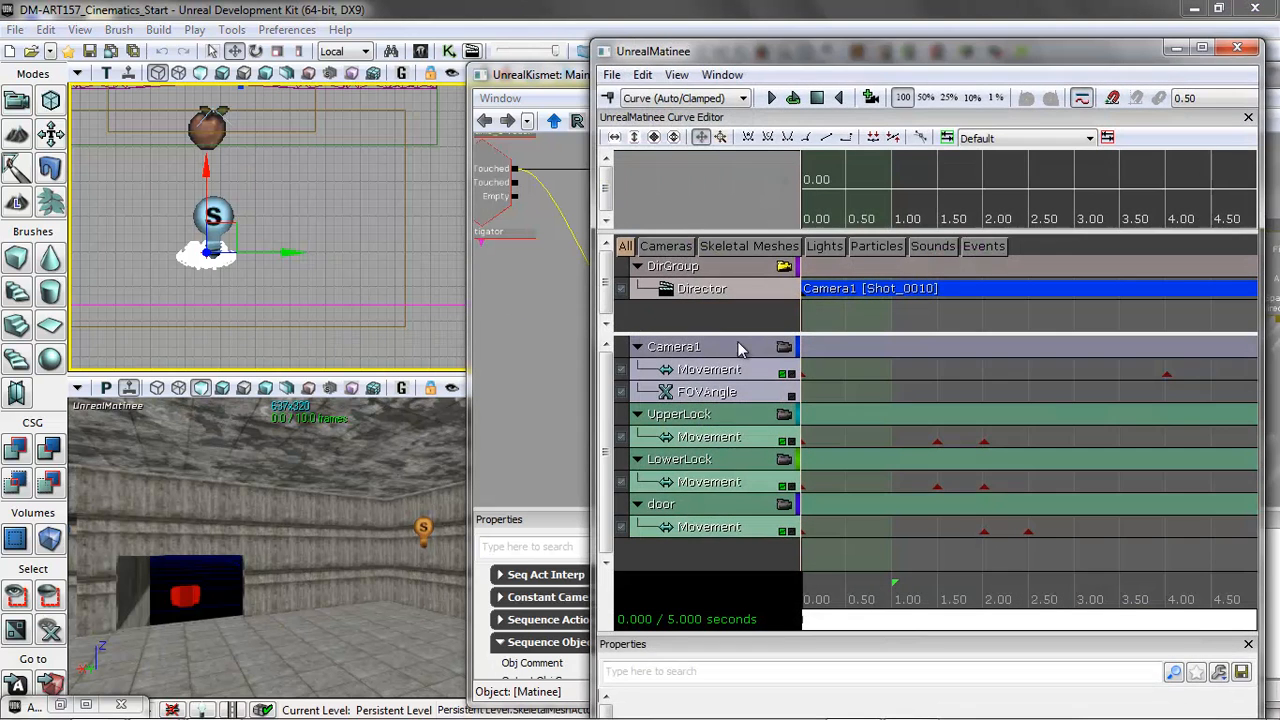
{"action": "right_click", "coordinate": [695, 555]}
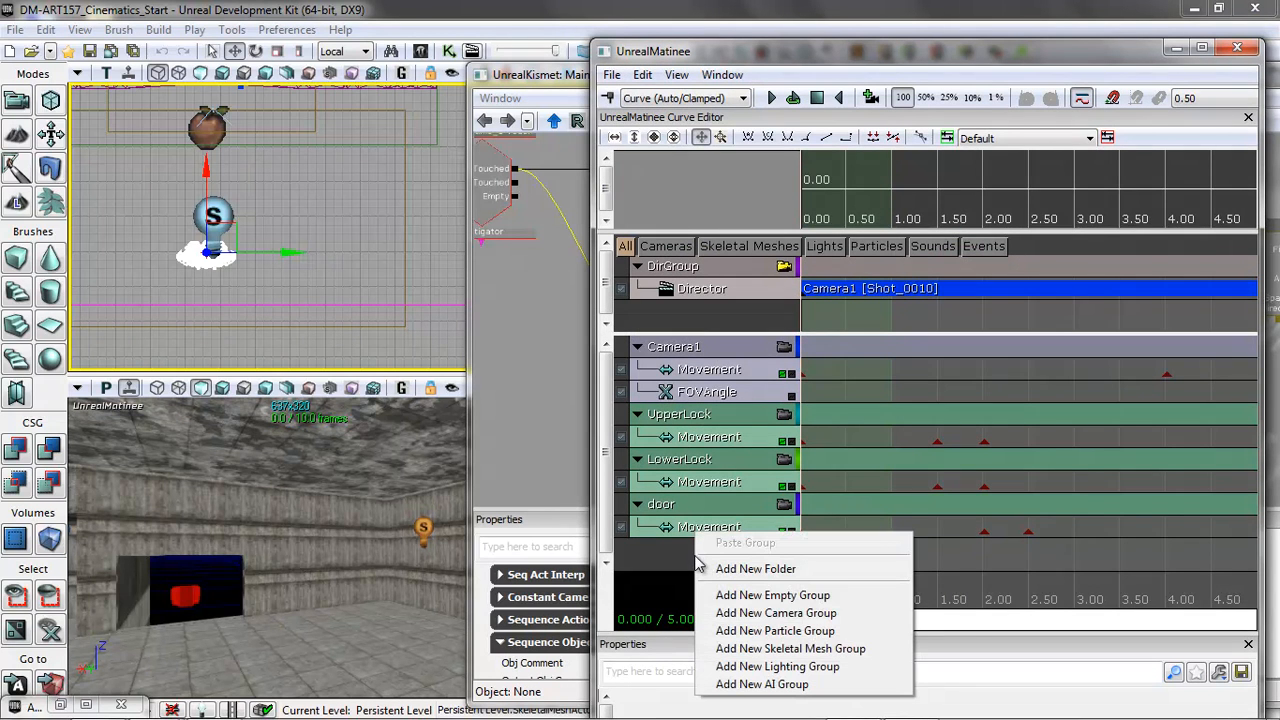
{"action": "left_click", "coordinate": [753, 649]}
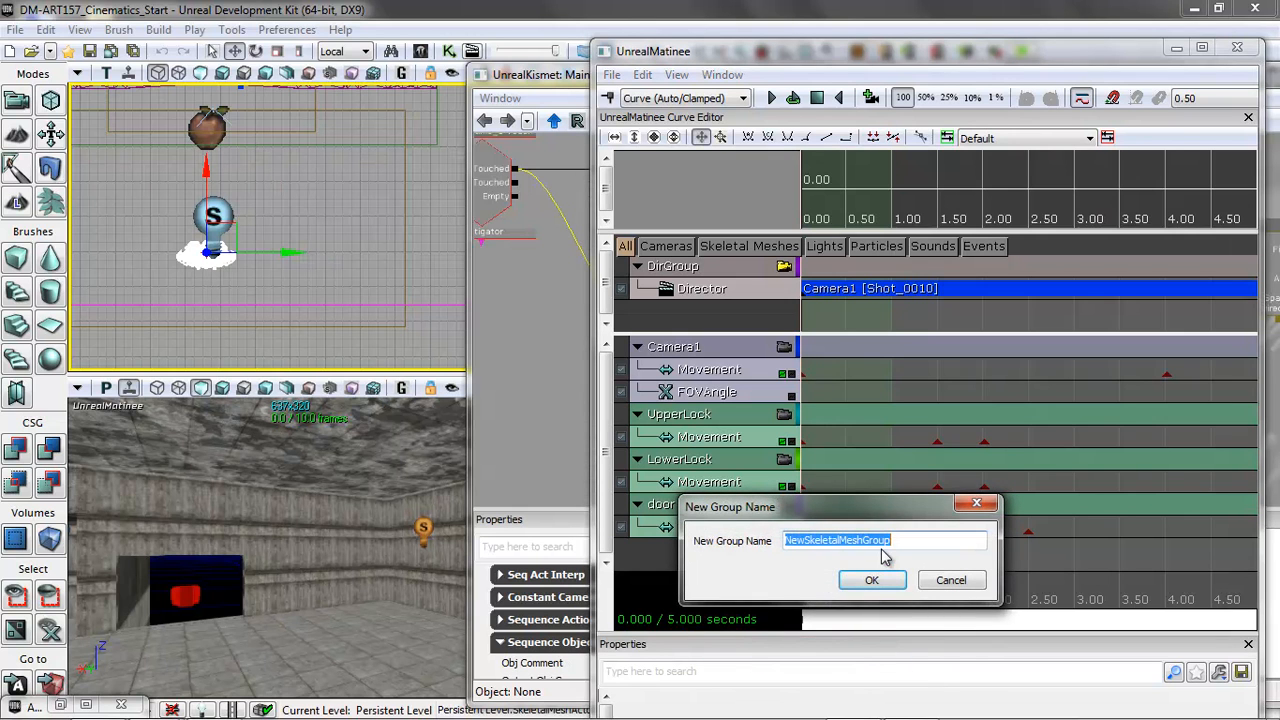
{"action": "type", "text": "Bot_Actions"}
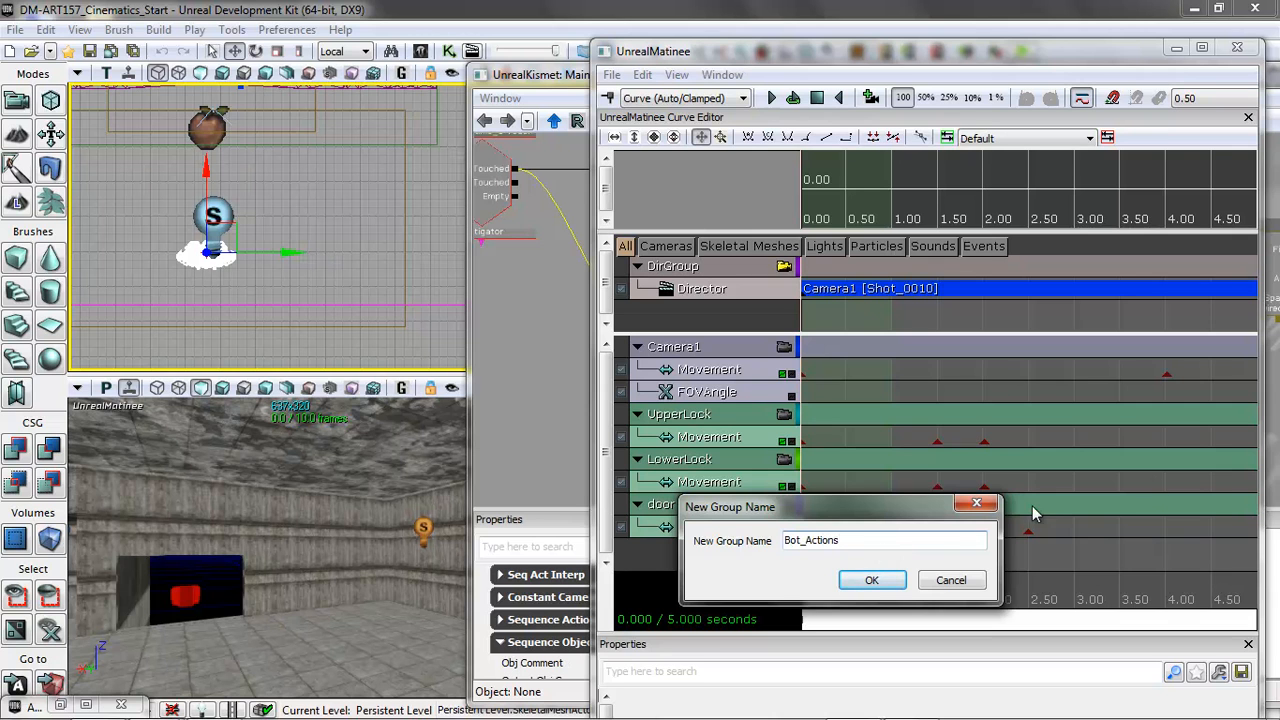
{"action": "left_click", "coordinate": [882, 582]}
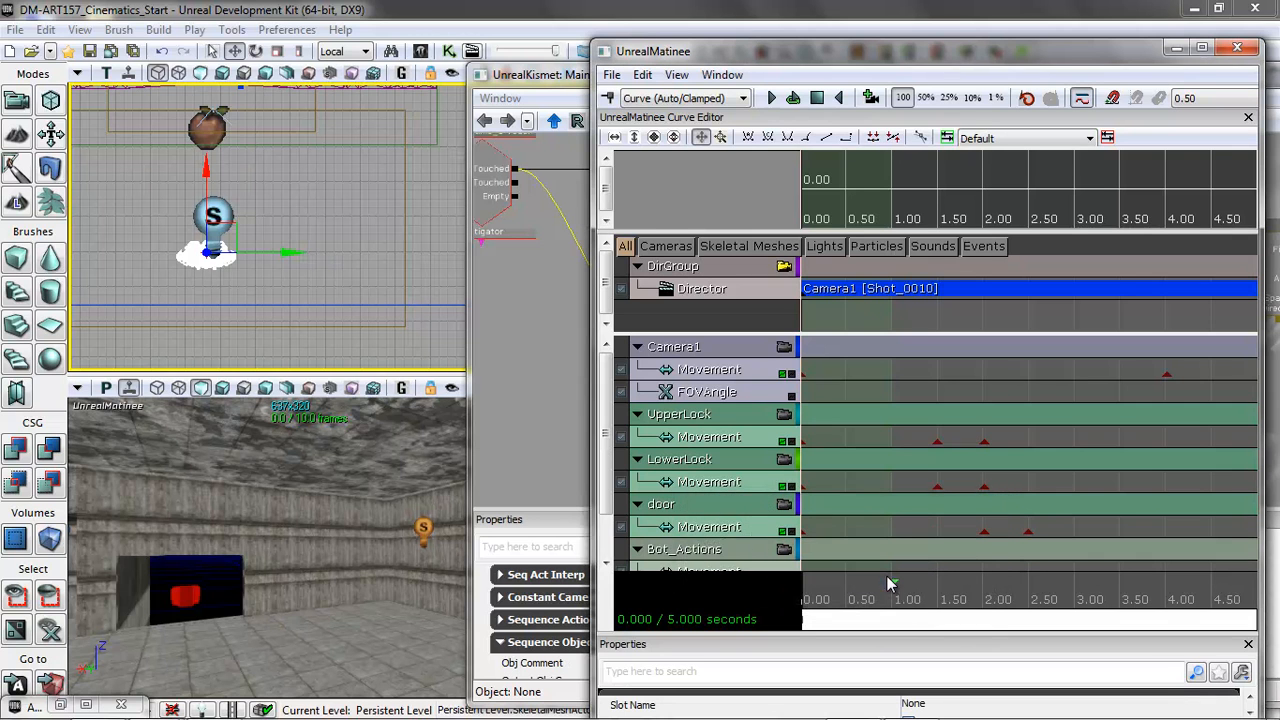
{"action": "left_click_drag", "start_coordinate": [603, 424], "coordinate": [605, 472]}
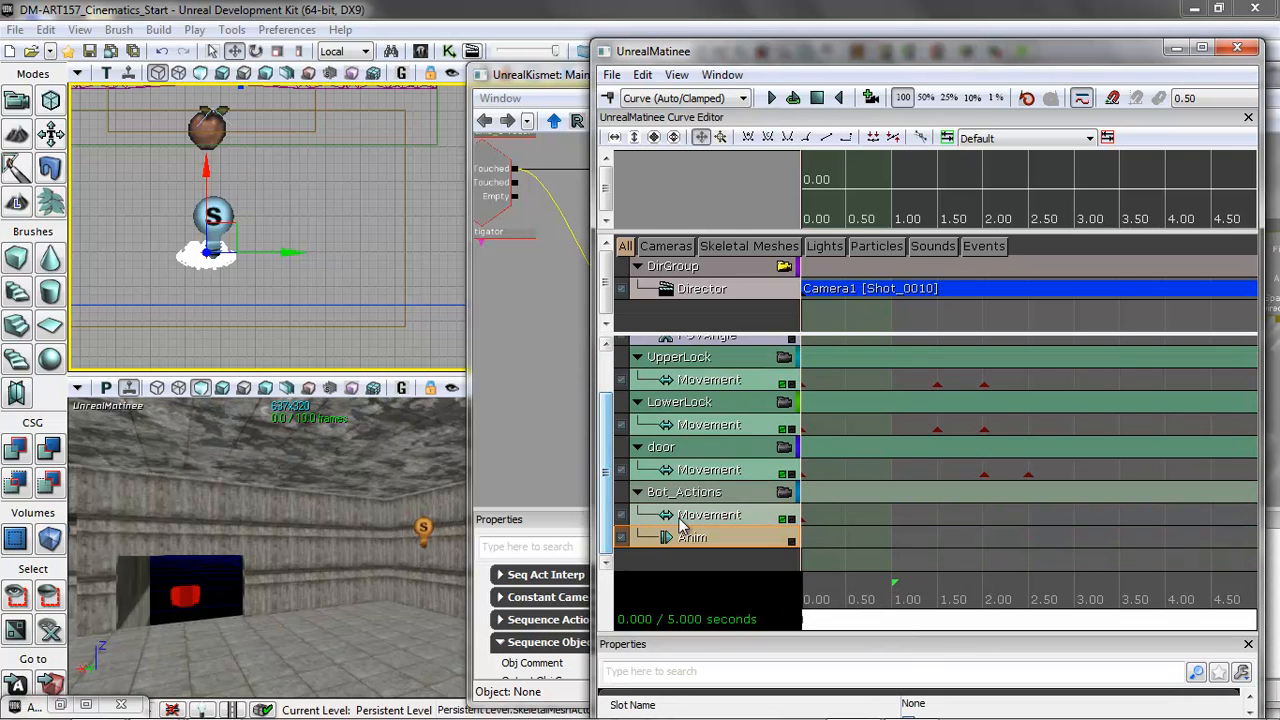
Step: Collapse the door, LowerLock and UpperLock groups and move the Matinee time to about 2.49 seconds
{"action": "left_click", "coordinate": [637, 447]}
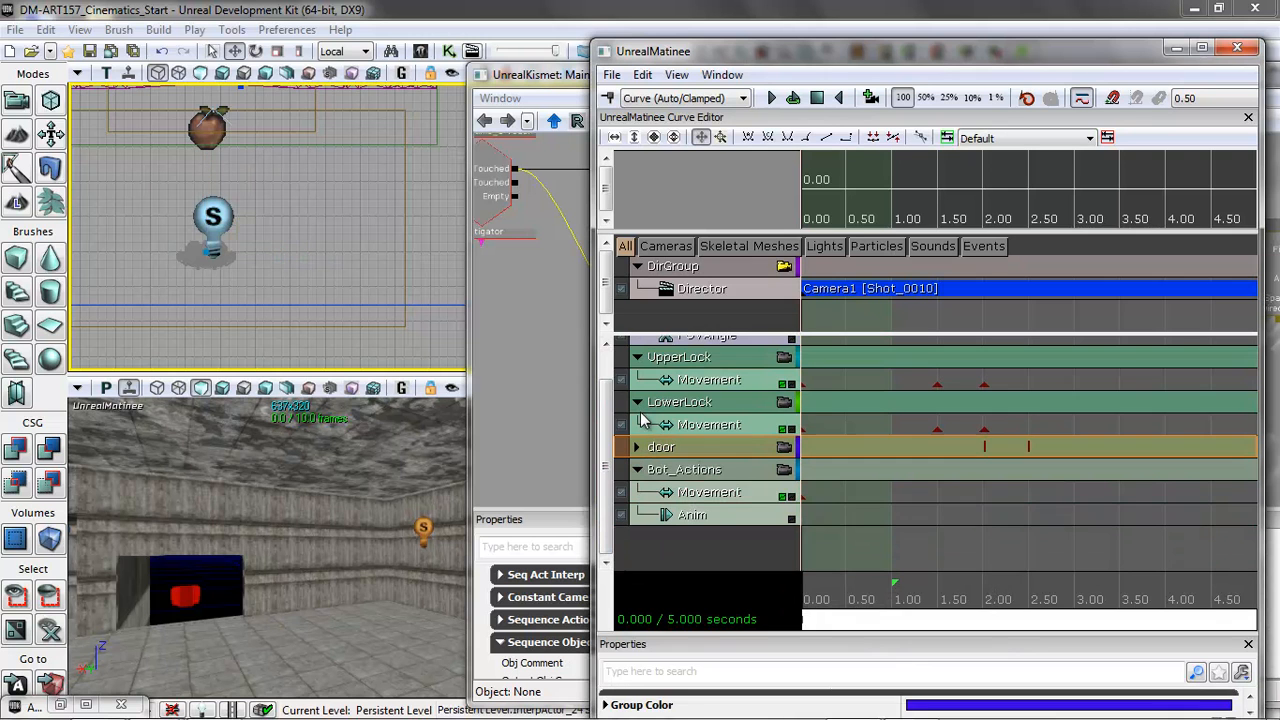
{"action": "left_click", "coordinate": [637, 402]}
{"action": "left_click", "coordinate": [637, 357]}
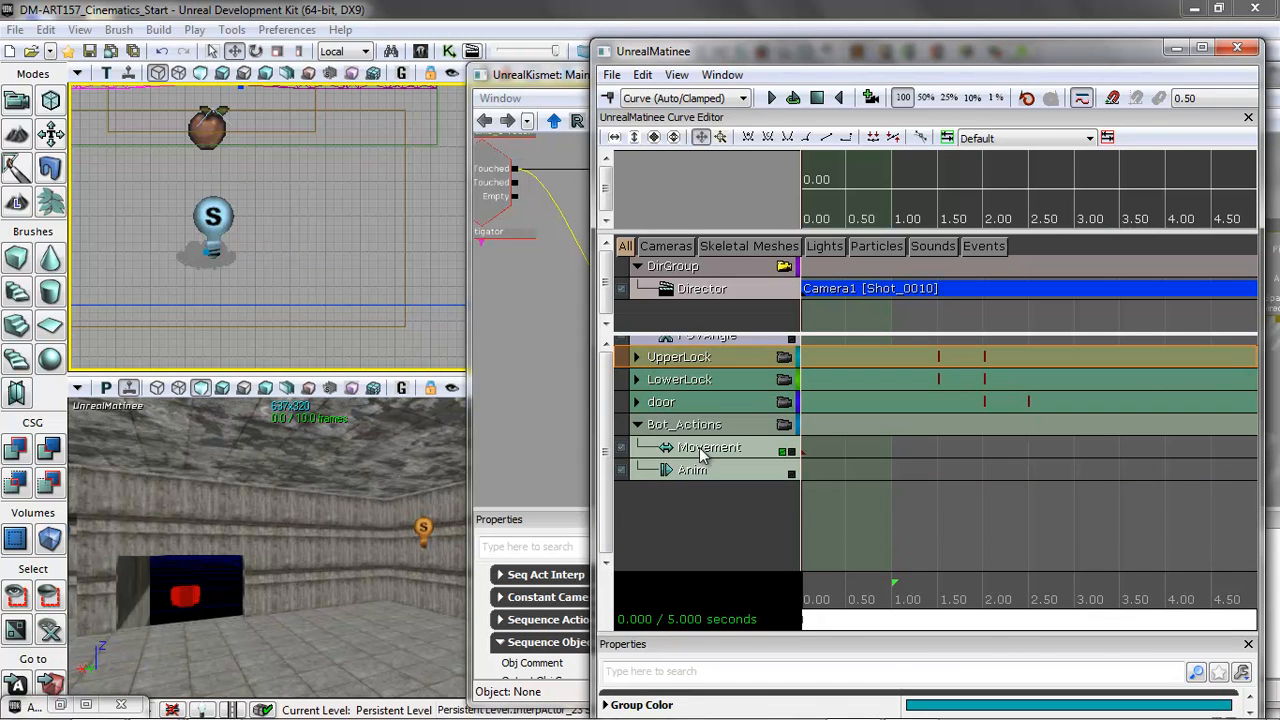
{"action": "left_click", "coordinate": [702, 450]}
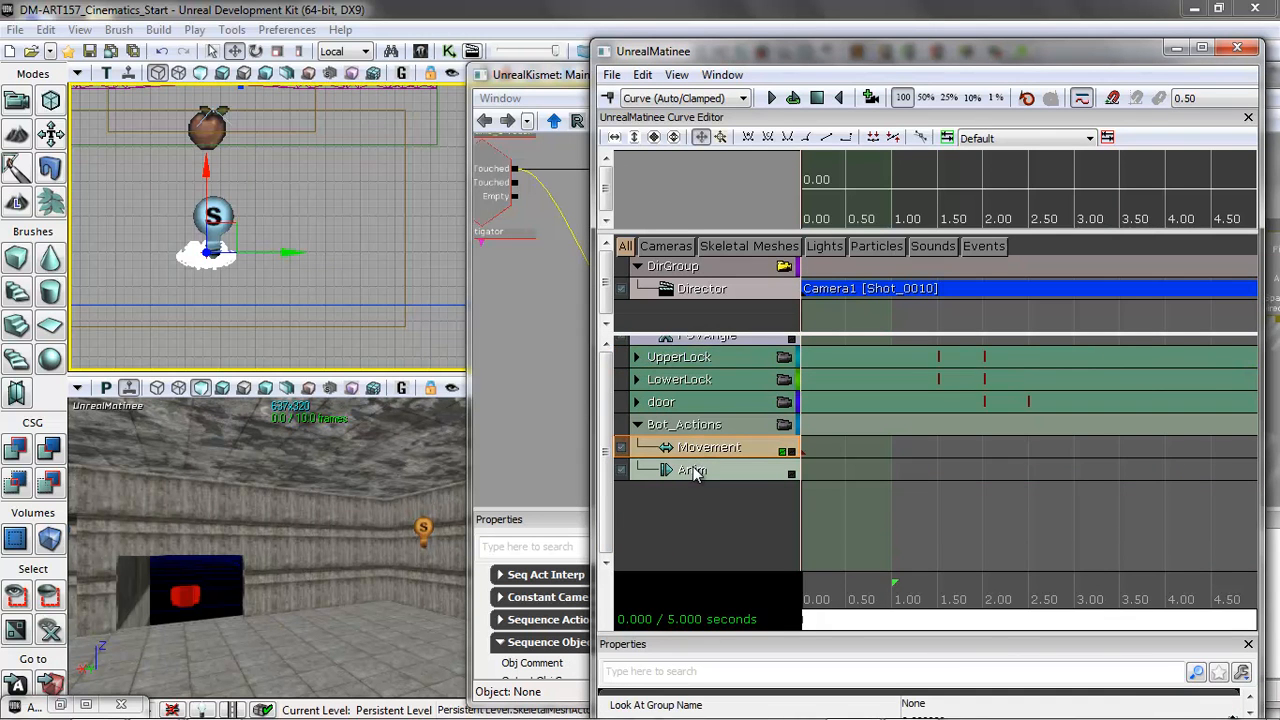
{"action": "left_click", "coordinate": [695, 474]}
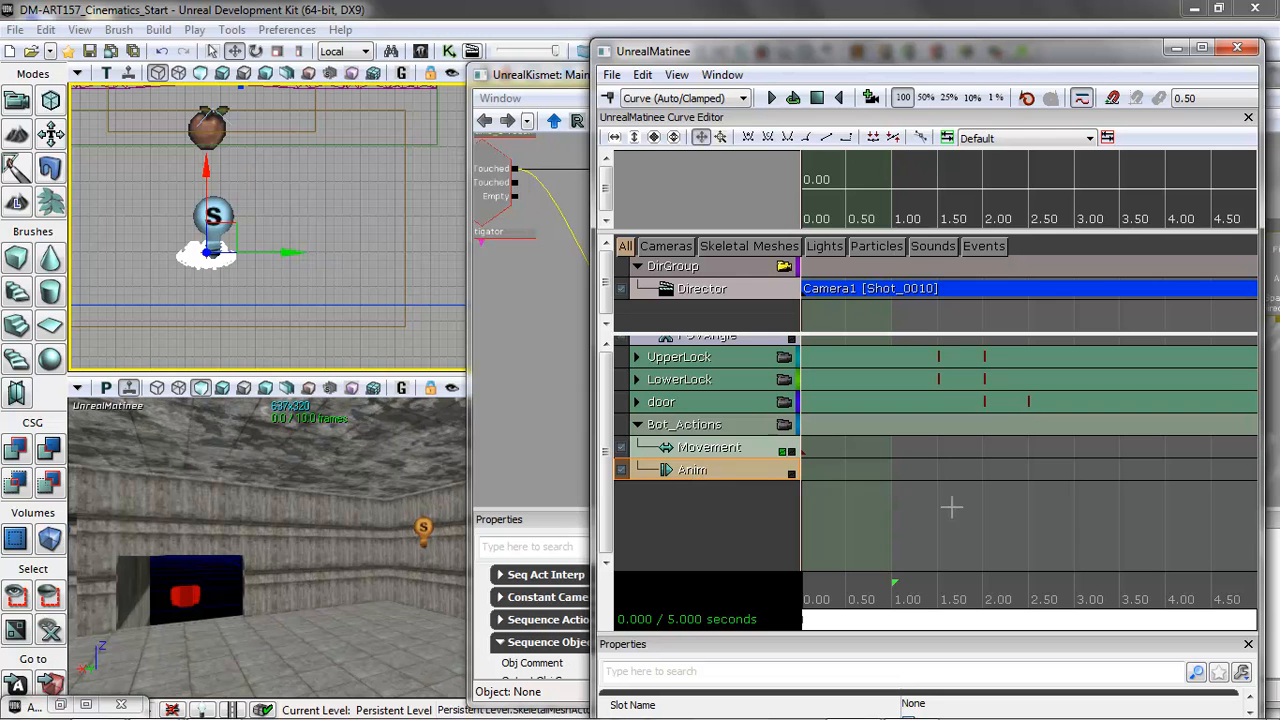
{"action": "left_click_drag", "start_coordinate": [805, 605], "coordinate": [1031, 605]}
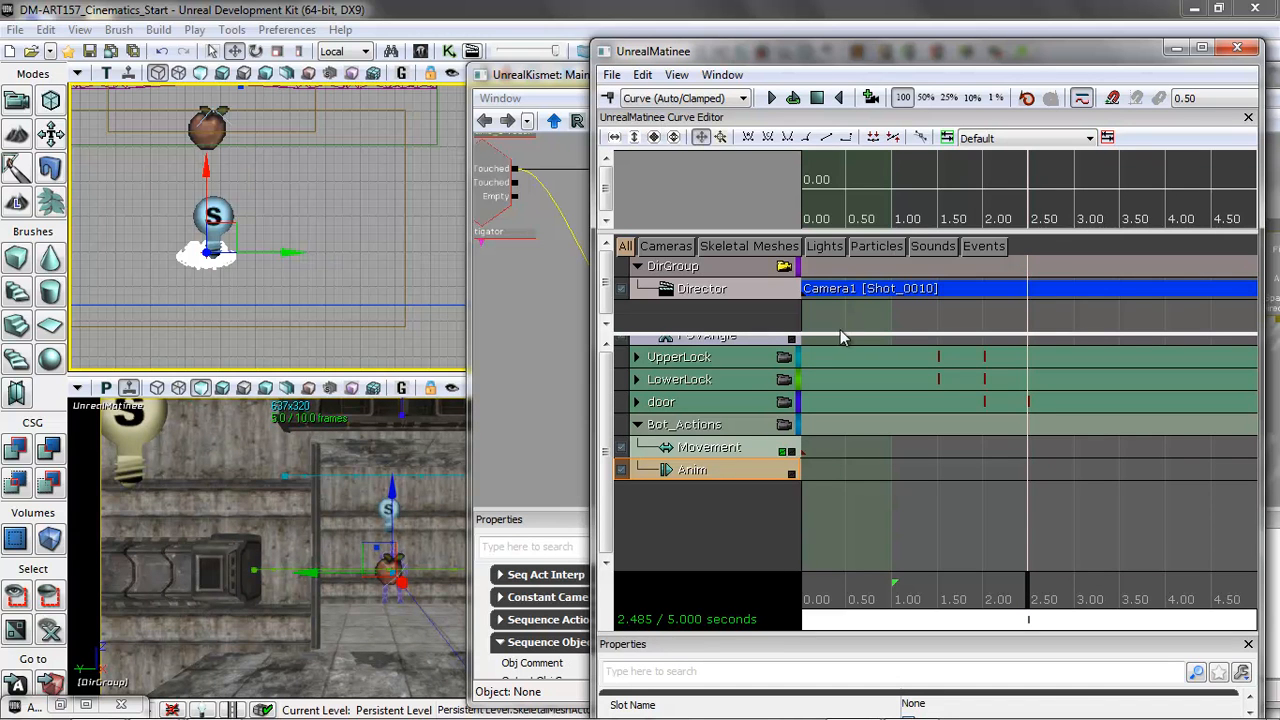
Step: Enlarge the Matinee's properties area and add an empty Group Anim Sets entry to the Bot_Actions group
{"action": "left_click_drag", "start_coordinate": [844, 61], "coordinate": [670, 40]}
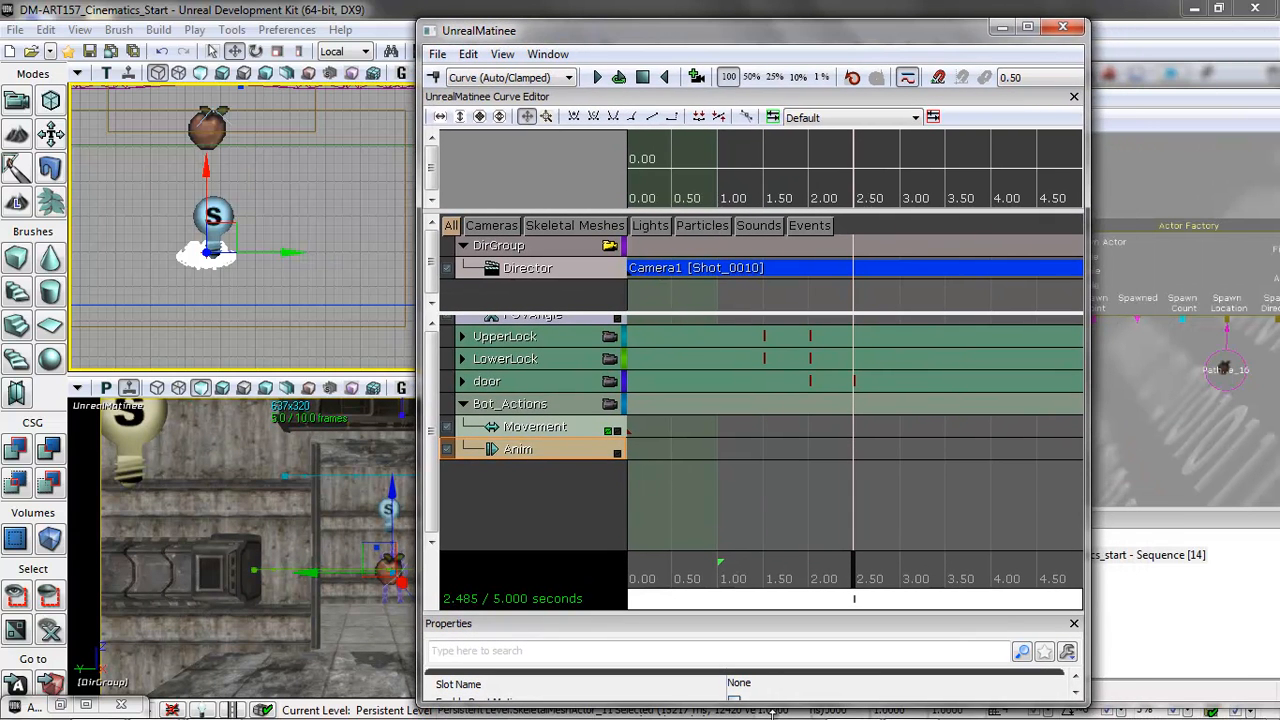
{"action": "left_click_drag", "start_coordinate": [998, 616], "coordinate": [992, 527]}
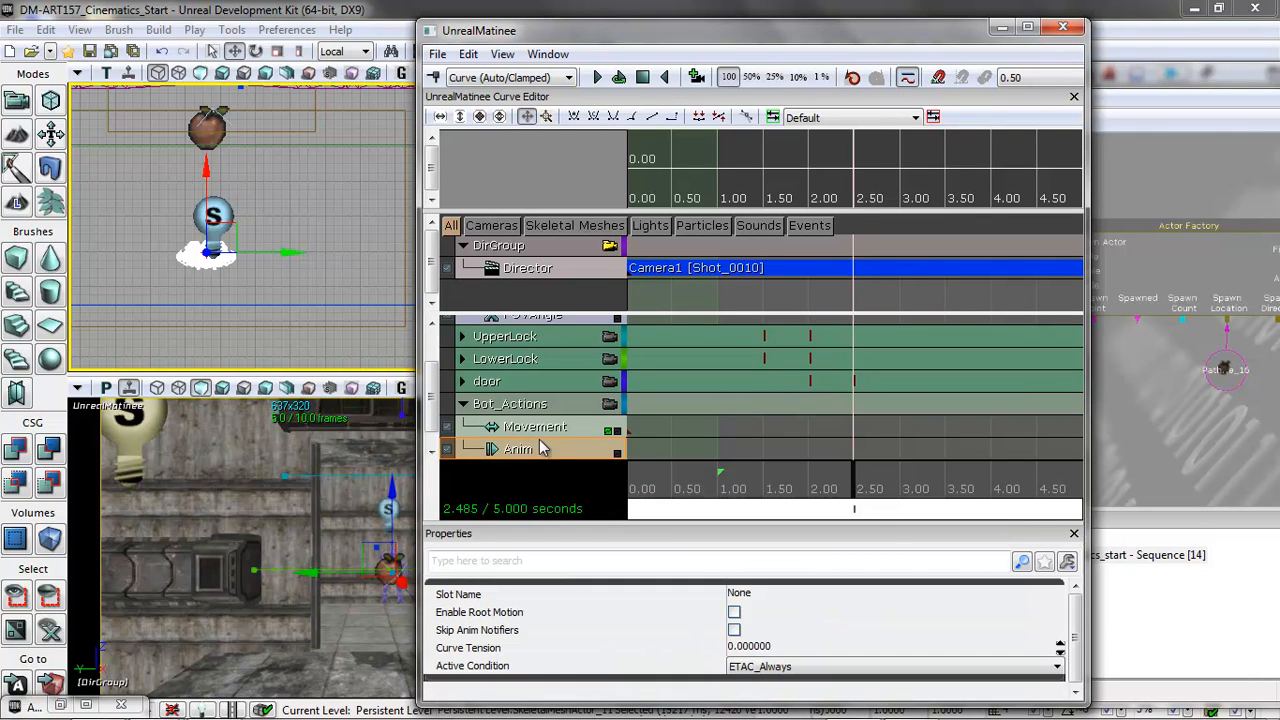
{"action": "left_click", "coordinate": [528, 408]}
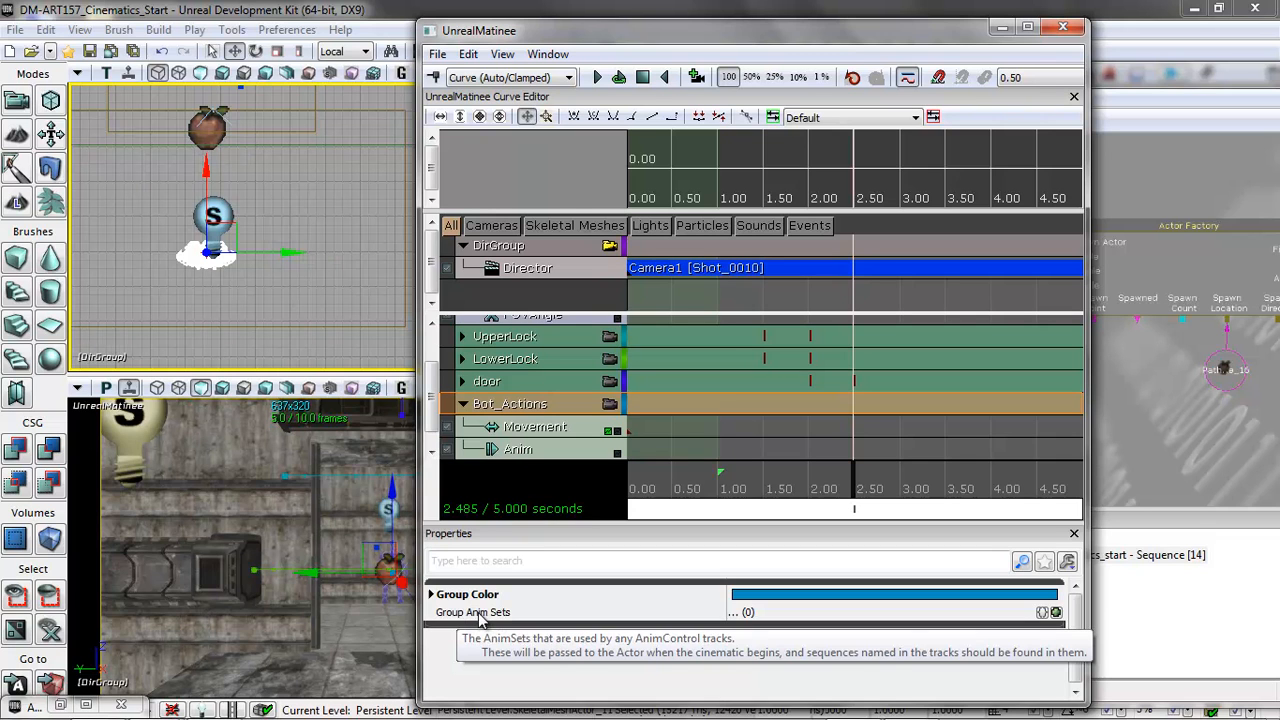
{"action": "left_click", "coordinate": [1056, 613]}
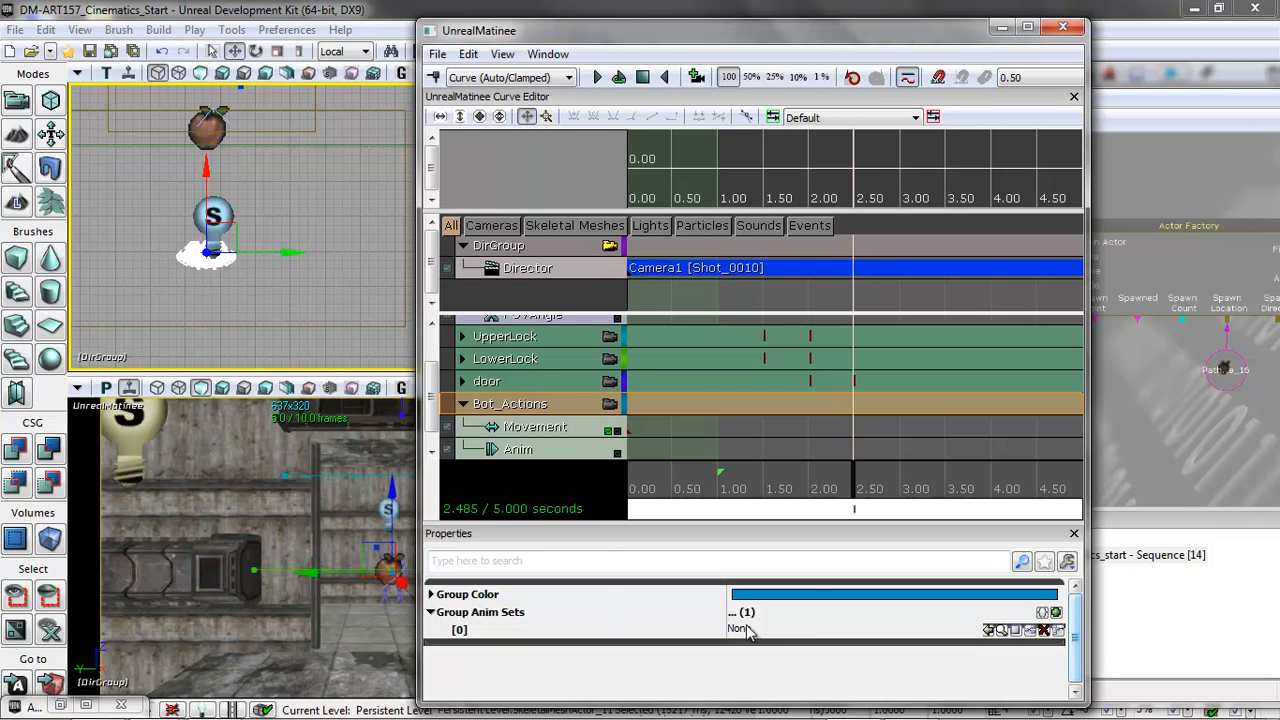
Step: Clear the a_eff search in the Content Browser and filter the UT3 Characters folder to animation sets and skeletal meshes
{"action": "left_click_drag", "start_coordinate": [620, 30], "coordinate": [763, 38]}
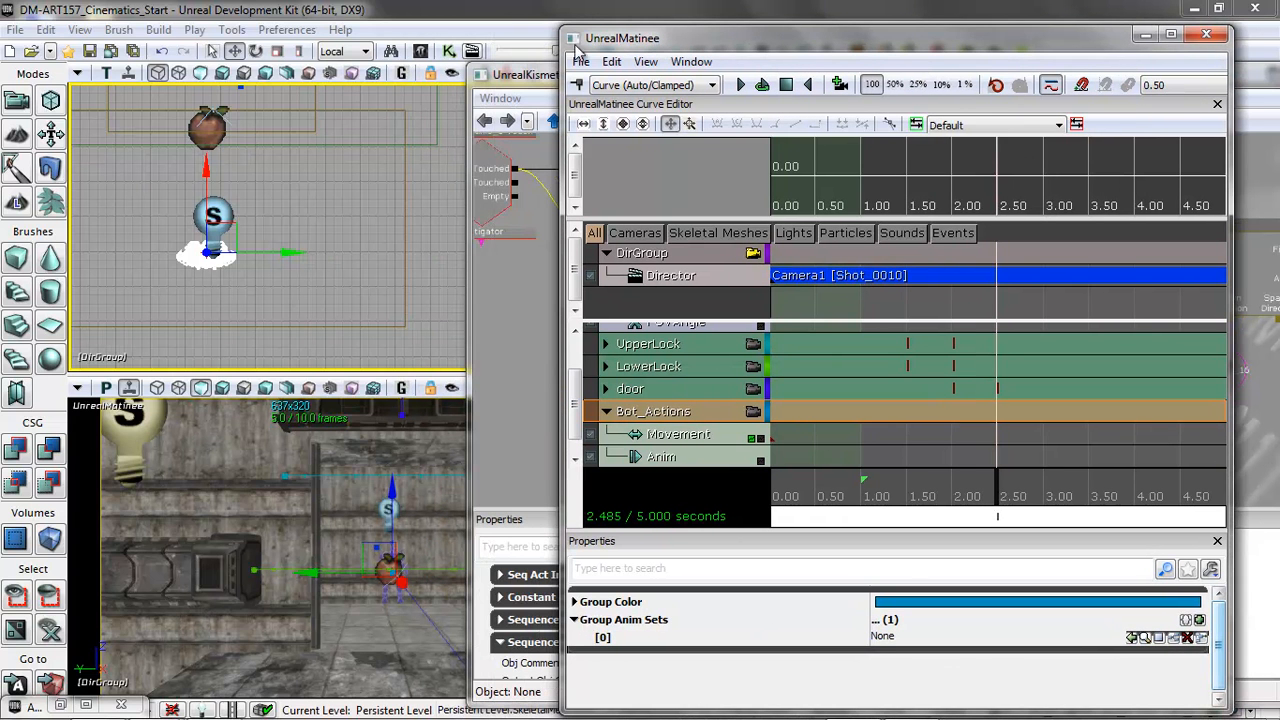
{"action": "left_click", "coordinate": [62, 707]}
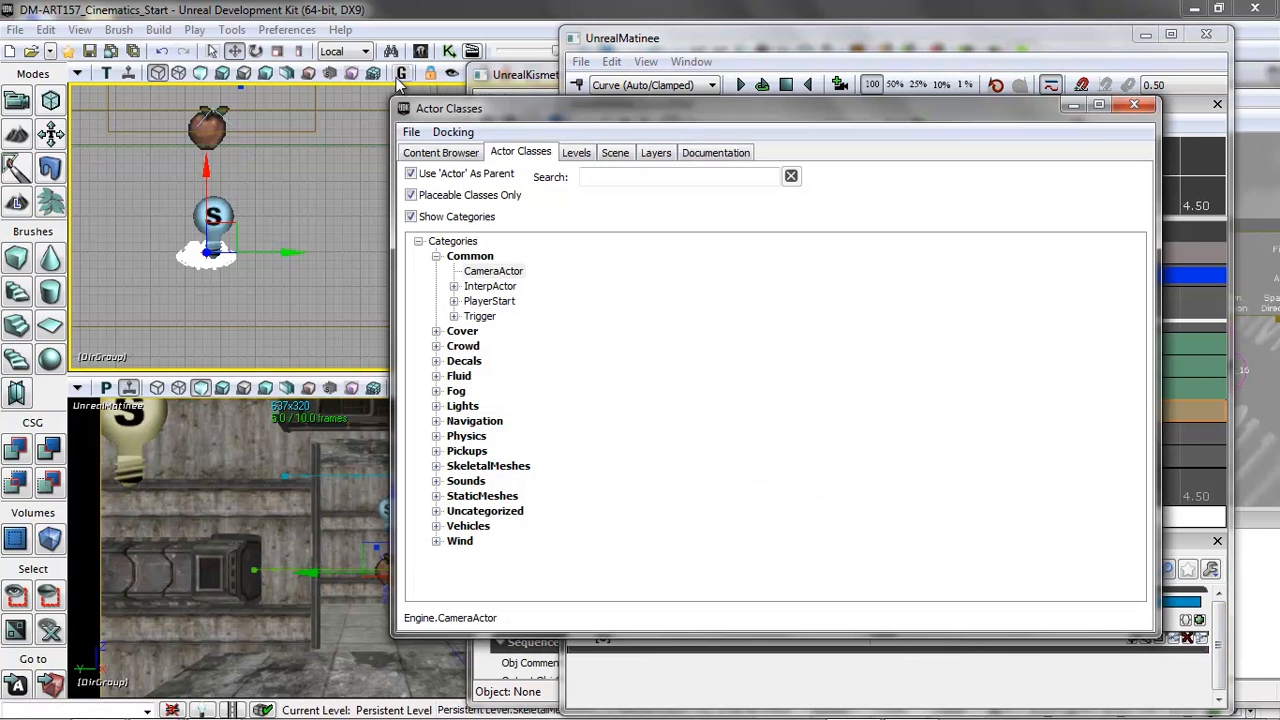
{"action": "left_click", "coordinate": [441, 153]}
{"action": "left_click_drag", "start_coordinate": [583, 110], "coordinate": [277, 107]}
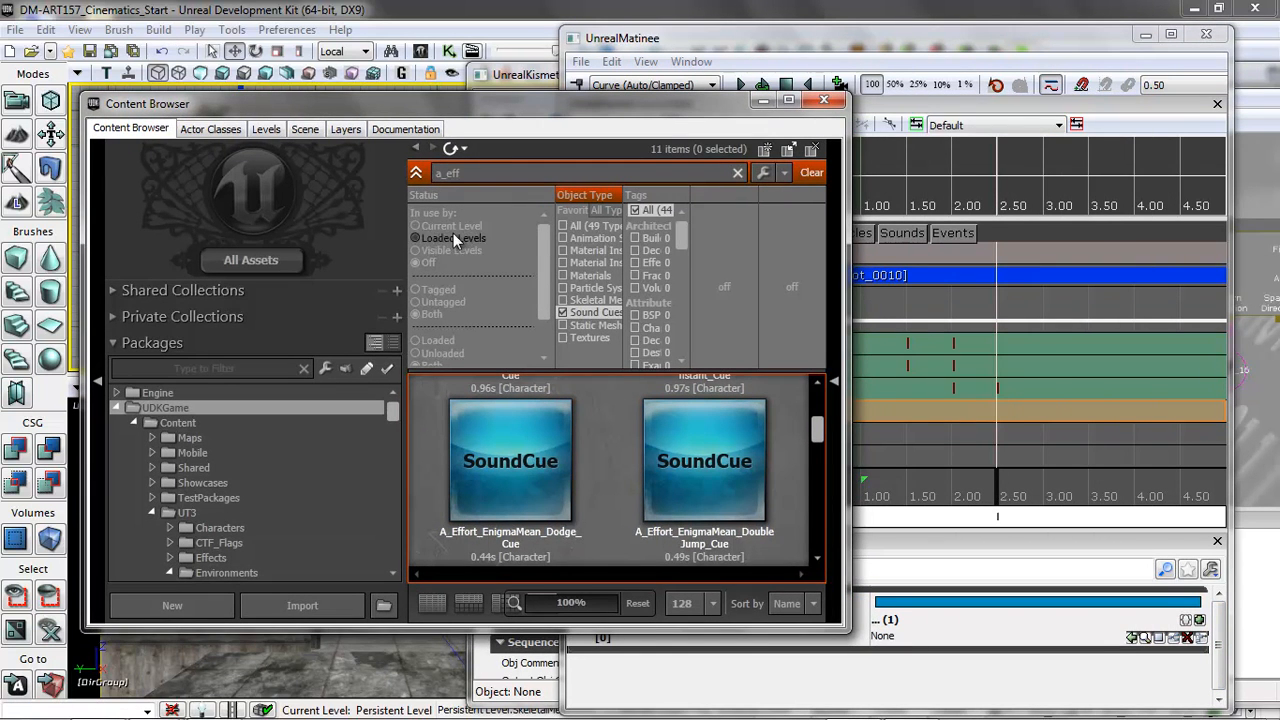
{"action": "left_click", "coordinate": [564, 227]}
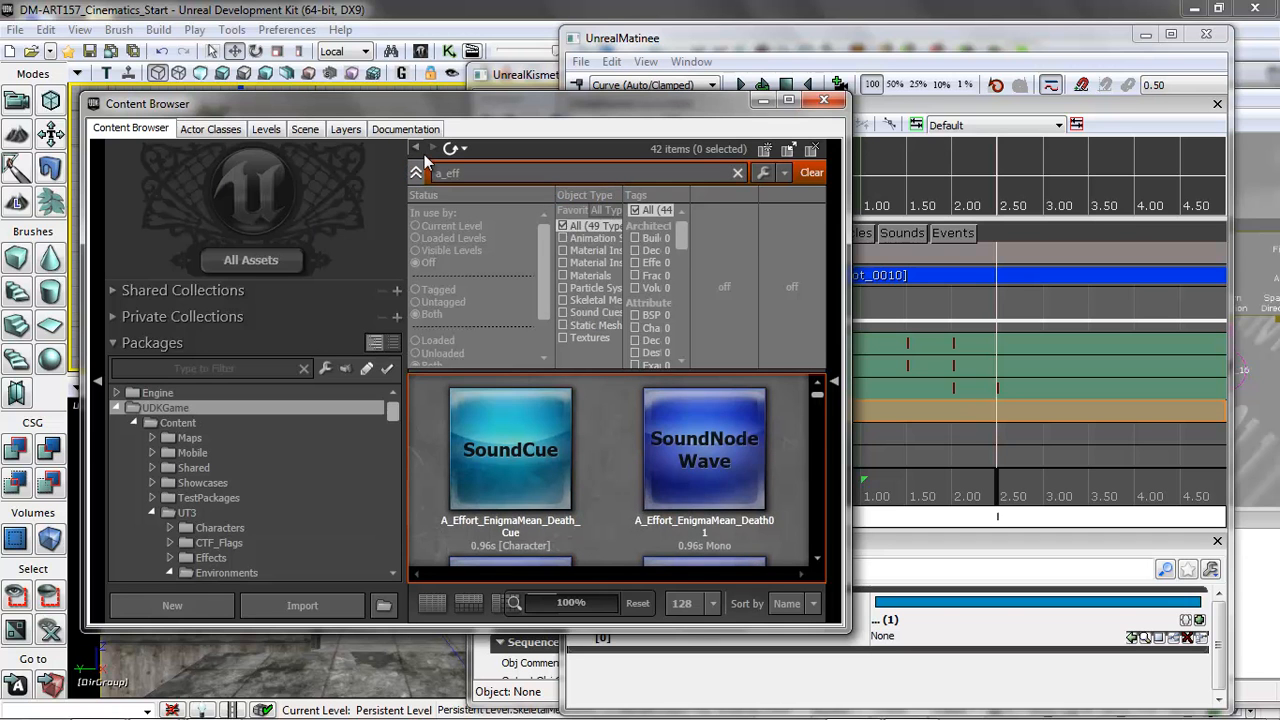
{"action": "left_click", "coordinate": [808, 173]}
{"action": "left_click", "coordinate": [220, 528]}
{"action": "left_click", "coordinate": [416, 226]}
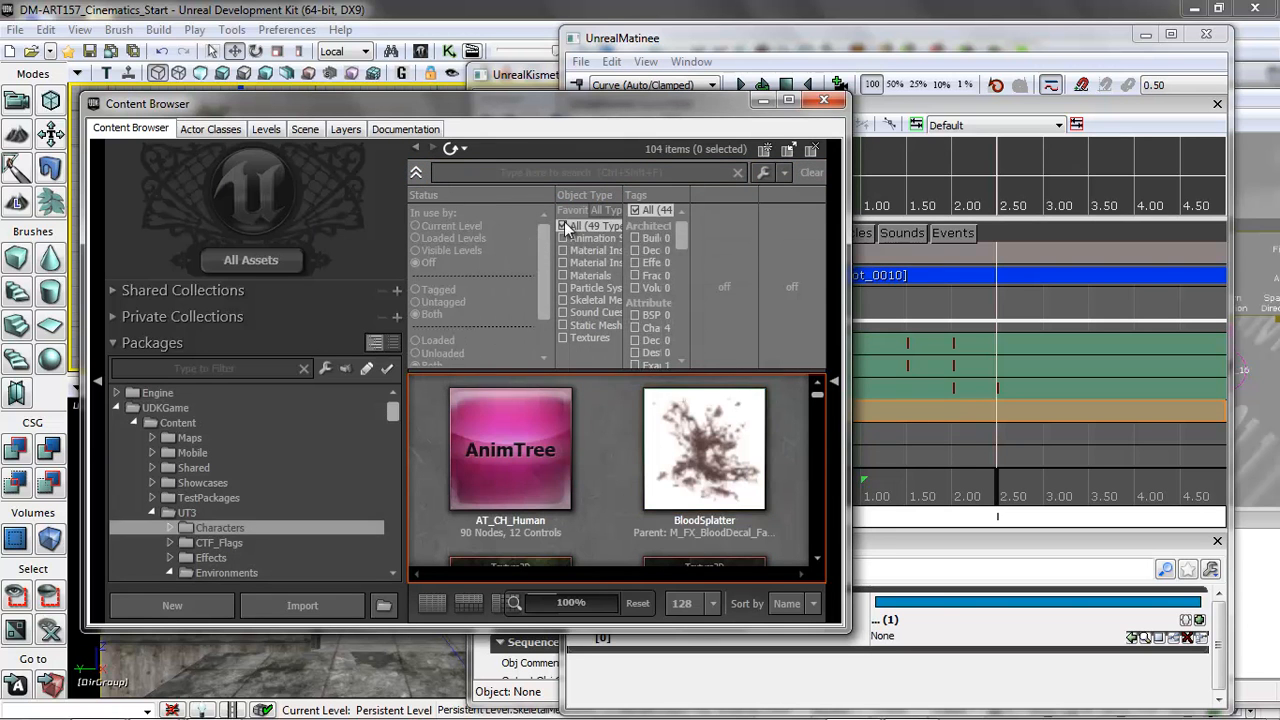
{"action": "left_click", "coordinate": [563, 301]}
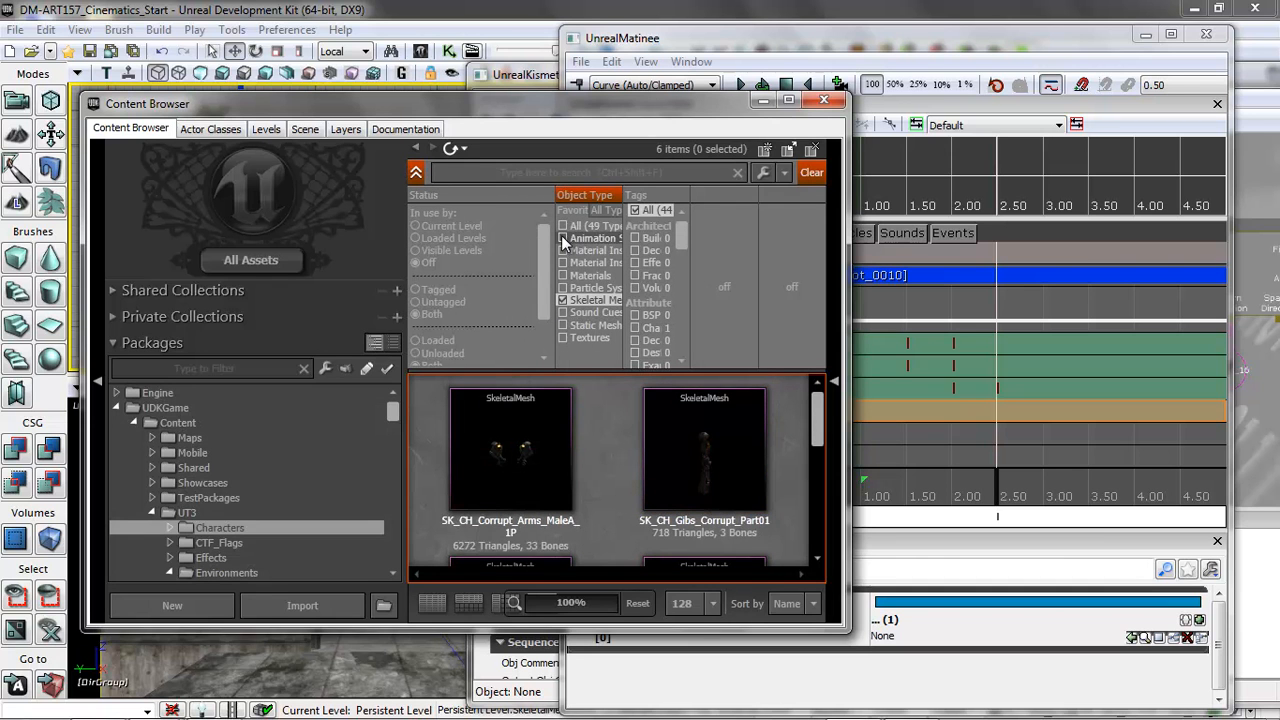
{"action": "left_click", "coordinate": [563, 238]}
Step: Assign the K_AnimHuman_BaseMale AnimSet to entry [0] of the Bot_Actions group's anim sets, and close the Content Browser
{"action": "left_click", "coordinate": [749, 464]}
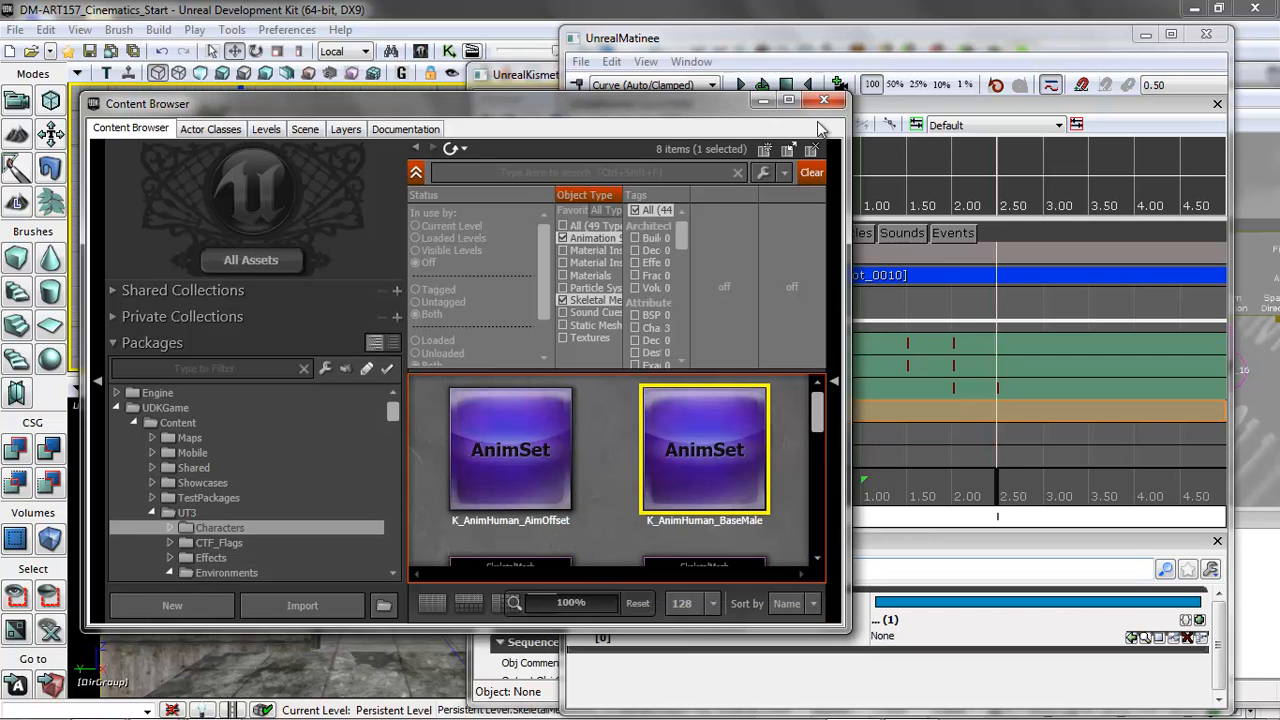
{"action": "left_click_drag", "start_coordinate": [850, 227], "coordinate": [807, 227]}
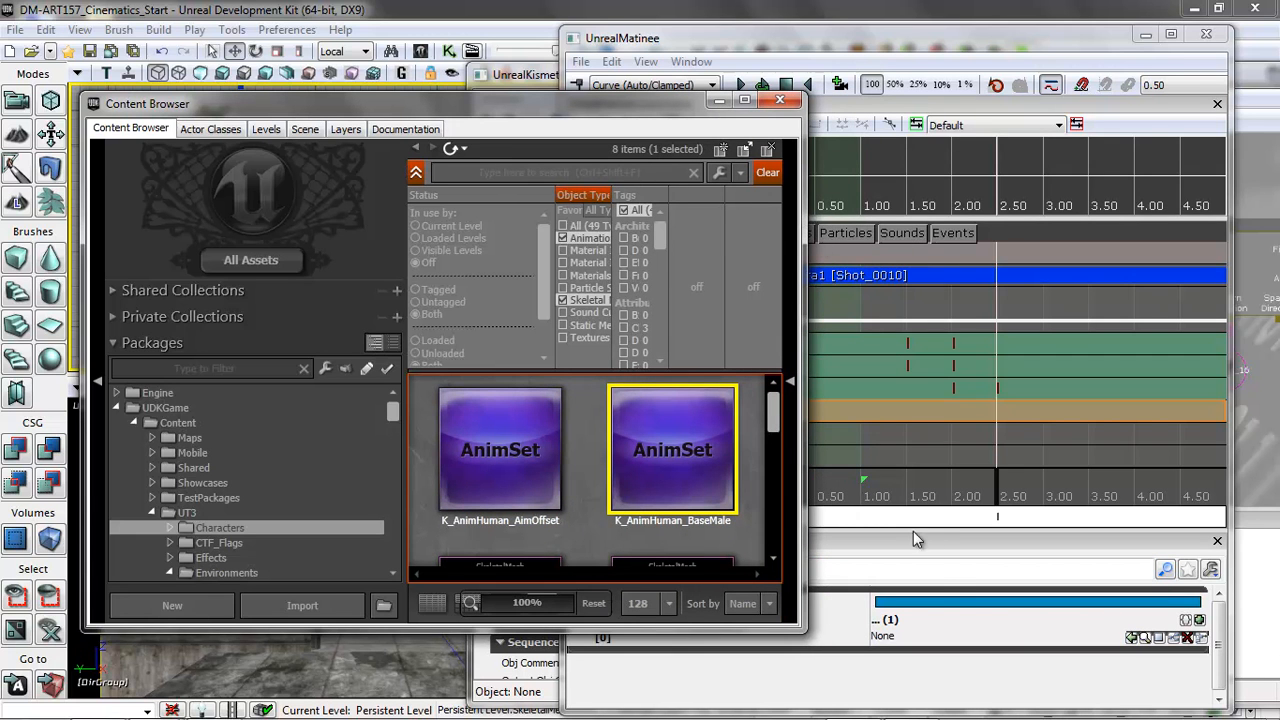
{"action": "left_click", "coordinate": [1133, 639]}
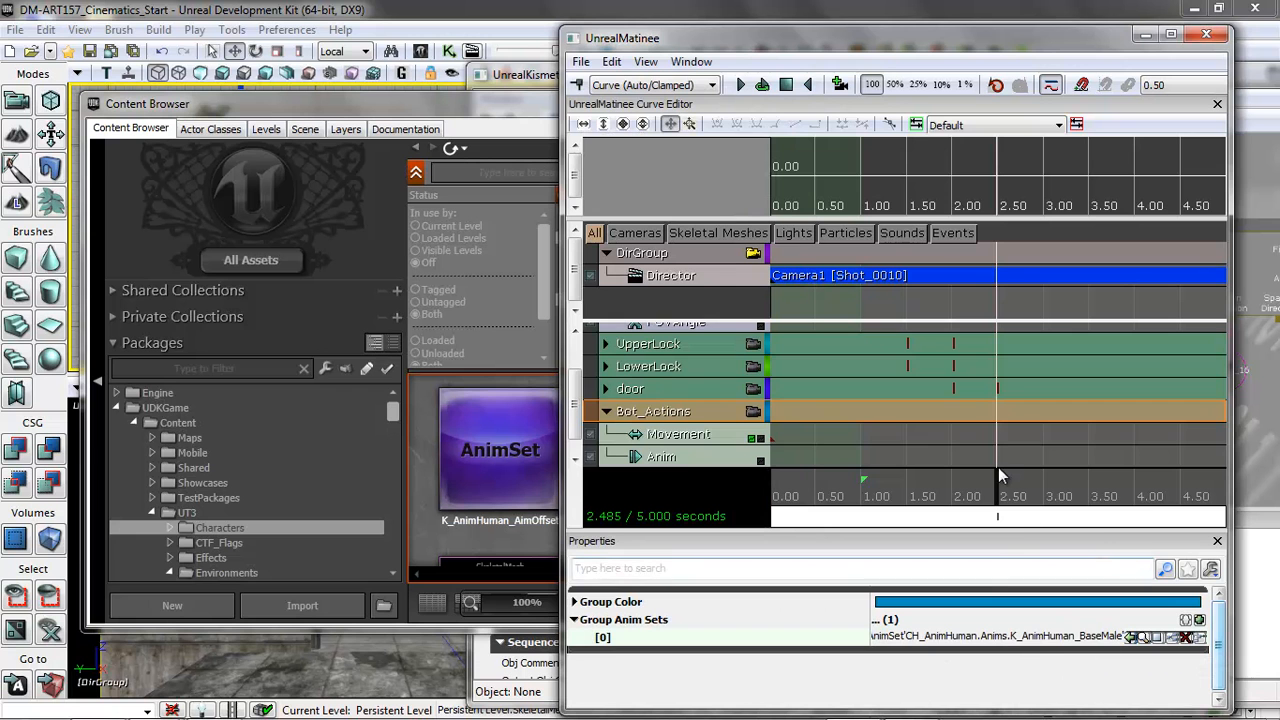
{"action": "left_click", "coordinate": [467, 112]}
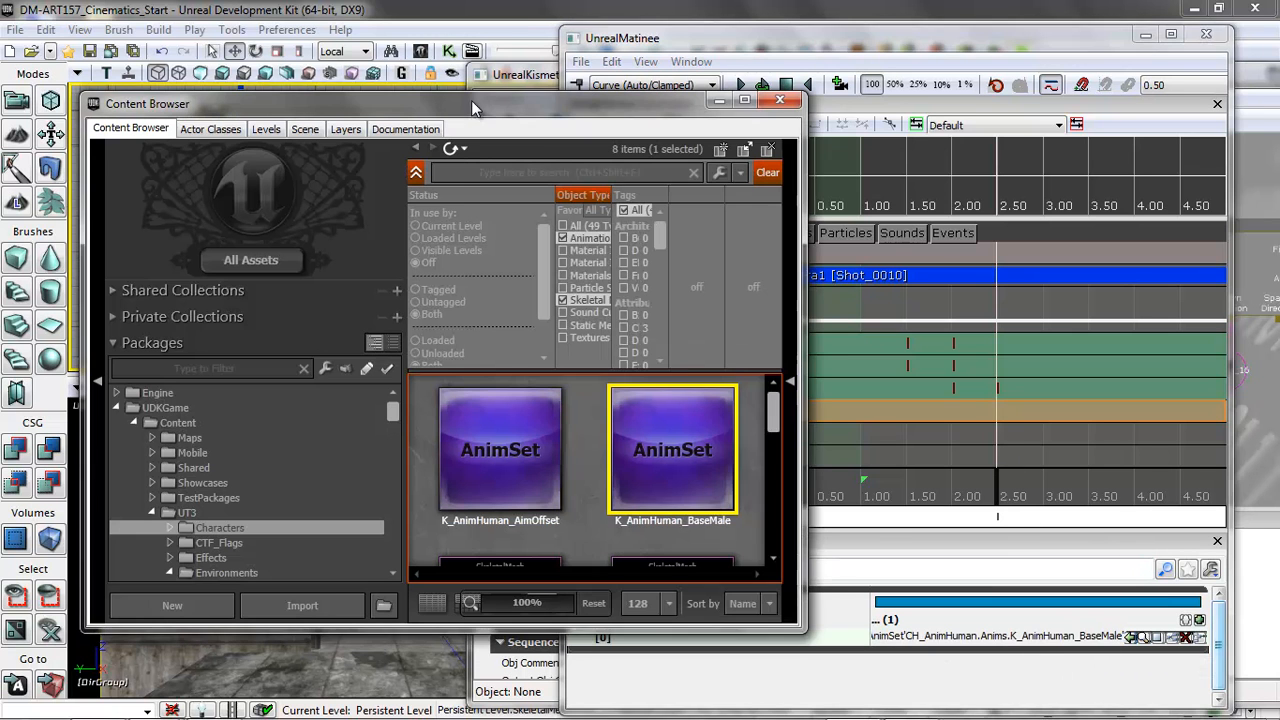
{"action": "left_click", "coordinate": [778, 103]}
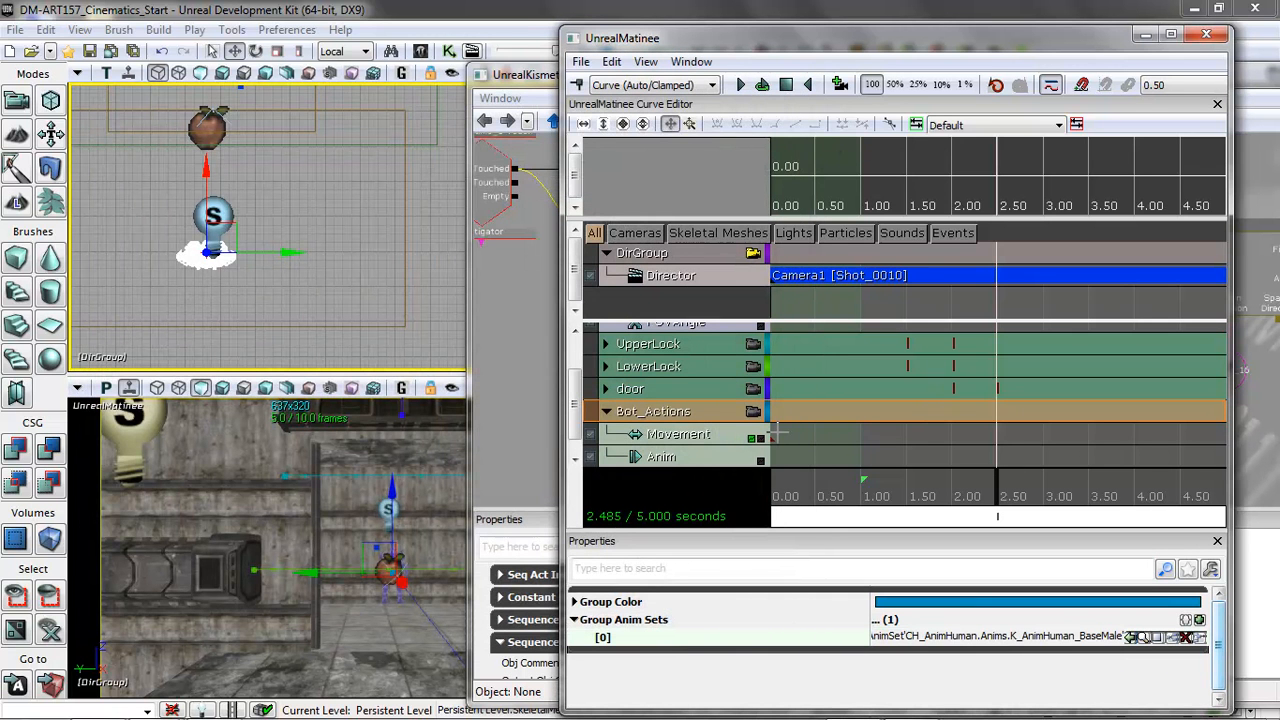
Step: Add a key with the Idle_Ready_Sti sequence to the Bot_Actions Anim track at about 2.49 seconds
{"action": "left_click", "coordinate": [690, 455]}
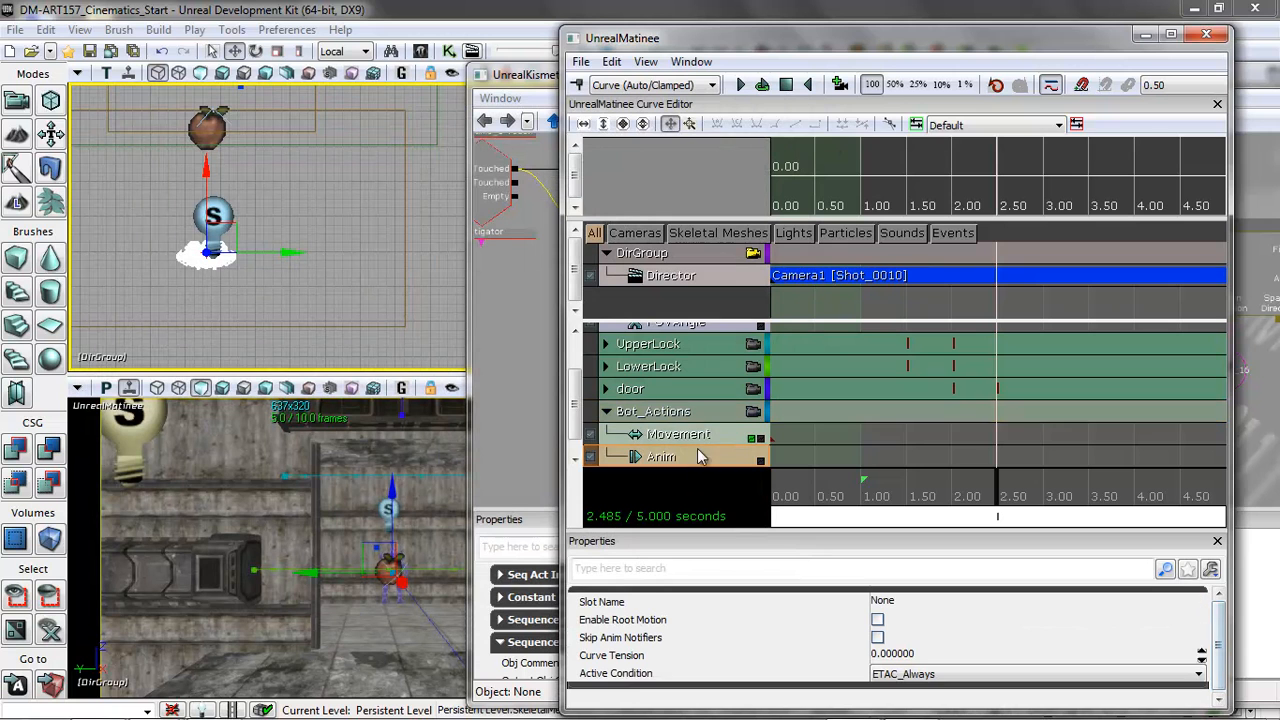
{"action": "left_click", "coordinate": [577, 85]}
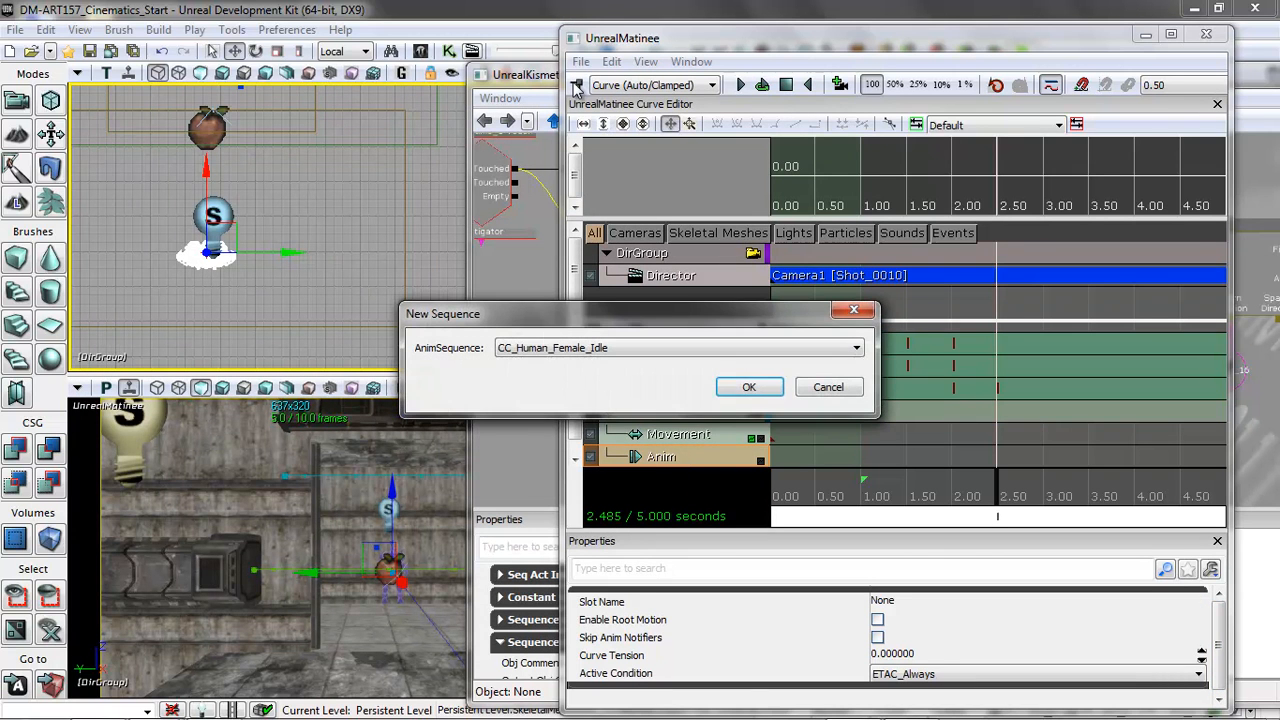
{"action": "left_click", "coordinate": [538, 352]}
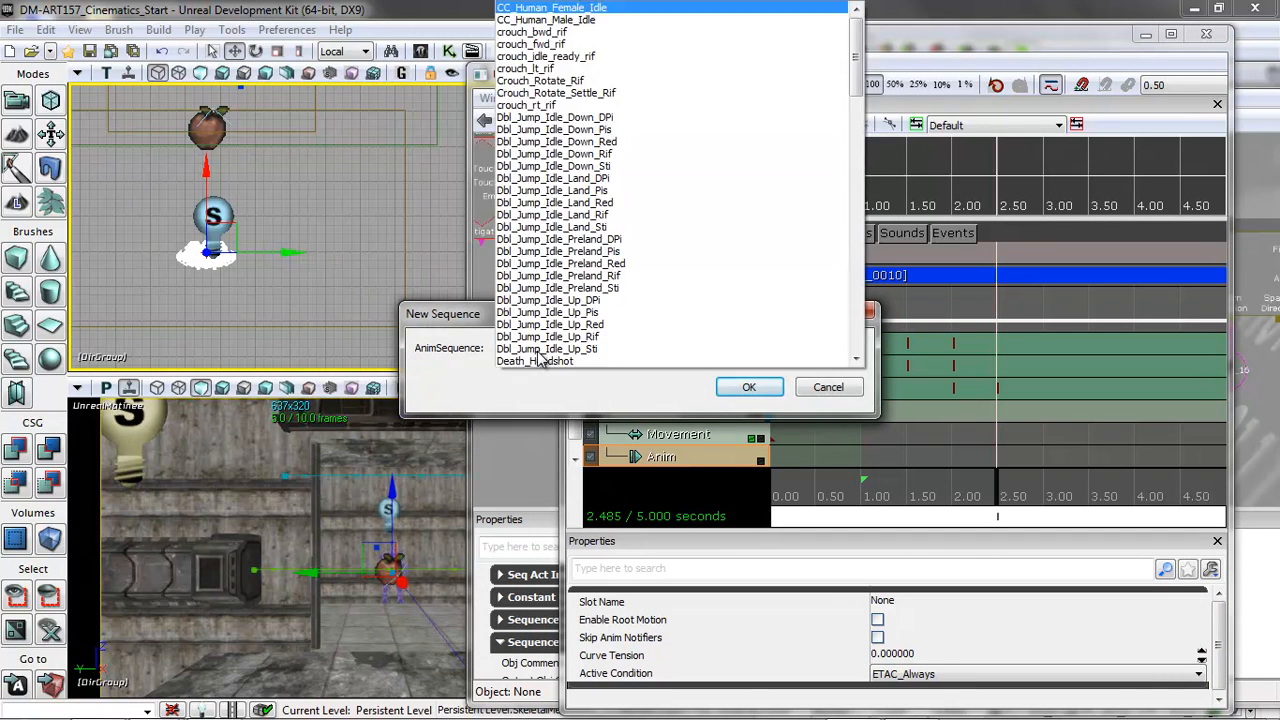
{"action": "left_click_drag", "start_coordinate": [855, 75], "coordinate": [855, 188]}
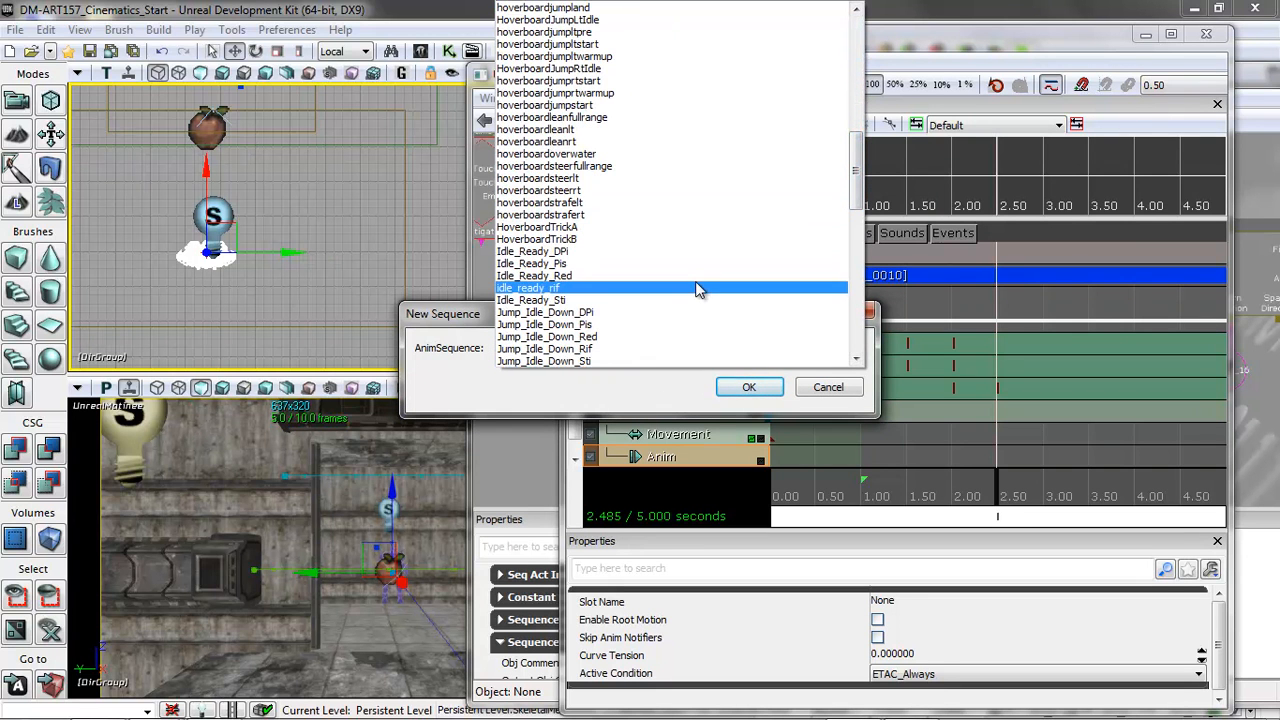
{"action": "left_click", "coordinate": [565, 300]}
{"action": "left_click", "coordinate": [757, 391]}
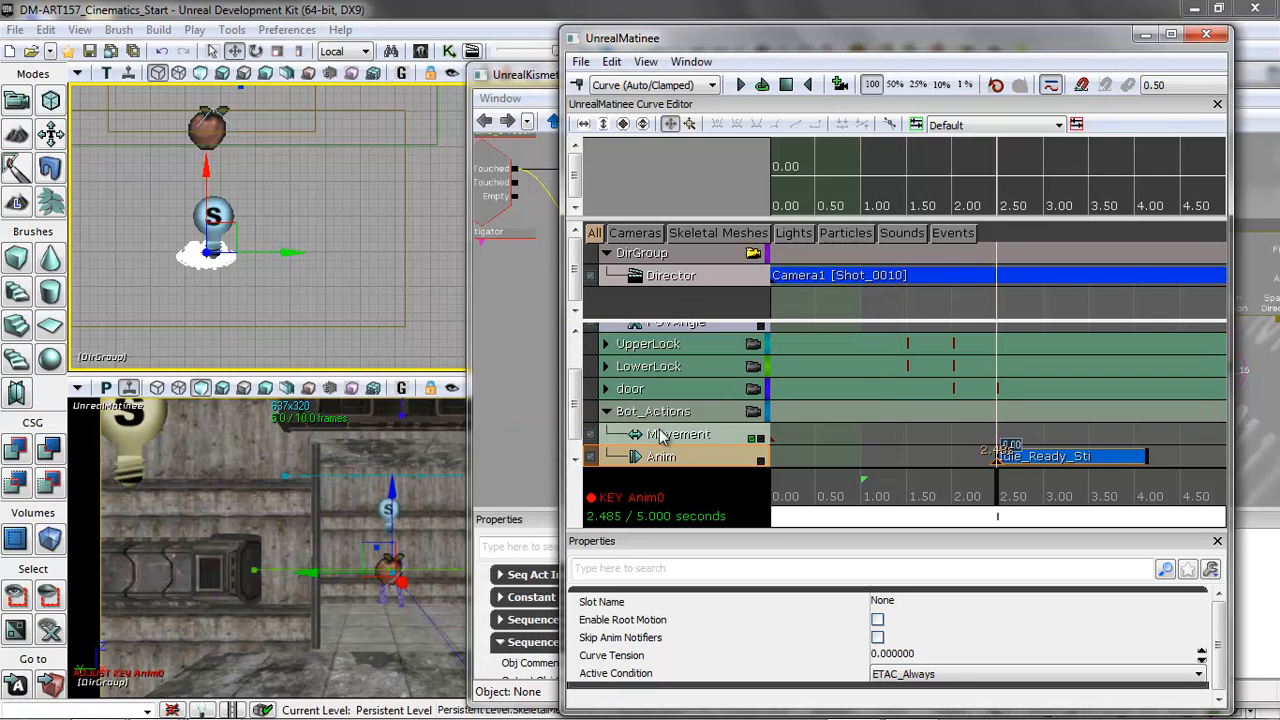
Step: Add a Taunt_UB_Slit_Throat key to the Anim track at about 3.5 seconds and scrub to the end to preview it
{"action": "left_click_drag", "start_coordinate": [432, 584], "coordinate": [446, 424]}
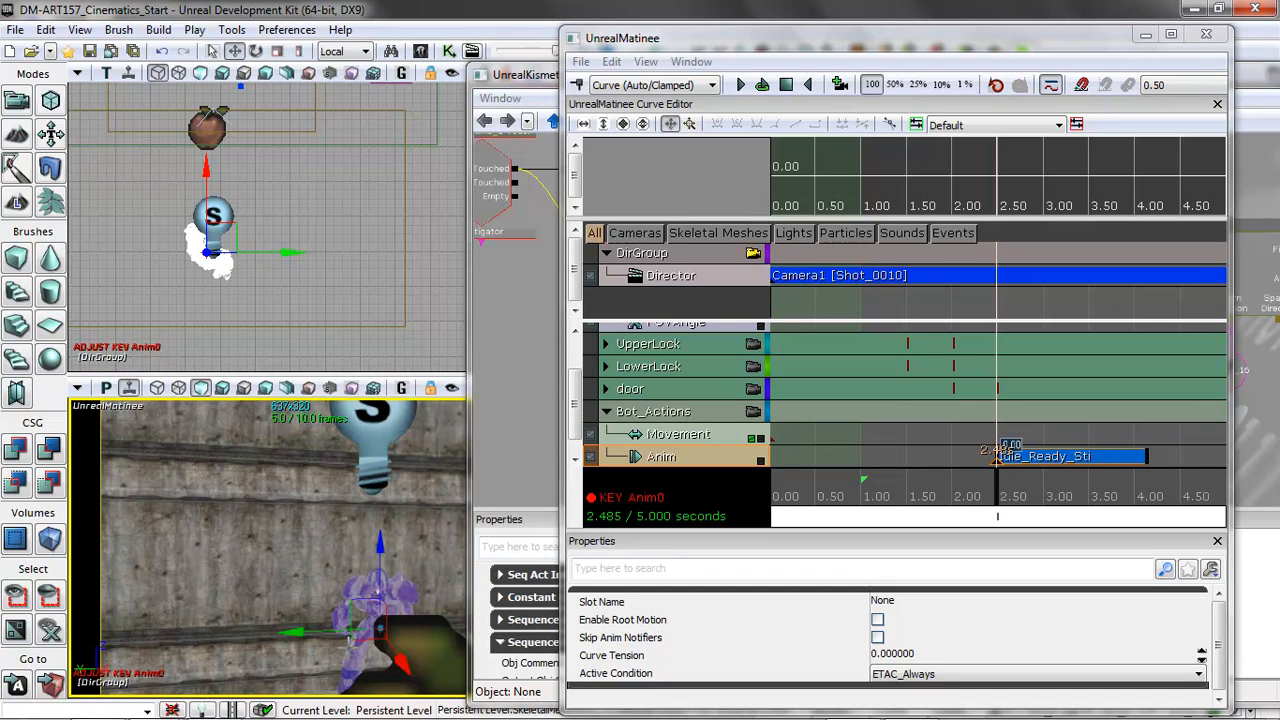
{"action": "left_click_drag", "start_coordinate": [997, 500], "coordinate": [1097, 483]}
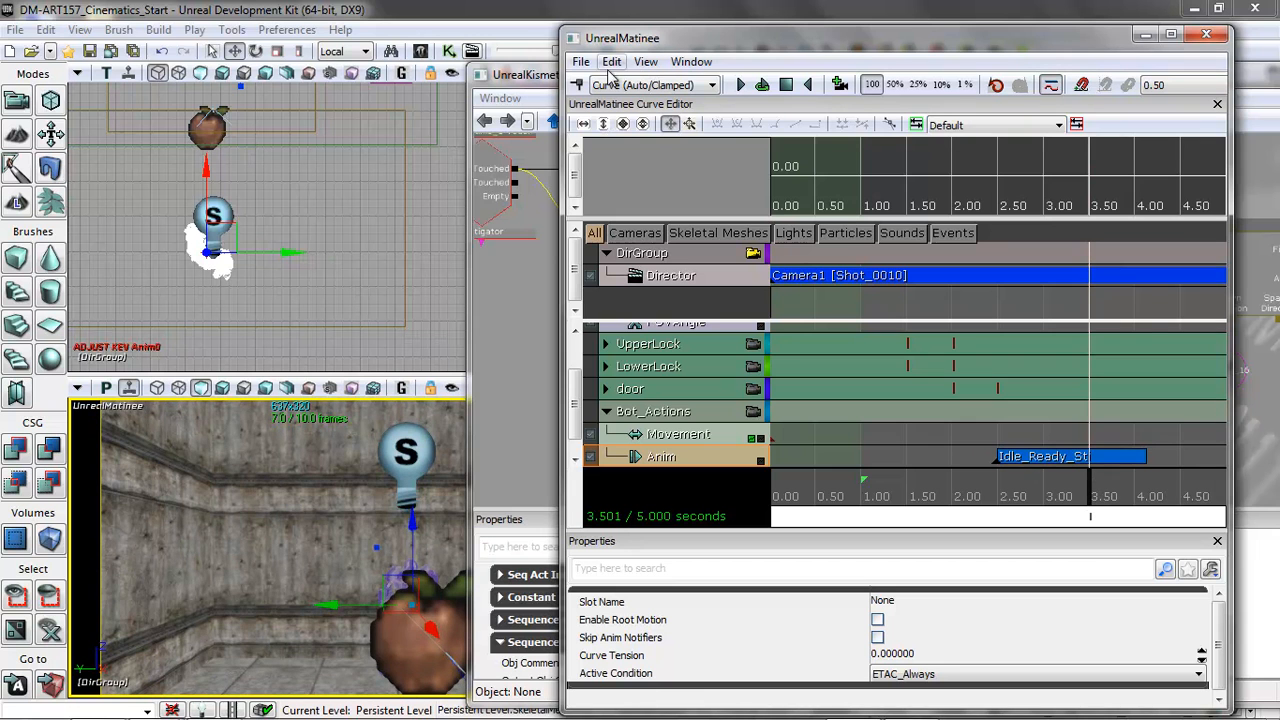
{"action": "left_click", "coordinate": [577, 86]}
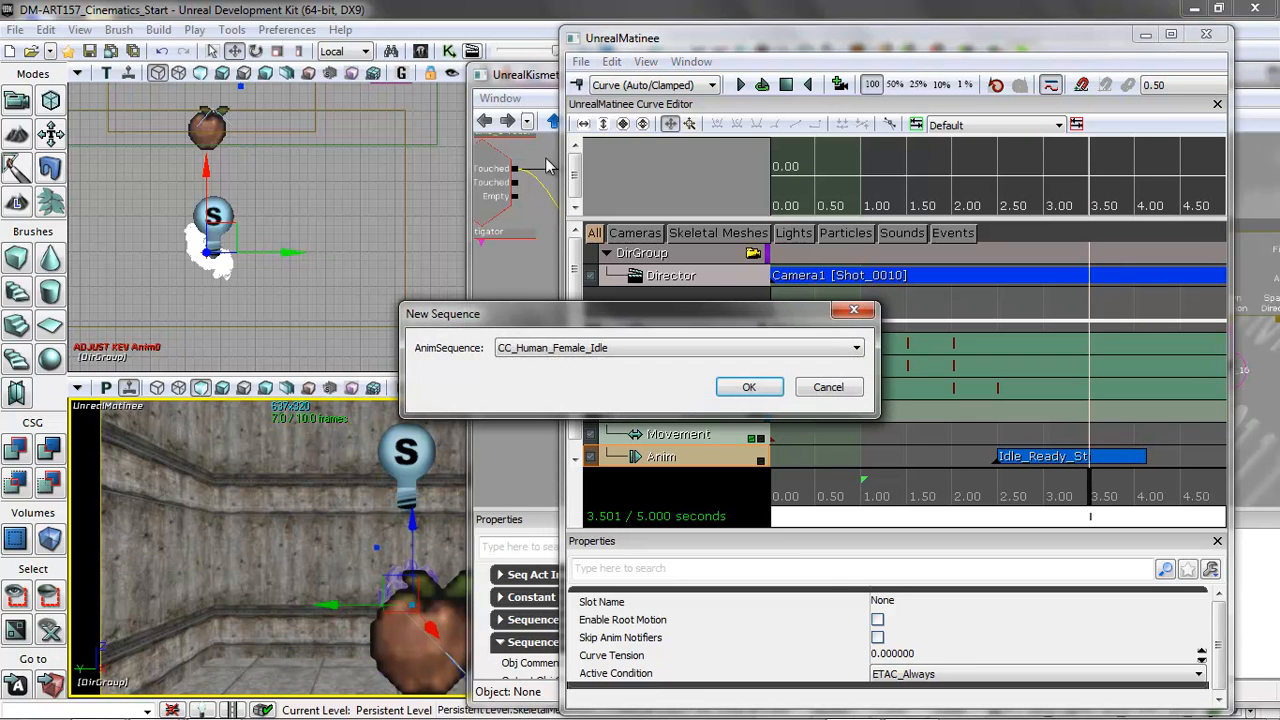
{"action": "left_click", "coordinate": [575, 350]}
{"action": "left_click_drag", "start_coordinate": [858, 70], "coordinate": [830, 343]}
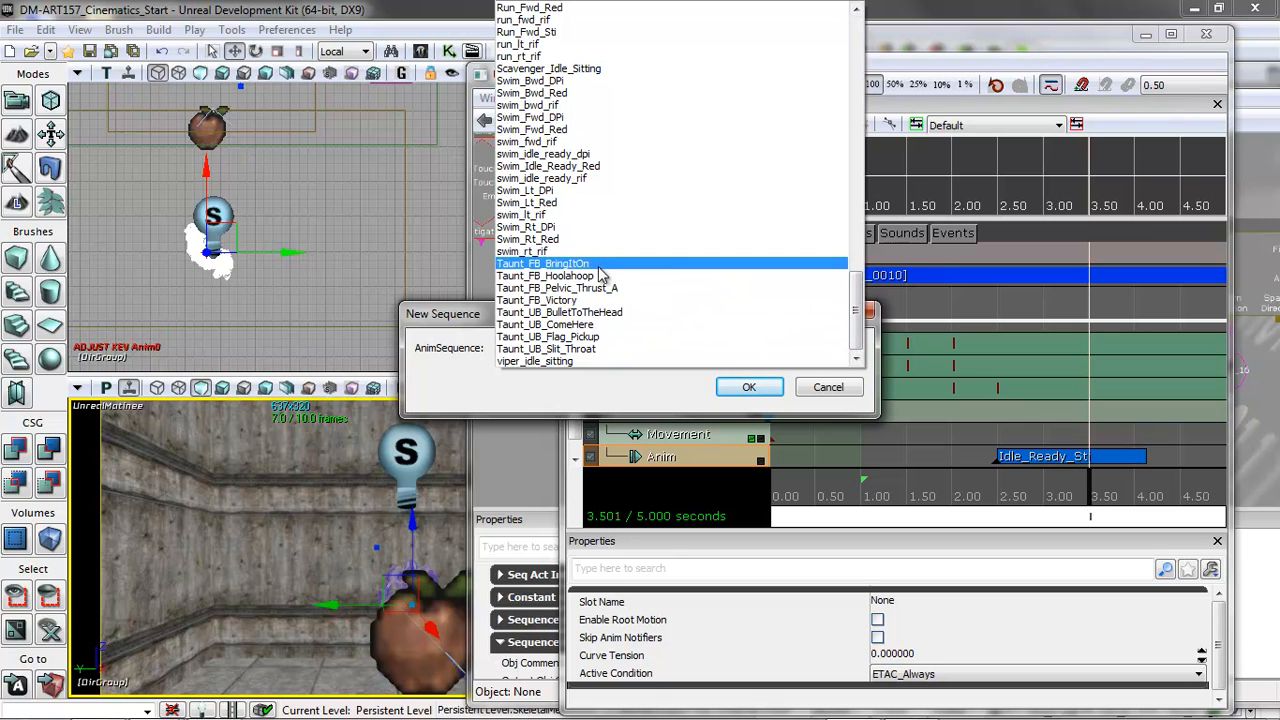
{"action": "left_click", "coordinate": [589, 352]}
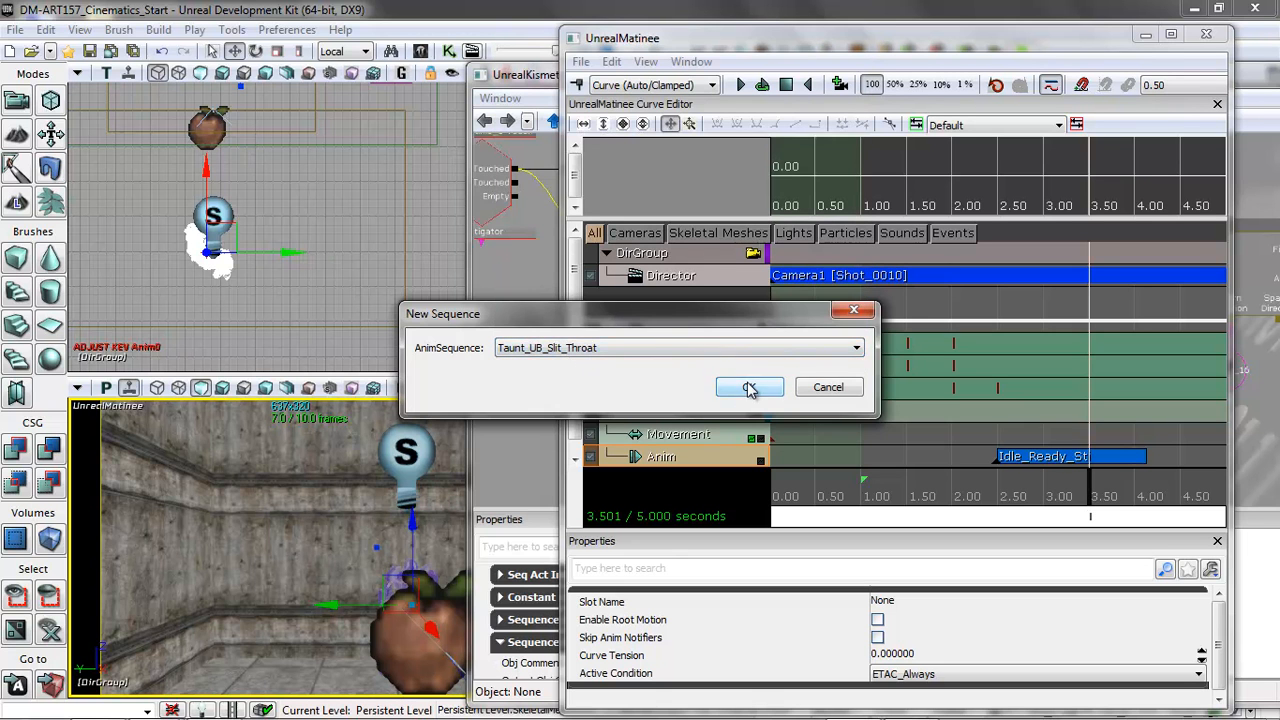
{"action": "left_click", "coordinate": [749, 387]}
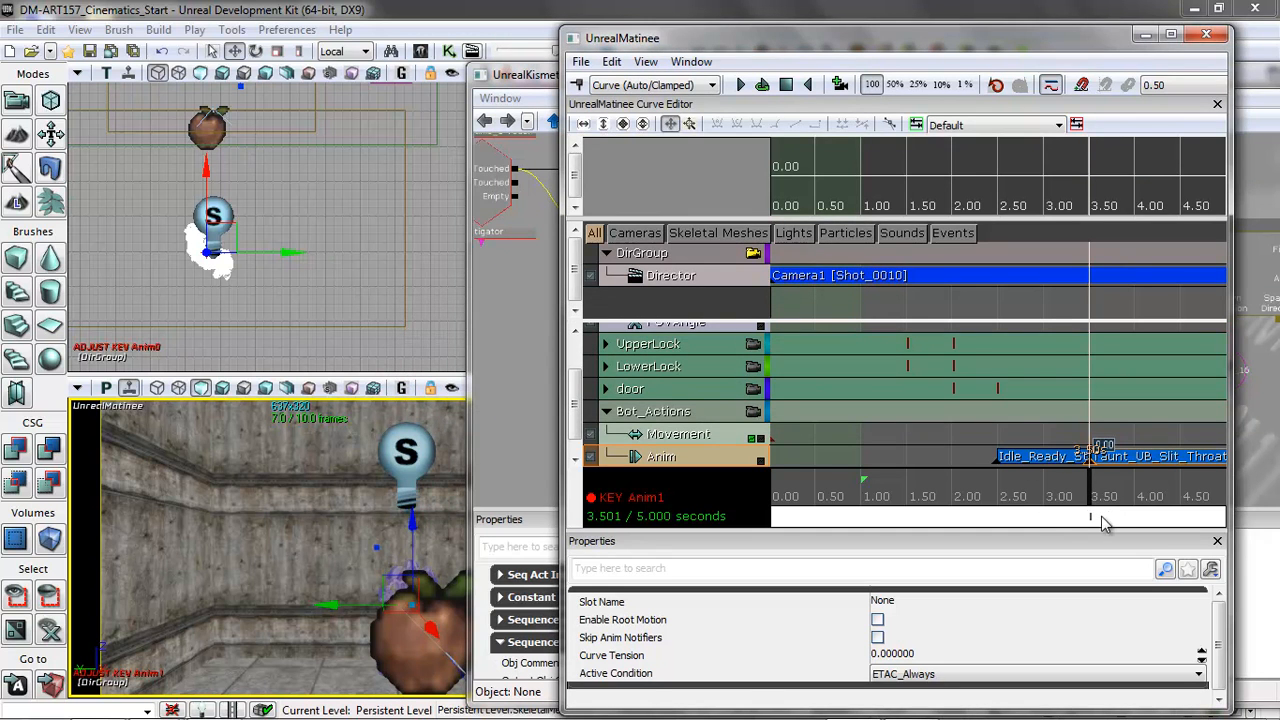
{"action": "left_click_drag", "start_coordinate": [1091, 497], "coordinate": [1240, 477]}
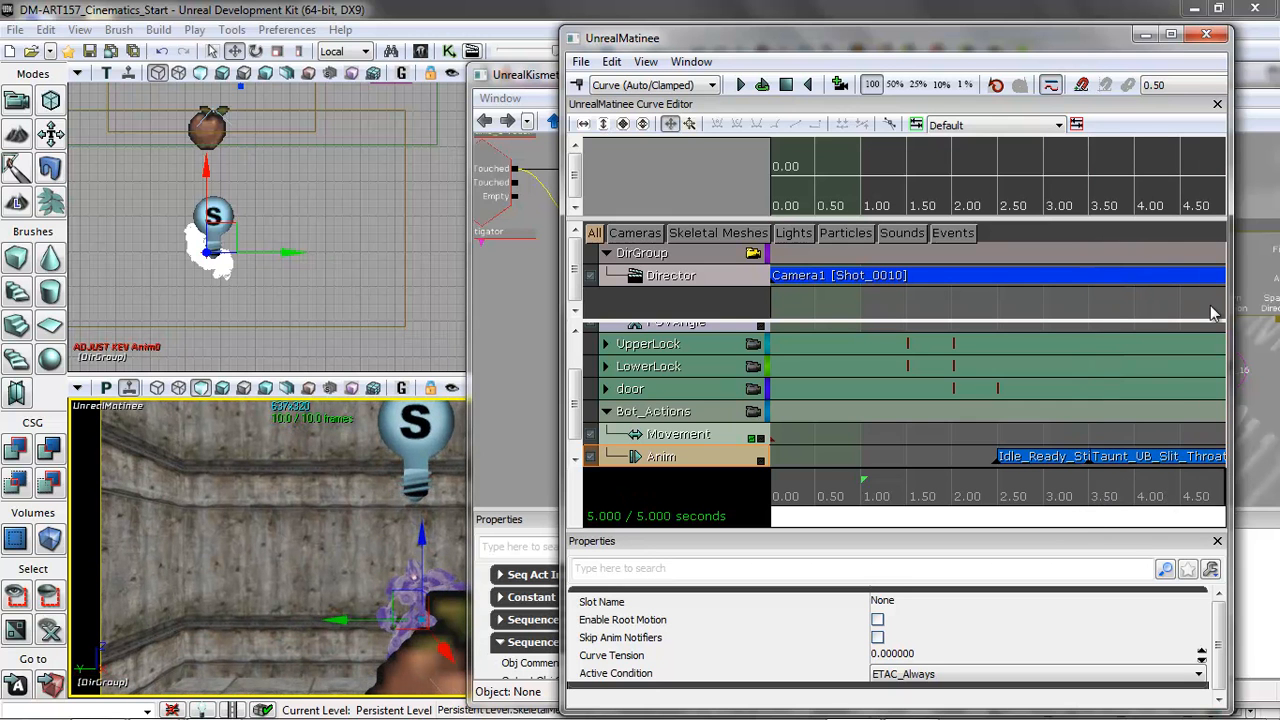
Step: Minimise the Matinee and Kismet windows and start a play test from the room's floor, allowing Matinee to close
{"action": "left_click", "coordinate": [1148, 35]}
{"action": "left_click_drag", "start_coordinate": [1152, 83], "coordinate": [925, 70]}
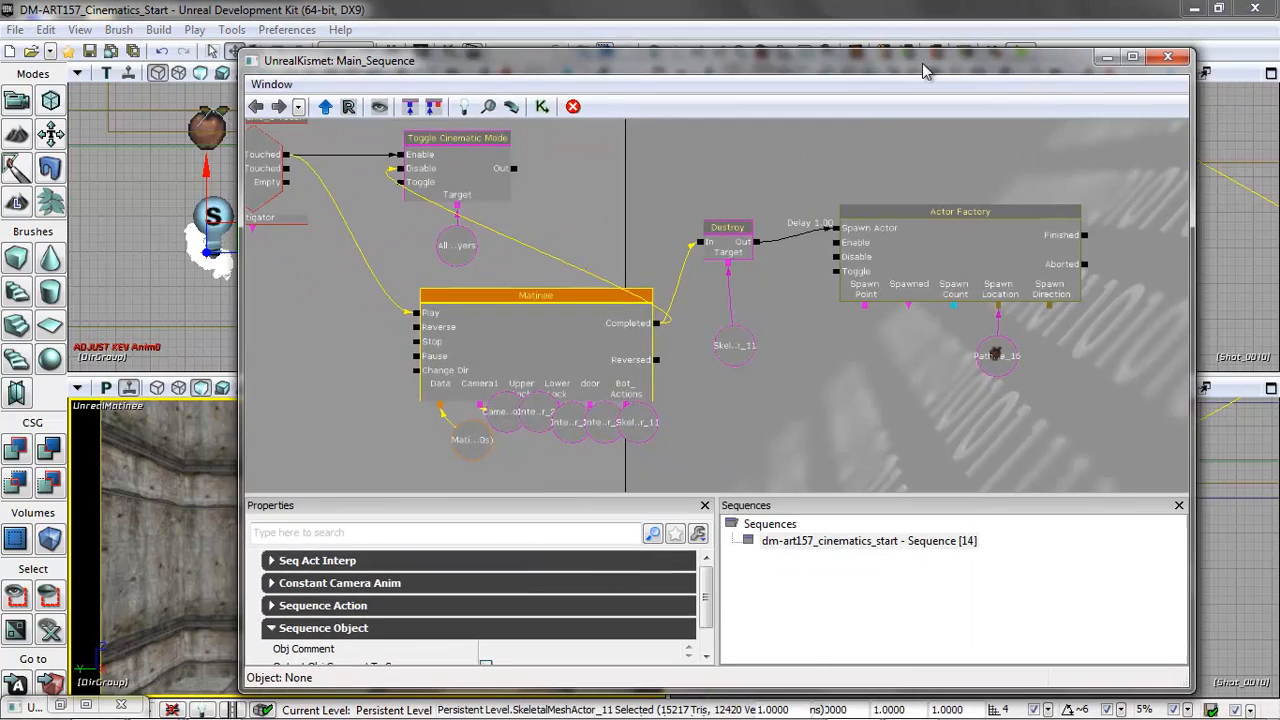
{"action": "left_click", "coordinate": [1107, 57]}
{"action": "left_click_drag", "start_coordinate": [517, 502], "coordinate": [588, 517]}
{"action": "right_click", "coordinate": [357, 598]}
{"action": "left_click", "coordinate": [394, 567]}
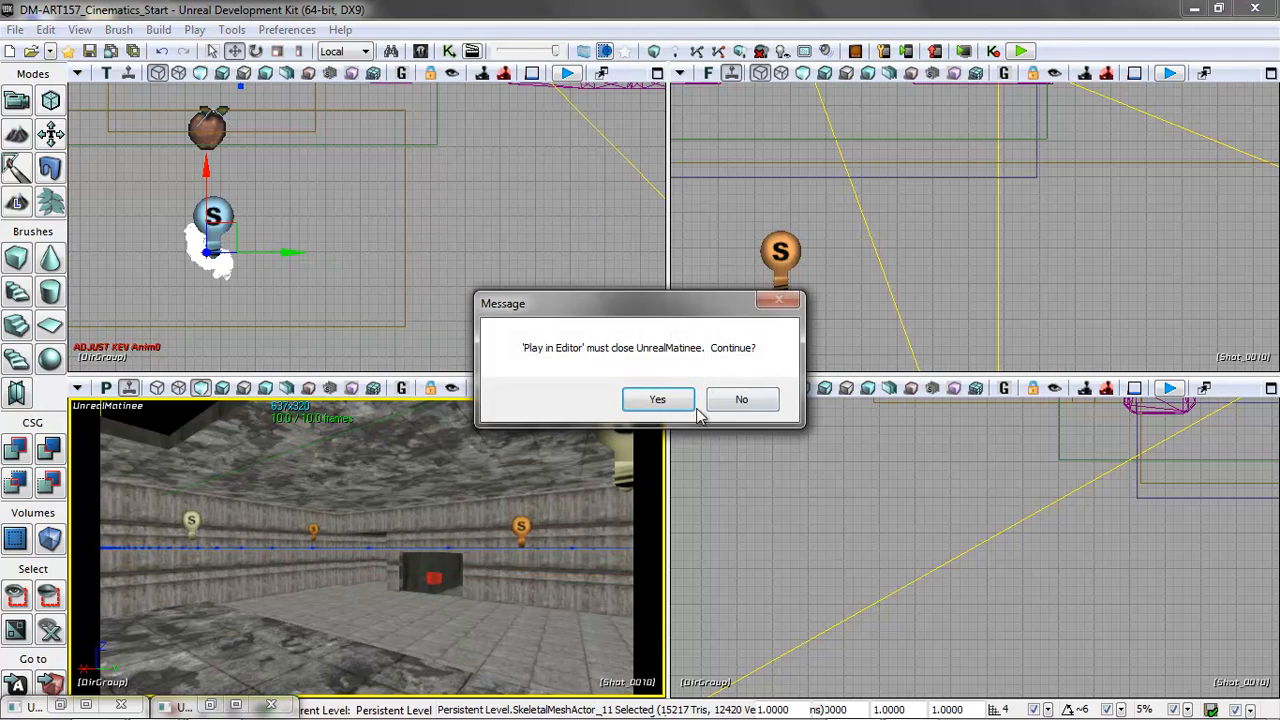
{"action": "left_click", "coordinate": [662, 402]}
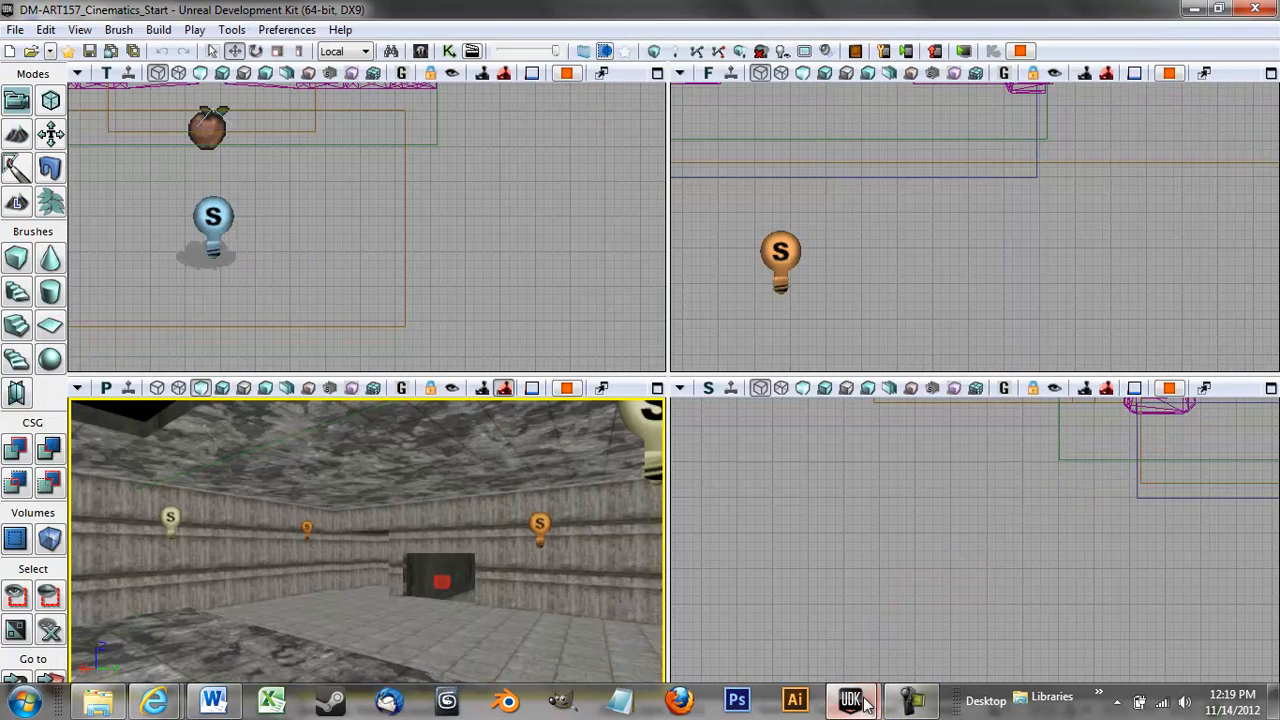
Step: Switch to the editor preview window, play through the door cinematic to check it, and end the play test
{"action": "left_click", "coordinate": [857, 703]}
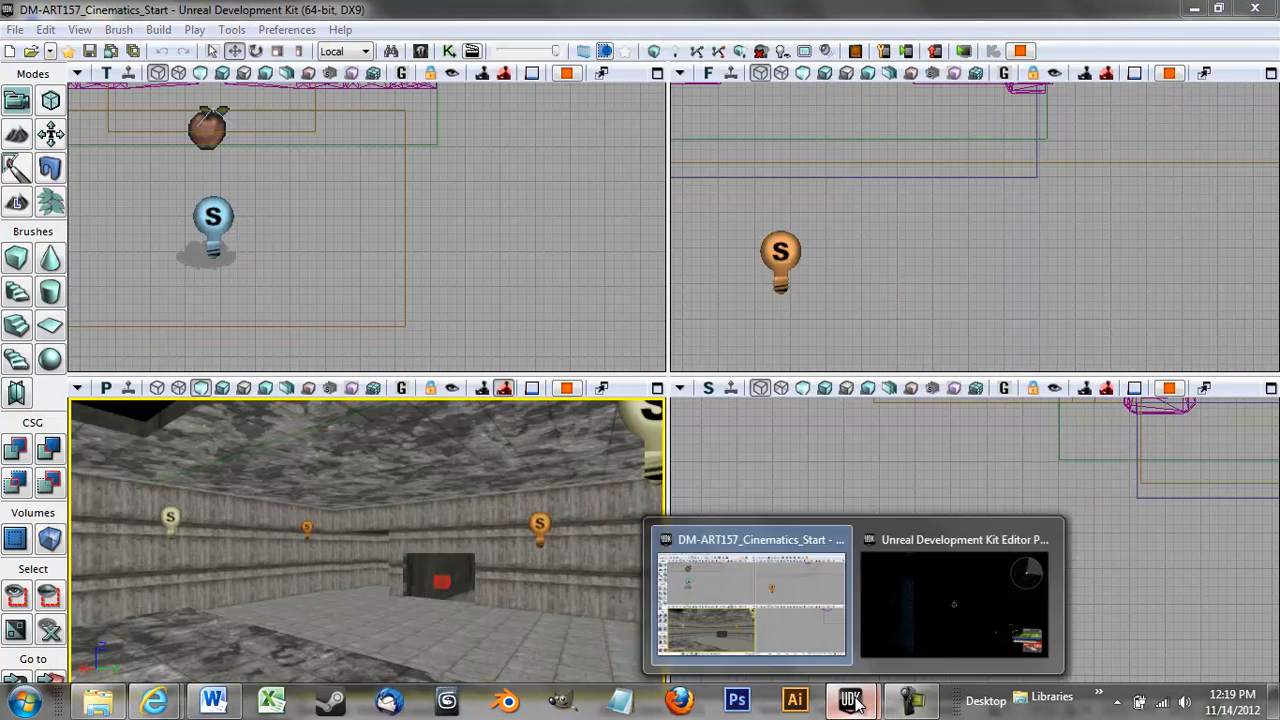
{"action": "left_click", "coordinate": [944, 617]}
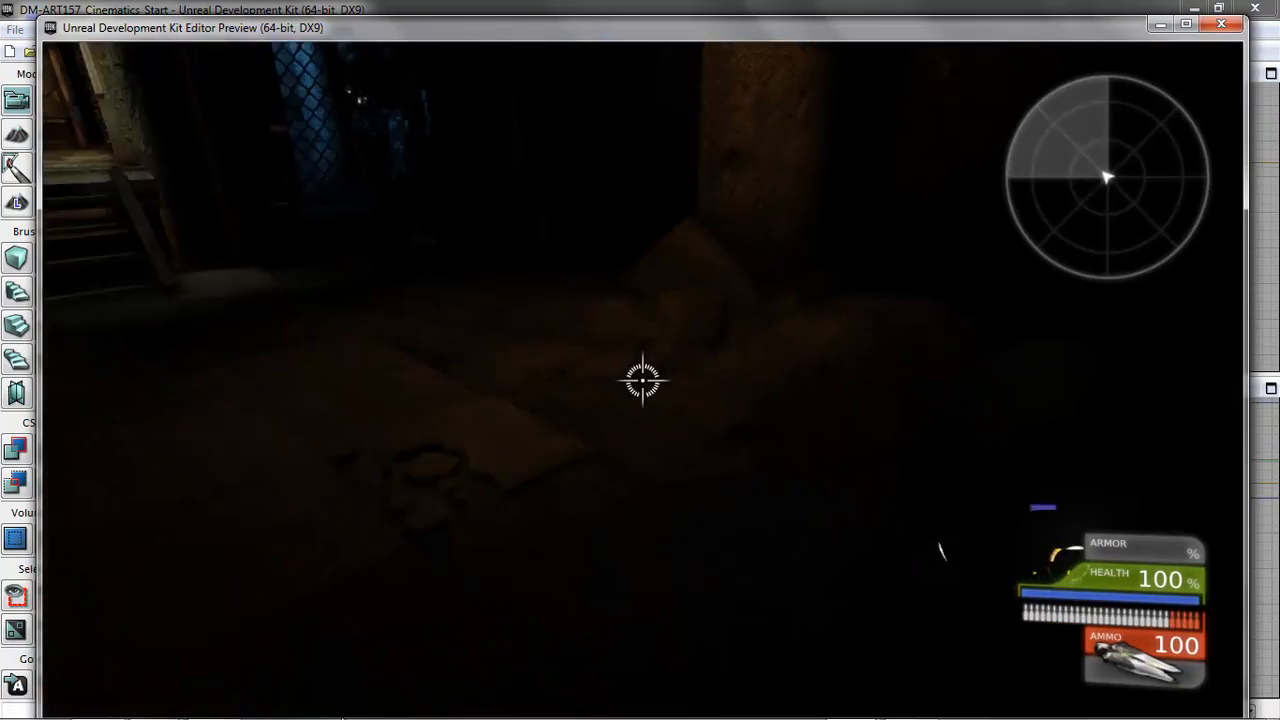
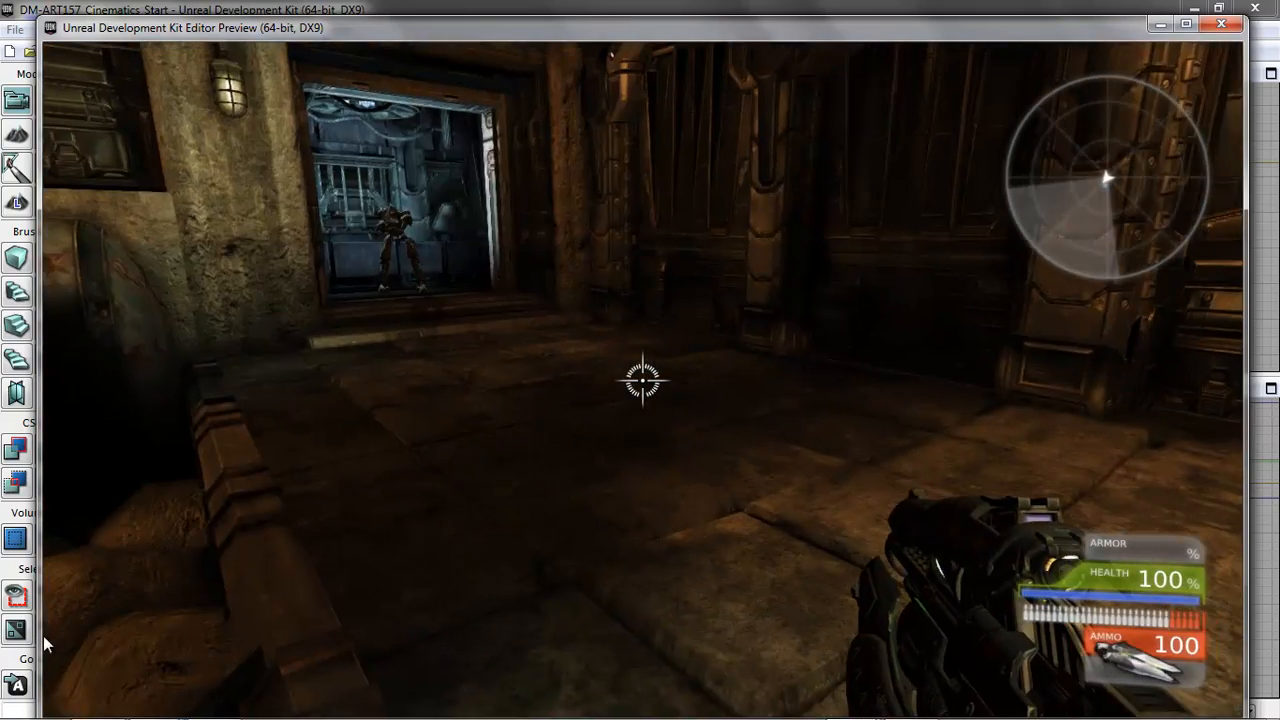
{"action": "key", "text": "Escape"}
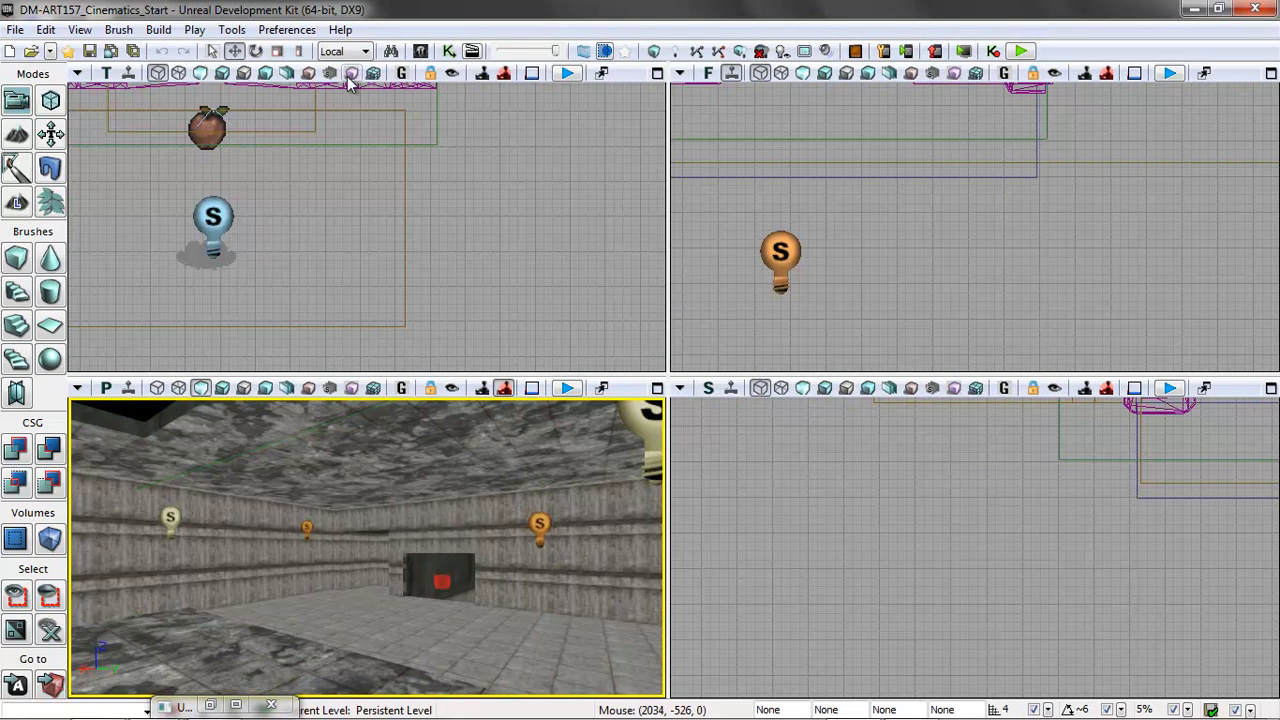
Step: Reopen Kismet and the Matinee node's editor, and bring the Kismet window back to the front
{"action": "left_click", "coordinate": [449, 51]}
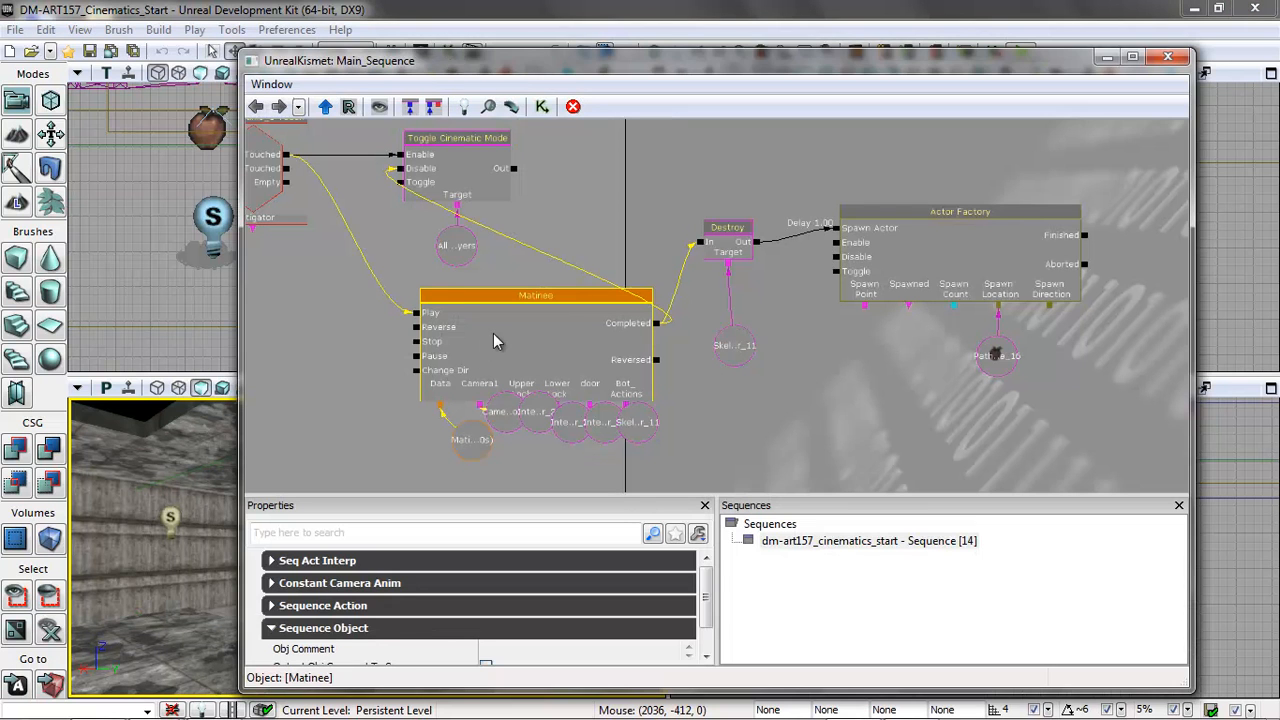
{"action": "double_click", "coordinate": [494, 335]}
{"action": "left_click_drag", "start_coordinate": [611, 63], "coordinate": [734, 53]}
{"action": "left_click", "coordinate": [68, 705]}
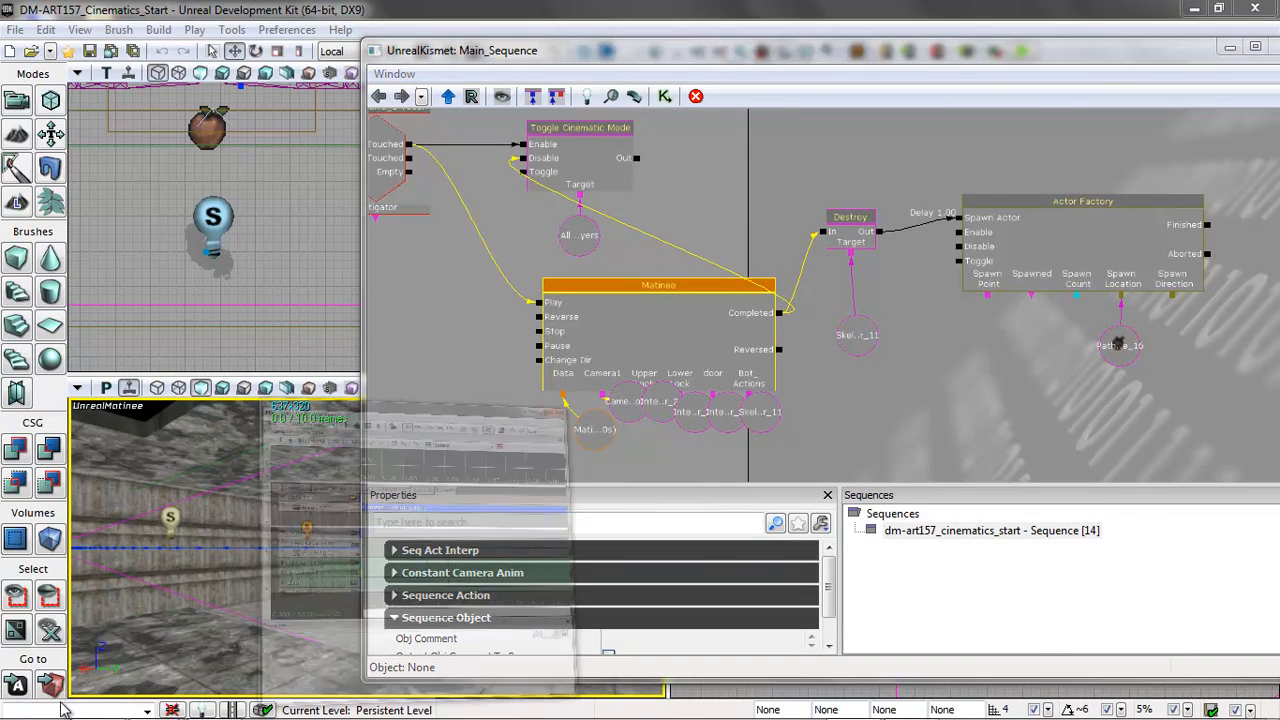
{"action": "left_click", "coordinate": [534, 55]}
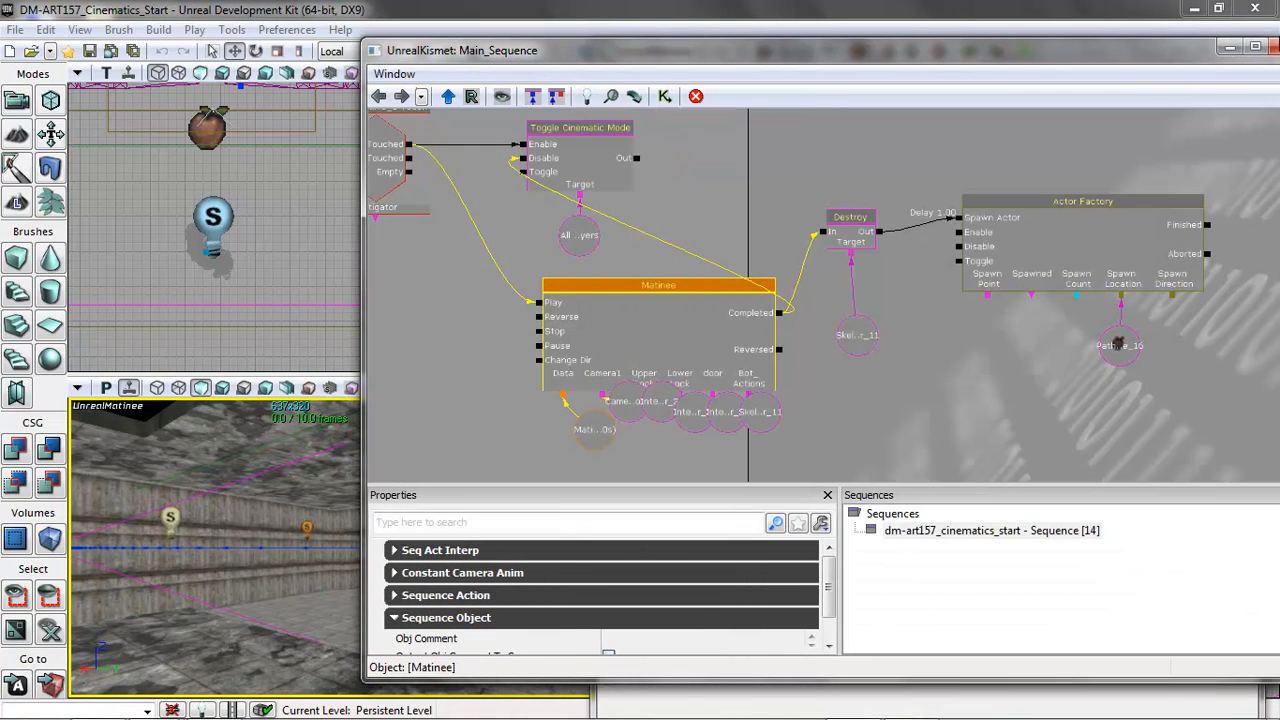
Step: Enlarge the comment frame to enclose the Destroy and Actor Factory nodes, and spread out the variable nodes beneath the Matinee node
{"action": "scroll", "coordinate": [843, 349], "scroll_direction": "down", "scroll_amount": 4}
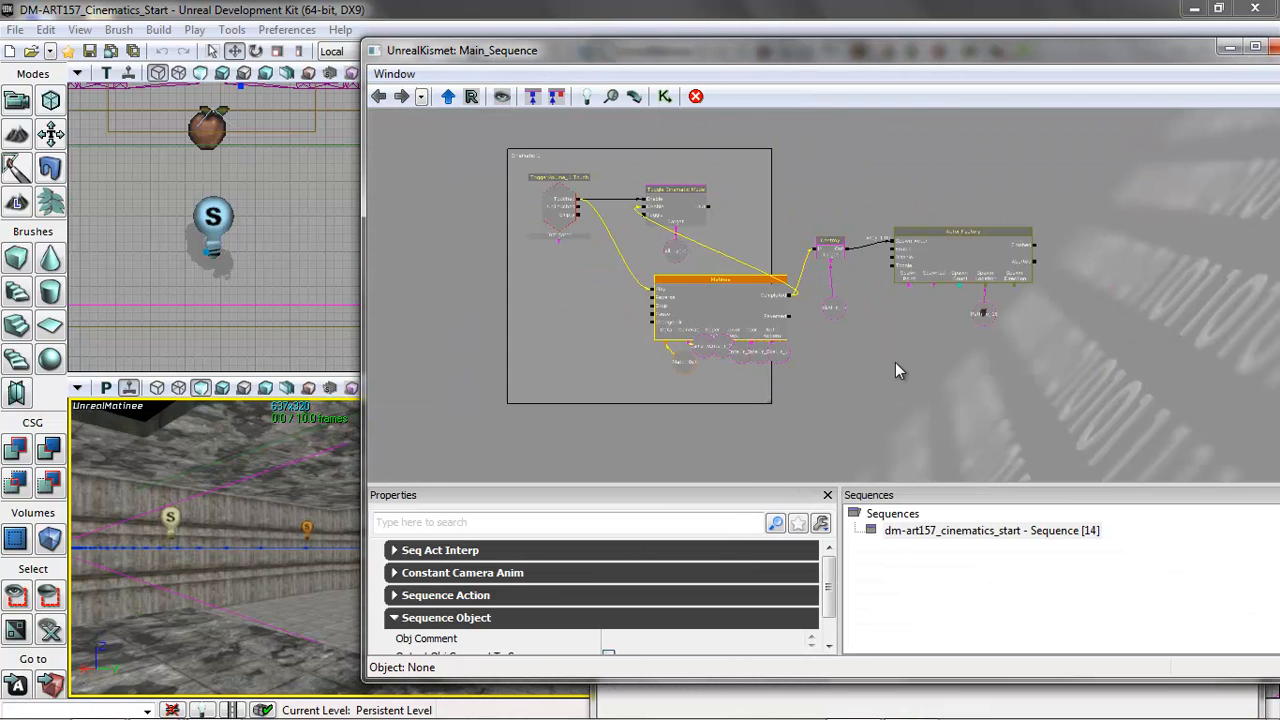
{"action": "left_click_drag", "start_coordinate": [770, 401], "coordinate": [1080, 394]}
{"action": "left_click_drag", "start_coordinate": [785, 360], "coordinate": [802, 381]}
{"action": "left_click", "coordinate": [809, 356]}
{"action": "left_click", "coordinate": [755, 360]}
{"action": "left_click", "coordinate": [716, 369]}
{"action": "mouse_move", "coordinate": [716, 369]}
{"action": "left_mouse_down", "text": "ctrl"}
{"action": "mouse_move", "coordinate": [679, 377]}
{"action": "mouse_move", "coordinate": [765, 360]}
{"action": "mouse_move", "coordinate": [732, 374]}
{"action": "left_mouse_up", "text": "ctrl"}
{"action": "left_click", "coordinate": [729, 352]}
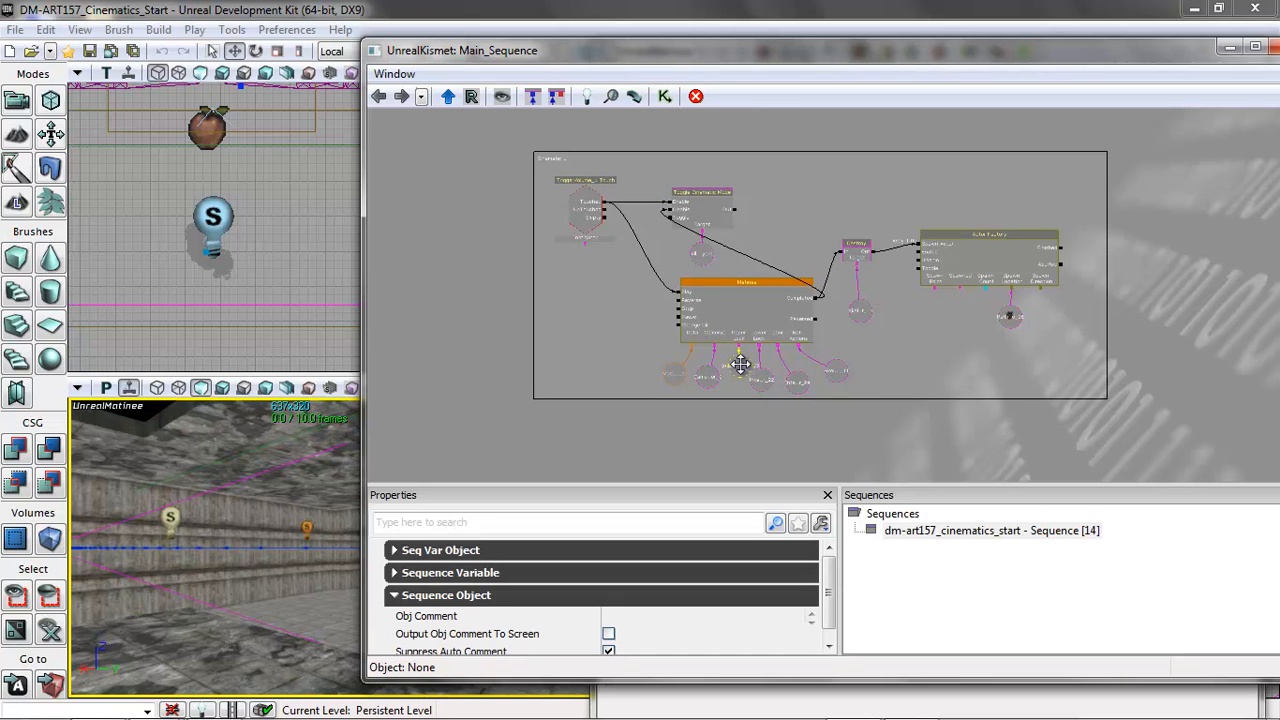
Step: Give the Destroy node the object comment "Remove Cinematic Bot"
{"action": "left_click", "coordinate": [1034, 337]}
{"action": "scroll", "coordinate": [1037, 337], "scroll_direction": "up", "scroll_amount": 2}
{"action": "left_click_drag", "start_coordinate": [896, 358], "coordinate": [1040, 412]}
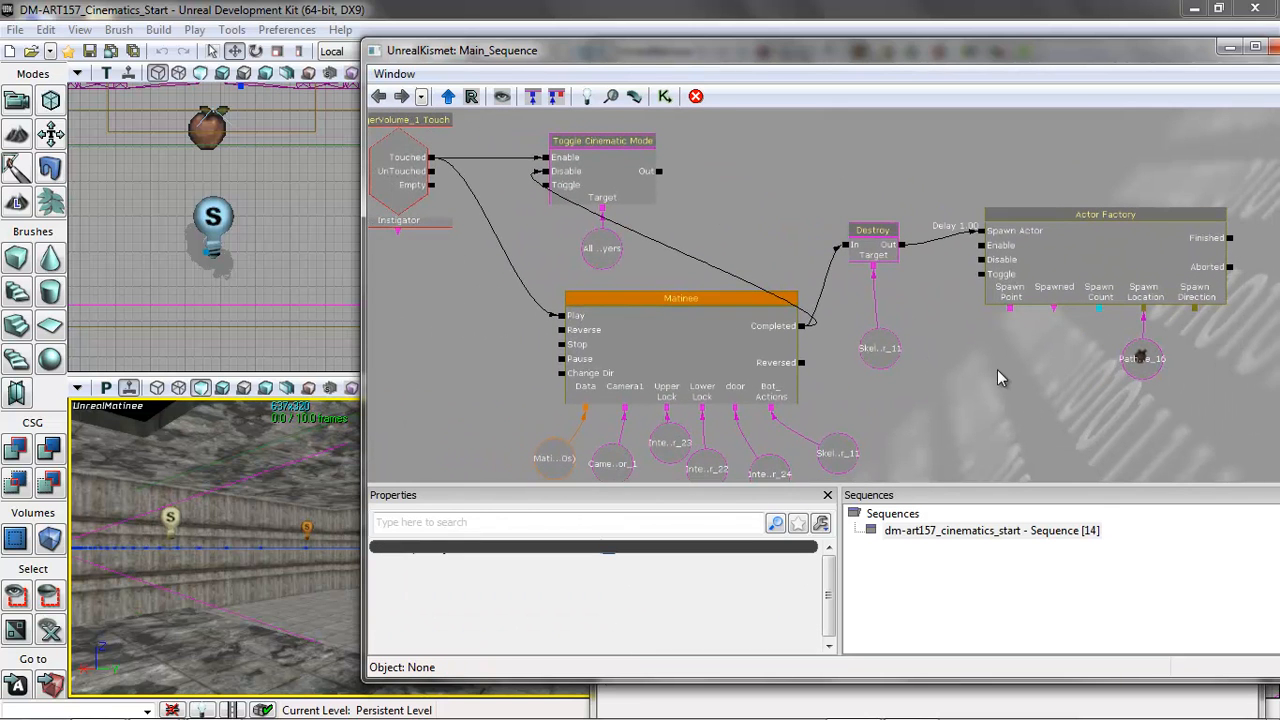
{"action": "left_click_drag", "start_coordinate": [967, 398], "coordinate": [1032, 413]}
{"action": "left_click", "coordinate": [651, 190]}
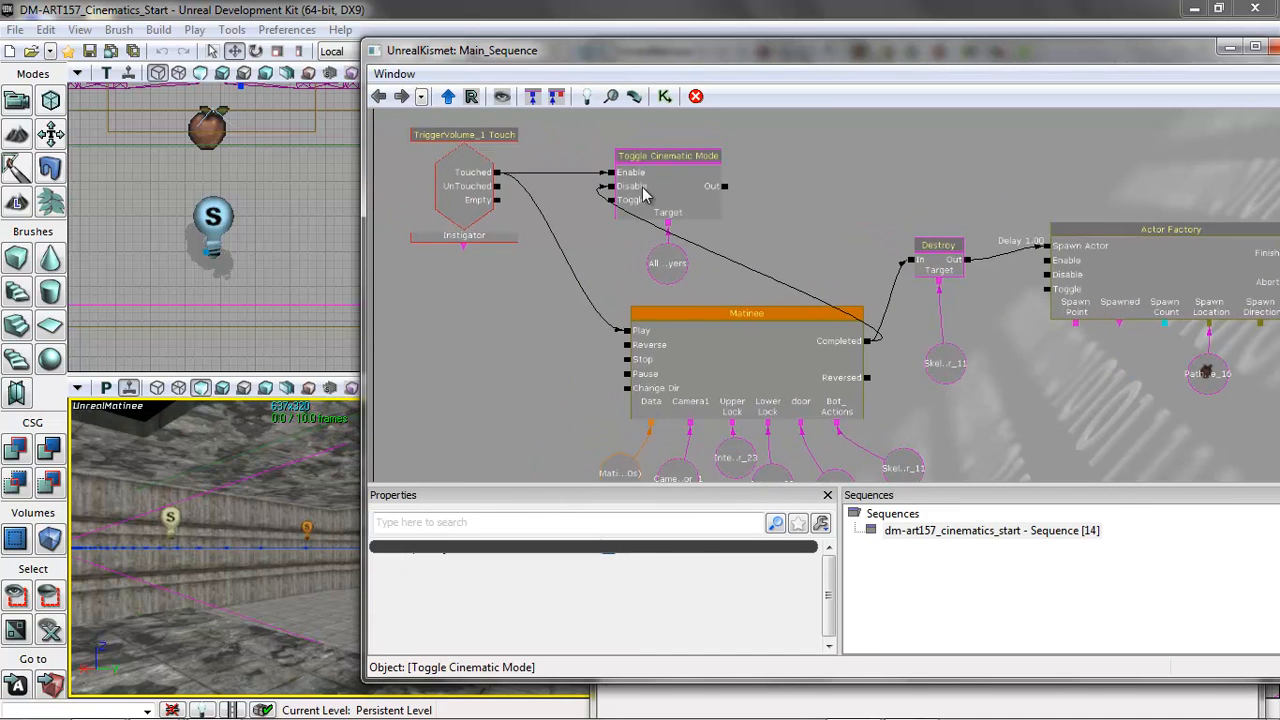
{"action": "left_click", "coordinate": [686, 298]}
{"action": "left_click", "coordinate": [702, 342]}
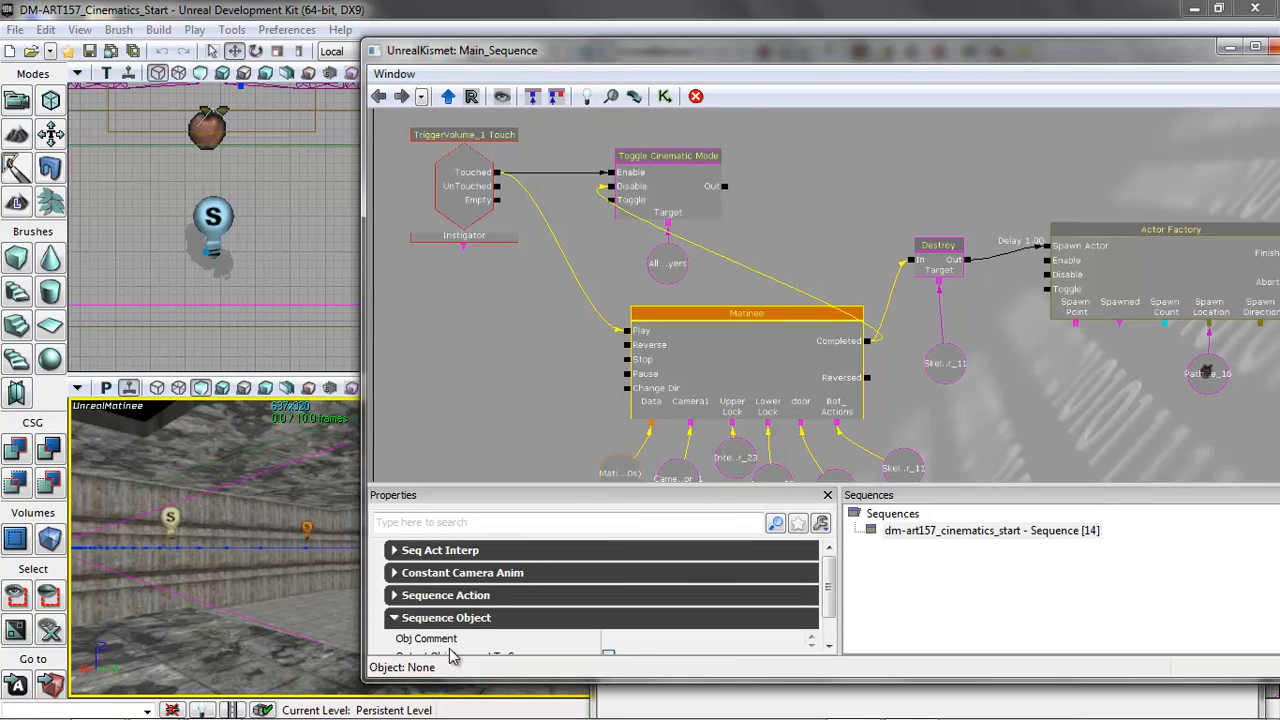
{"action": "left_click", "coordinate": [945, 262]}
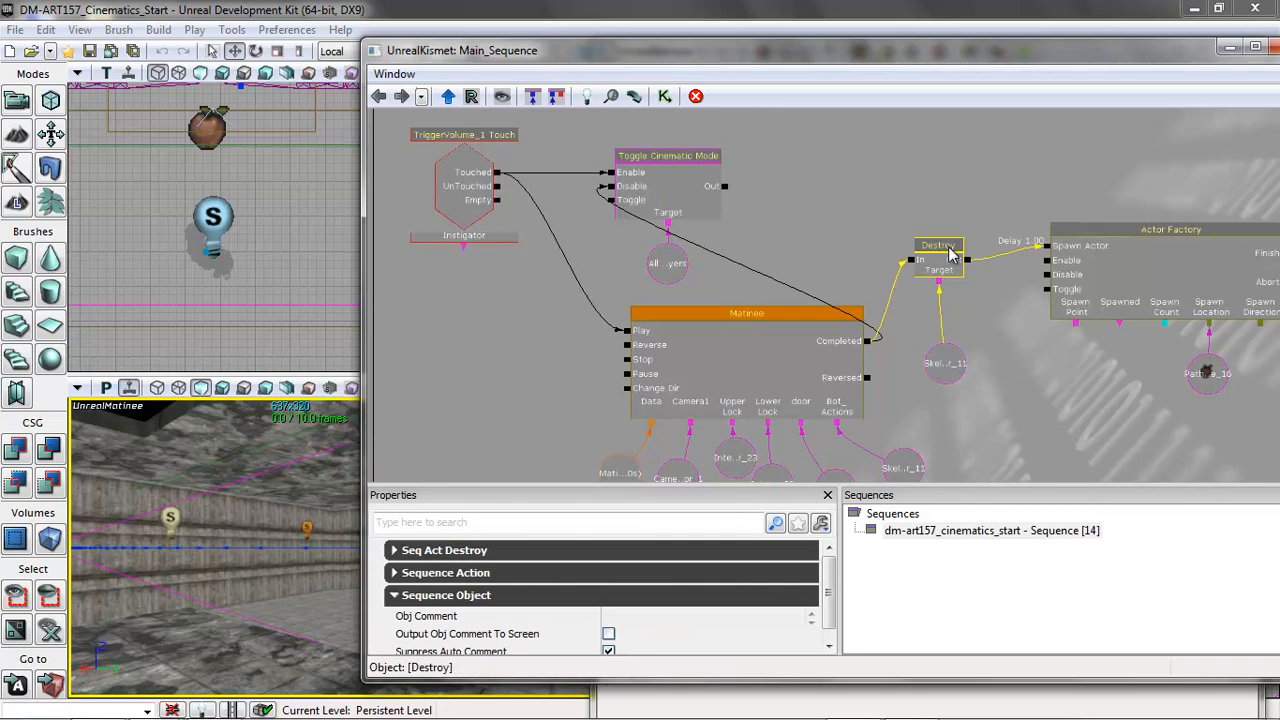
{"action": "left_click", "coordinate": [642, 620]}
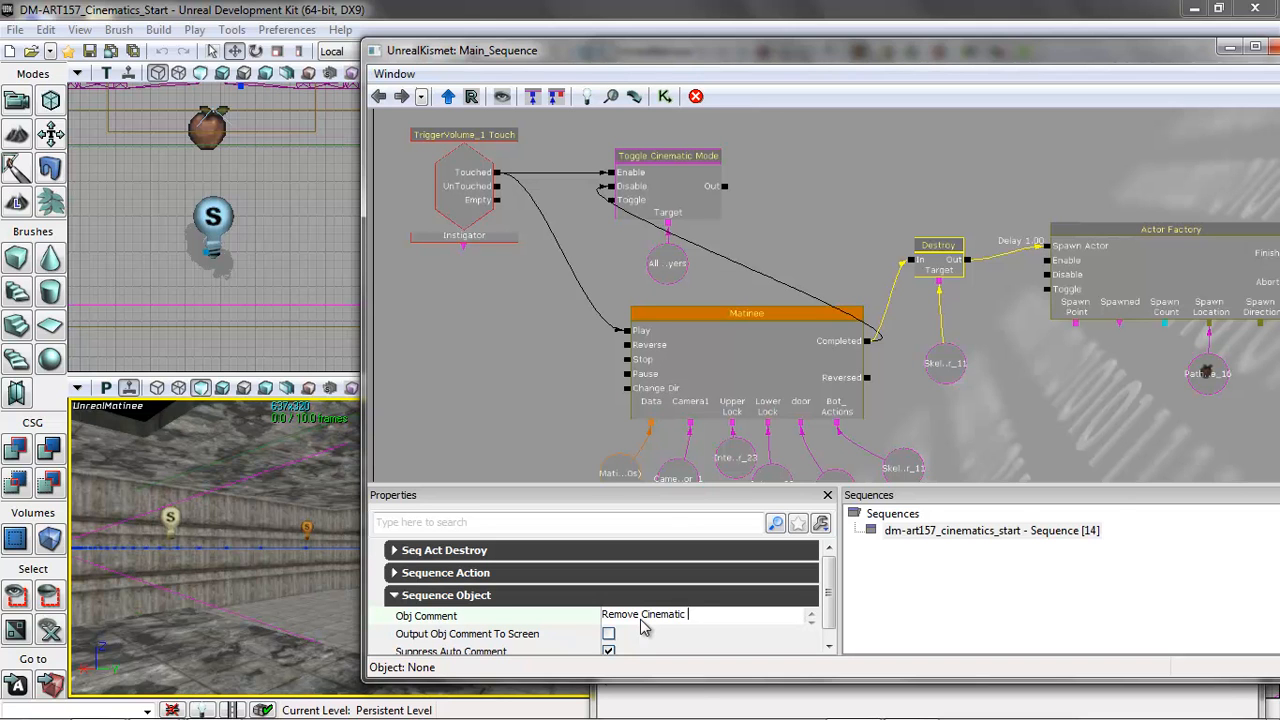
{"action": "key", "text": "Return"}
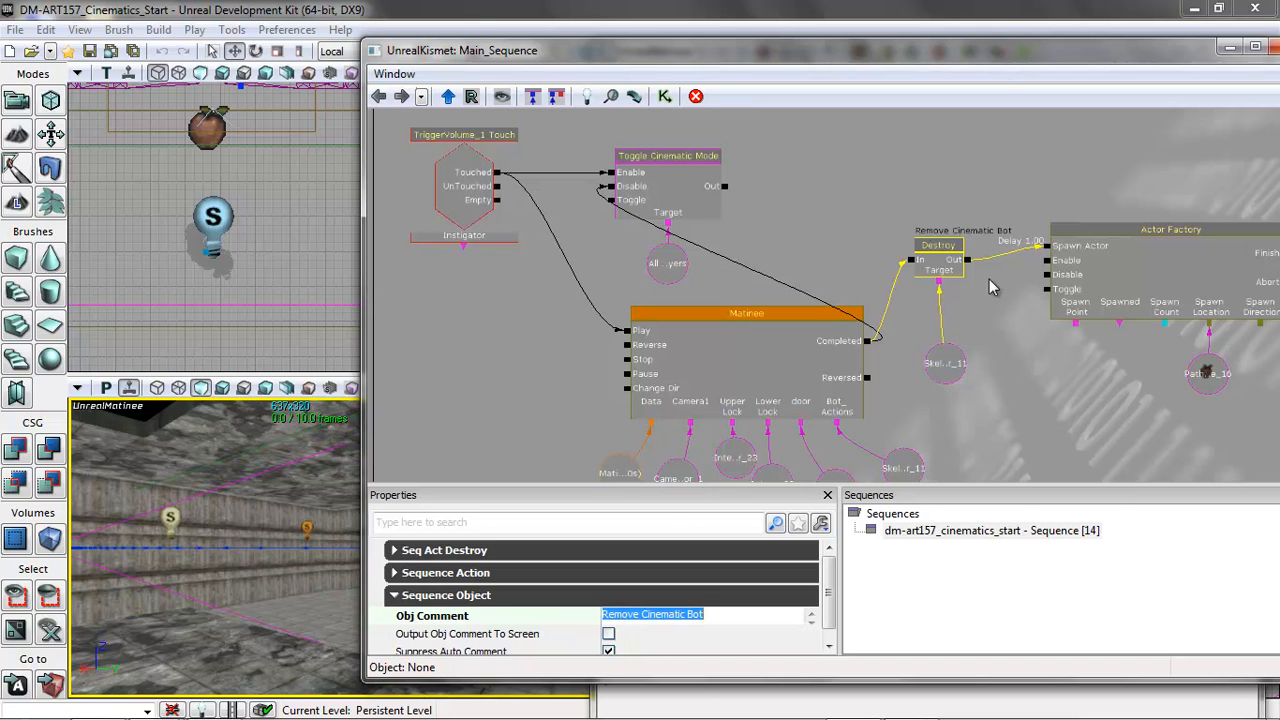
Step: Give the Actor Factory node the object comment "Create new AI Bot"
{"action": "left_click_drag", "start_coordinate": [1025, 354], "coordinate": [914, 339]}
{"action": "left_click", "coordinate": [1097, 228]}
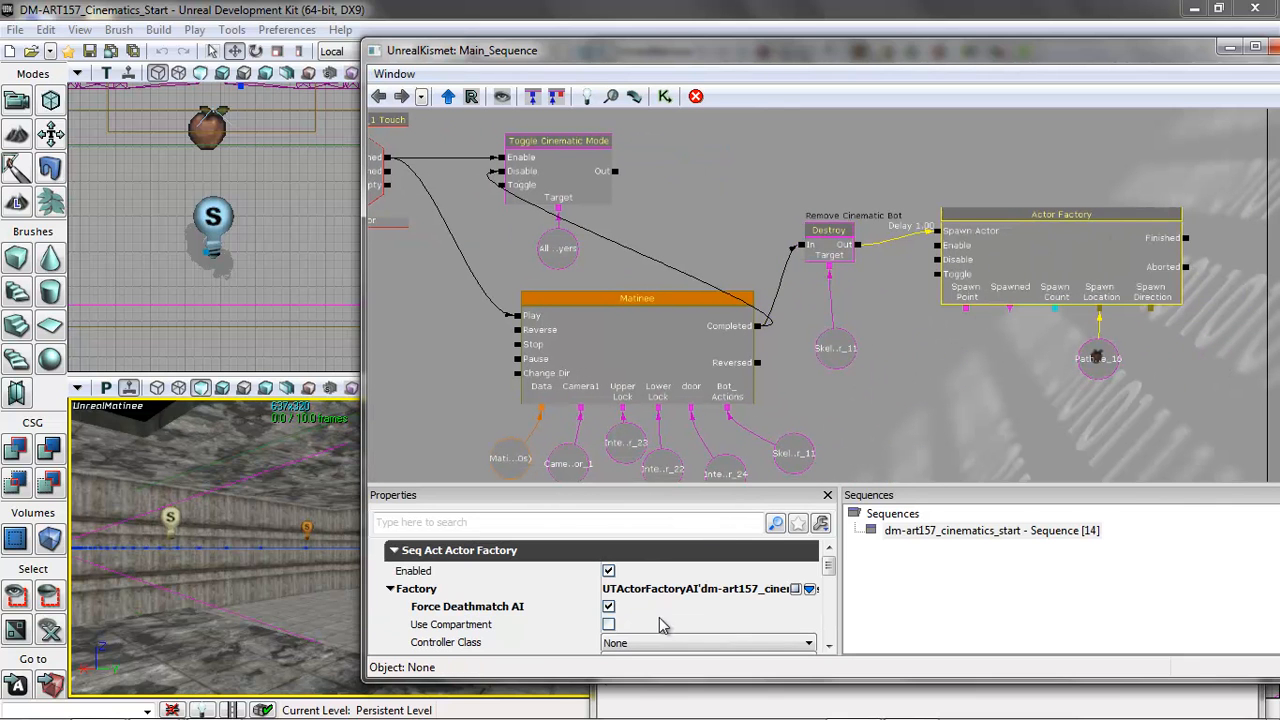
{"action": "left_click_drag", "start_coordinate": [830, 570], "coordinate": [829, 626]}
{"action": "left_click", "coordinate": [624, 605]}
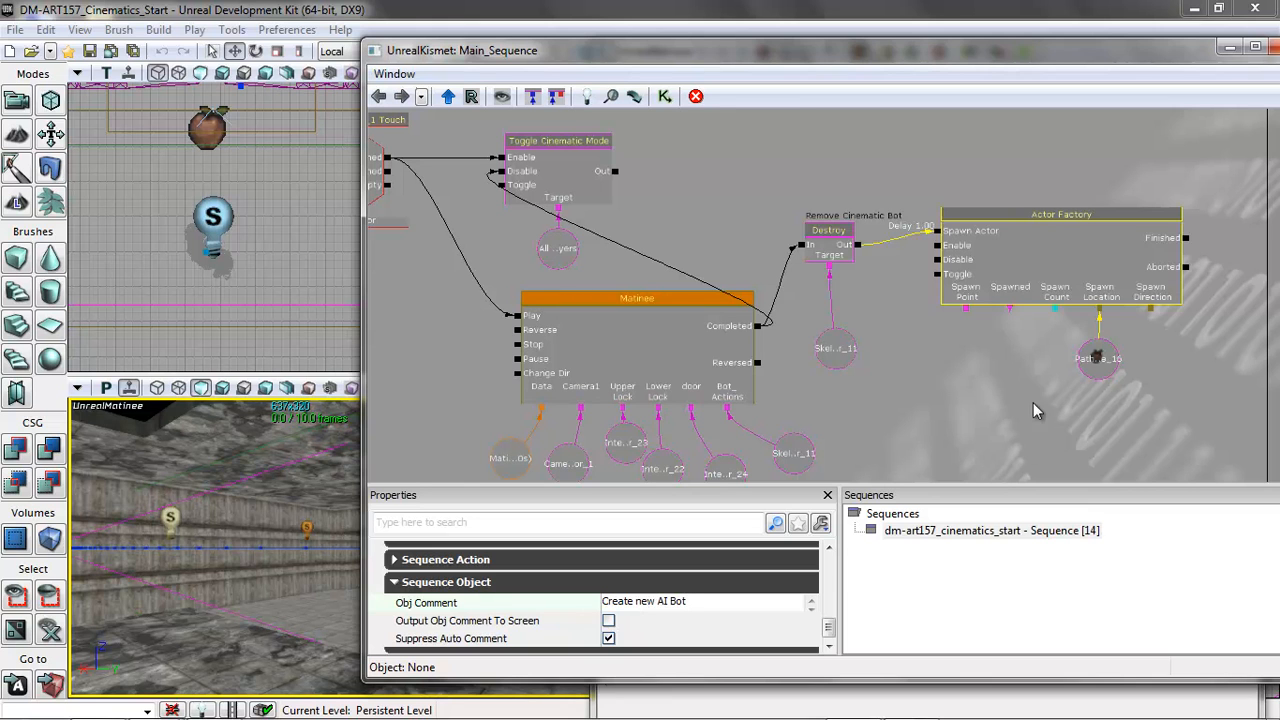
{"action": "left_click", "coordinate": [974, 412]}
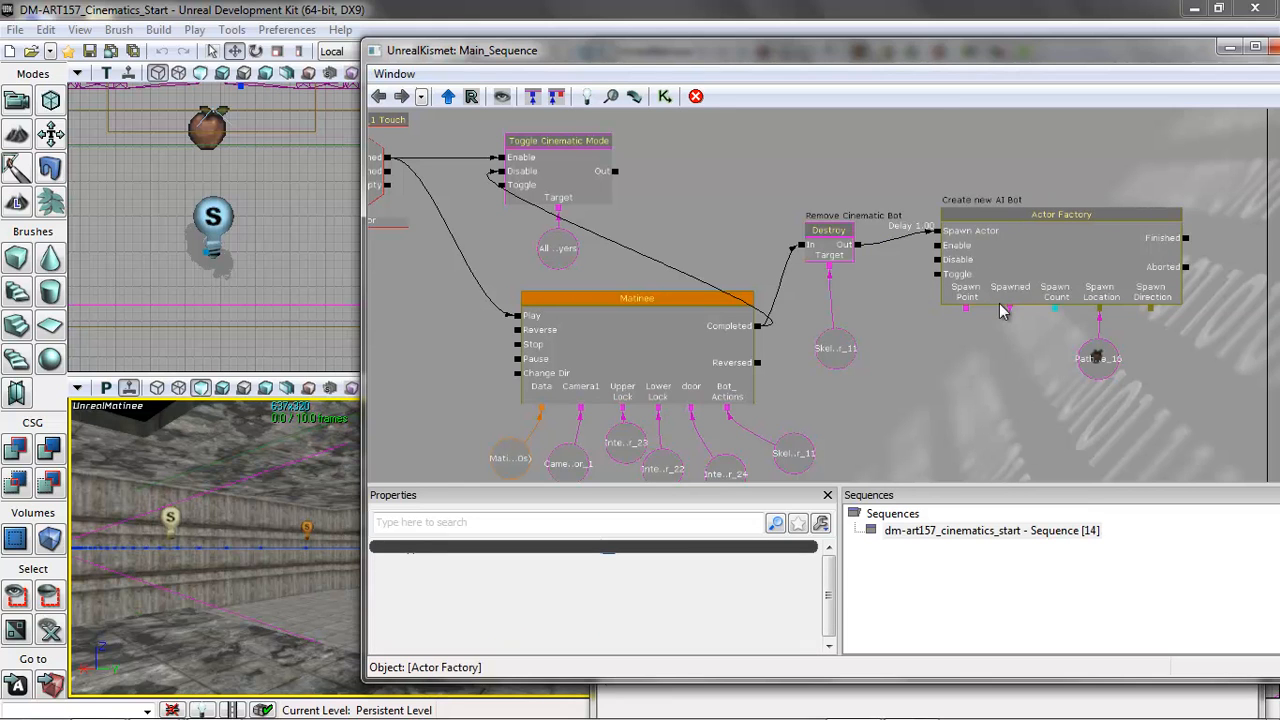
Step: Bring the Matinee editor to the front and collapse the Camera1 and Bot_Actions groups
{"action": "left_click_drag", "start_coordinate": [771, 209], "coordinate": [840, 220]}
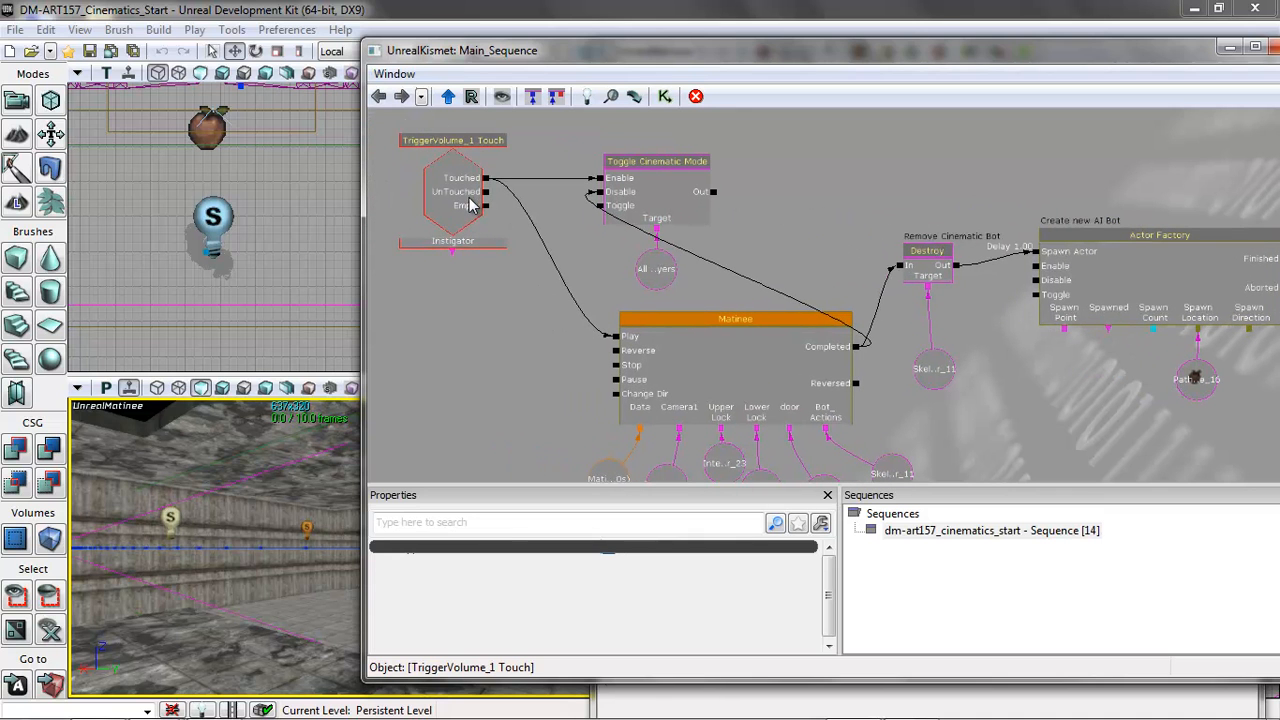
{"action": "left_click", "coordinate": [470, 205]}
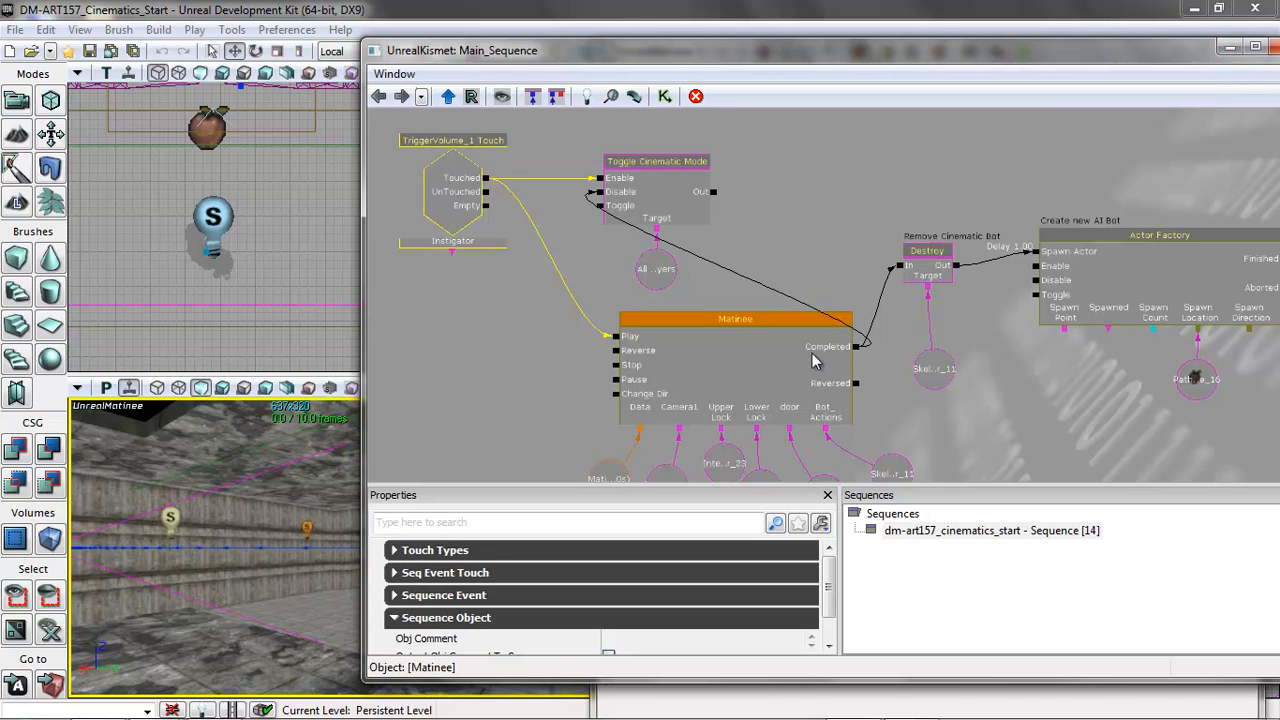
{"action": "left_click_drag", "start_coordinate": [1141, 47], "coordinate": [1095, 48]}
{"action": "left_click", "coordinate": [1100, 64]}
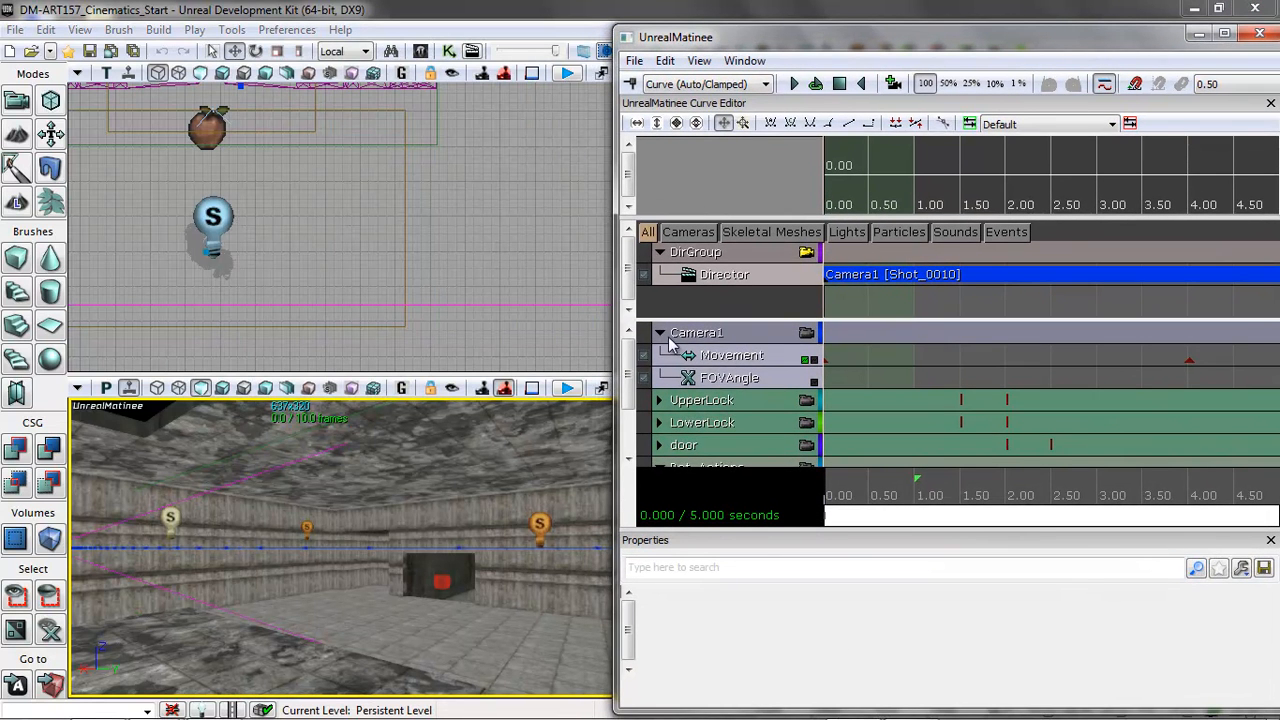
{"action": "left_click", "coordinate": [660, 333]}
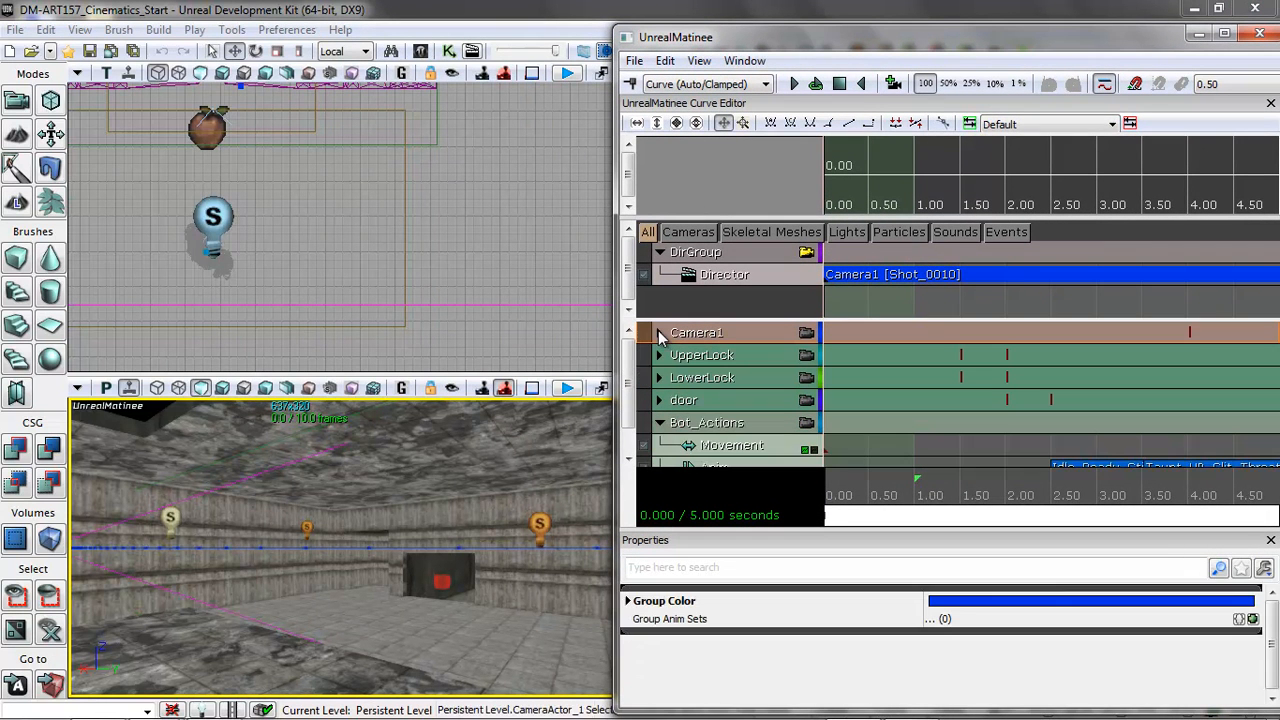
{"action": "left_click", "coordinate": [662, 423]}
Step: Add a new Sound track to the DirGroup
{"action": "left_click", "coordinate": [735, 252]}
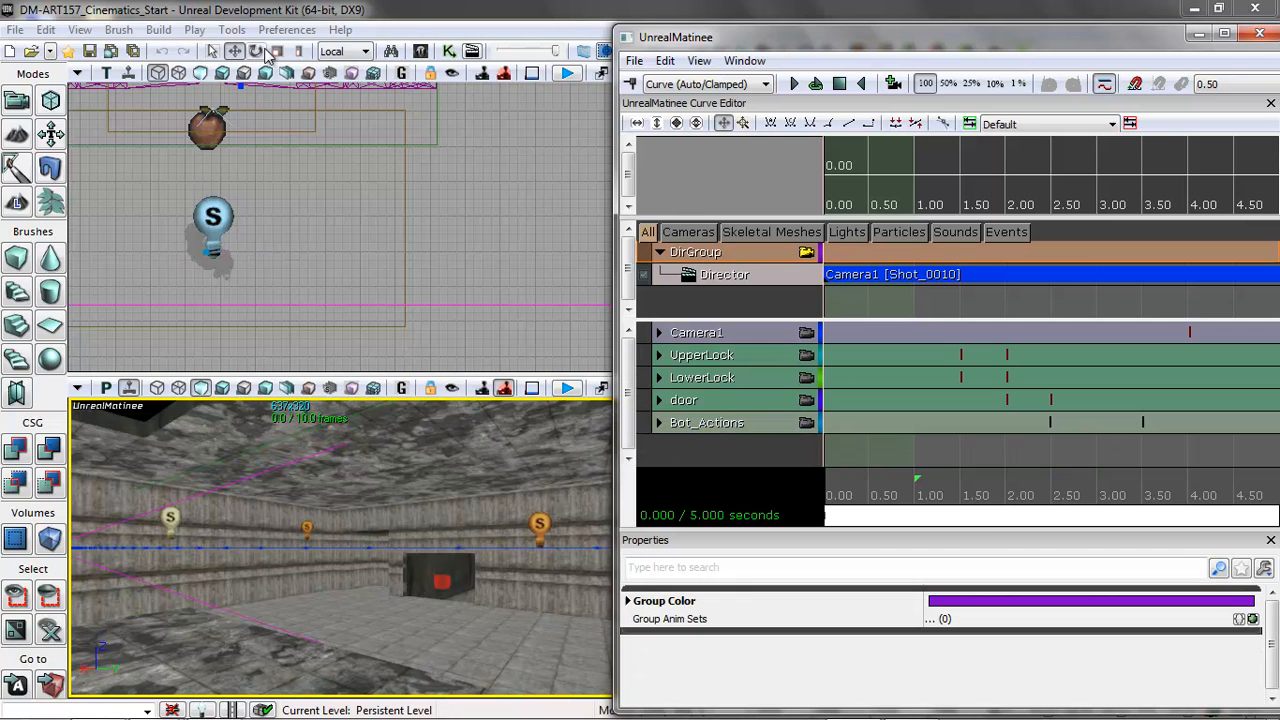
{"action": "right_click", "coordinate": [727, 254]}
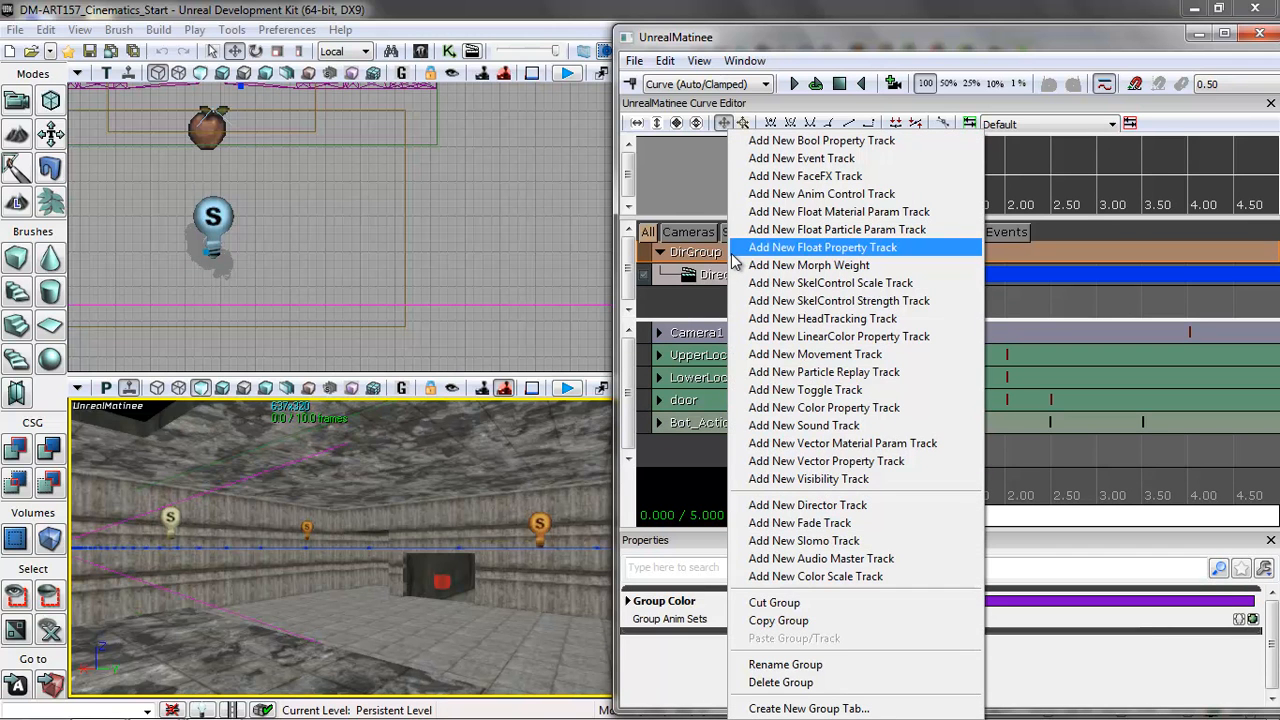
{"action": "left_click", "coordinate": [812, 427]}
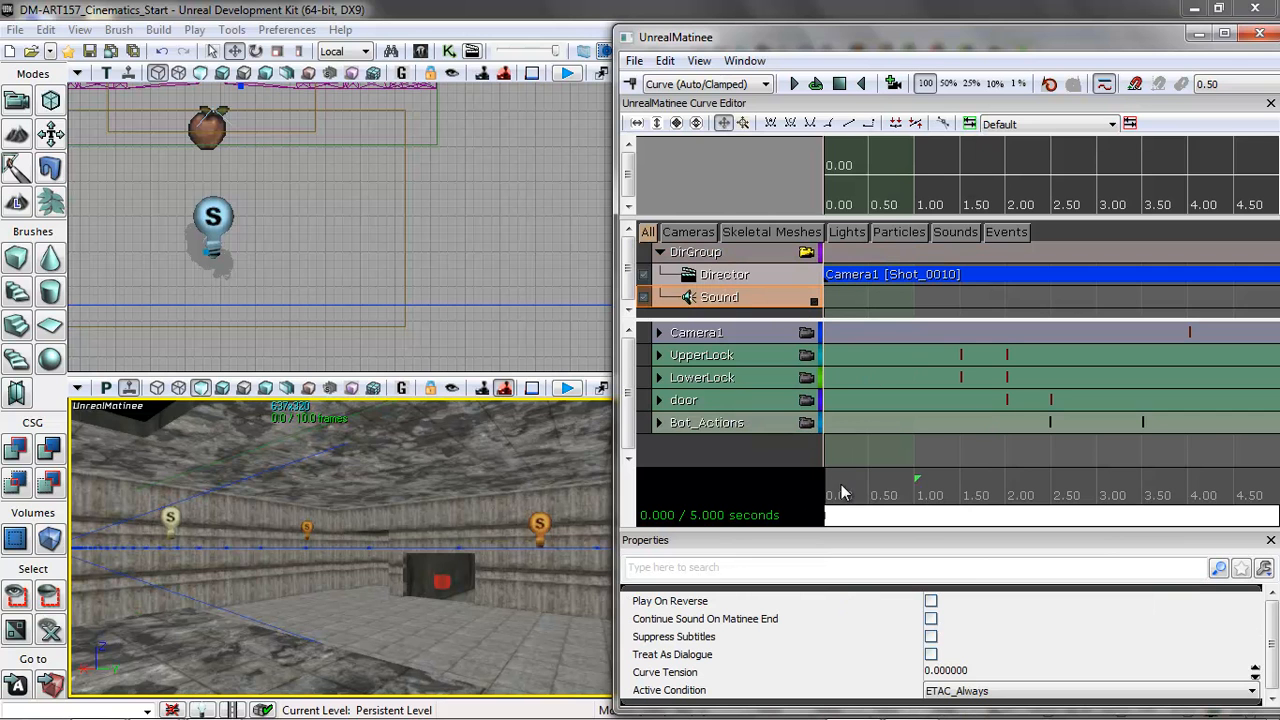
Step: Move the time marker to about 1.5 seconds, where the locks start moving, and try to add a key to the Sound track
{"action": "left_click_drag", "start_coordinate": [827, 495], "coordinate": [962, 510]}
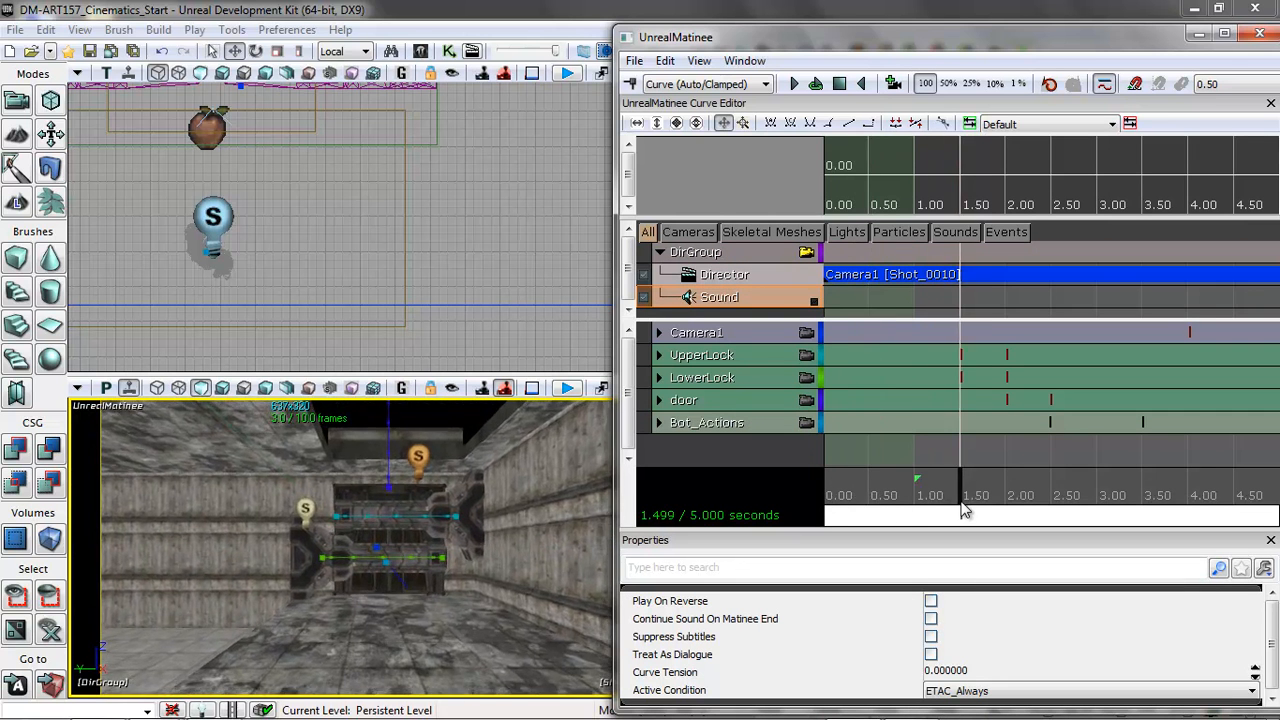
{"action": "left_click", "coordinate": [630, 85]}
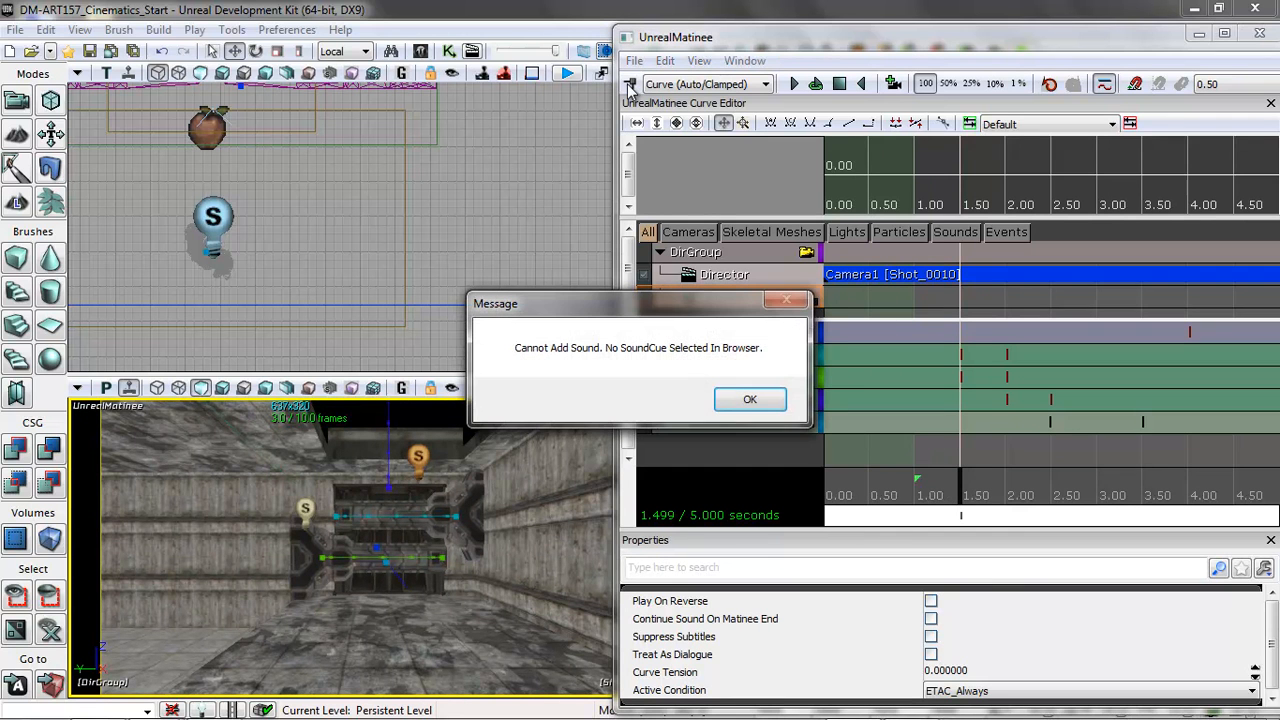
{"action": "left_click", "coordinate": [752, 400]}
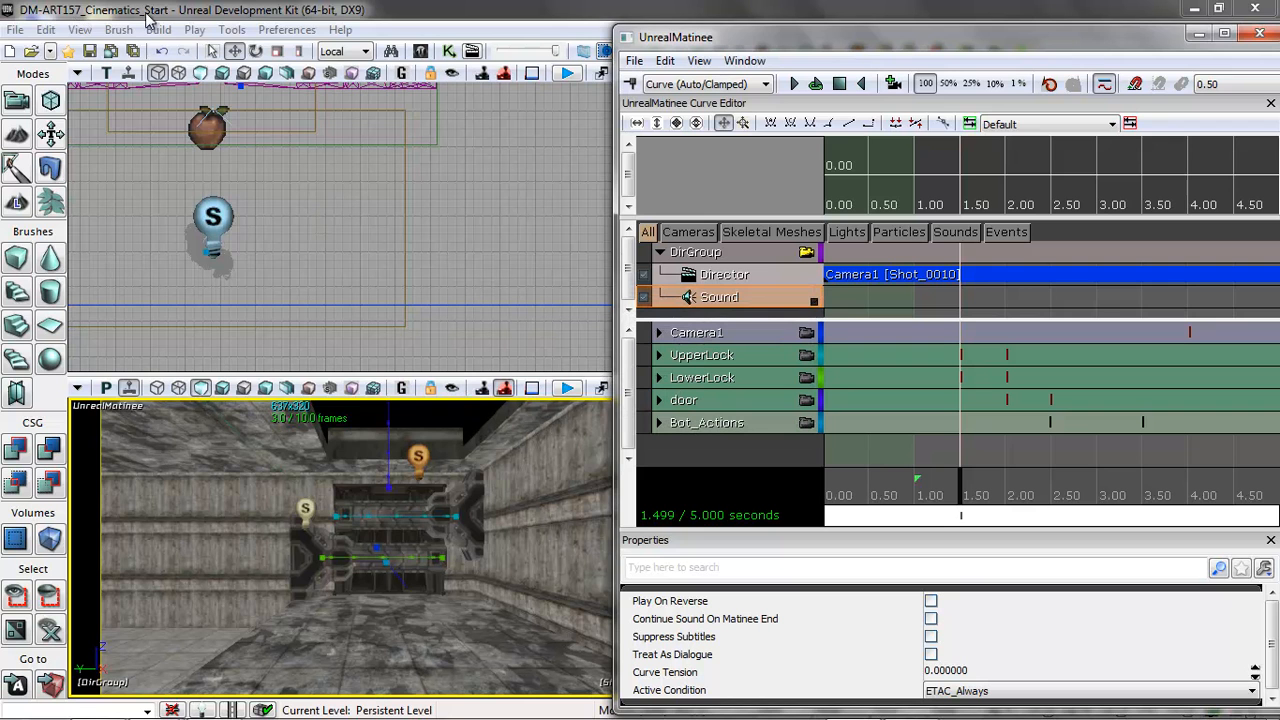
Step: Open the Content Browser and filter the assets to Sound Cues only, turning off the animation and skeletal mesh types
{"action": "left_click", "coordinate": [112, 29]}
{"action": "mouse_move", "coordinate": [100, 55]}
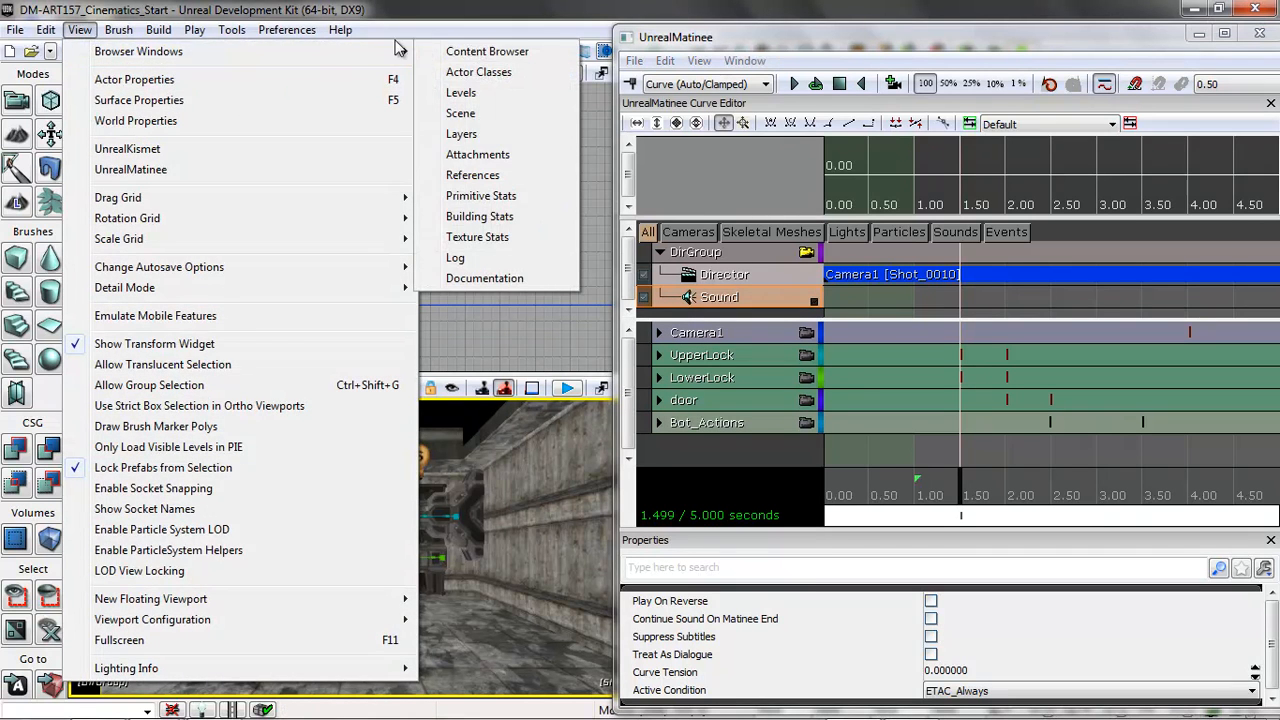
{"action": "left_click", "coordinate": [462, 52]}
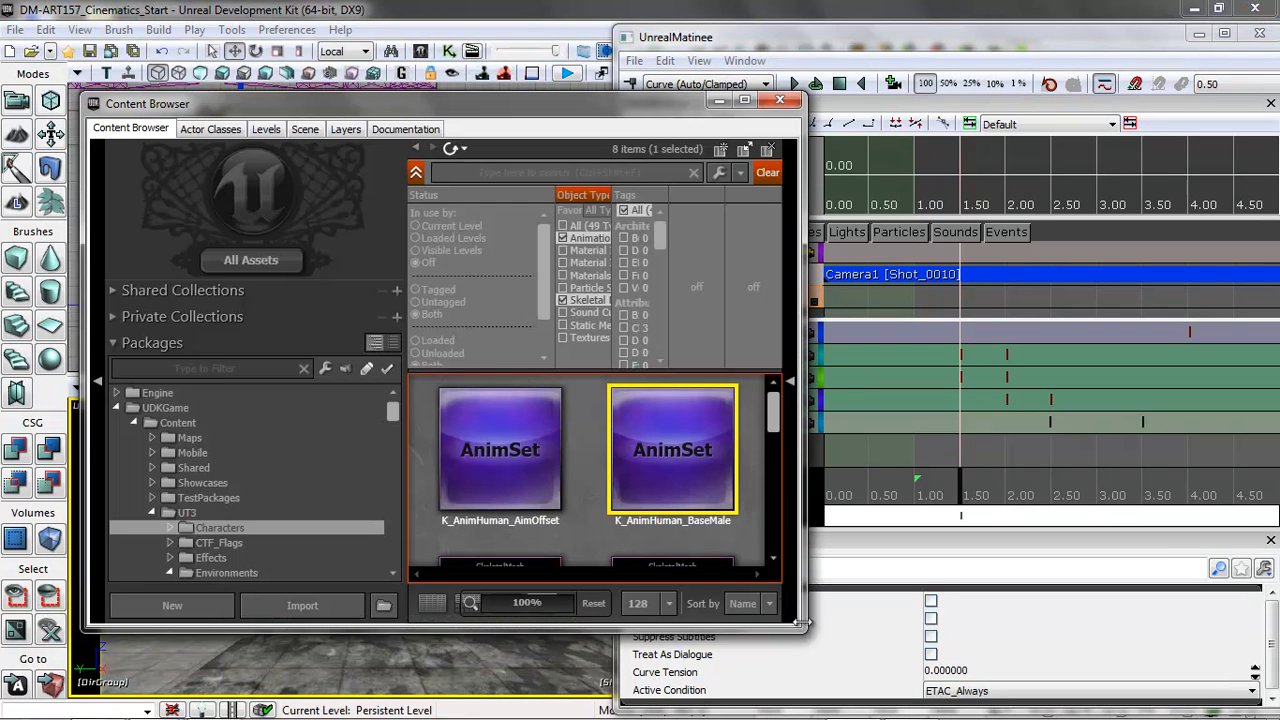
{"action": "left_click", "coordinate": [563, 312]}
{"action": "left_click", "coordinate": [563, 300]}
{"action": "left_click", "coordinate": [564, 238]}
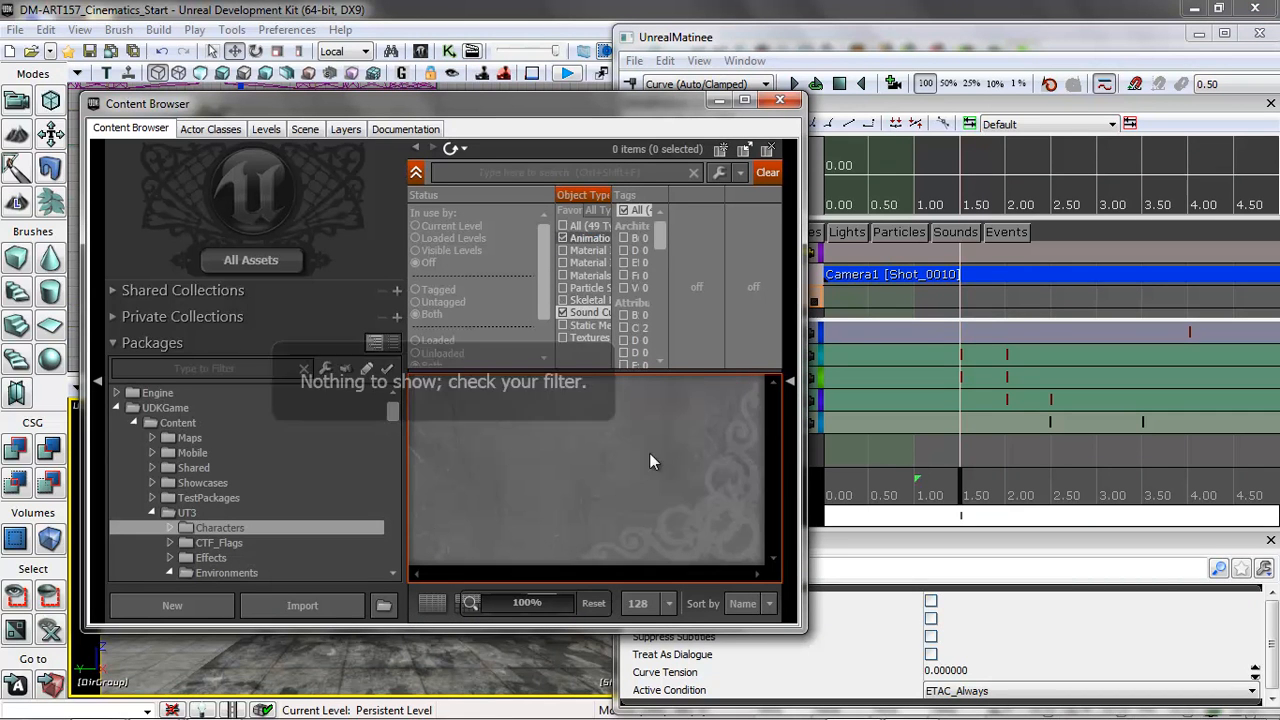
{"action": "left_click_drag", "start_coordinate": [800, 628], "coordinate": [624, 662]}
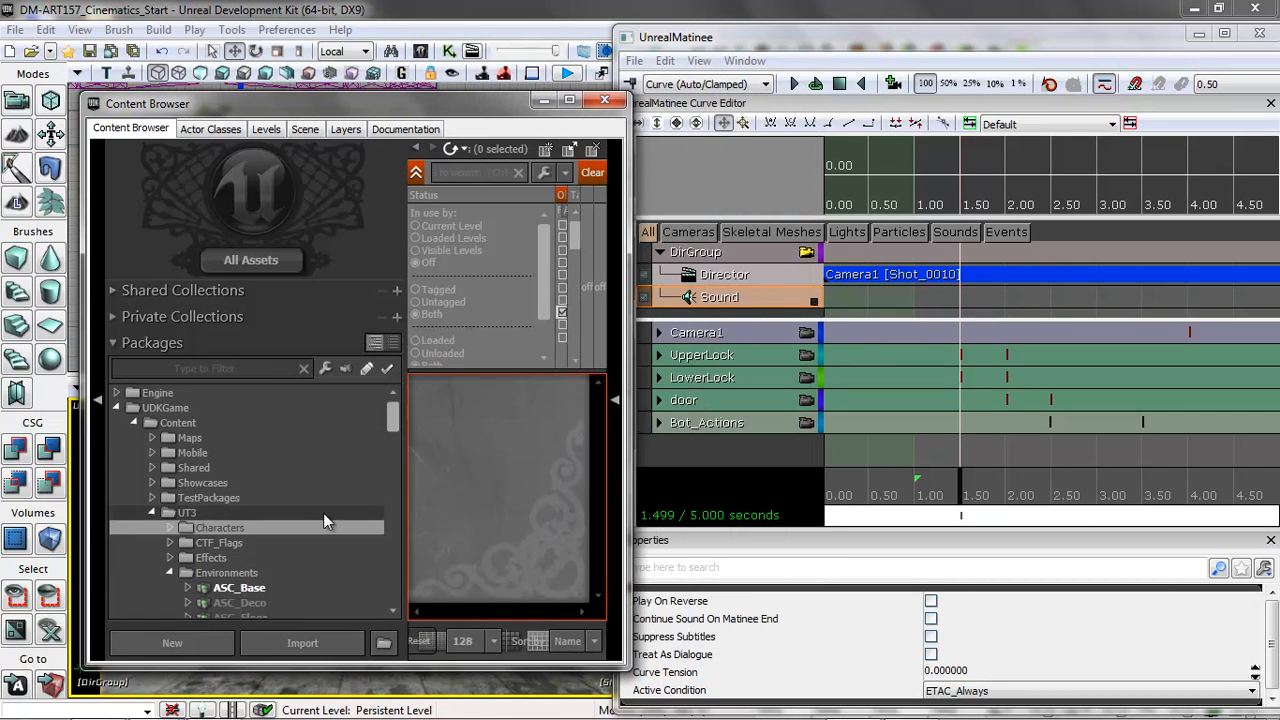
Step: Search the UT3 package folder's sound cues for "a_door" and widen the Content Browser window
{"action": "left_click", "coordinate": [185, 512]}
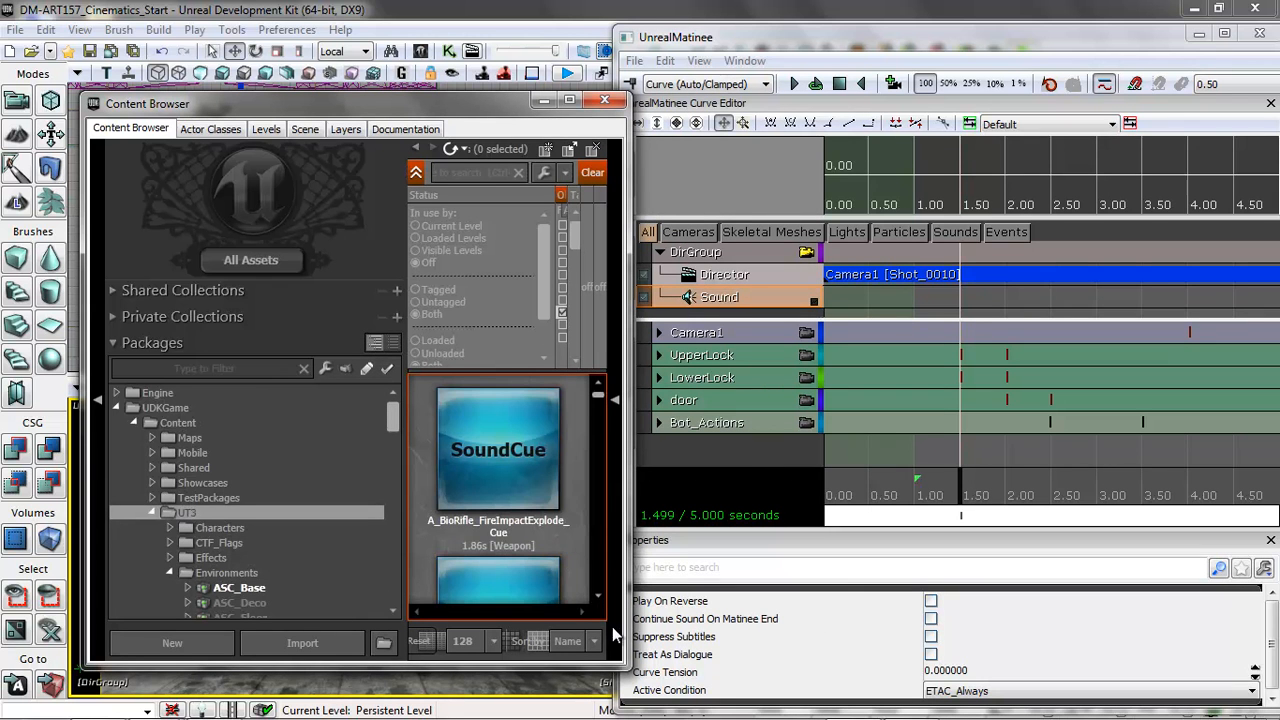
{"action": "left_click_drag", "start_coordinate": [618, 664], "coordinate": [868, 676]}
{"action": "type", "text": "a"}
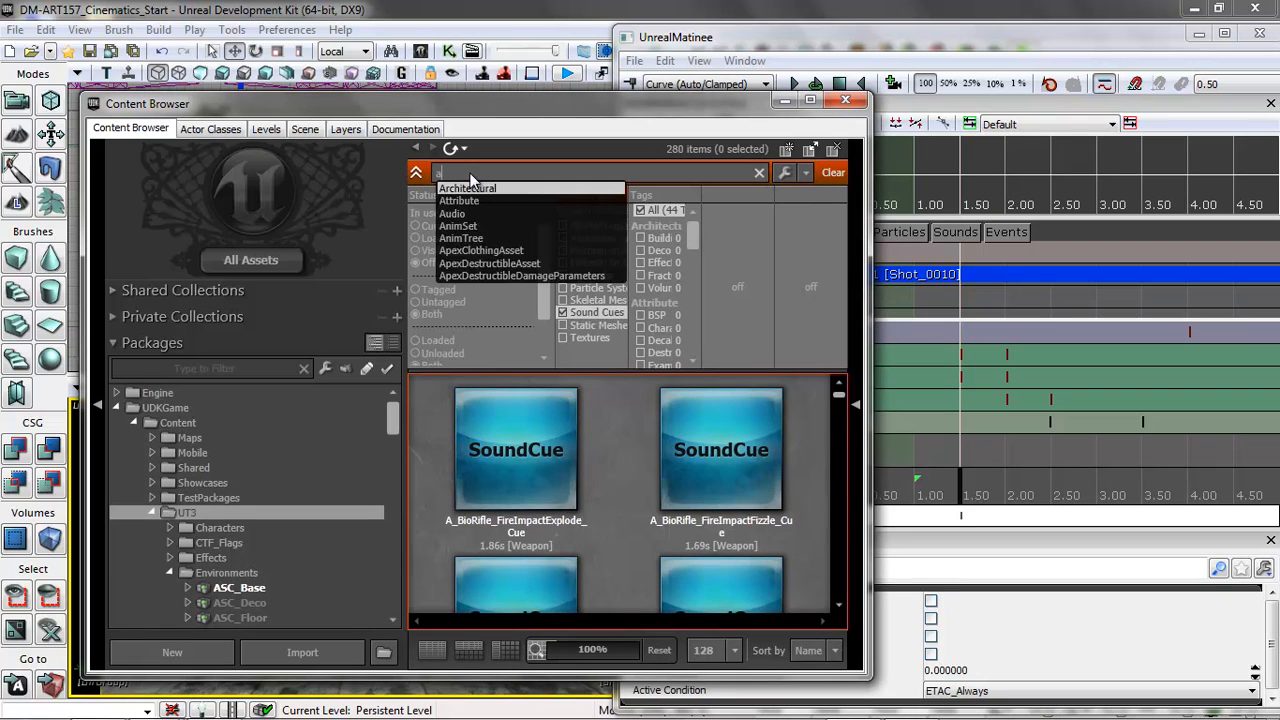
{"action": "type", "text": "_door"}
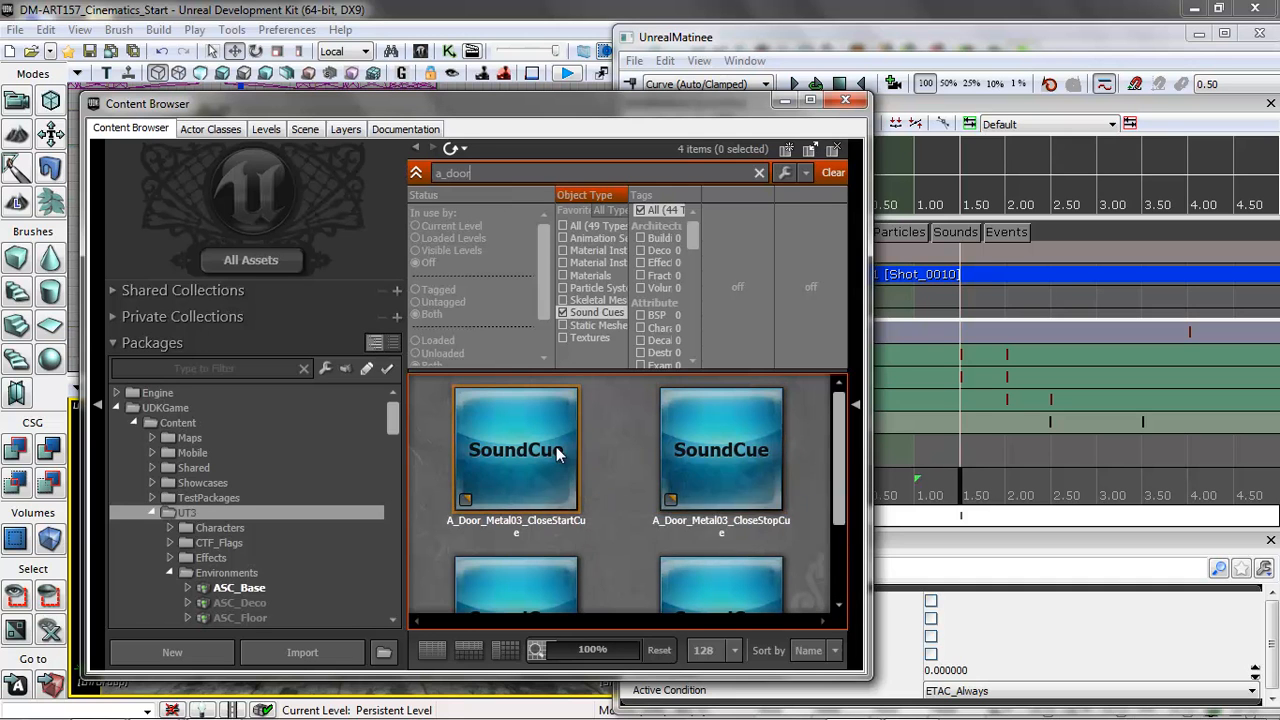
Step: Select A_Door_Metal03_OpenStartCue and key it on the Sound track at the 1.5-second time marker
{"action": "left_click", "coordinate": [518, 456]}
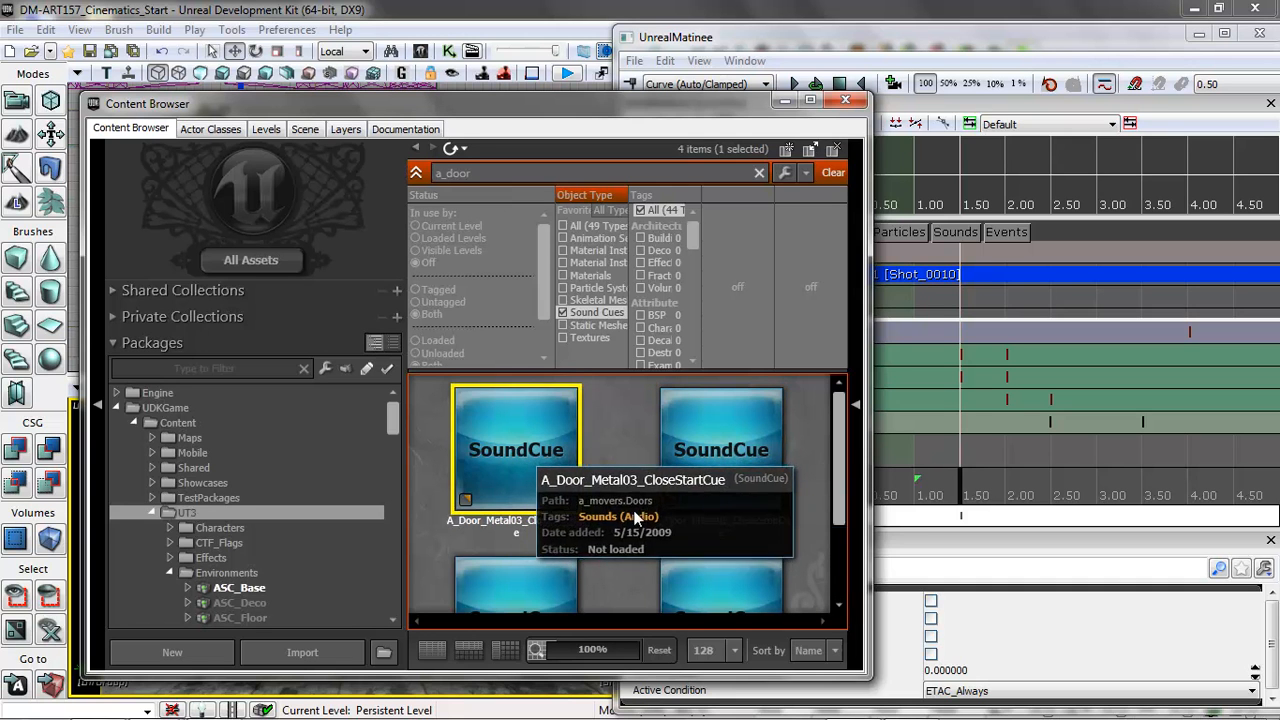
{"action": "scroll", "coordinate": [837, 454], "scroll_direction": "down", "scroll_amount": 1}
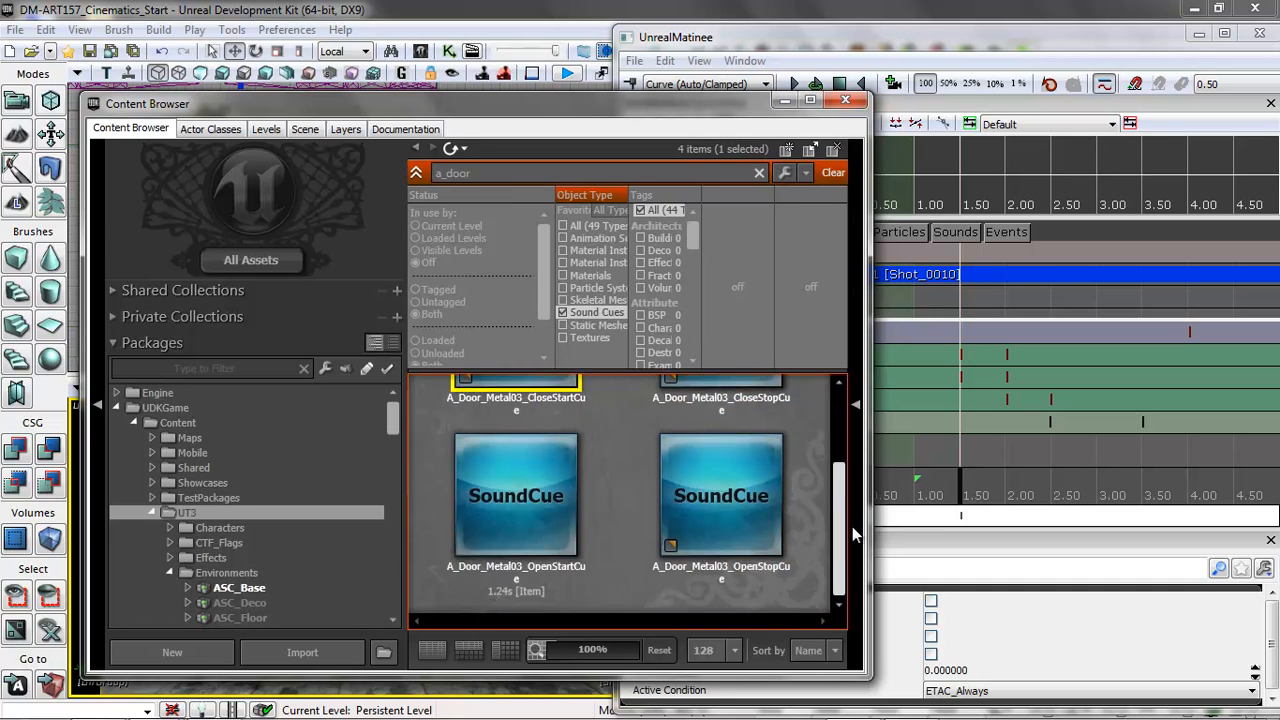
{"action": "left_click", "coordinate": [519, 518]}
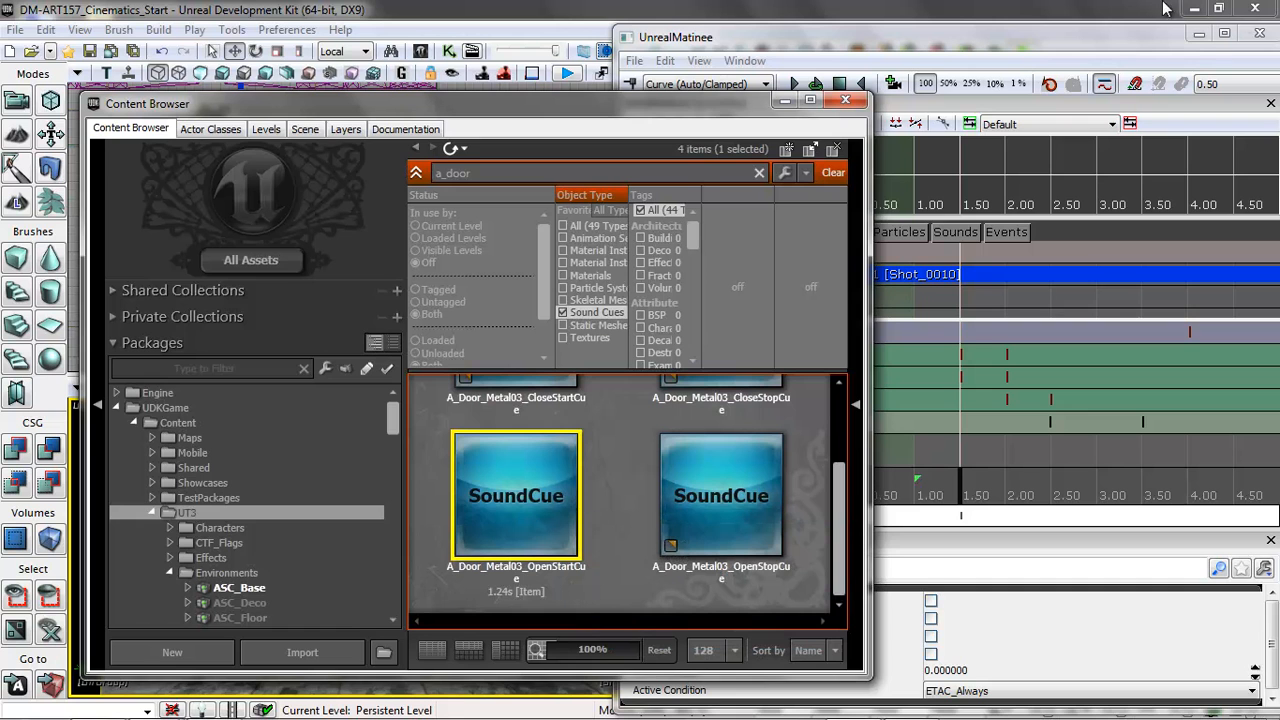
{"action": "left_click", "coordinate": [968, 39]}
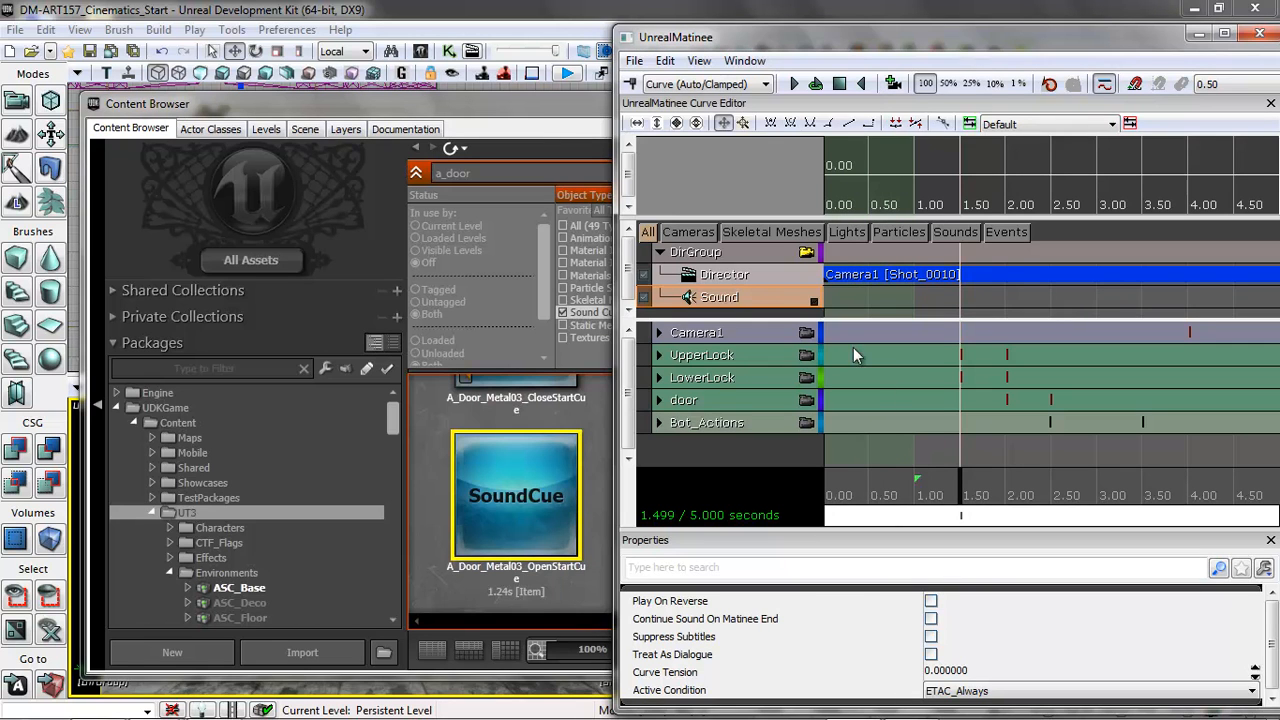
{"action": "left_click", "coordinate": [630, 86]}
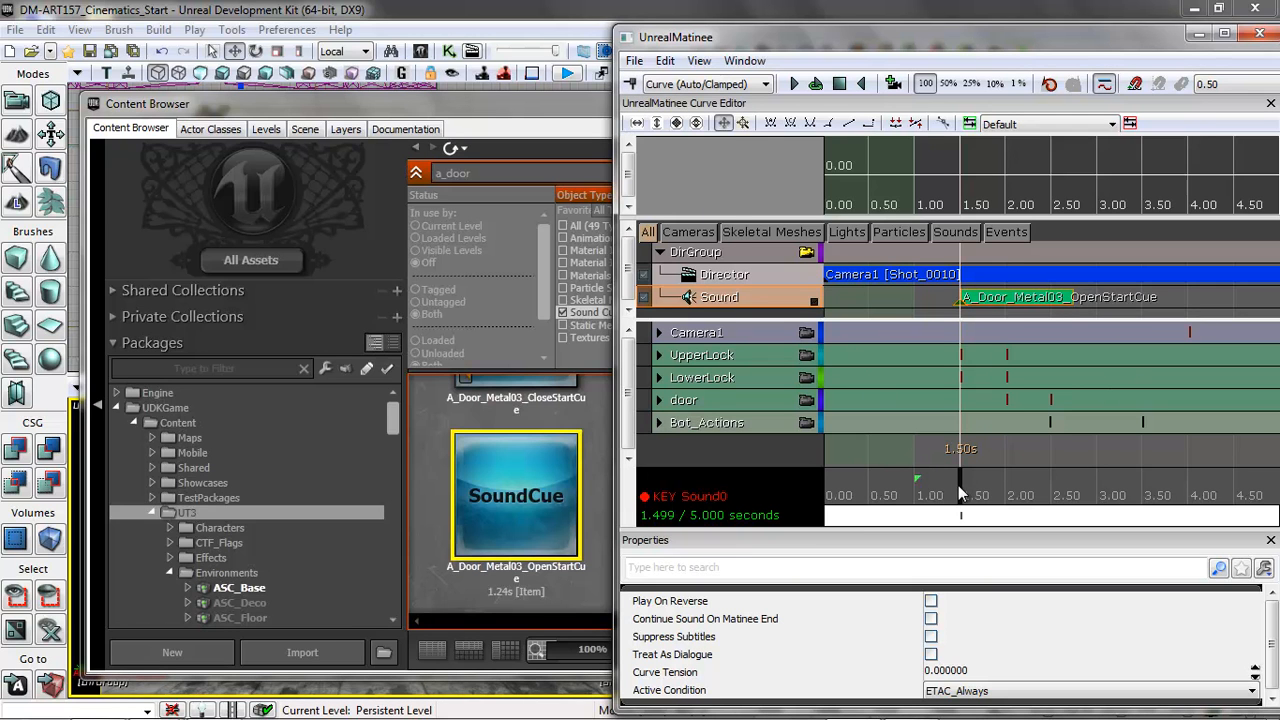
Step: Search the sound cues for "a_ele" and key A_Elevator_Stone02_OpenStartCue on the Sound track at about 2.0 seconds
{"action": "left_click_drag", "start_coordinate": [958, 485], "coordinate": [1006, 505]}
{"action": "left_click", "coordinate": [502, 173]}
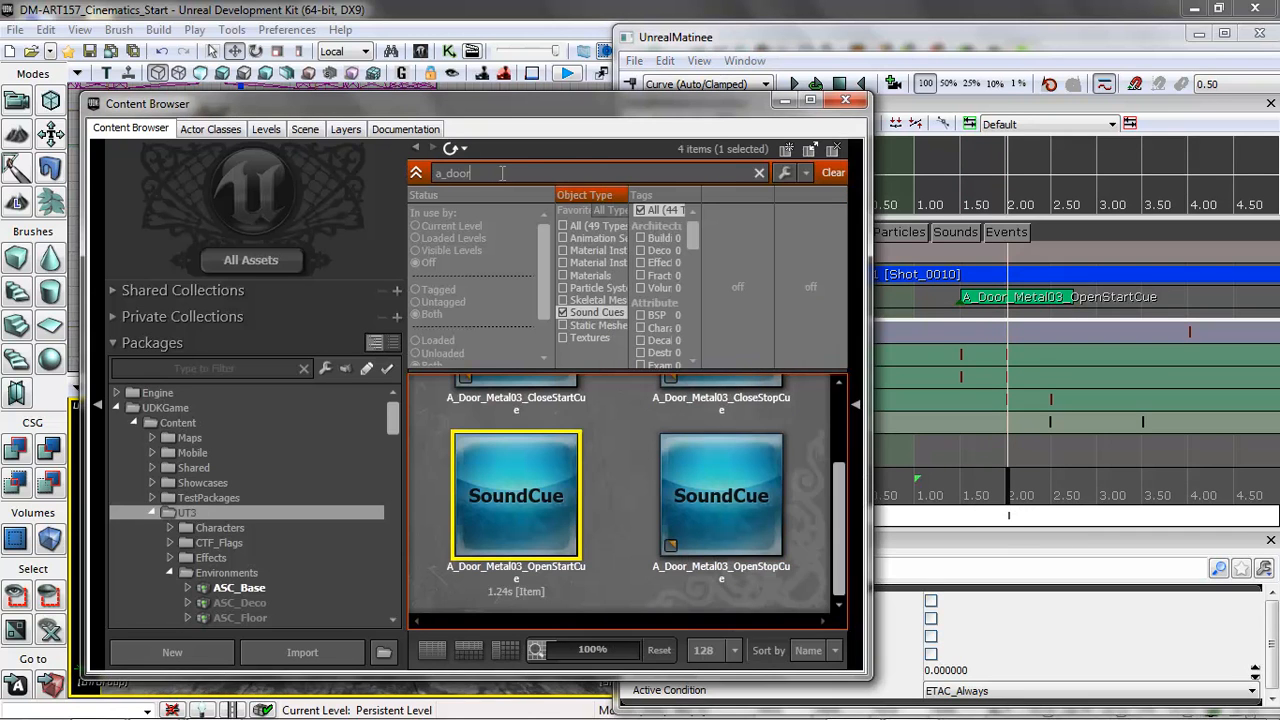
{"action": "key", "text": "BackSpace"}
{"action": "type", "text": "ele"}
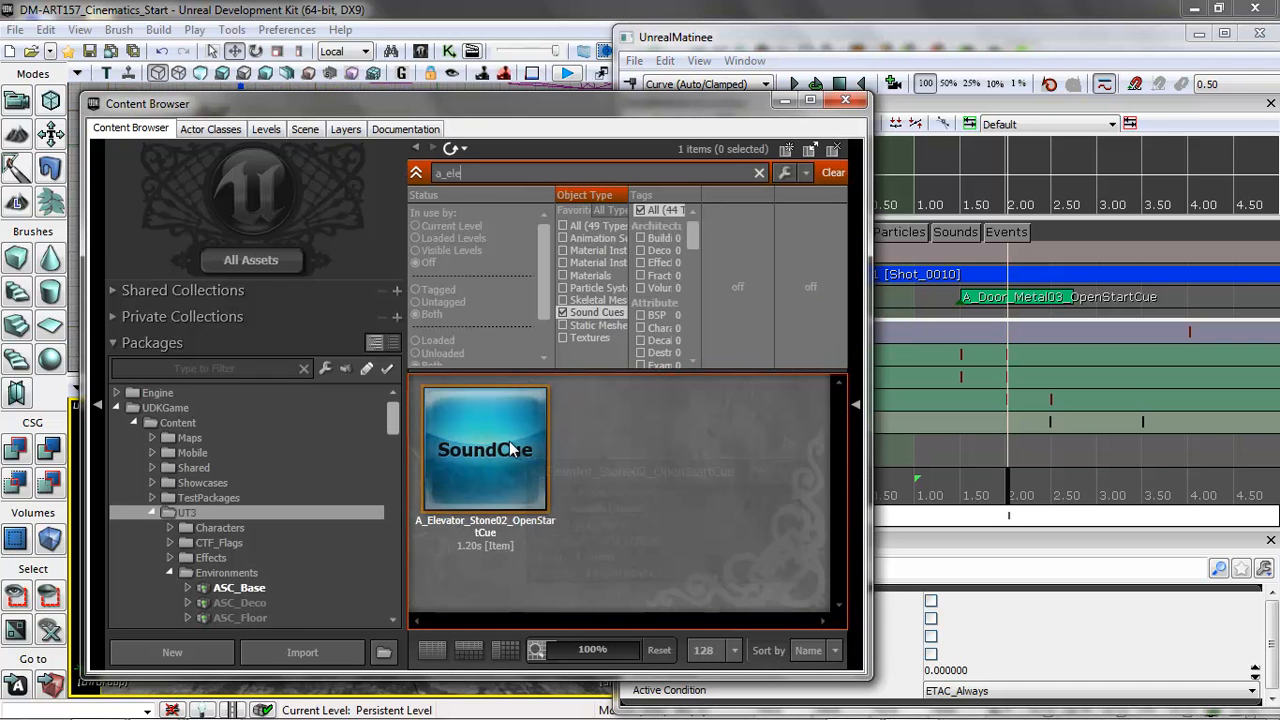
{"action": "left_click", "coordinate": [498, 410]}
{"action": "left_click", "coordinate": [983, 40]}
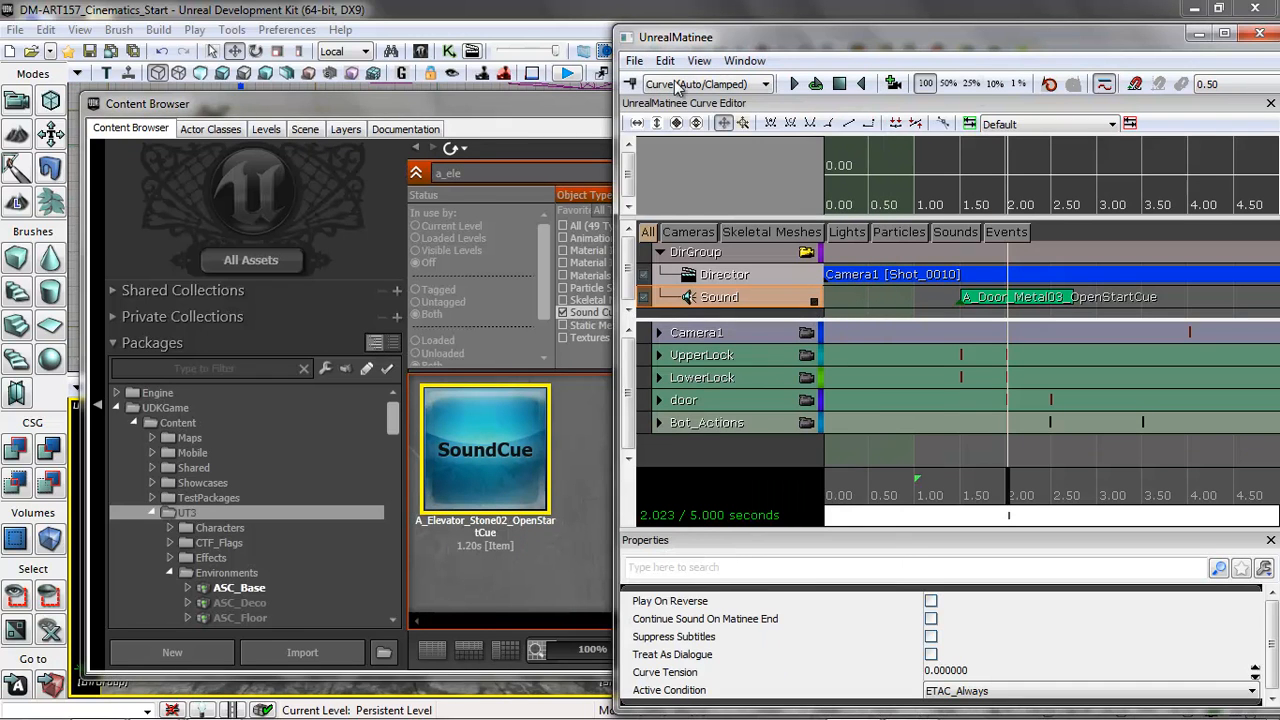
{"action": "key", "text": "Return"}
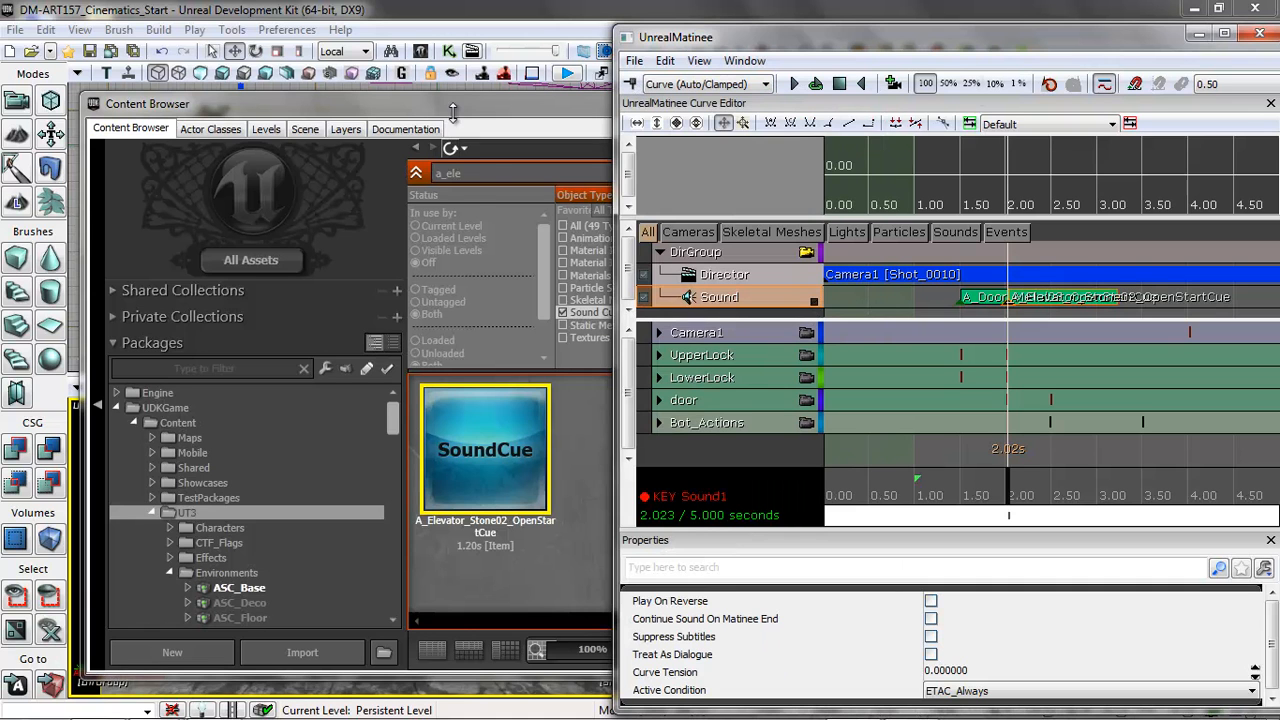
Step: Move the time marker to about 2.5 seconds, then search the sound cues for "carb" and select CarbonfireTrackCelingStart01Cue
{"action": "left_click", "coordinate": [476, 173]}
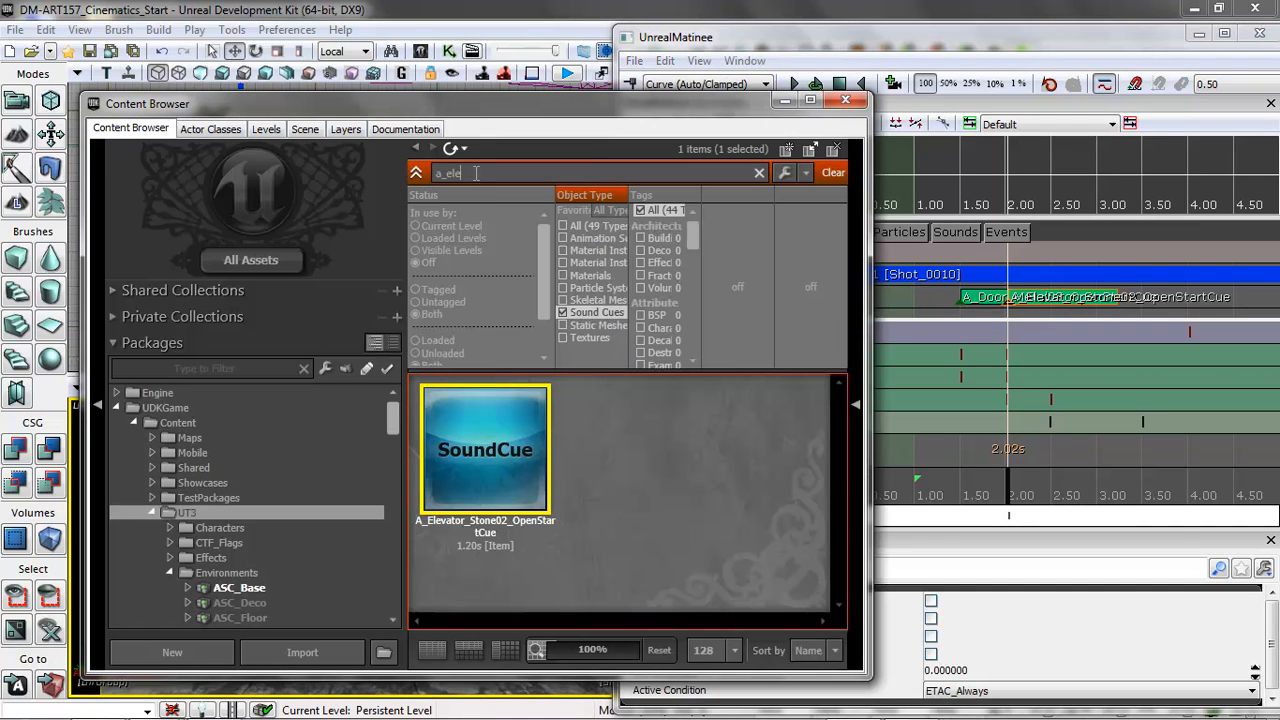
{"action": "left_click", "coordinate": [1010, 495]}
{"action": "left_click", "coordinate": [1054, 485]}
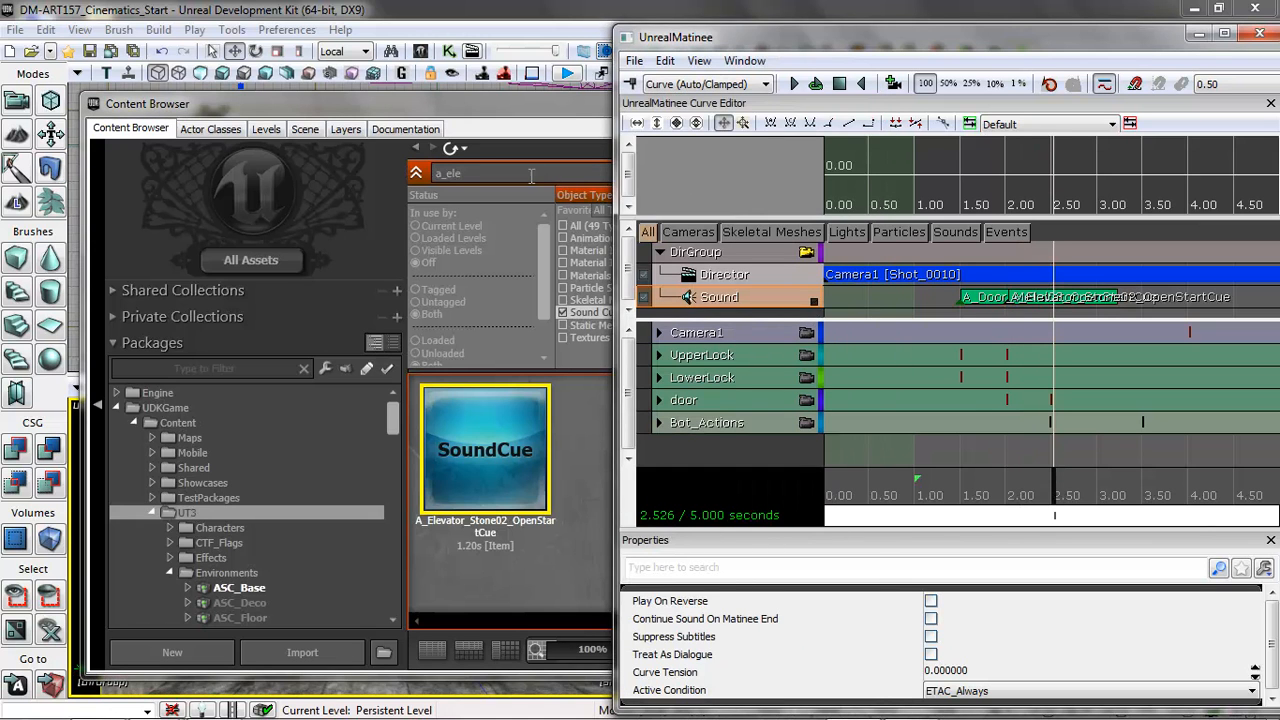
{"action": "left_click", "coordinate": [516, 170]}
{"action": "key", "text": "BackSpace"}
{"action": "key", "text": "BackSpace"}
{"action": "key", "text": "BackSpace"}
{"action": "key", "text": "BackSpace"}
{"action": "key", "text": "BackSpace"}
{"action": "type", "text": "car"}
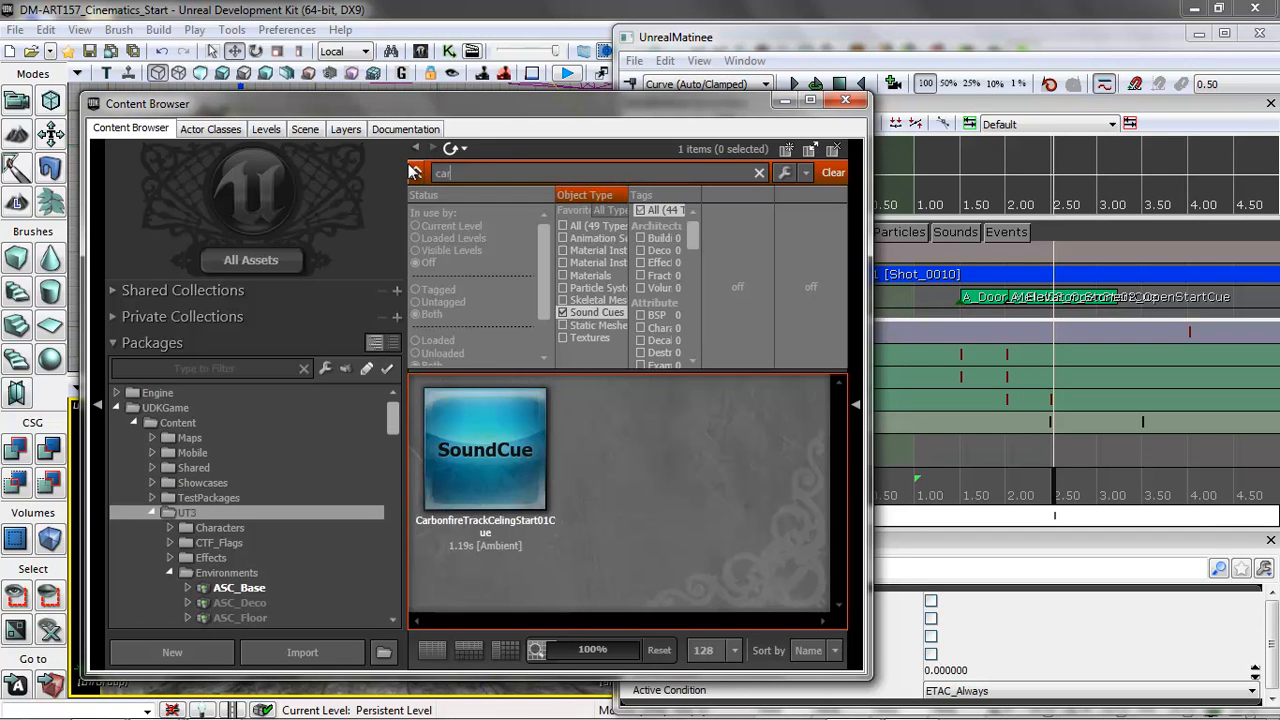
{"action": "left_click", "coordinate": [500, 450]}
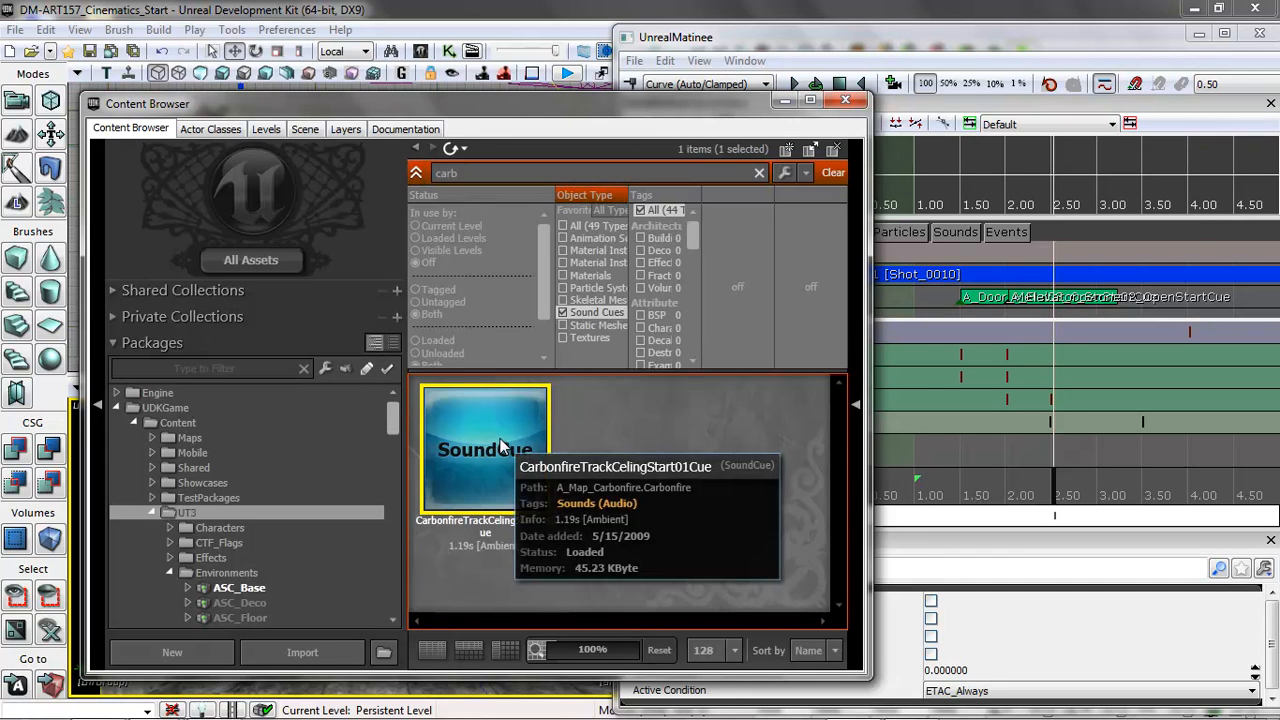
Step: Key the selected Carbonfire cue on the Sound track, undoing the first placement and aligning it to the door's end key at about 2.5 seconds
{"action": "left_click", "coordinate": [640, 92]}
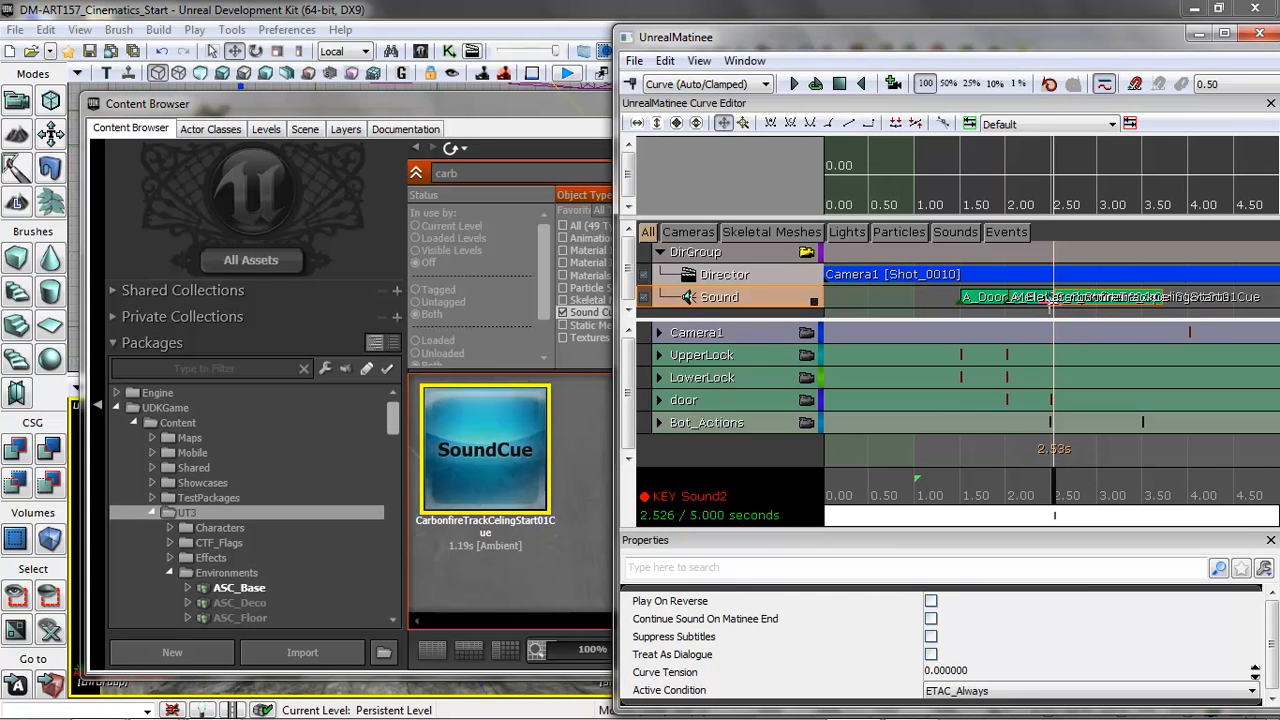
{"action": "left_click", "coordinate": [935, 327]}
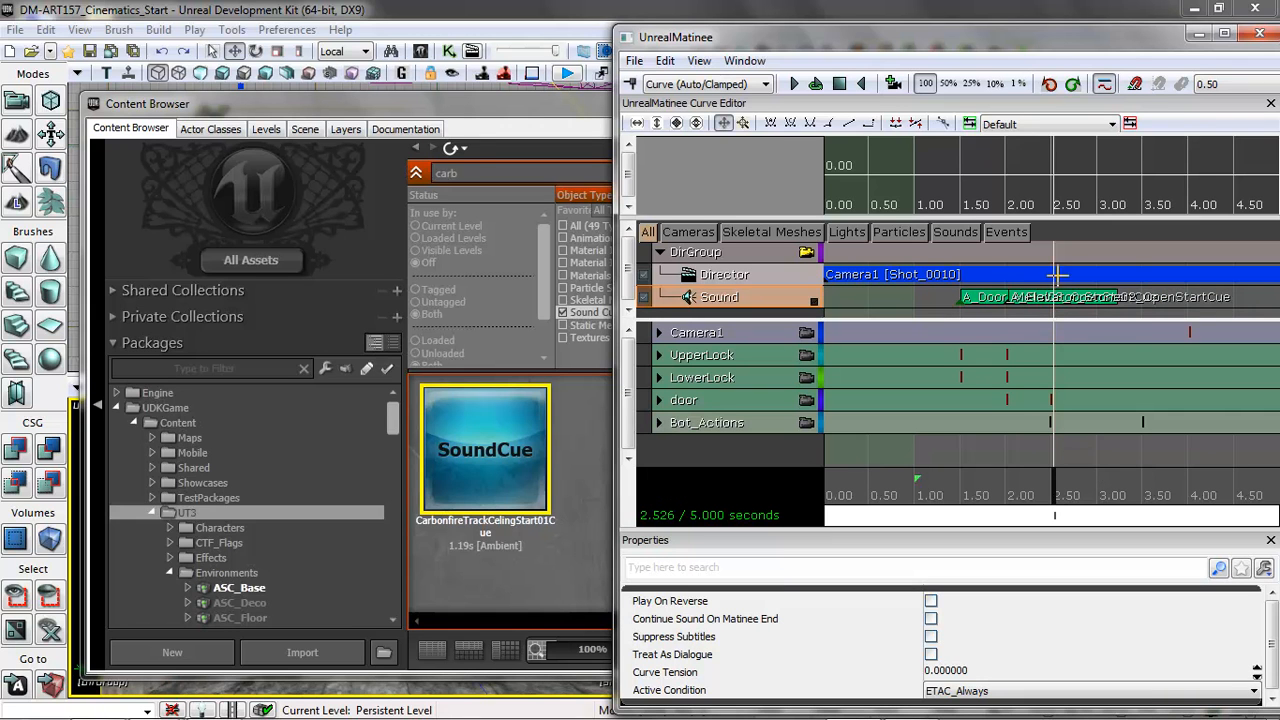
{"action": "left_click", "coordinate": [1051, 483]}
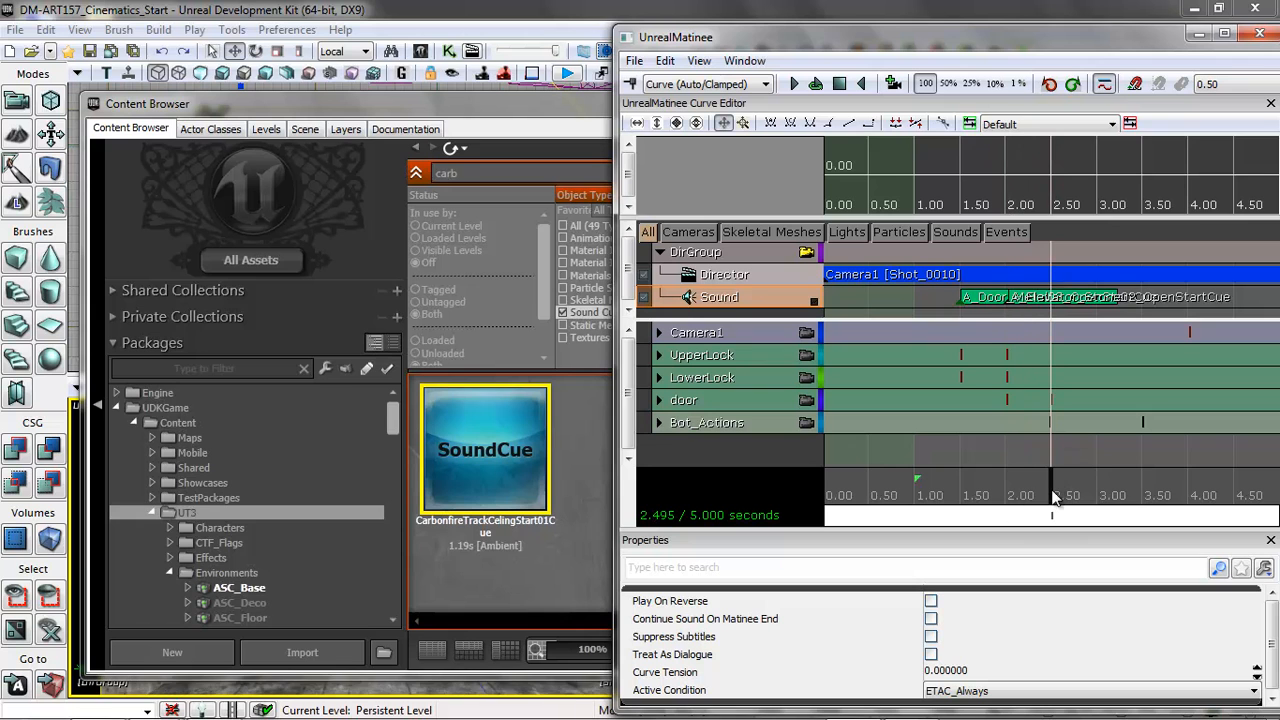
{"action": "left_click", "coordinate": [1053, 497]}
{"action": "key", "text": "Return"}
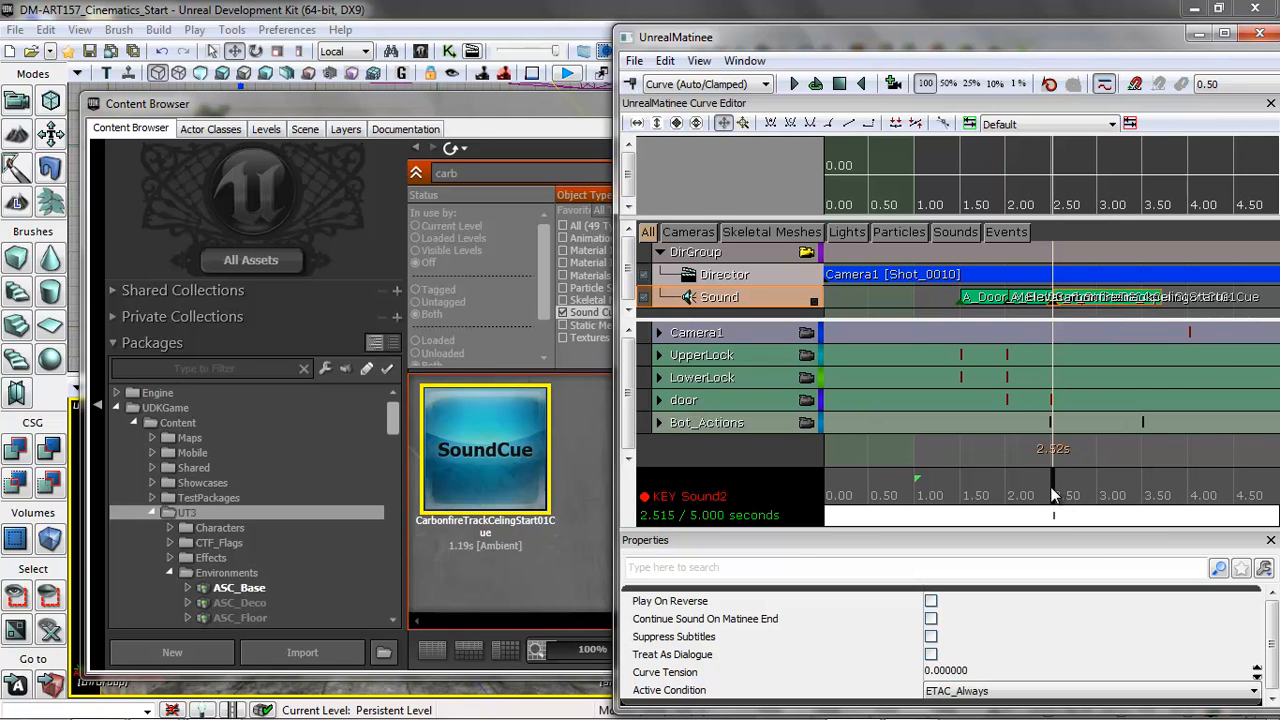
Step: Search the sound cues for "a_effort" and key A_Effort_EnigmaMean_LandHeavy_Cue on the Sound track at about 4.0 seconds
{"action": "left_click_drag", "start_coordinate": [1053, 486], "coordinate": [1190, 493]}
{"action": "left_click", "coordinate": [486, 172]}
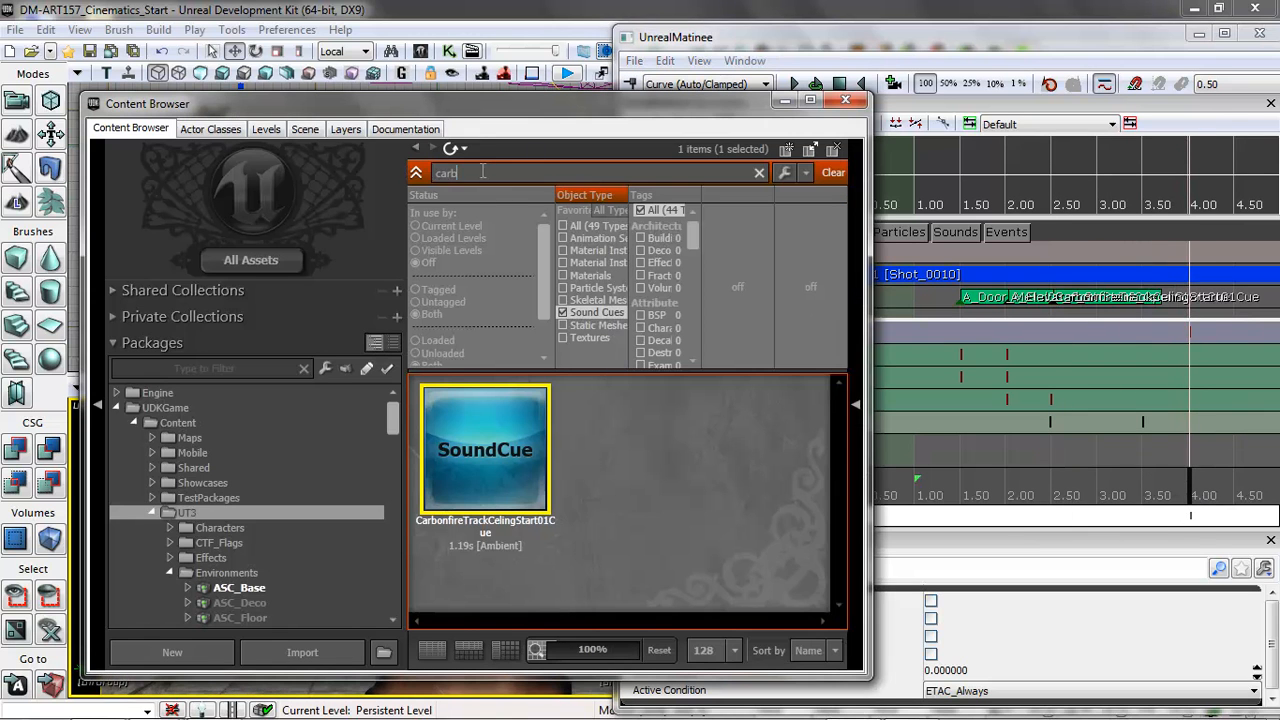
{"action": "type", "text": "a"}
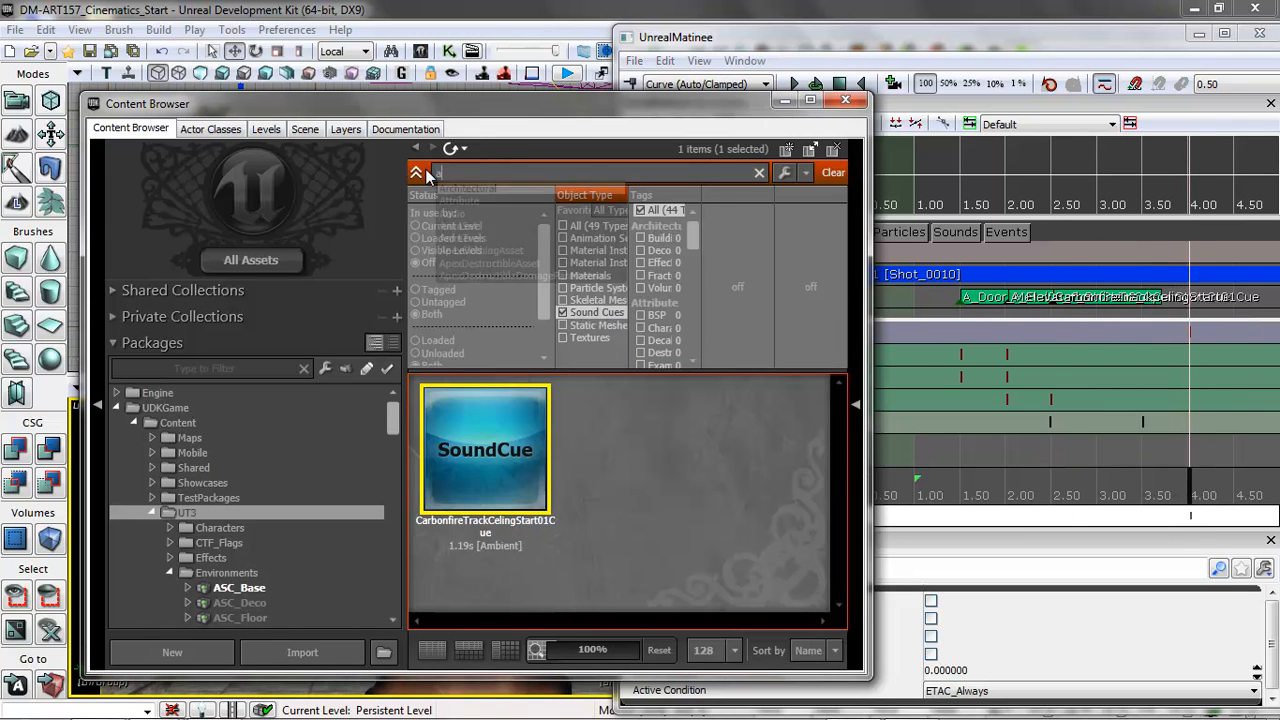
{"action": "type", "text": "_effort"}
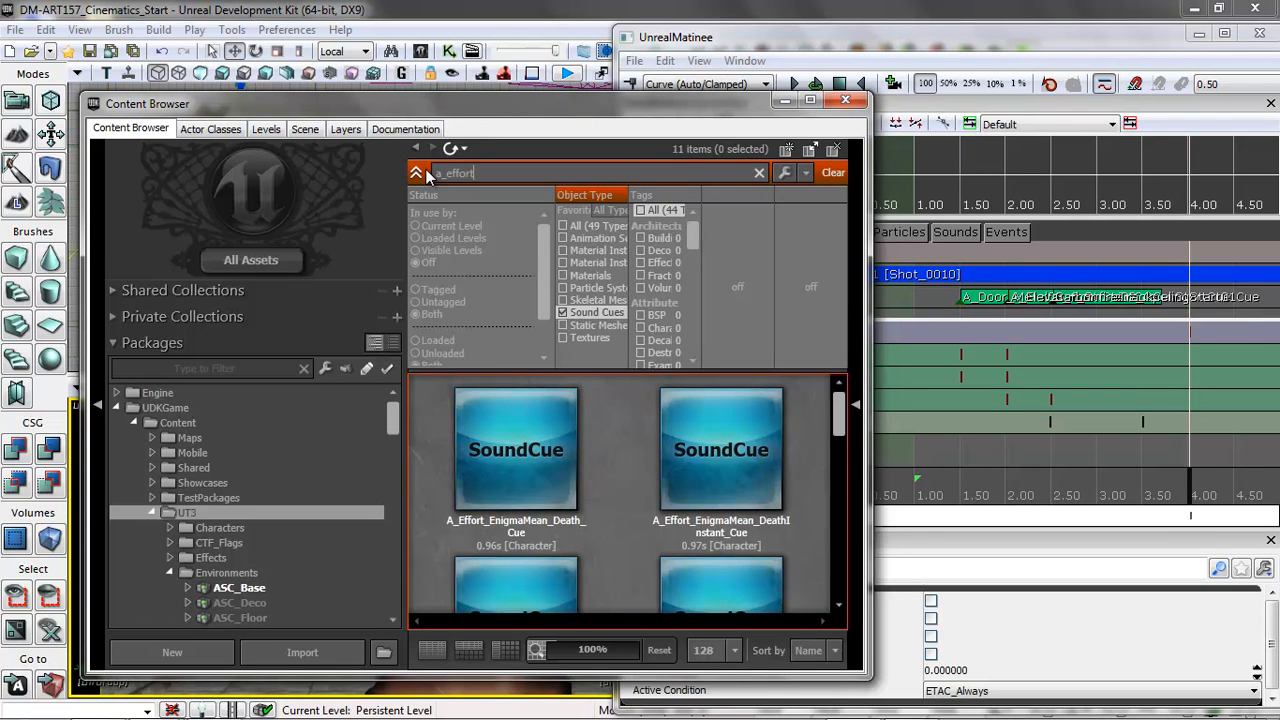
{"action": "left_click_drag", "start_coordinate": [840, 428], "coordinate": [828, 487]}
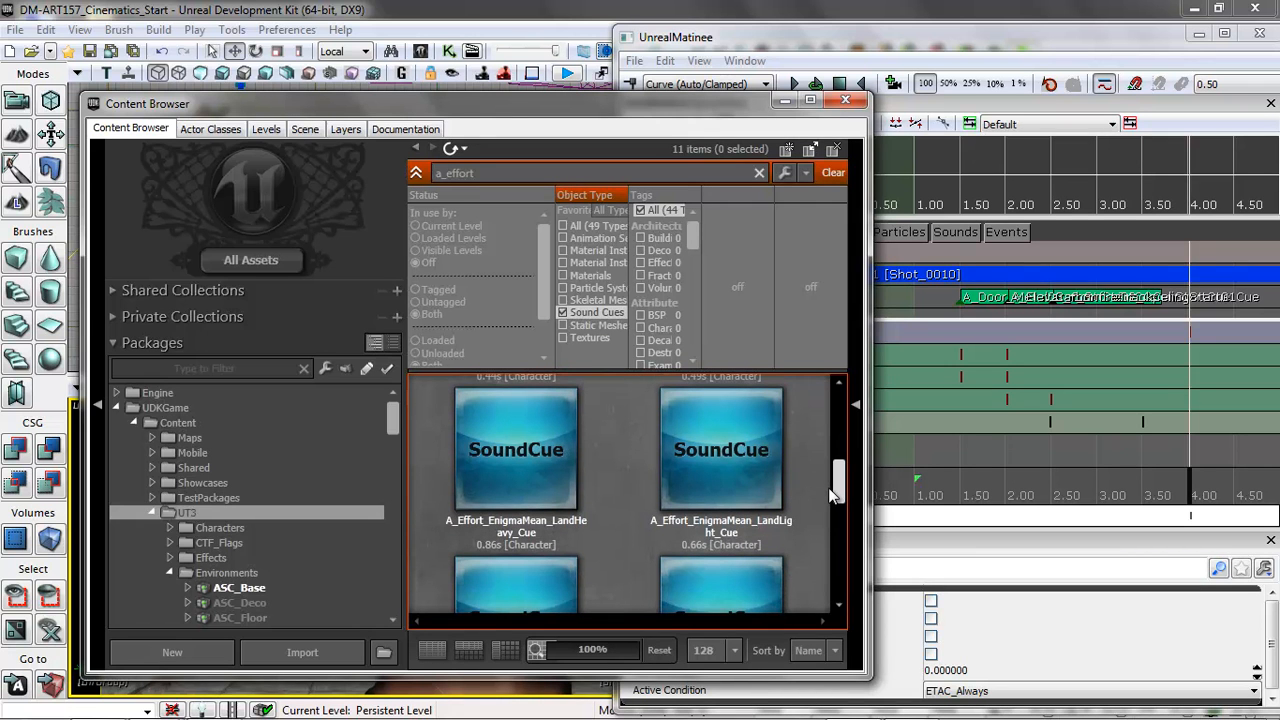
{"action": "left_click", "coordinate": [543, 476]}
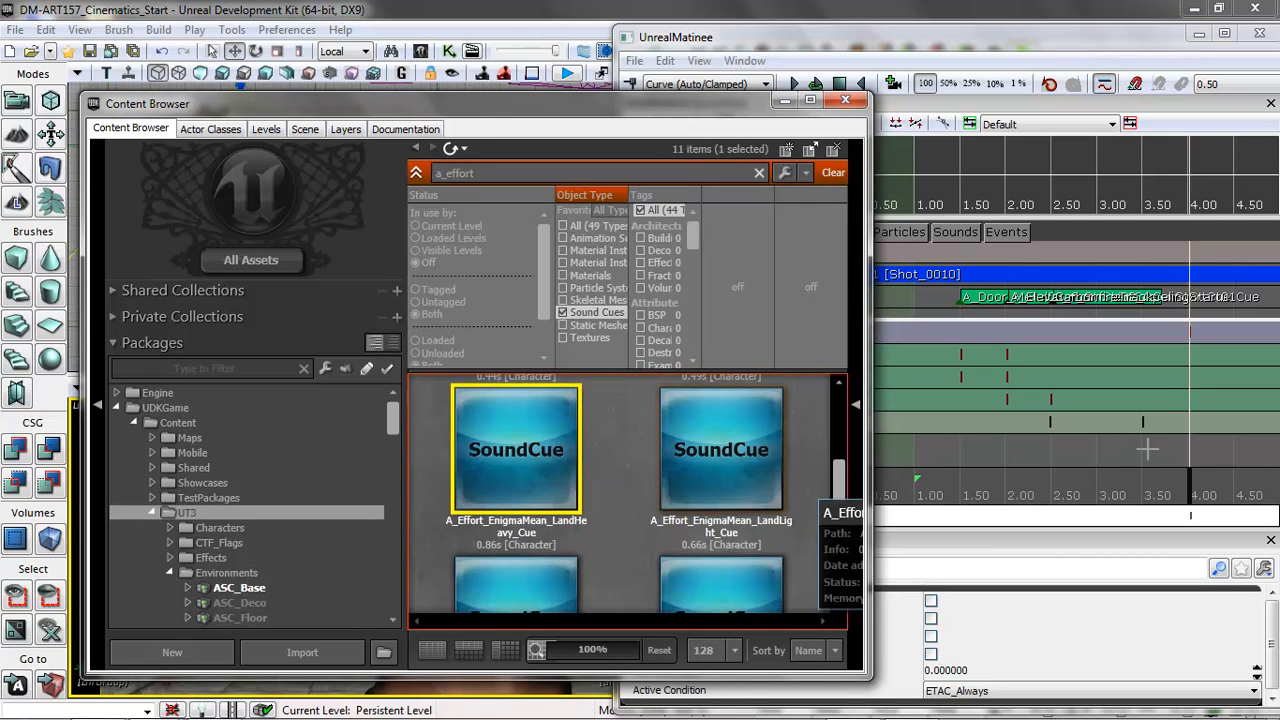
{"action": "left_click", "coordinate": [1004, 42]}
{"action": "key", "text": "Return"}
Step: Minimize the Content Browser and Matinee windows to uncover the main editor viewports
{"action": "left_click", "coordinate": [527, 101]}
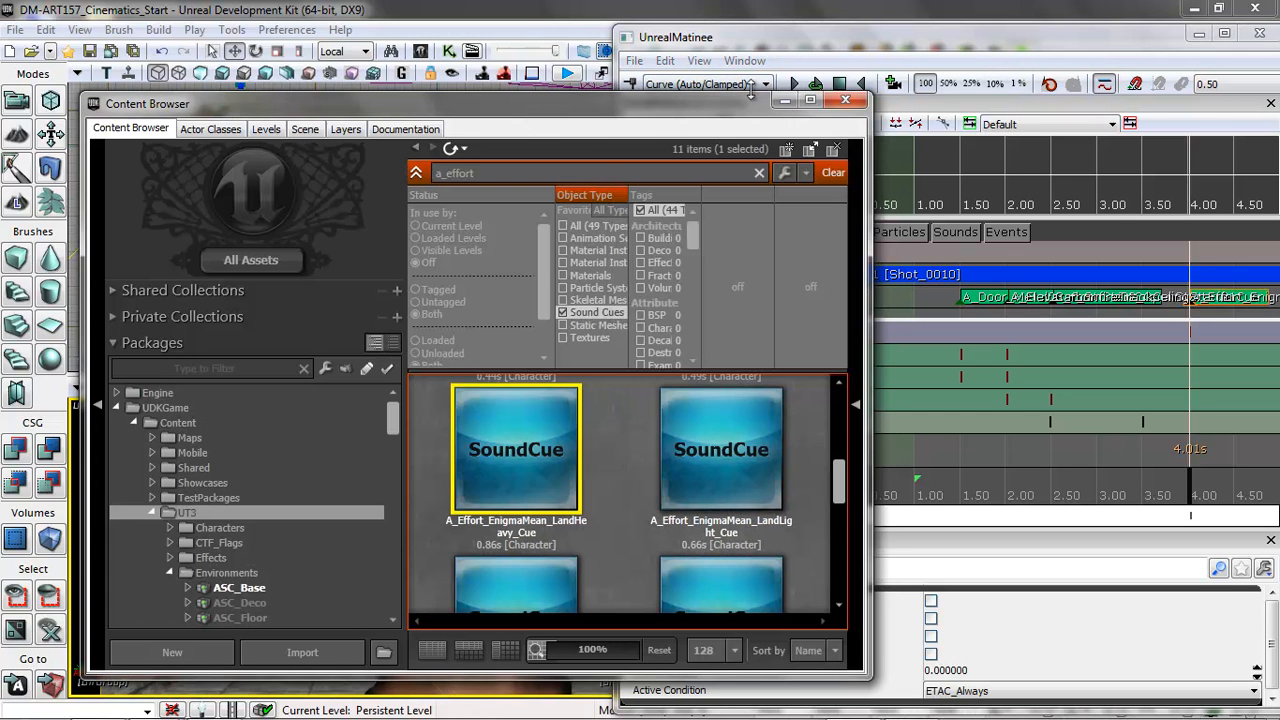
{"action": "left_click", "coordinate": [790, 105]}
{"action": "left_click", "coordinate": [921, 40]}
{"action": "left_click_drag", "start_coordinate": [921, 40], "coordinate": [695, 45]}
{"action": "left_click", "coordinate": [974, 41]}
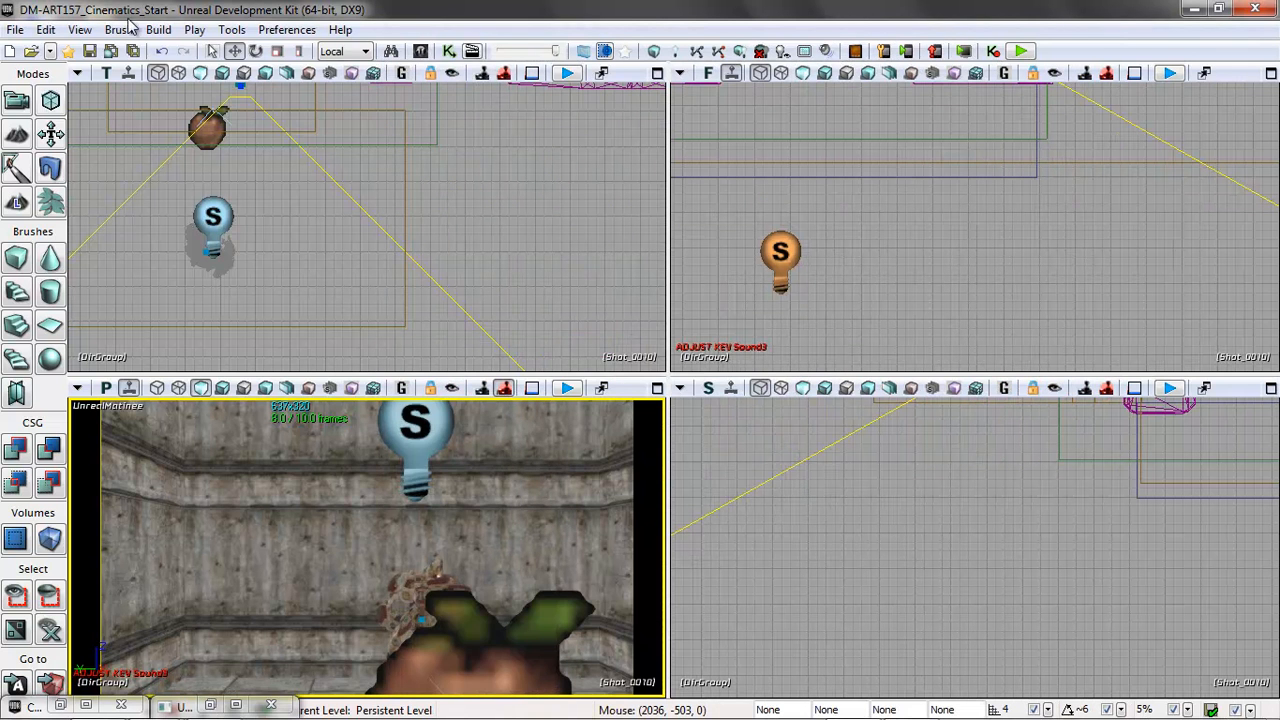
Step: Build the level and close the Map Check report
{"action": "left_click", "coordinate": [158, 29]}
{"action": "left_click", "coordinate": [193, 162]}
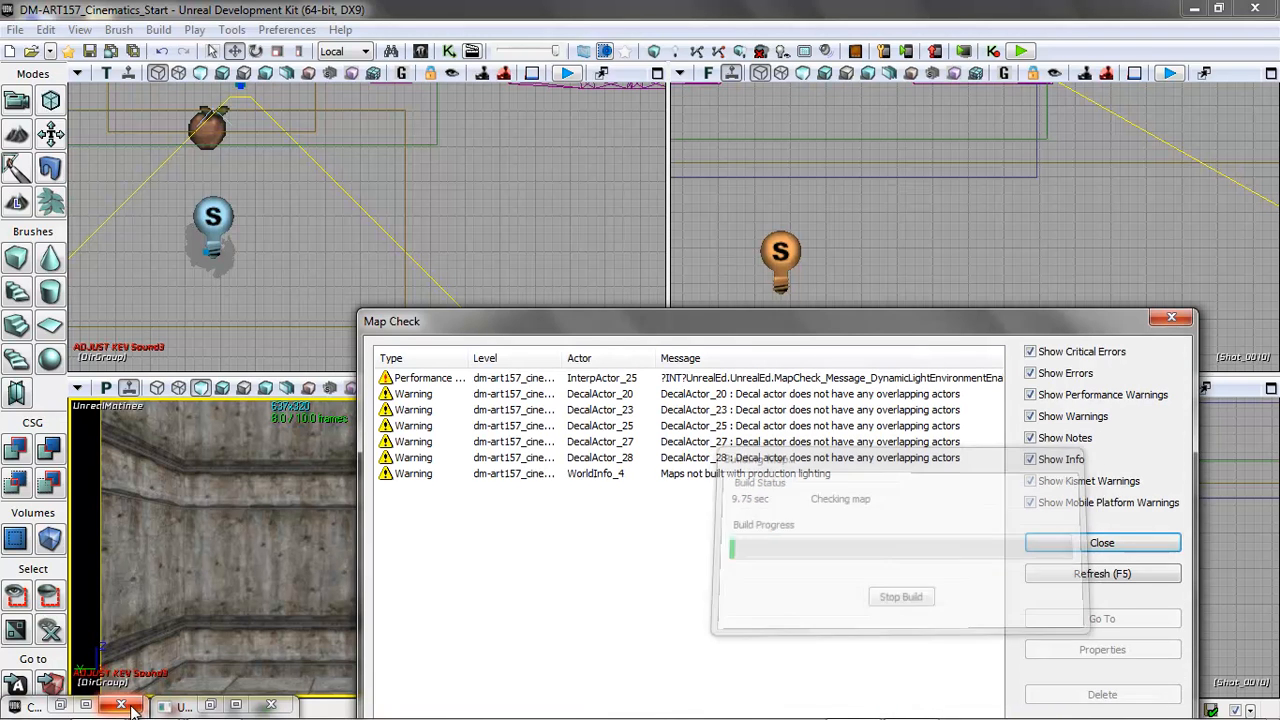
{"action": "left_click", "coordinate": [1106, 546]}
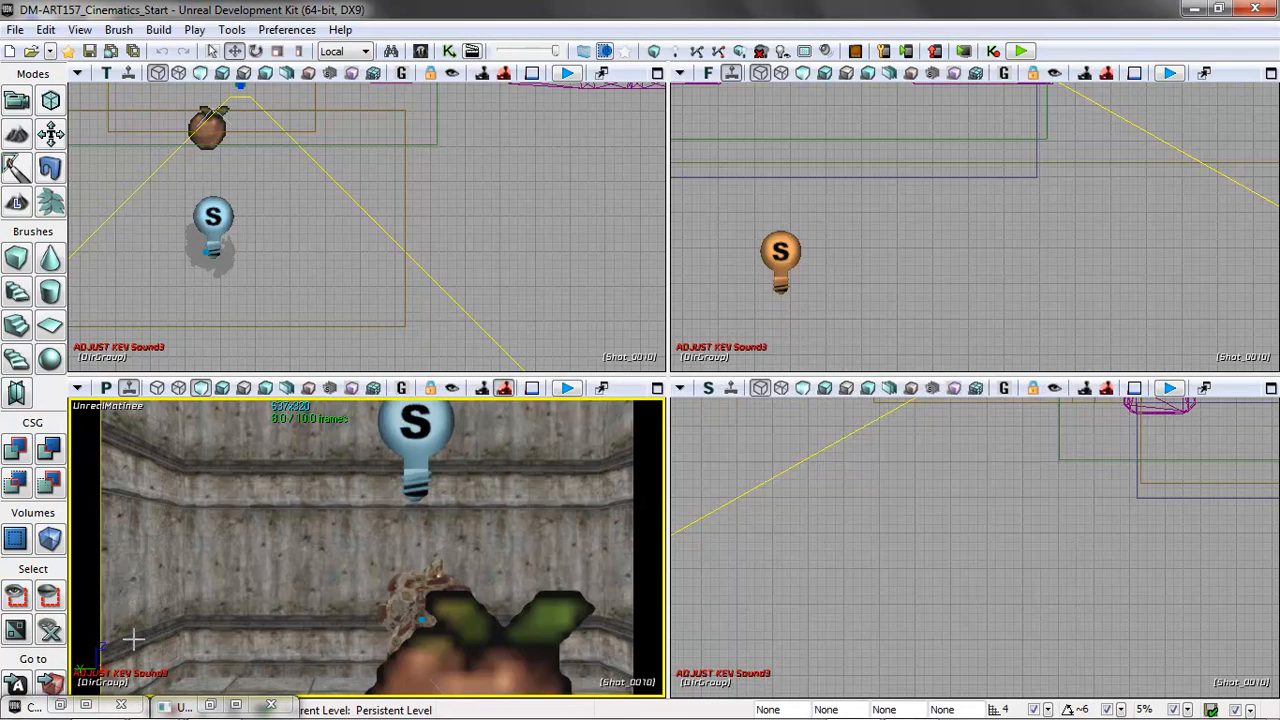
Step: Close the minimized Content Browser and Matinee windows
{"action": "left_click", "coordinate": [129, 705]}
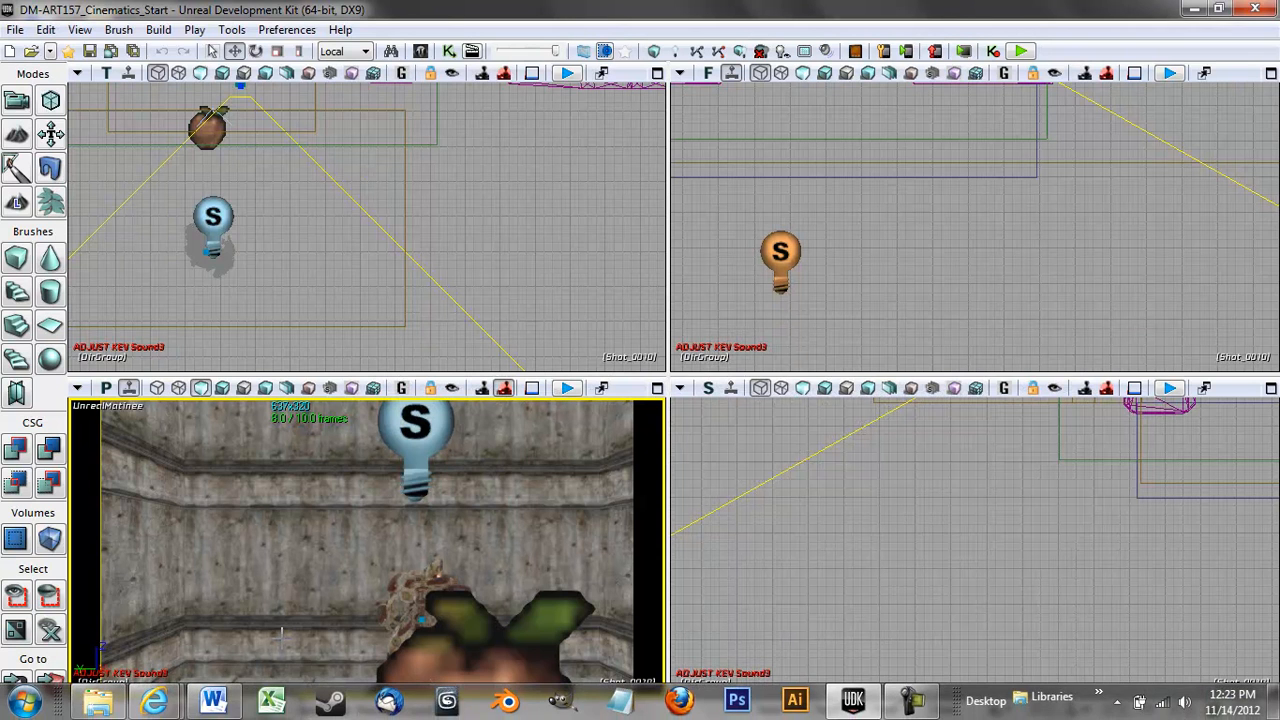
{"action": "left_click", "coordinate": [271, 706]}
Step: Play the level from a spot on the floor in the perspective view and walk forward to trigger the cinematic
{"action": "left_click_drag", "start_coordinate": [340, 621], "coordinate": [66, 700]}
{"action": "right_click", "coordinate": [306, 628]}
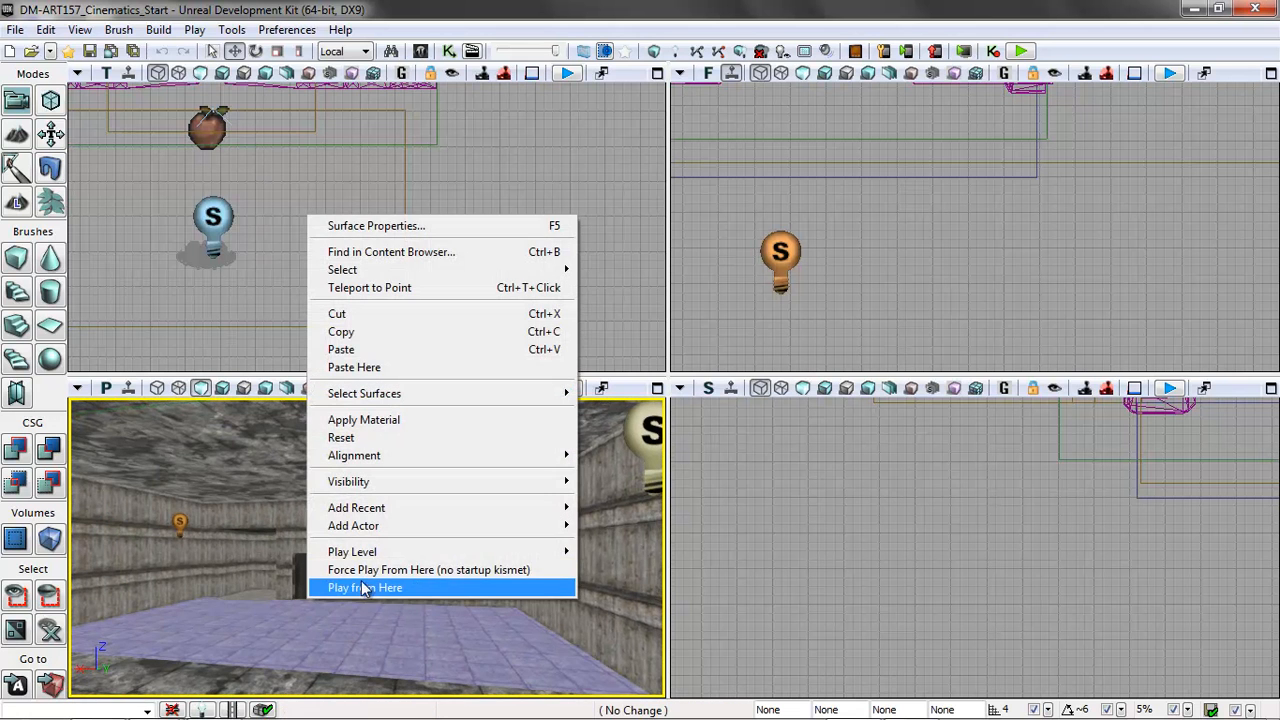
{"action": "left_click", "coordinate": [364, 588]}
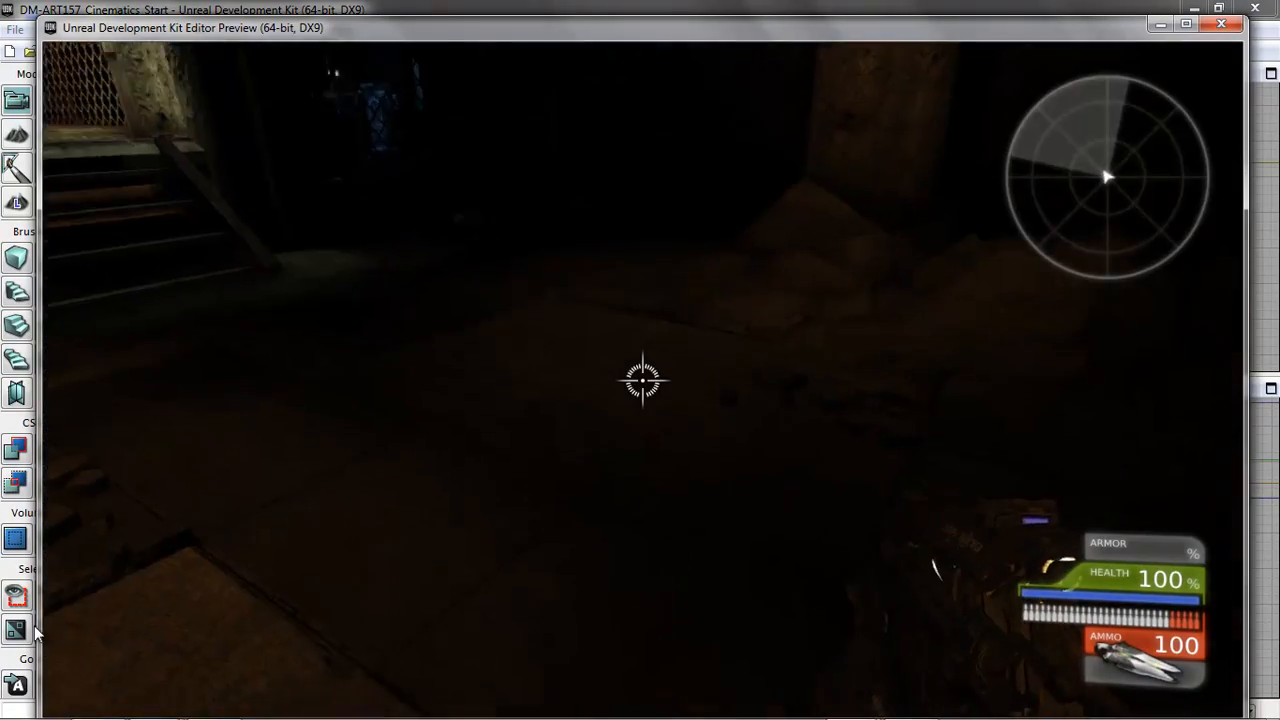
{"action": "key", "text": "w"}
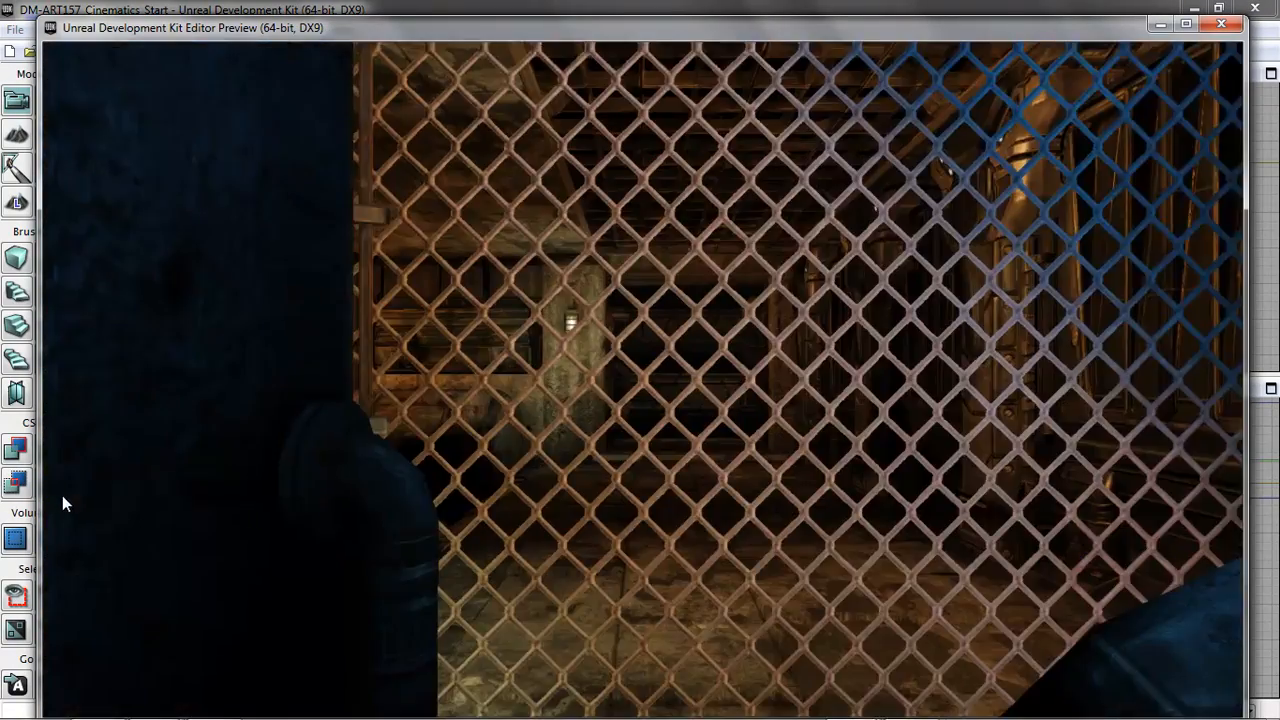